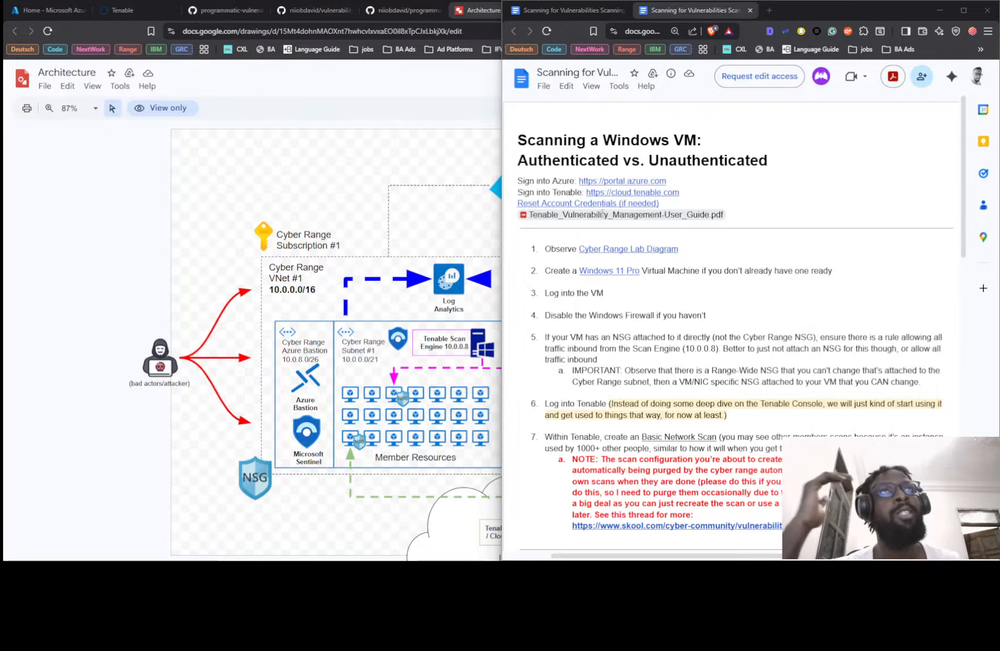
# Switch from the architecture diagram to the Azure portal and start creating a new virtual machine
pyautogui.click(465, 195)
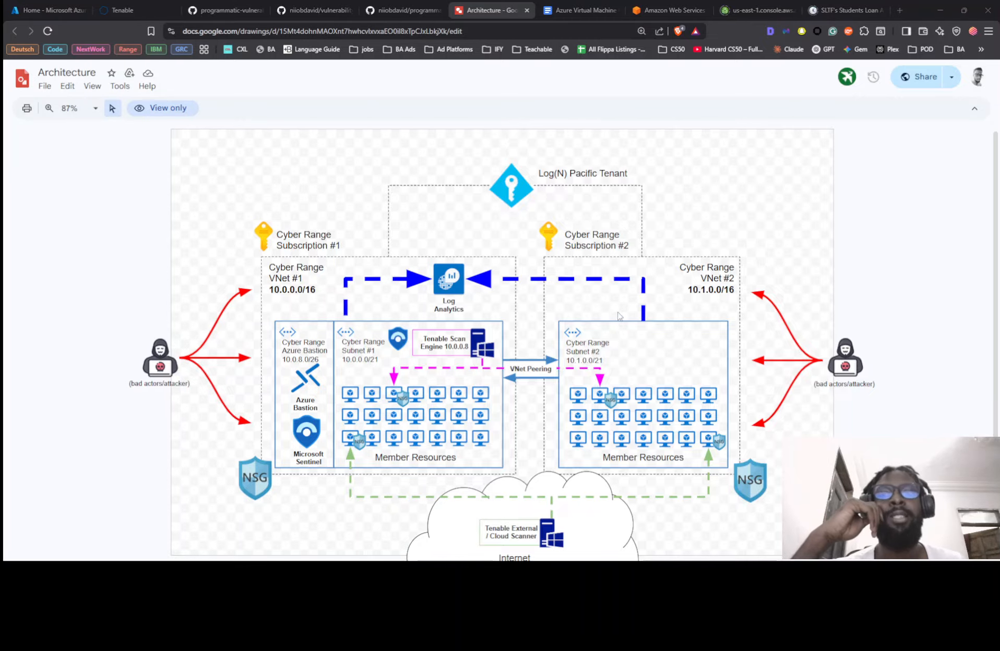
pyautogui.hotkey('alt', 'Tab')
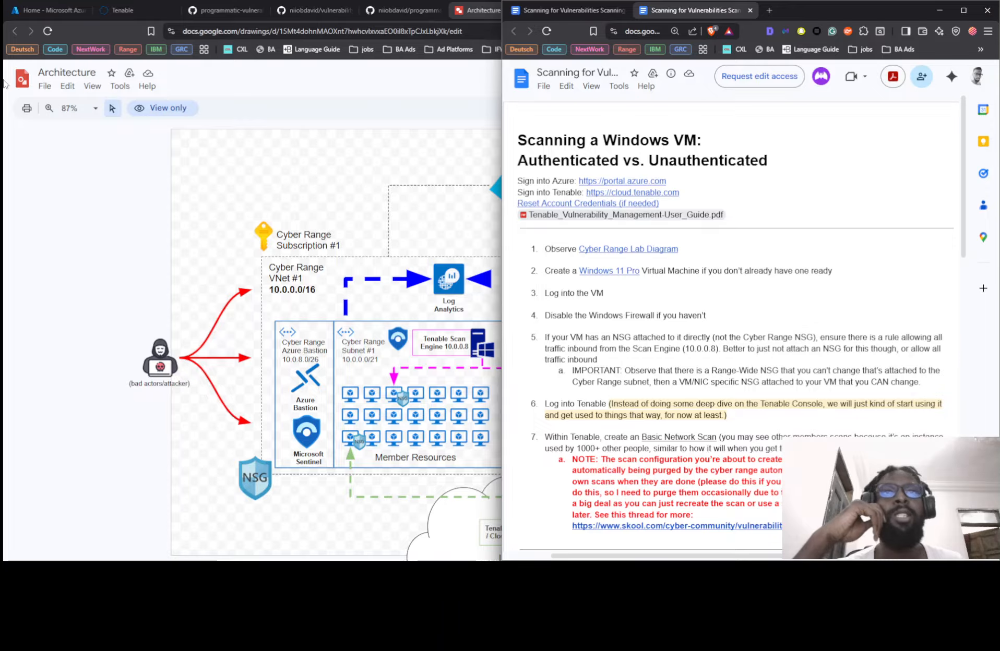
pyautogui.click(24, 7)
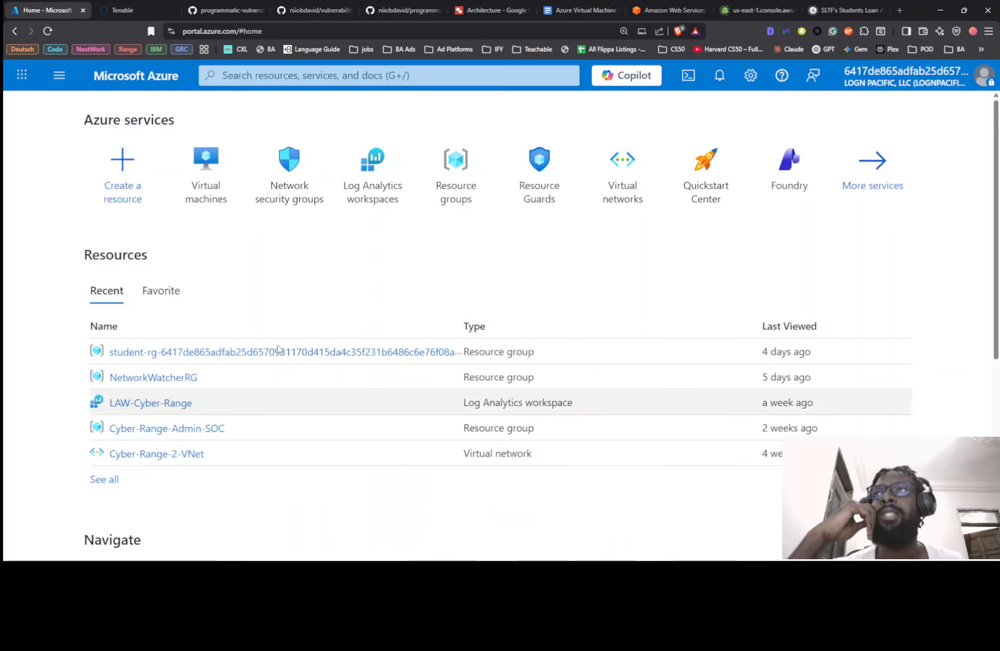
pyautogui.click(213, 174)
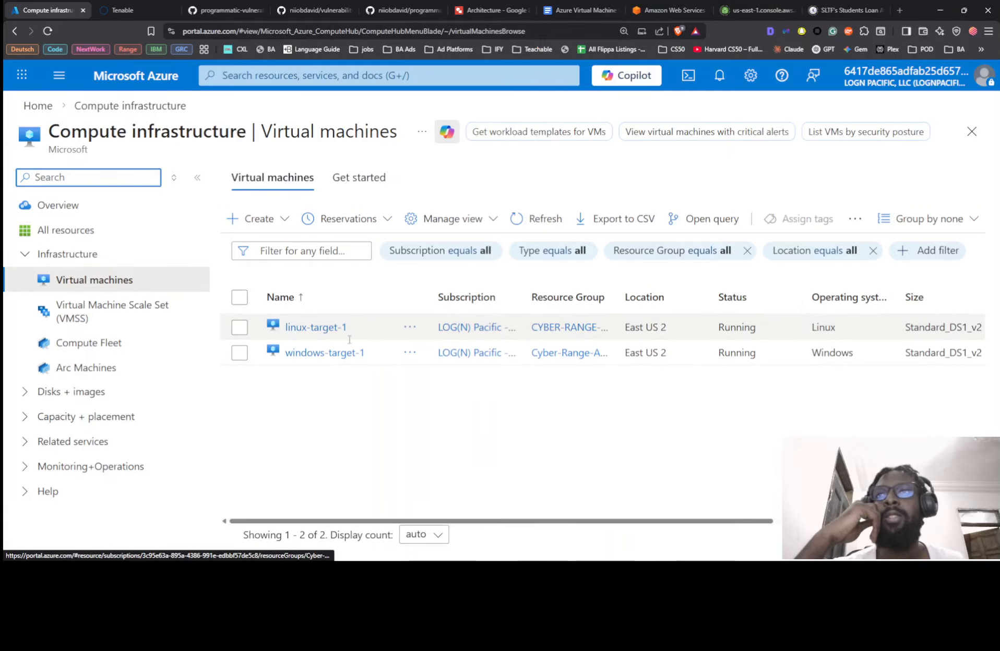
pyautogui.click(277, 219)
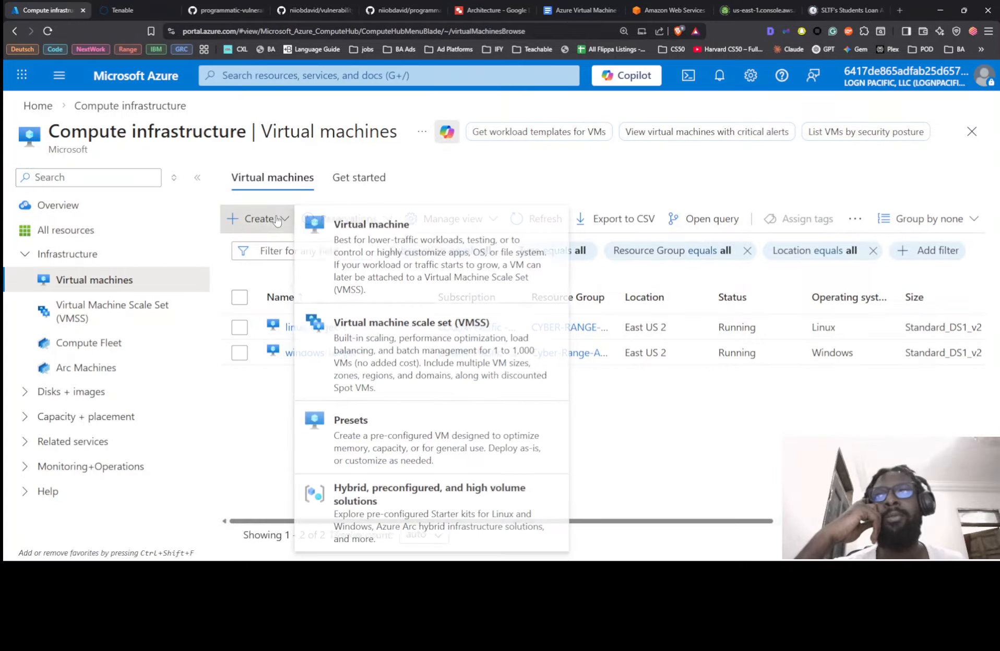
pyautogui.click(346, 238)
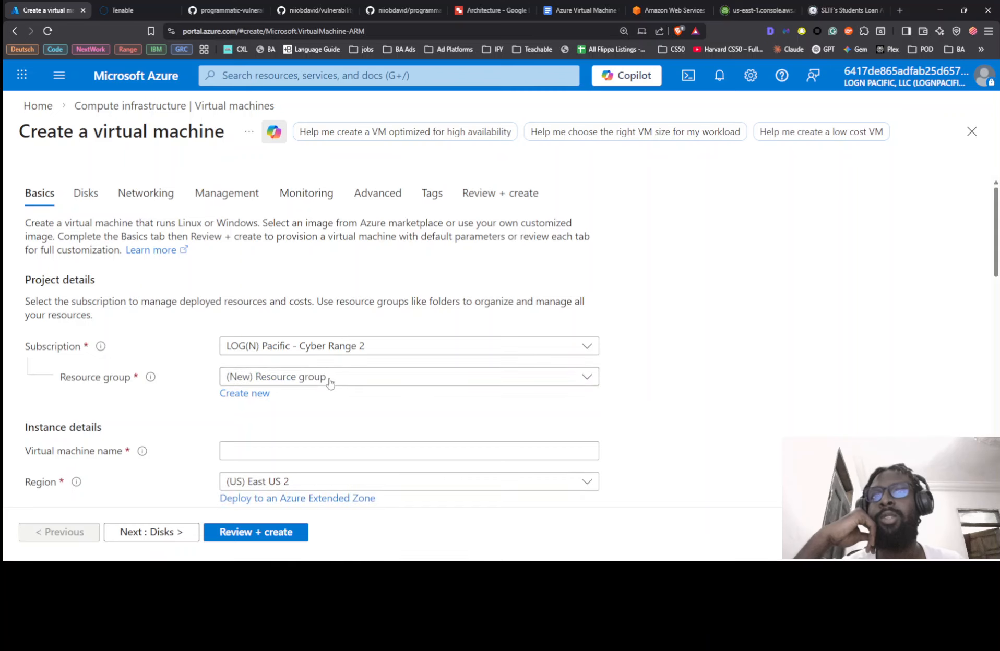
# Assign the virtual machine to the existing student resource group, checking the architecture diagram for the Cyber Range subscription
pyautogui.click(329, 382)
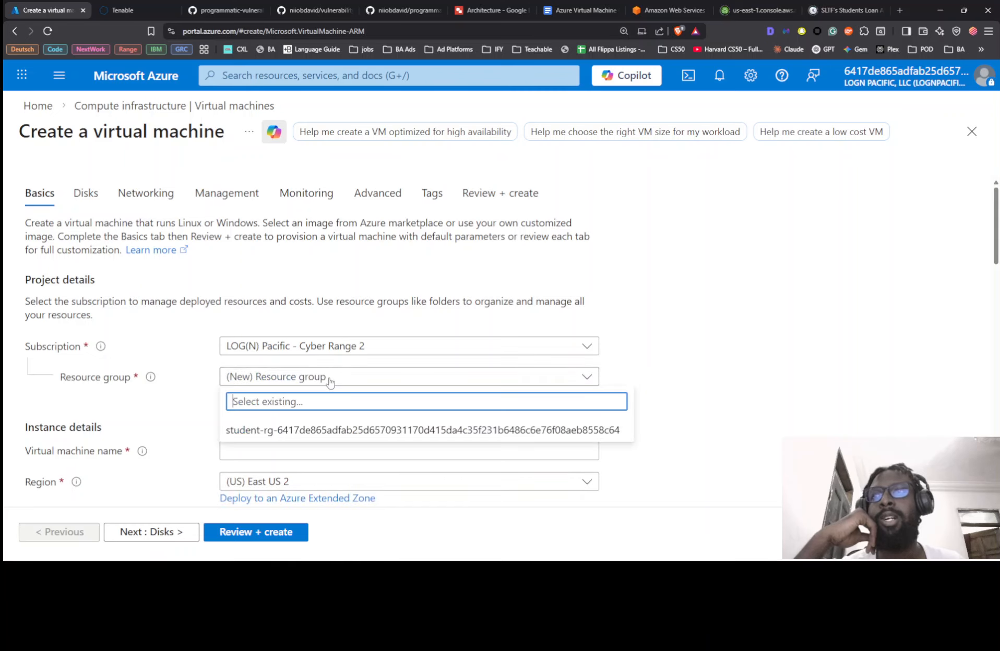
pyautogui.click(323, 431)
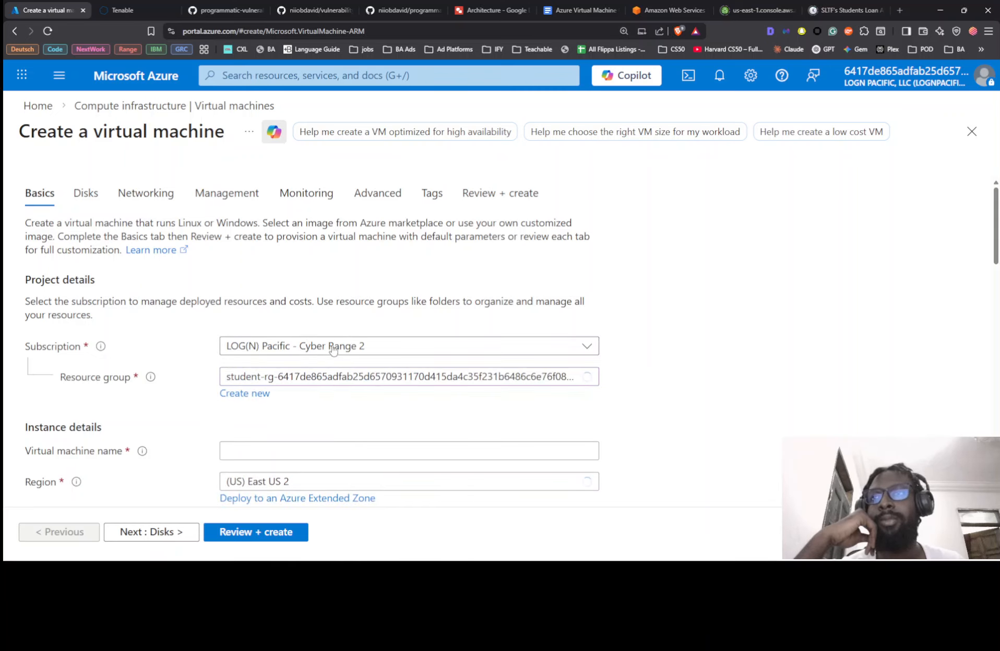
pyautogui.click(484, 8)
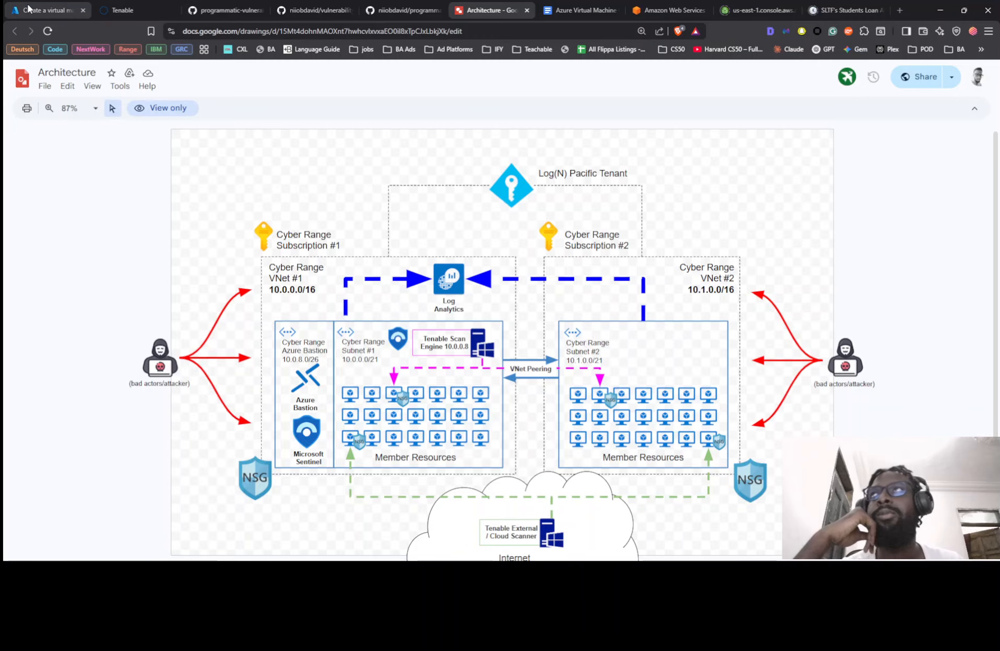
pyautogui.click(47, 10)
# Name the virtual machine with the prefix Windows-VM-Test- followed by the owner's first name
pyautogui.scroll(-4, 411, 375)
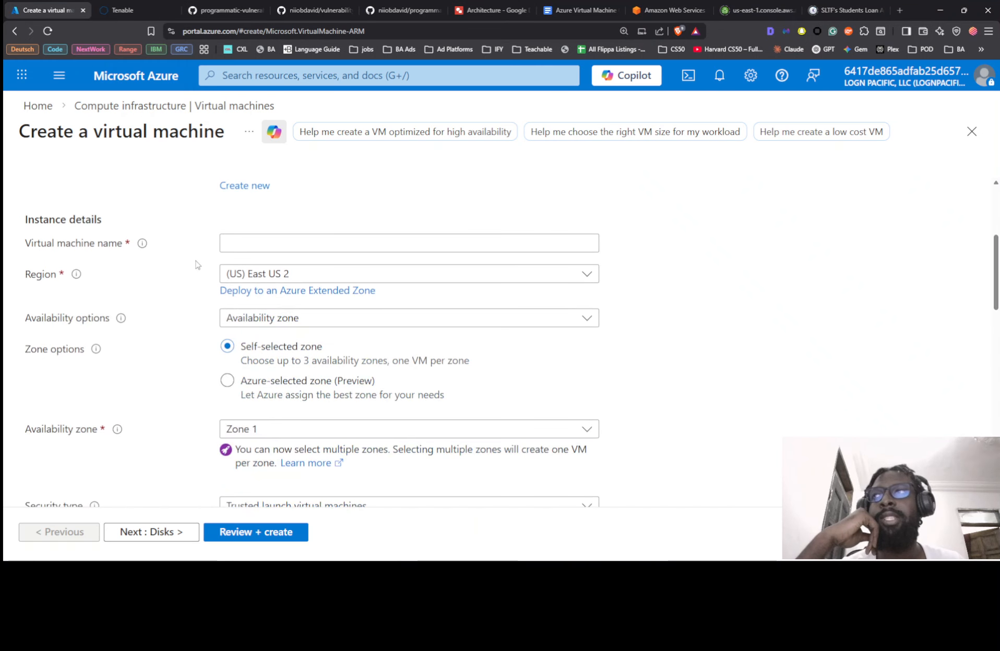
pyautogui.click(265, 242)
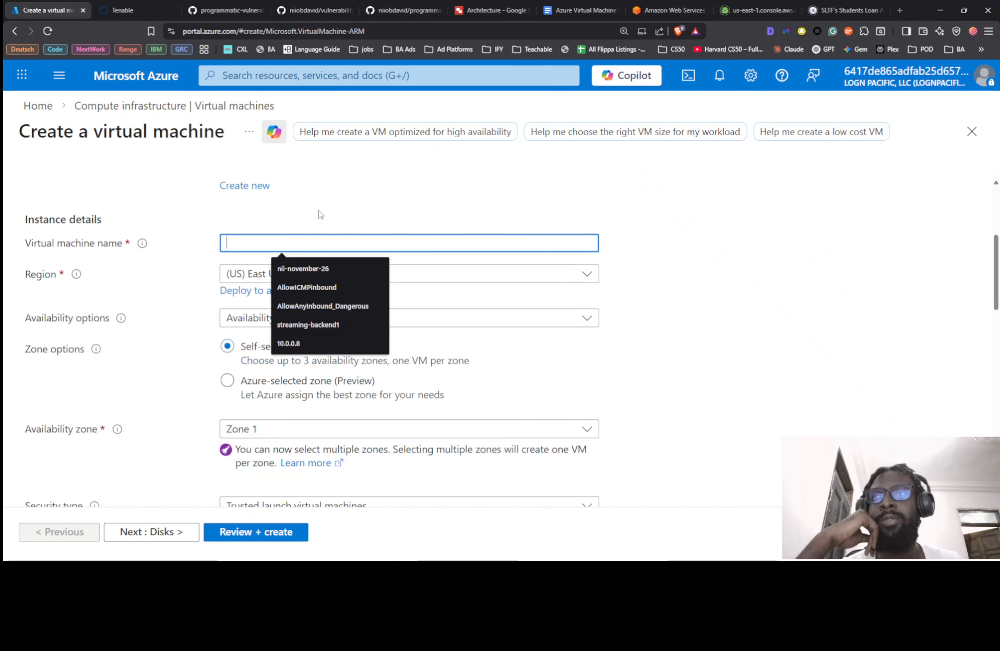
pyautogui.click(348, 200)
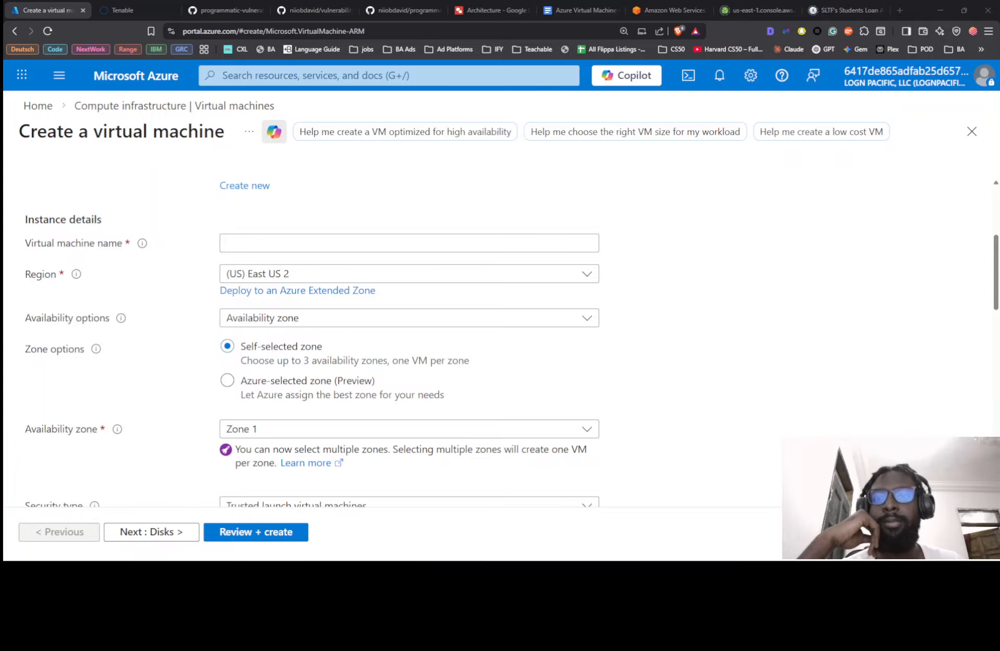
pyautogui.click(301, 239)
pyautogui.write('Windows-VM-Test-Nii')
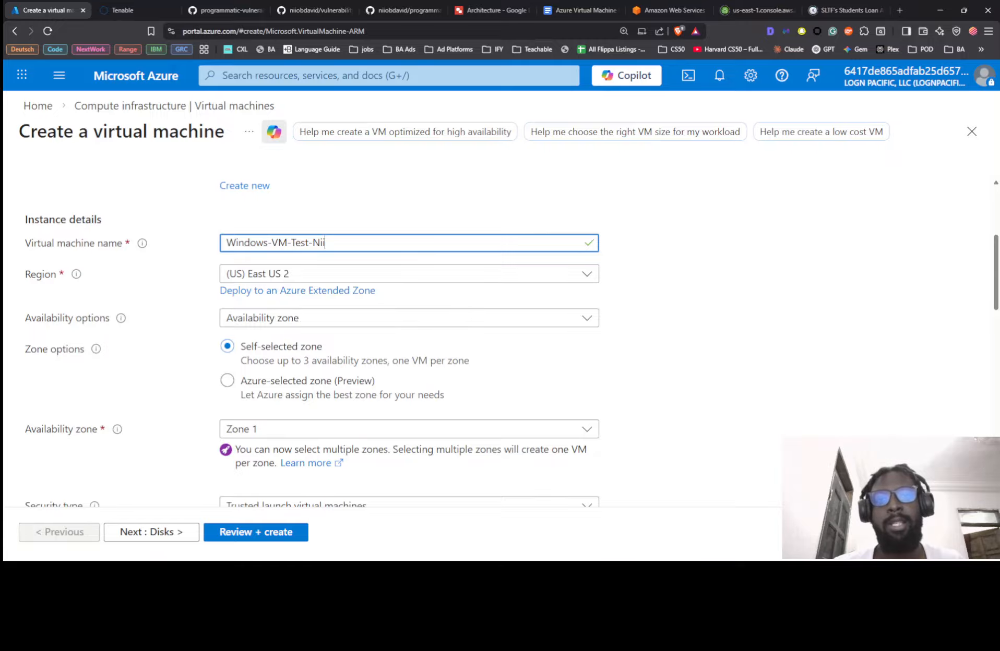
pyautogui.moveTo(999, 386); pyautogui.dragTo(856, 194)
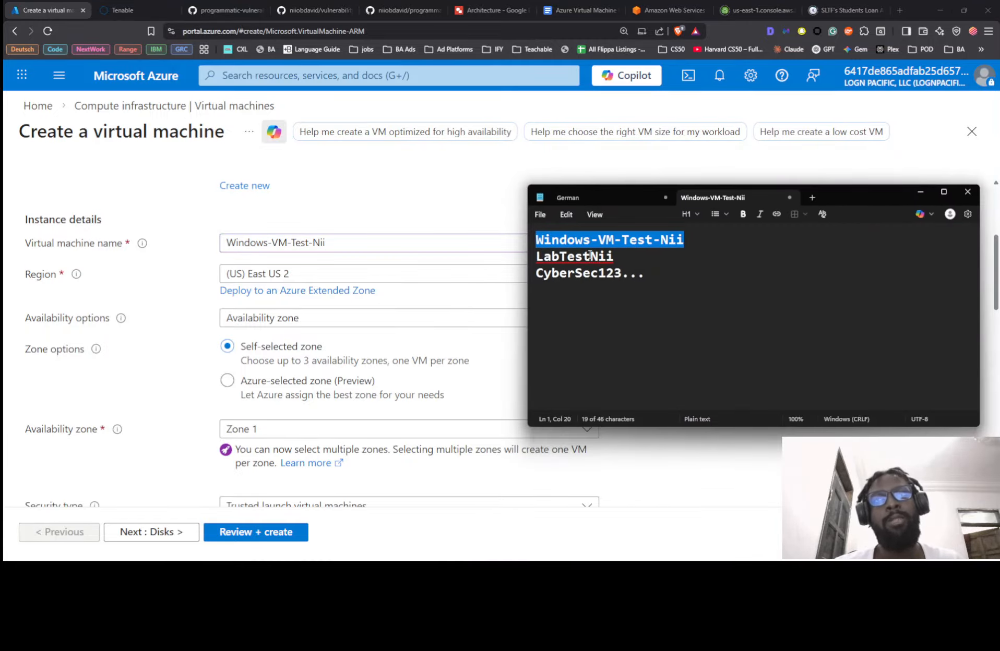
pyautogui.click(611, 443)
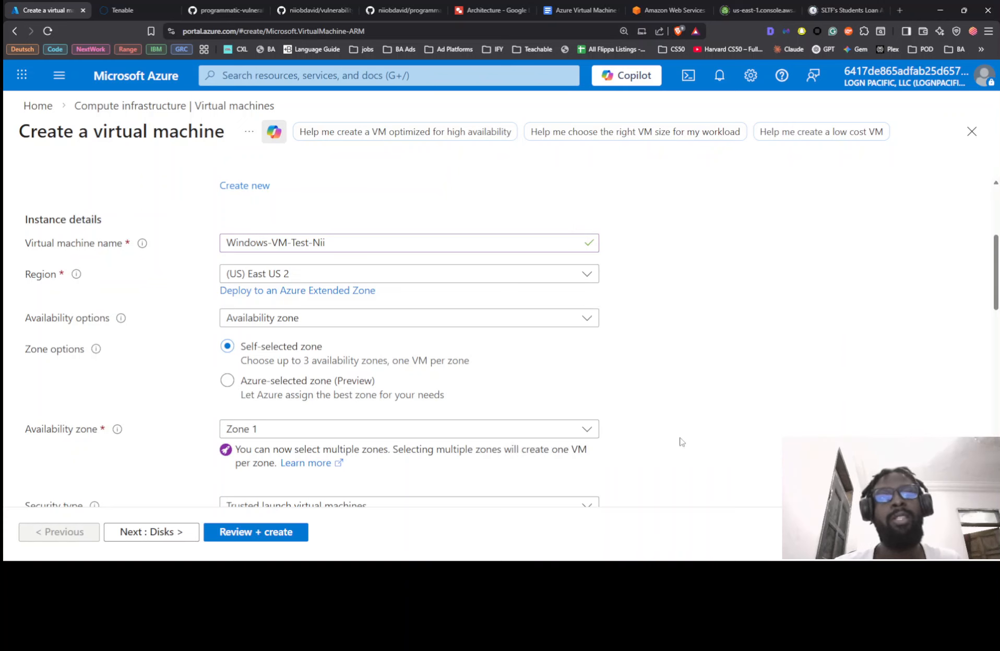
# Set the image to Windows 11 Pro, version 25H2 - x64 Gen2 and review the available VM sizes
pyautogui.scroll(-3, 454, 327)
pyautogui.scroll(-3, 453, 327)
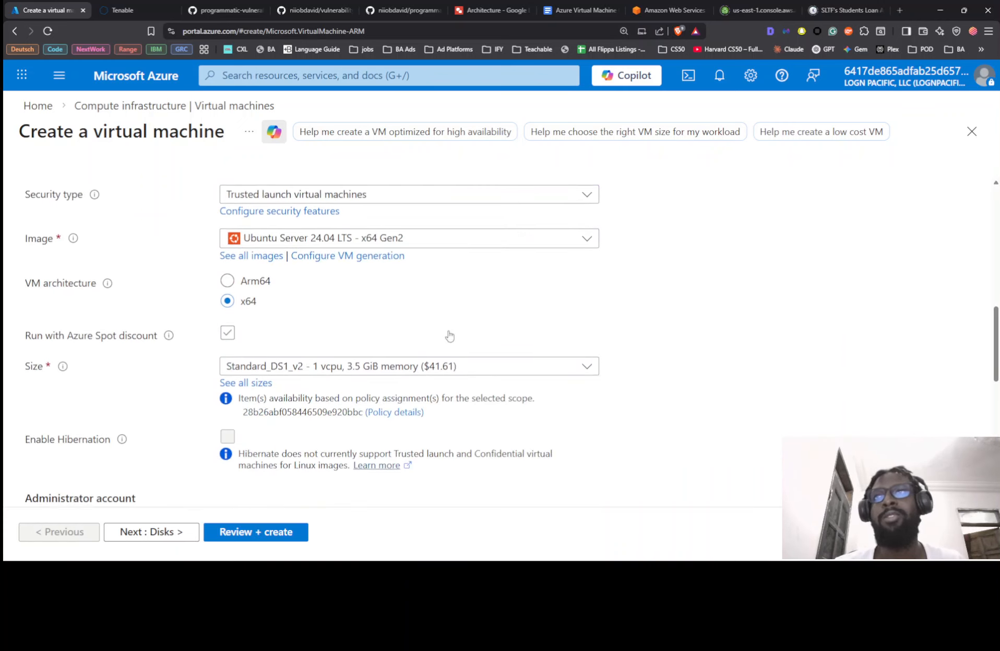
pyautogui.click(409, 242)
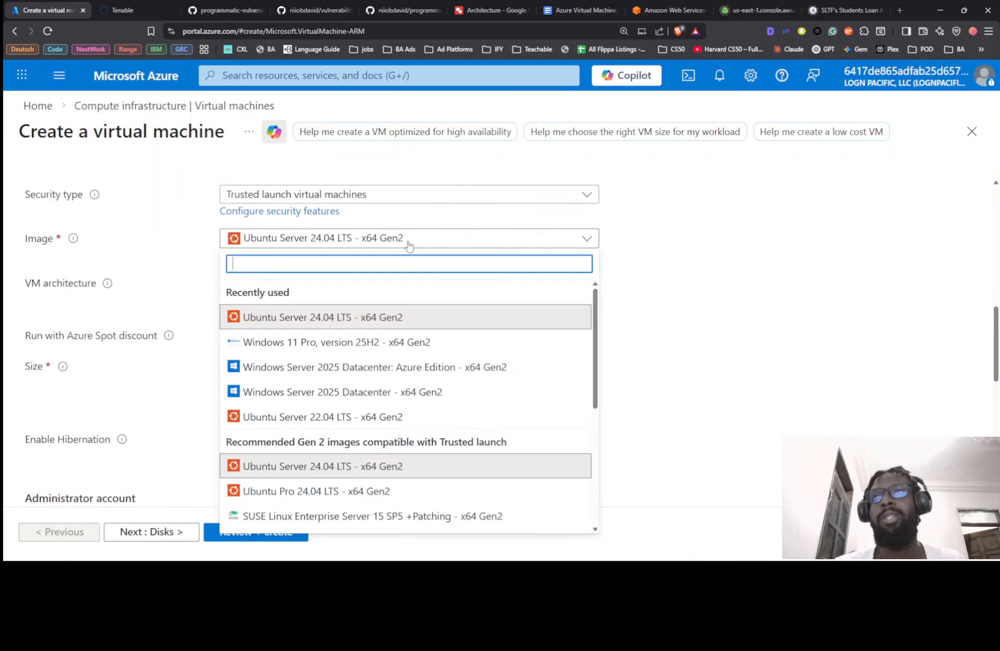
pyautogui.click(336, 342)
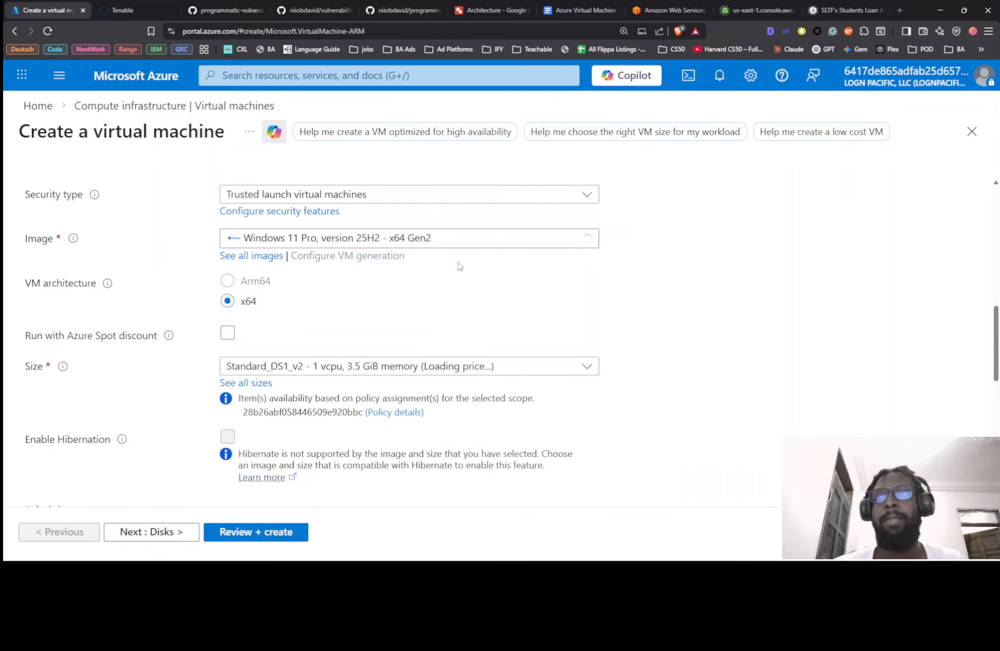
pyautogui.scroll(-1, 424, 290)
pyautogui.click(389, 316)
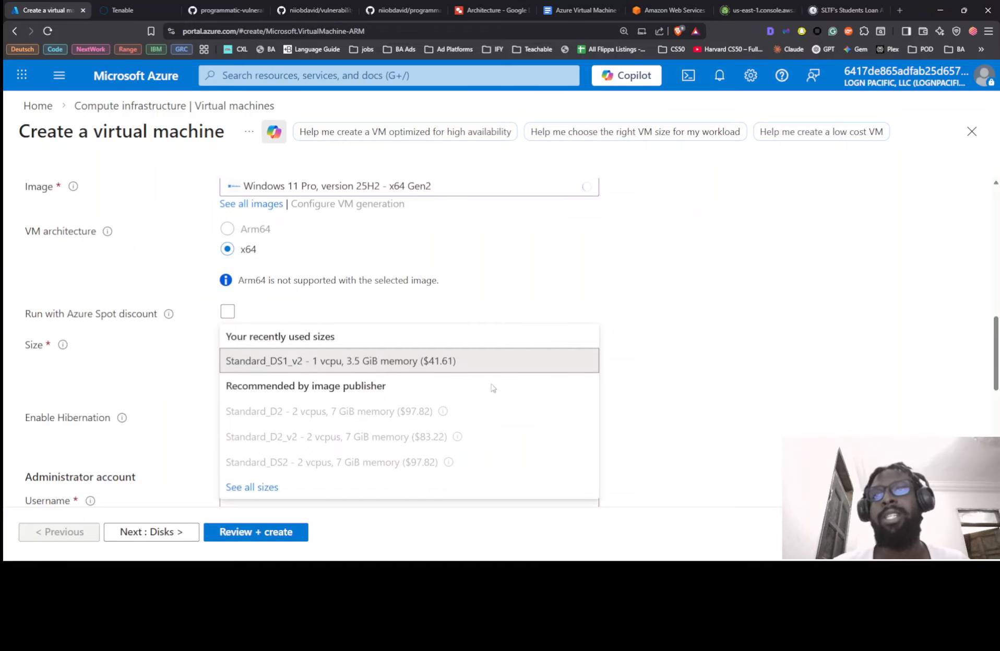
pyautogui.click(632, 282)
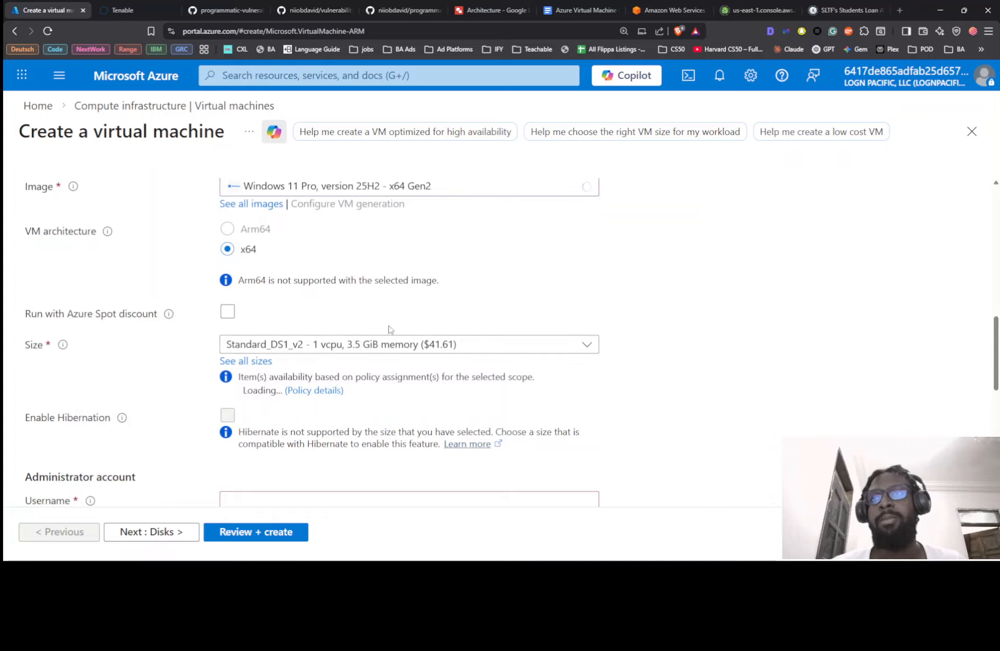
# Copy the administrator username from the Notepad notes into the administrator account's username field
pyautogui.scroll(-3, 591, 300)
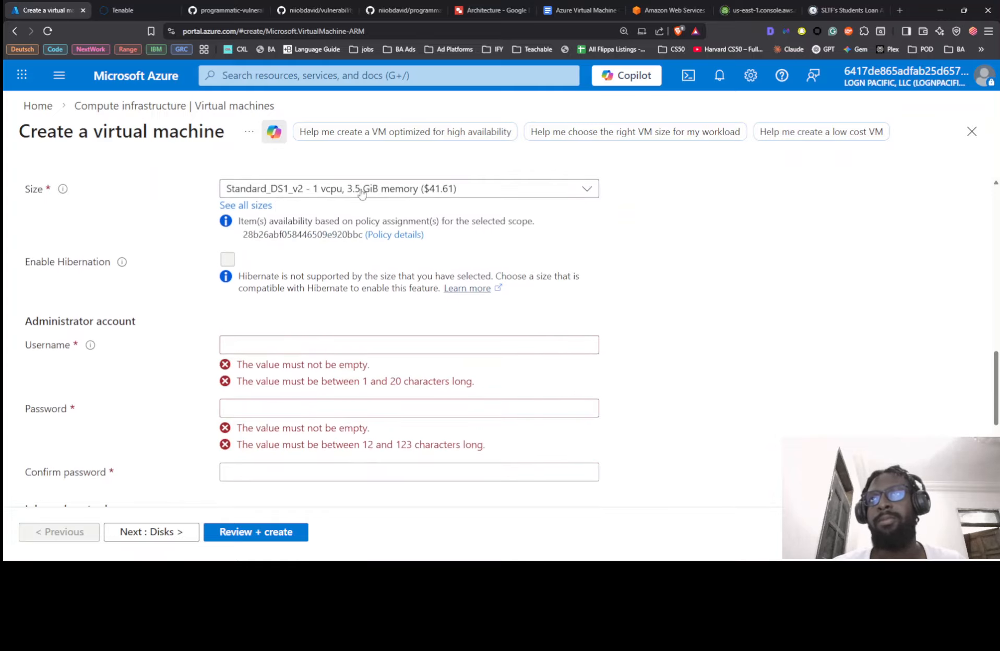
pyautogui.click(249, 345)
pyautogui.hotkey('alt', 'Tab')
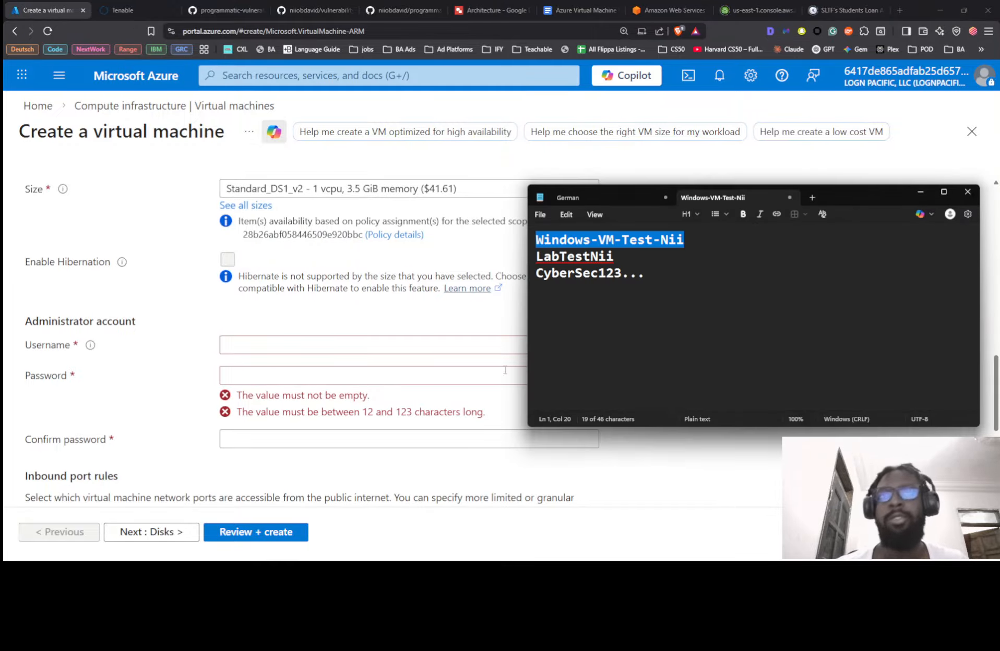
pyautogui.doubleClick(614, 274)
pyautogui.doubleClick(603, 257)
pyautogui.hotkey('ctrl', 'c')
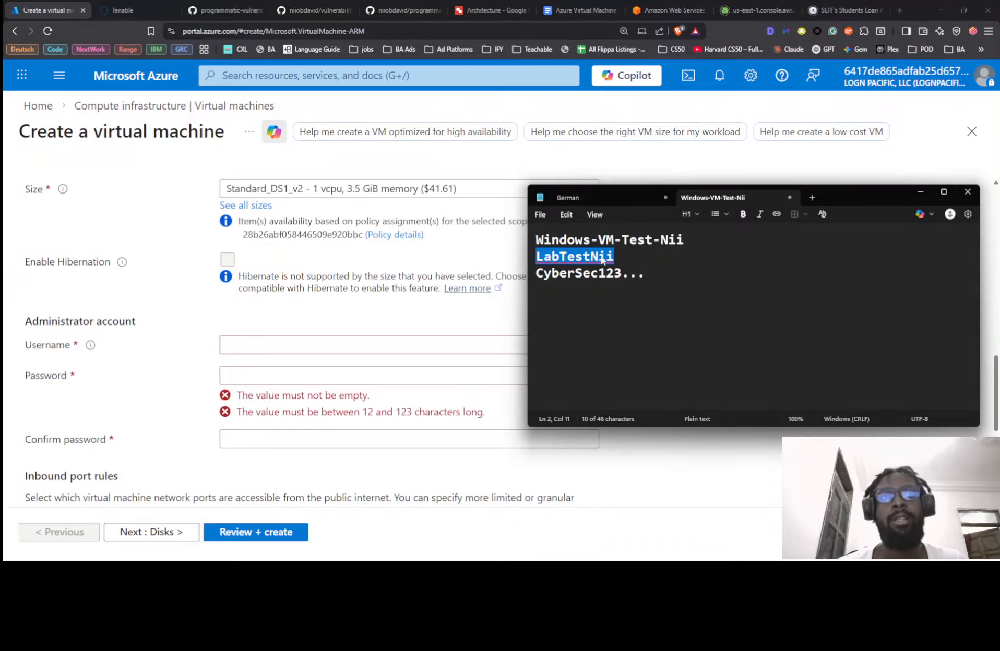
pyautogui.click(325, 342)
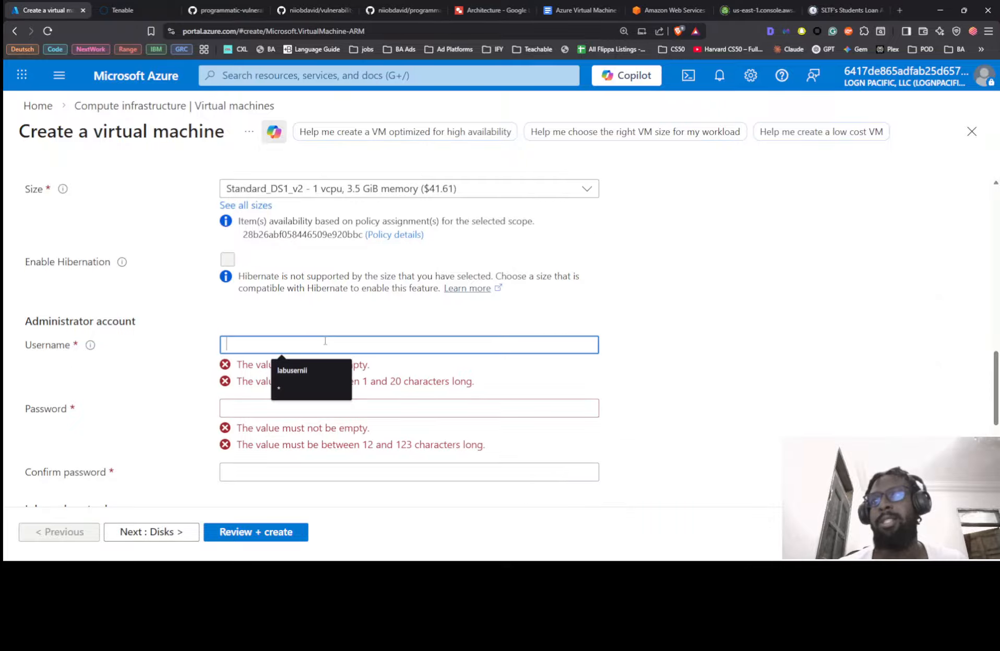
pyautogui.hotkey('ctrl', 'v')
# Copy the administrator password from the Notepad notes into the password and confirm password fields
pyautogui.click(303, 377)
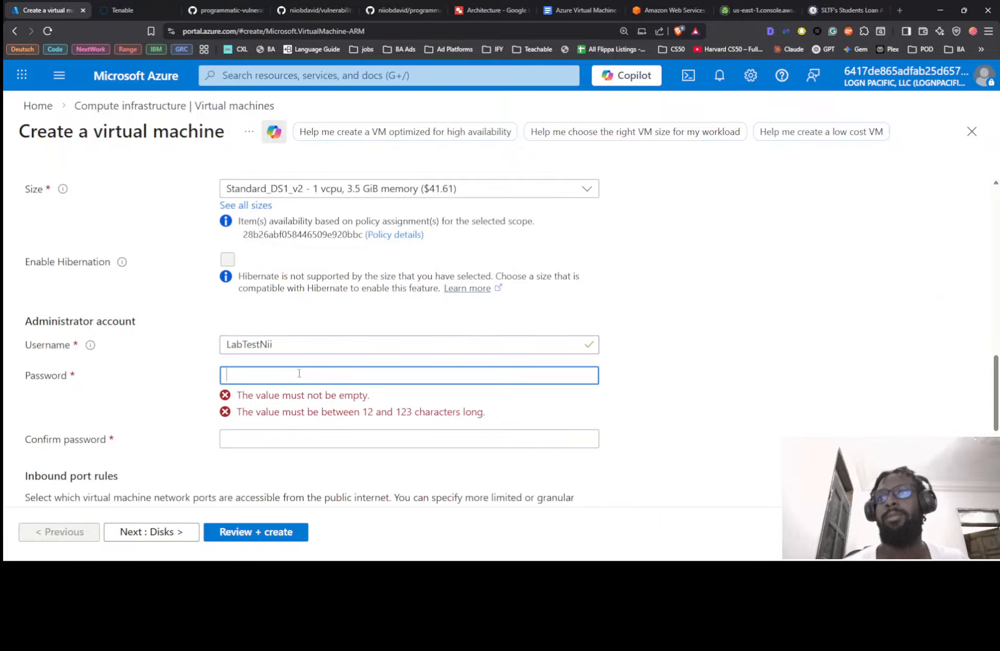
pyautogui.hotkey('alt', 'Tab')
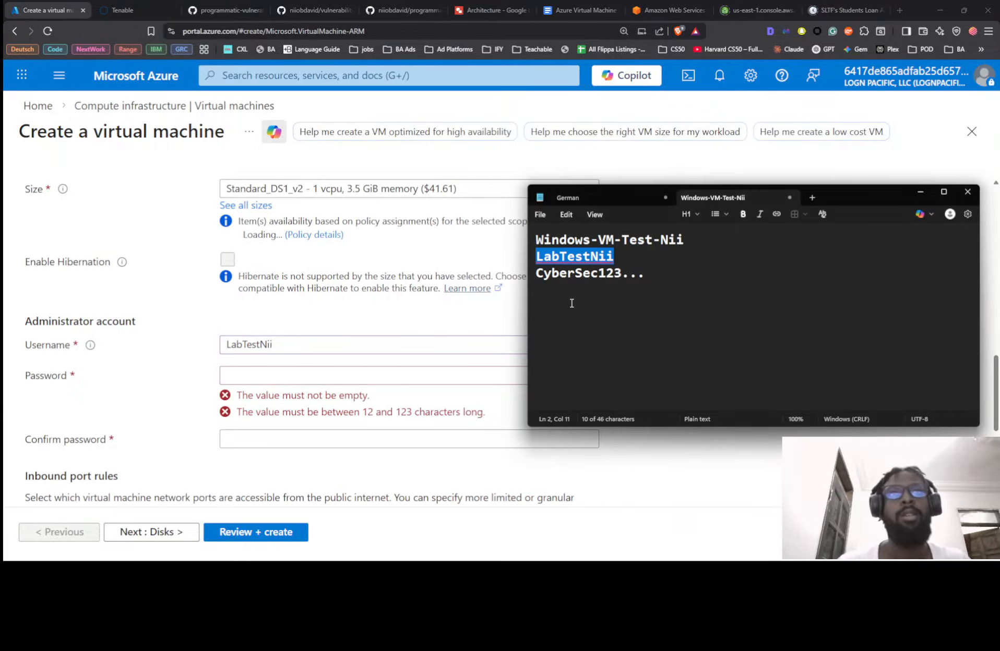
pyautogui.doubleClick(573, 274)
pyautogui.tripleClick(572, 275)
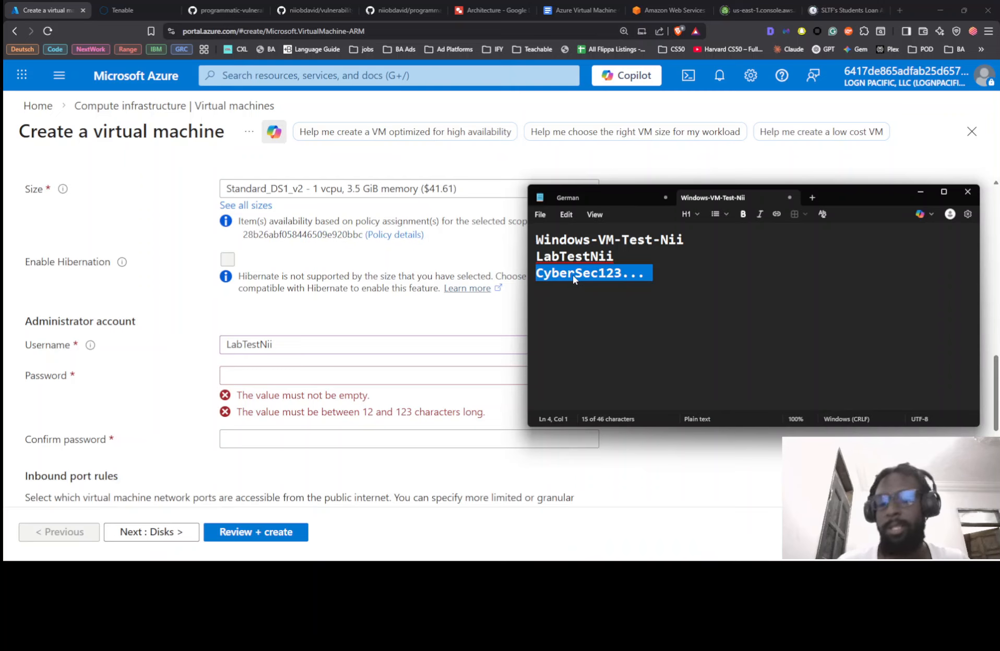
pyautogui.click(260, 382)
pyautogui.hotkey('ctrl', 'v')
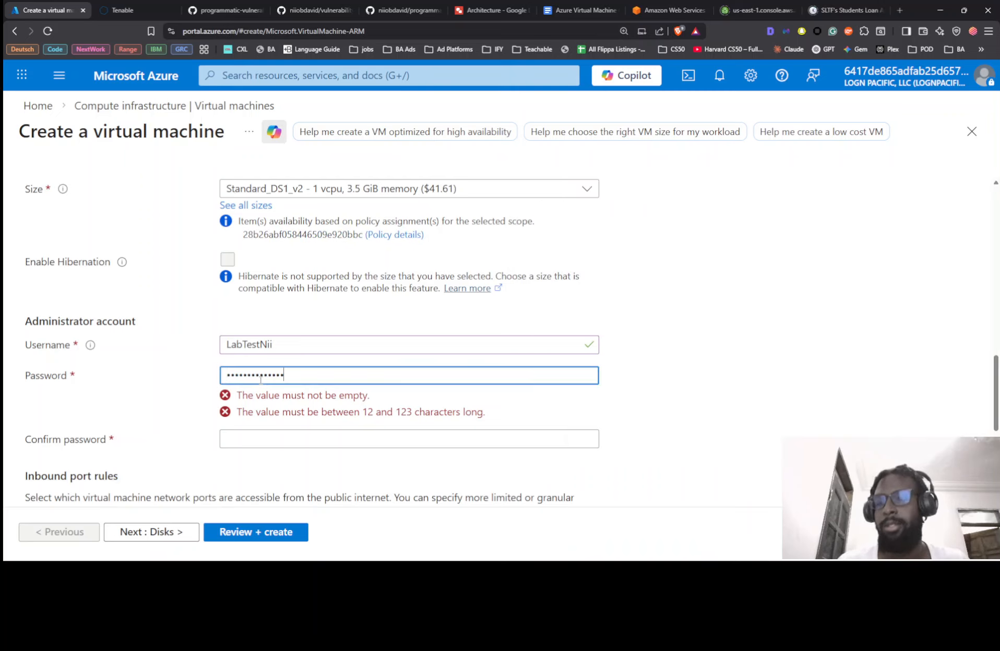
pyautogui.click(268, 410)
pyautogui.hotkey('ctrl', 'v')
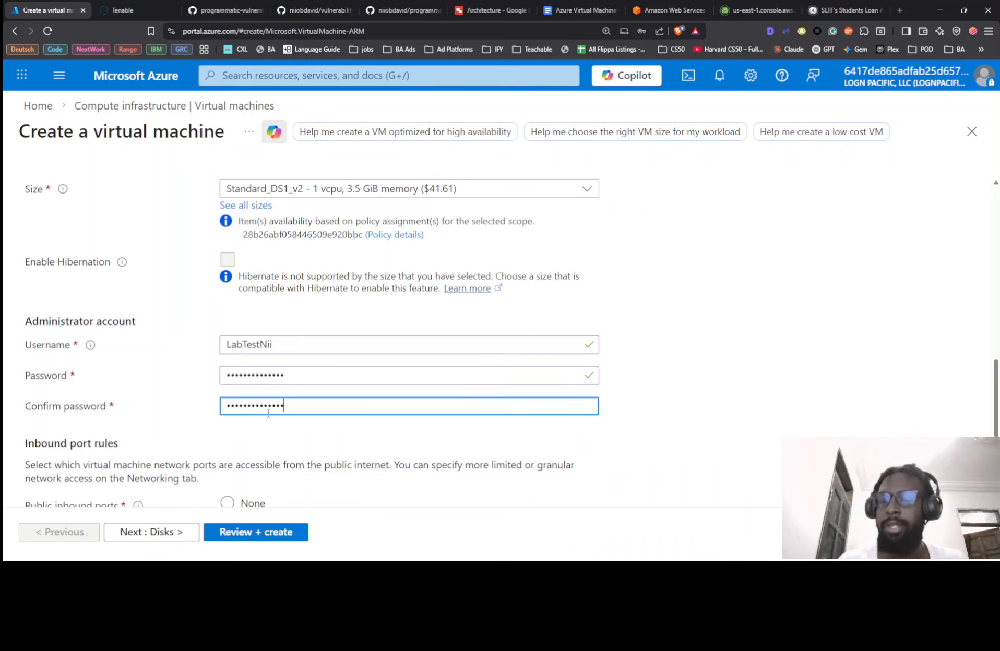
# Confirm the eligible Windows 10/11 license with multi-tenant hosting rights and continue to the disk settings
pyautogui.scroll(-5, 516, 333)
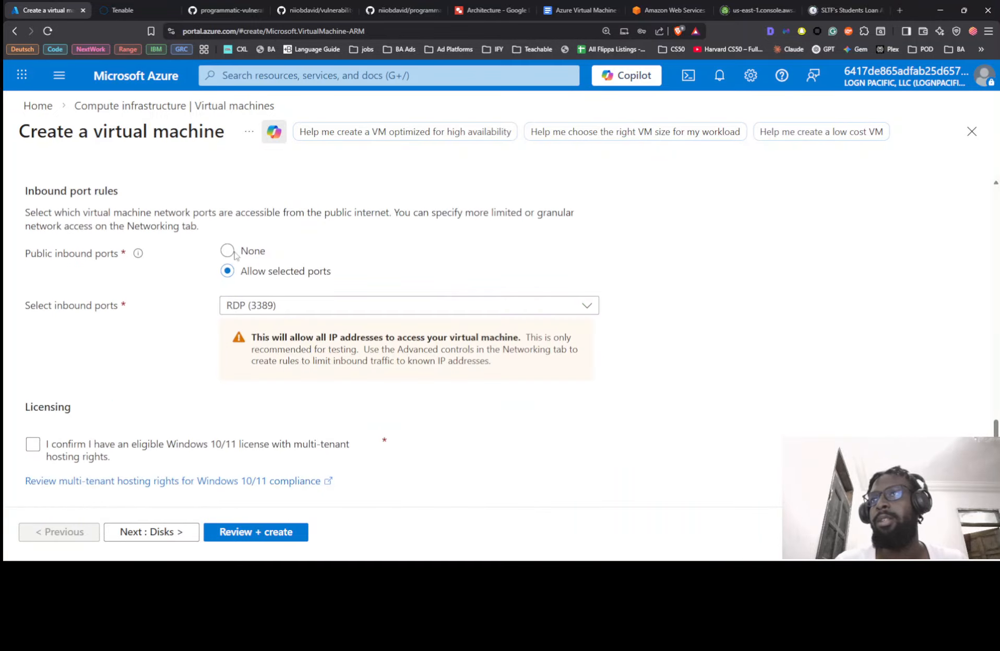
pyautogui.click(33, 444)
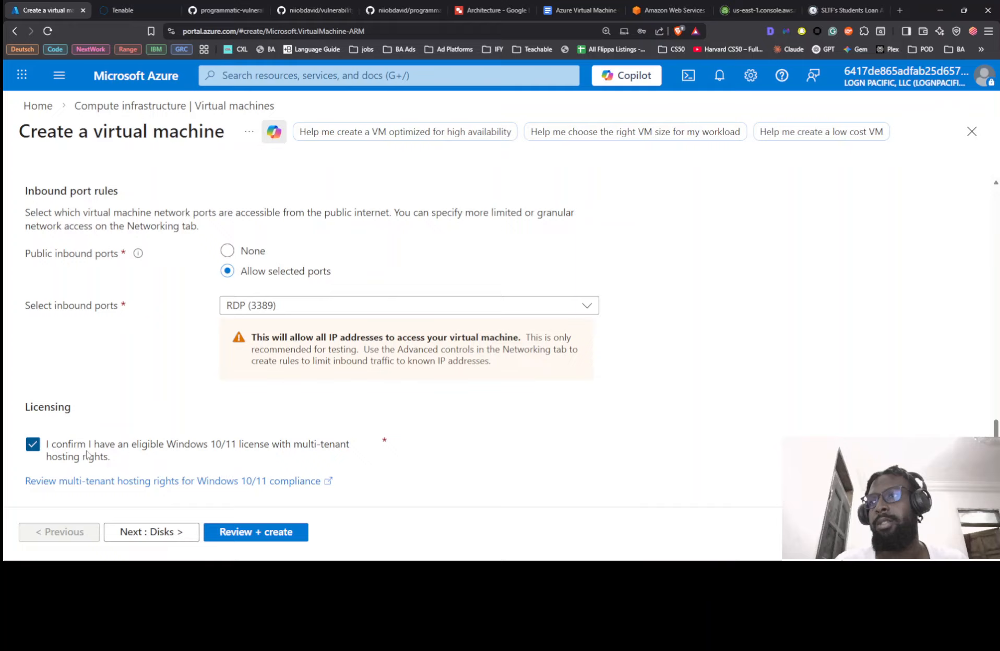
pyautogui.click(175, 537)
# Set the OS disk type to locally-redundant Standard SSD
pyautogui.scroll(-3, 245, 328)
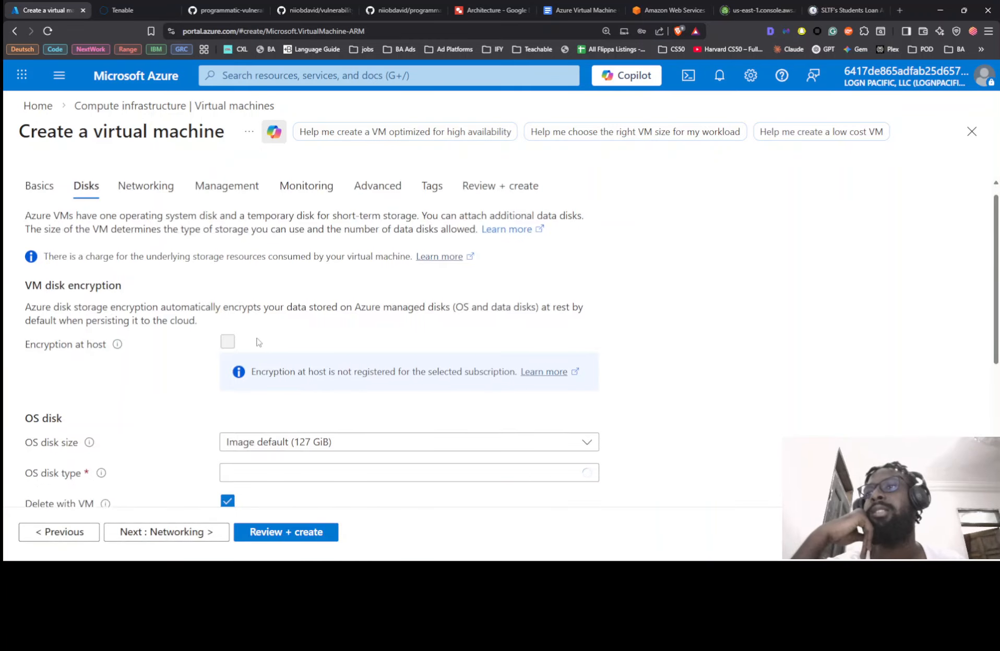
pyautogui.click(245, 327)
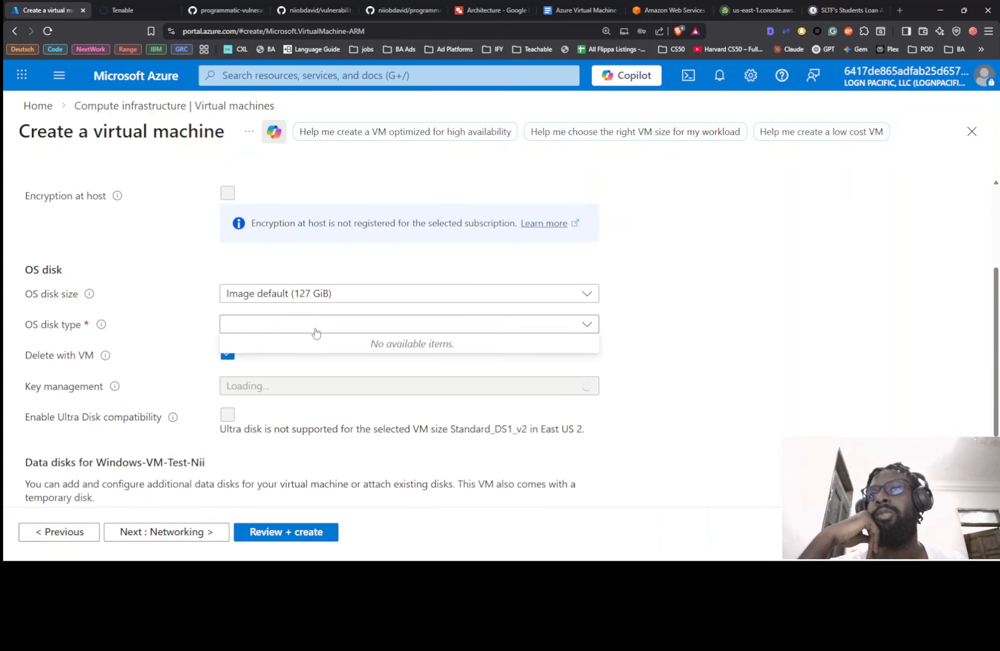
pyautogui.click(424, 329)
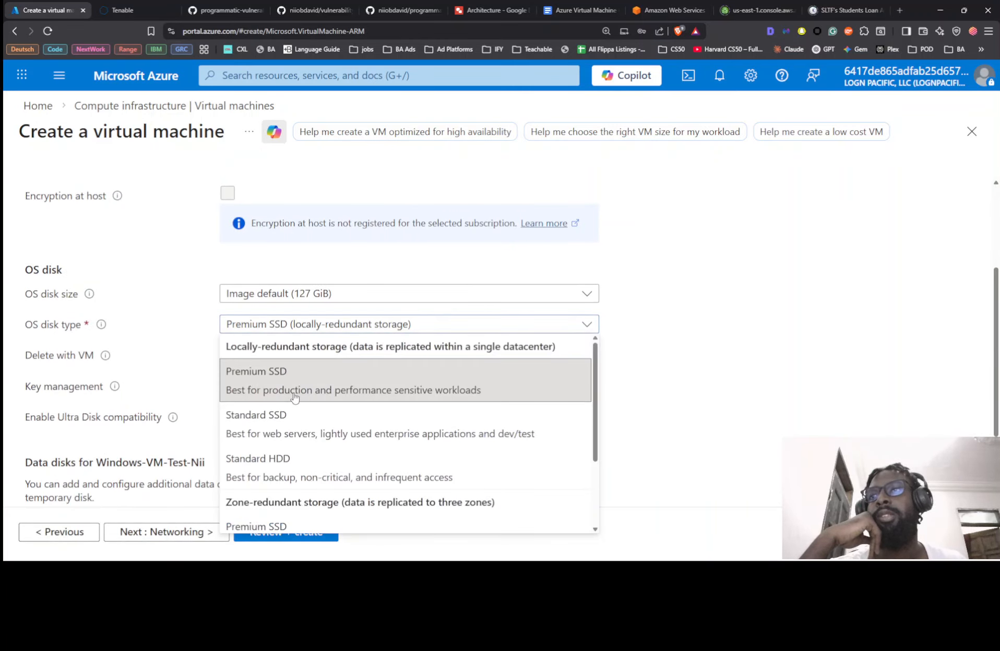
pyautogui.click(293, 420)
pyautogui.scroll(-3, 315, 413)
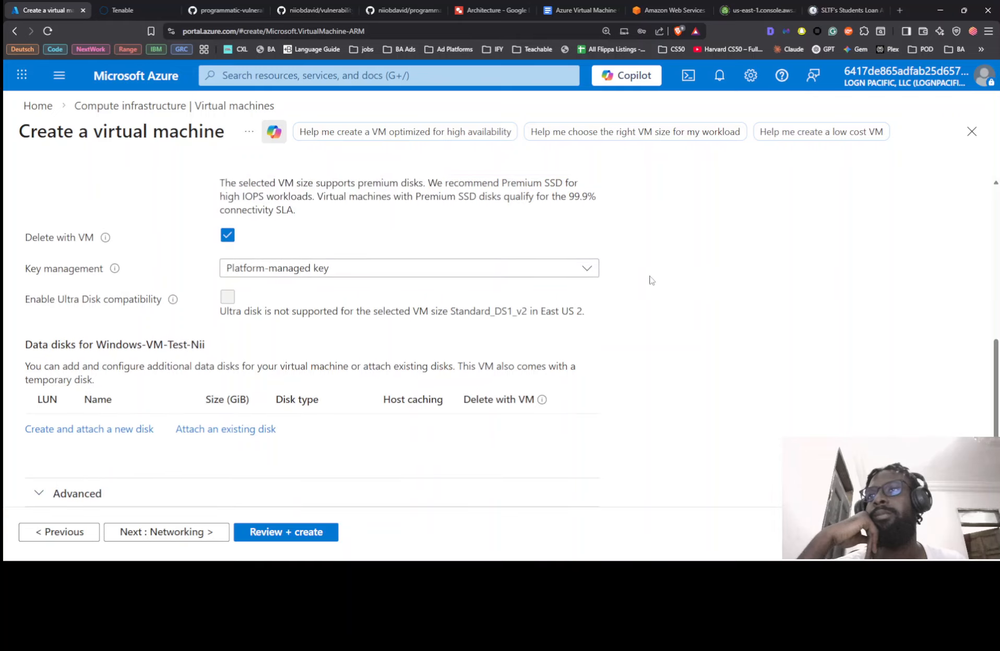
# Continue to the networking settings and assign the Cyber-Range-2-VNet virtual network with the Cyber-Range-2-Subnet subnet
pyautogui.click(211, 532)
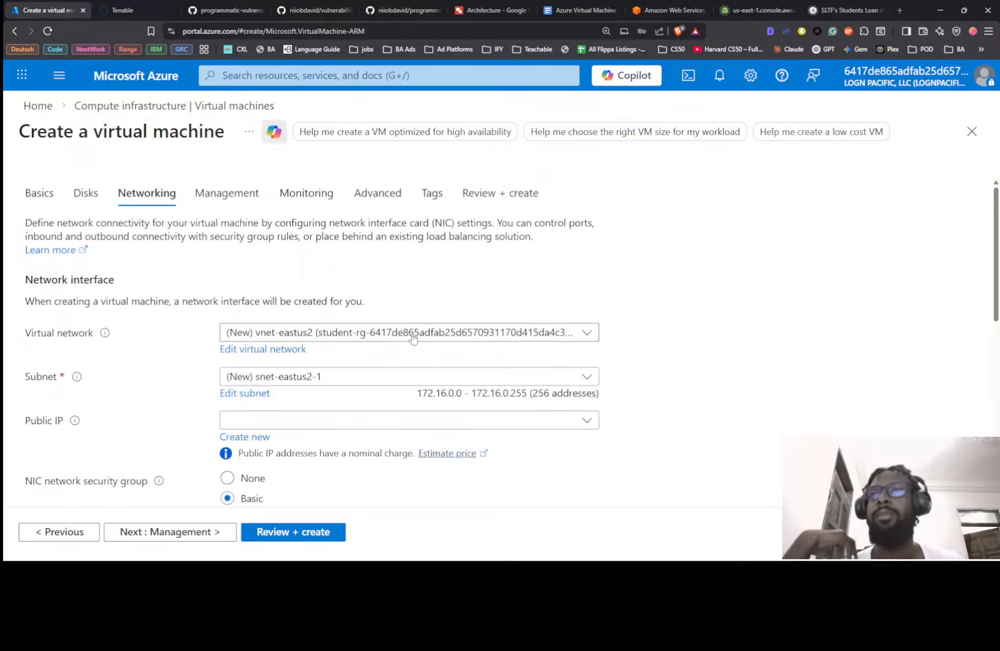
pyautogui.click(411, 333)
pyautogui.click(384, 411)
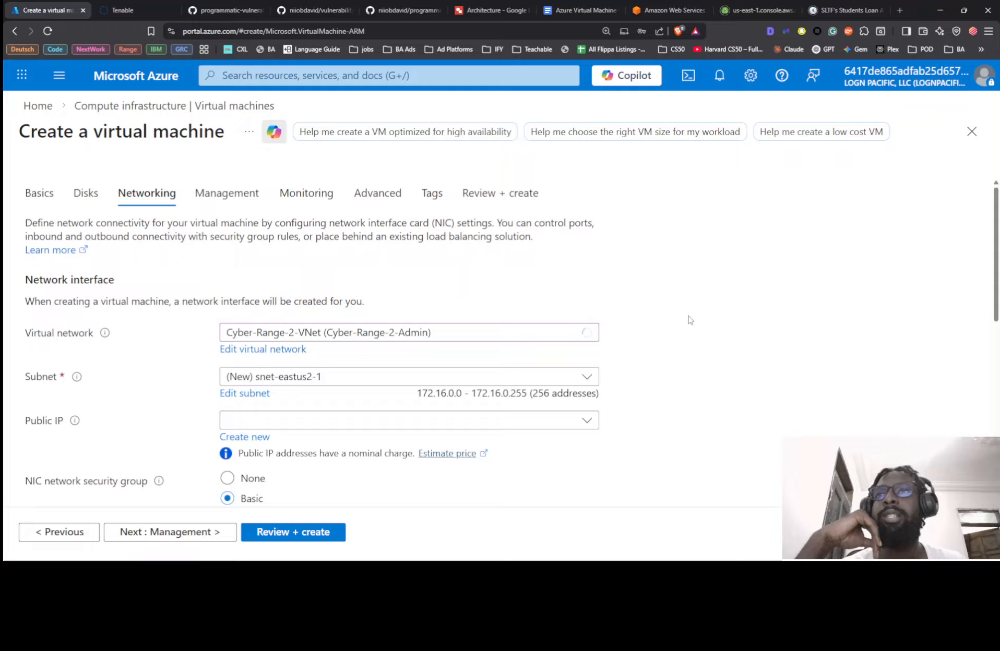
pyautogui.click(385, 380)
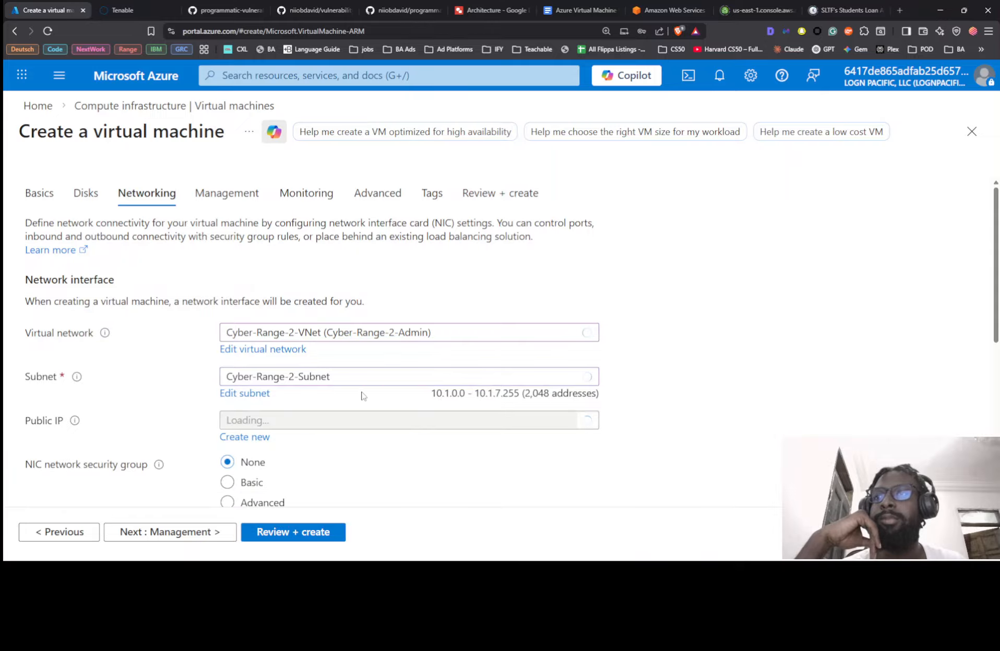
pyautogui.click(365, 382)
pyautogui.click(366, 381)
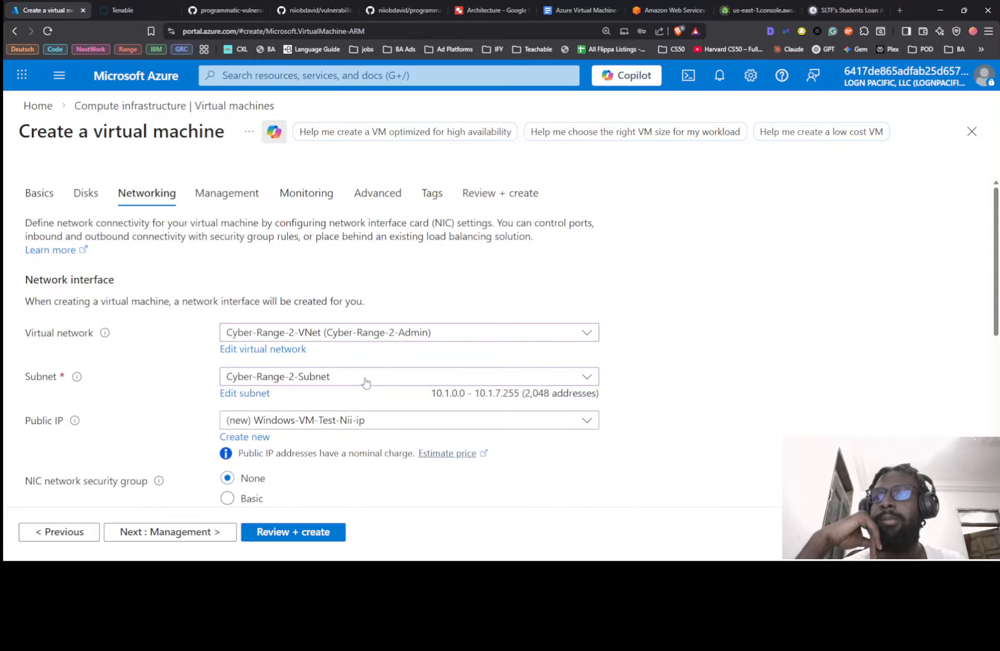
# Set the NIC network security group to Basic and enable deleting the public IP and NIC with the VM
pyautogui.scroll(-5, 704, 365)
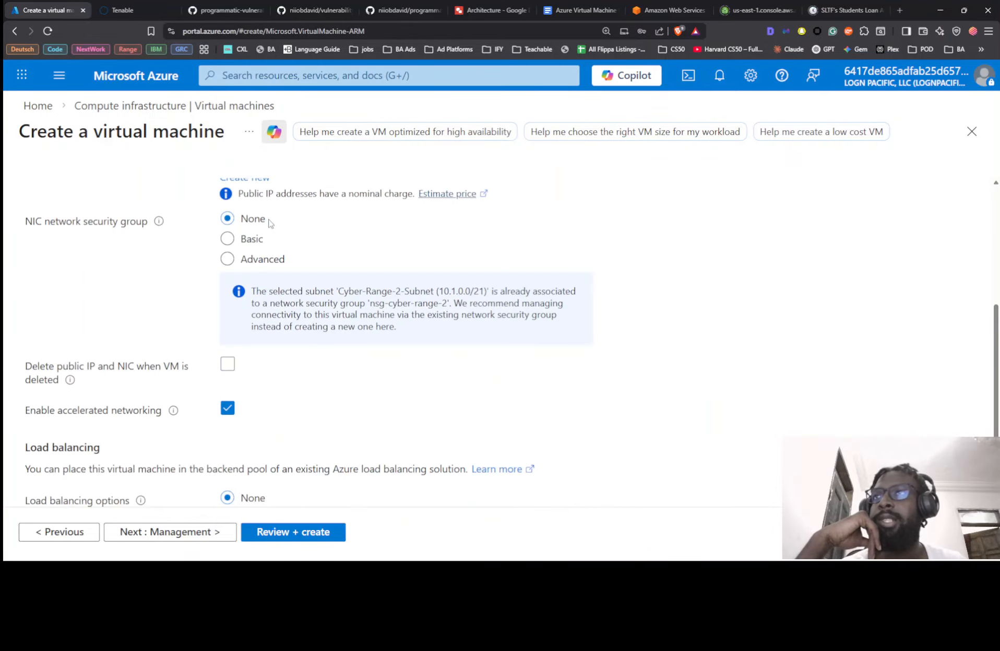
pyautogui.click(228, 239)
pyautogui.scroll(1, 184, 263)
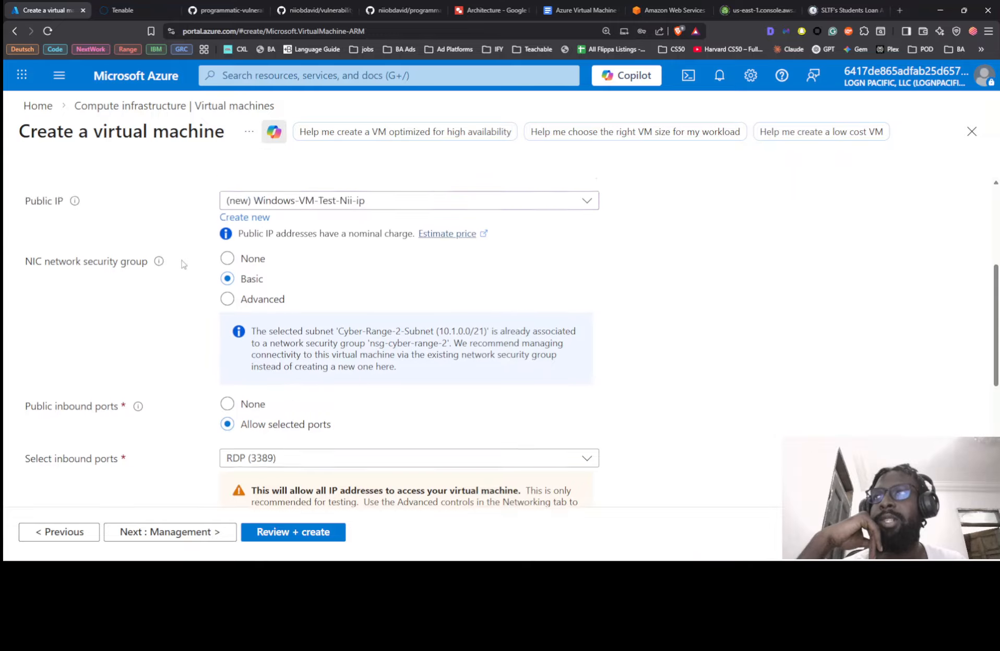
pyautogui.scroll(1, 184, 264)
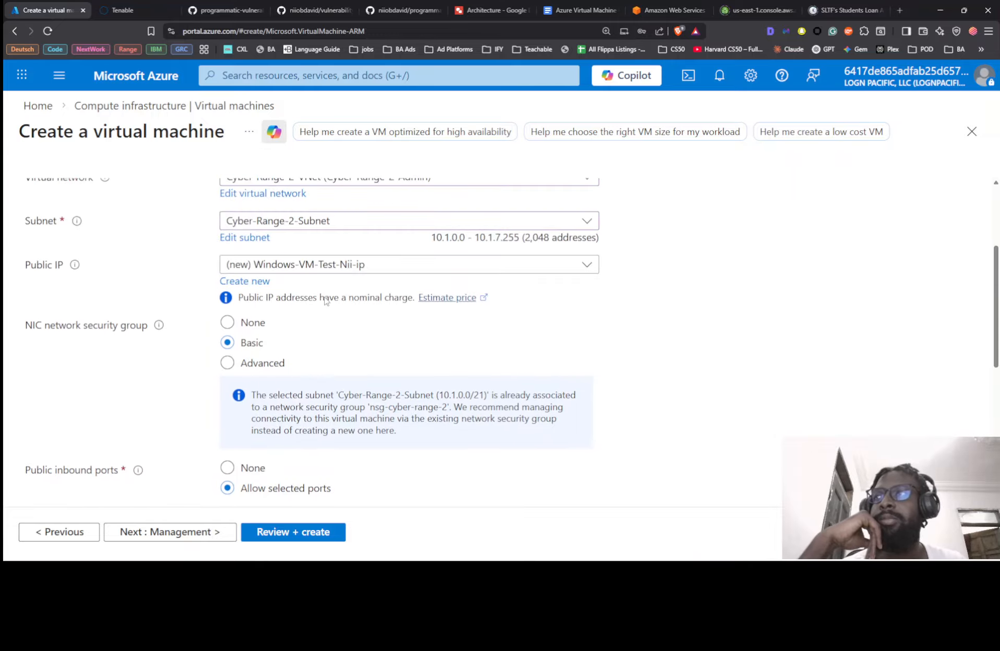
pyautogui.scroll(-2, 325, 301)
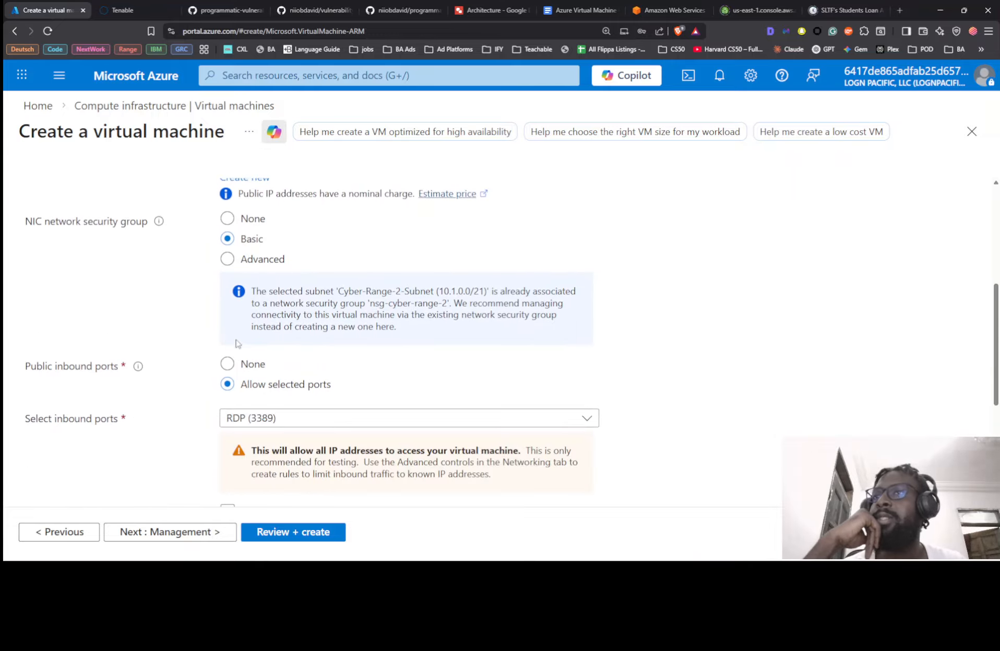
pyautogui.scroll(-3, 235, 343)
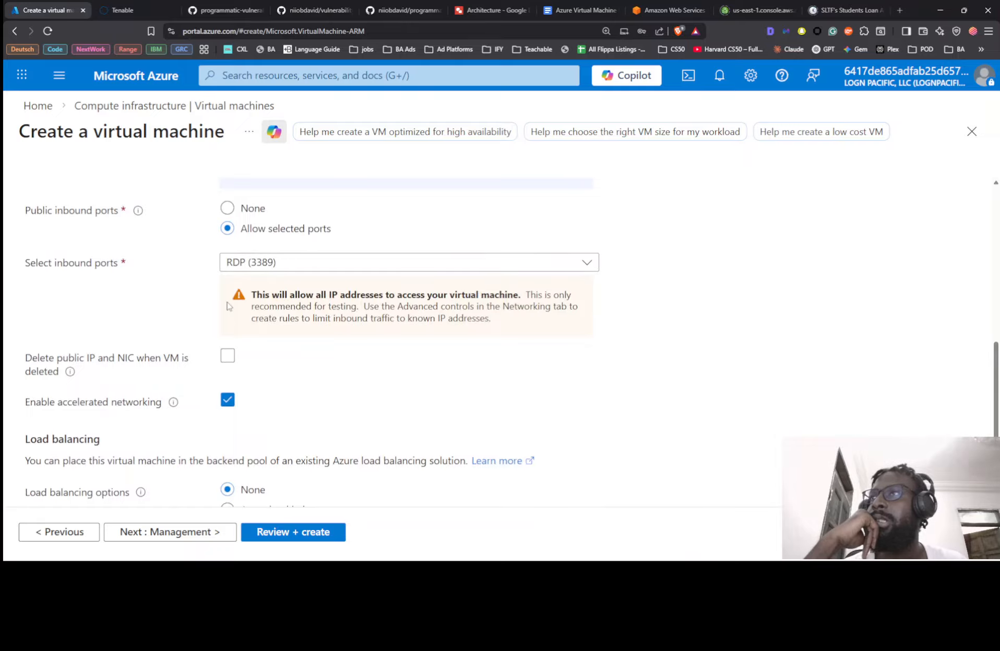
pyautogui.click(228, 357)
pyautogui.scroll(-2, 423, 313)
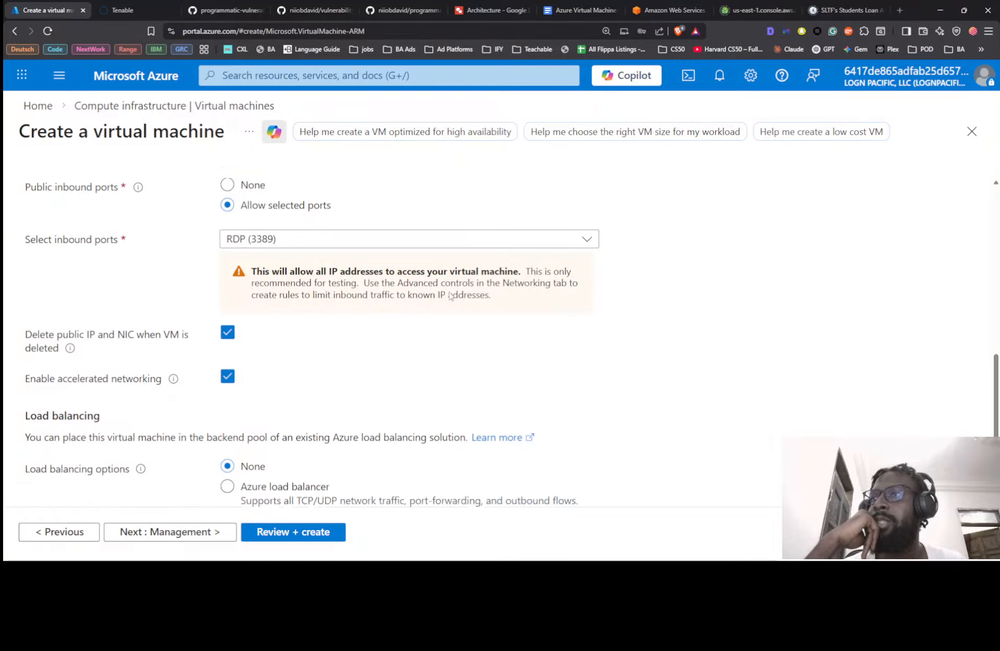
# Keep the default management settings and disable boot diagnostics in the monitoring settings
pyautogui.click(208, 531)
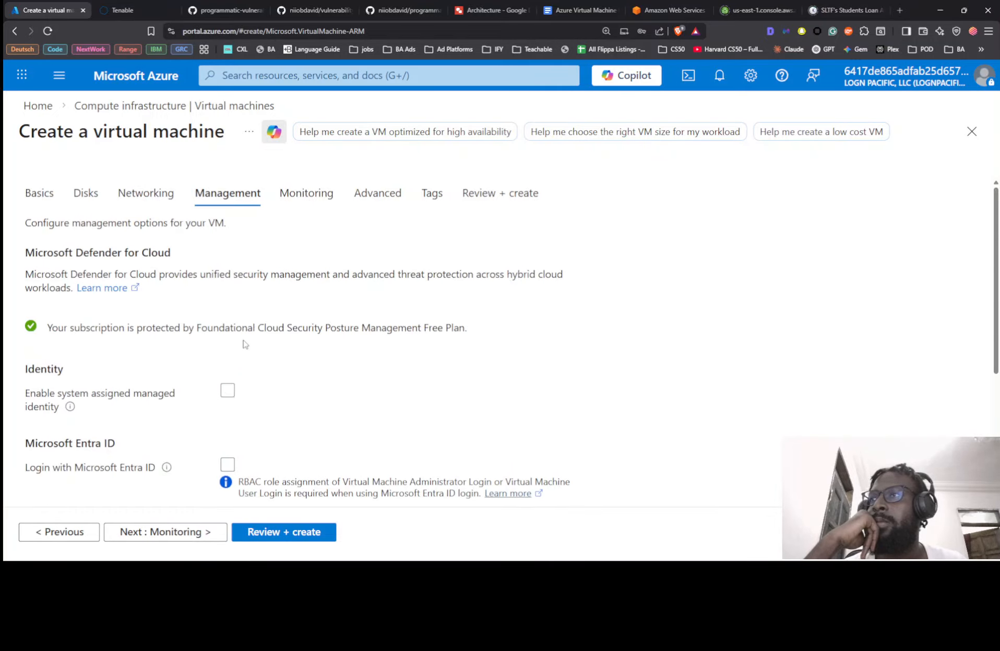
pyautogui.scroll(-4, 246, 336)
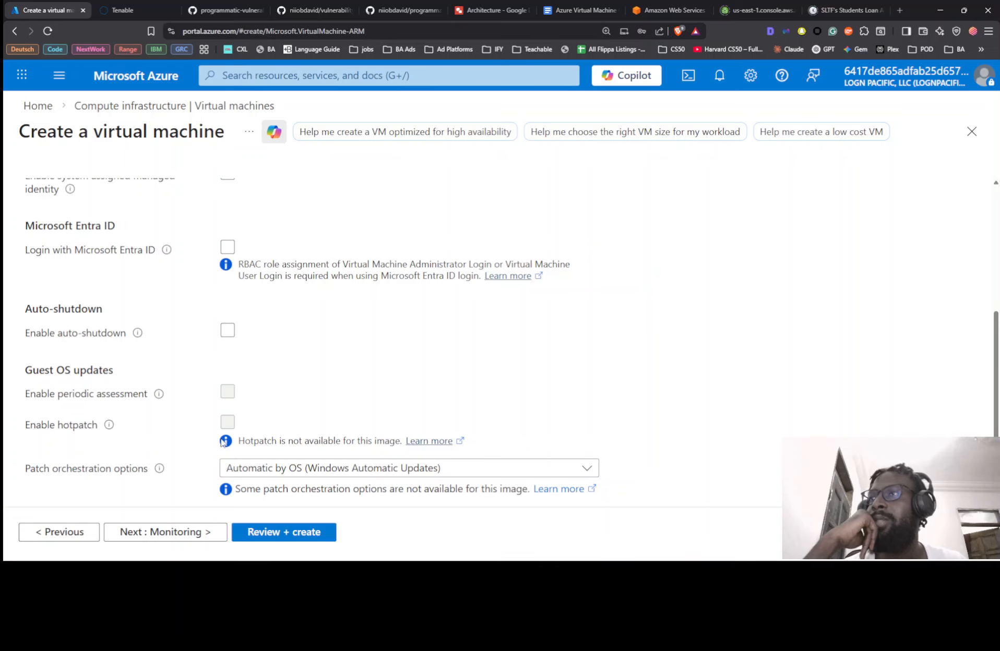
pyautogui.click(210, 535)
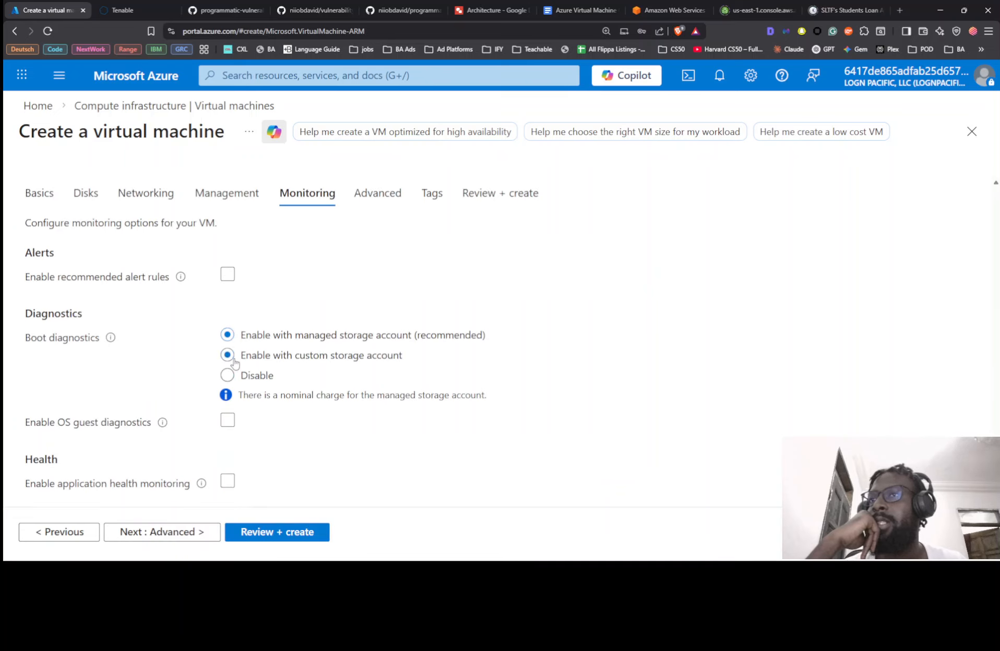
pyautogui.click(229, 358)
pyautogui.click(229, 376)
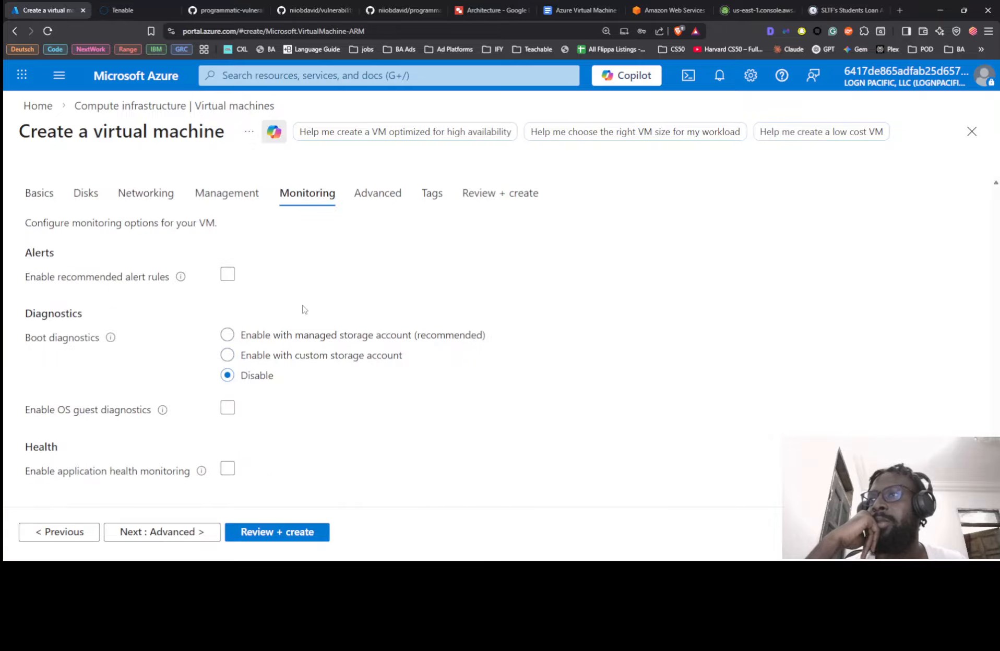
# Leave the advanced settings at their defaults and proceed to the final review and validation
pyautogui.click(196, 532)
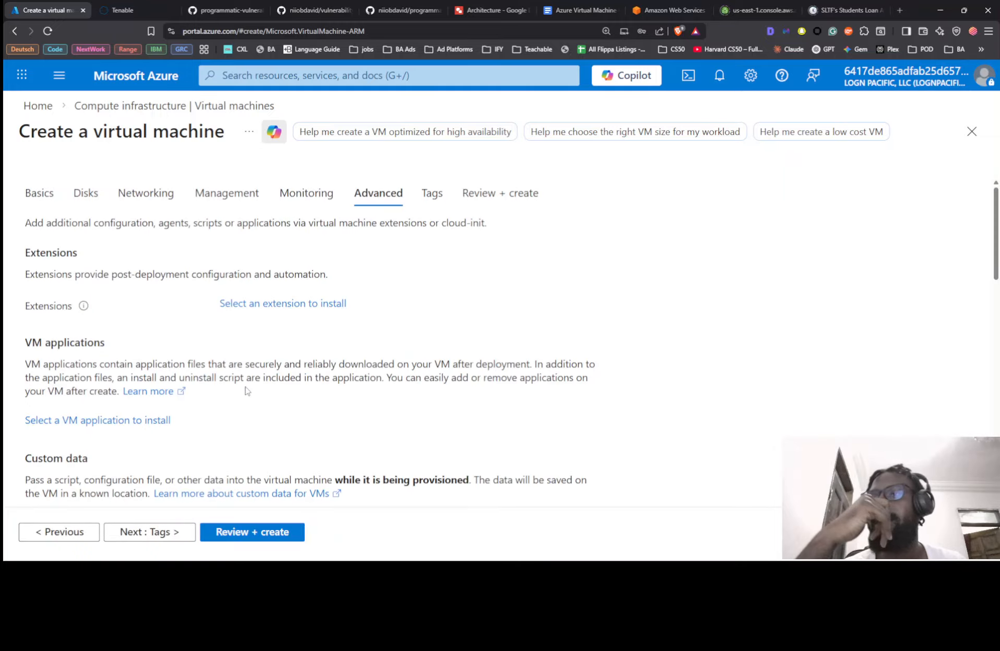
pyautogui.scroll(-7, 308, 313)
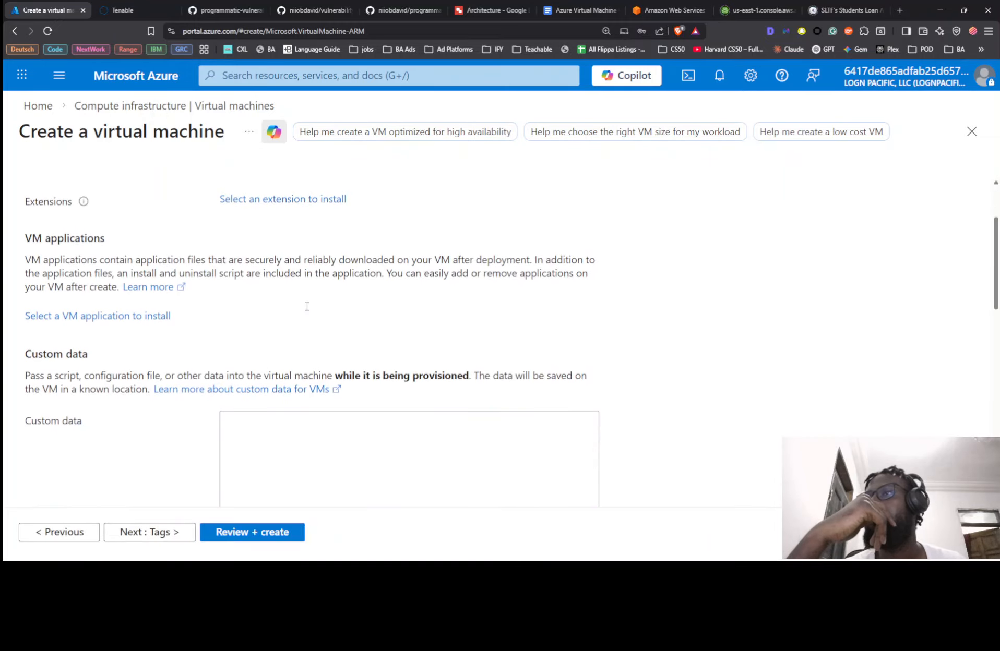
pyautogui.scroll(-5, 308, 316)
pyautogui.click(272, 532)
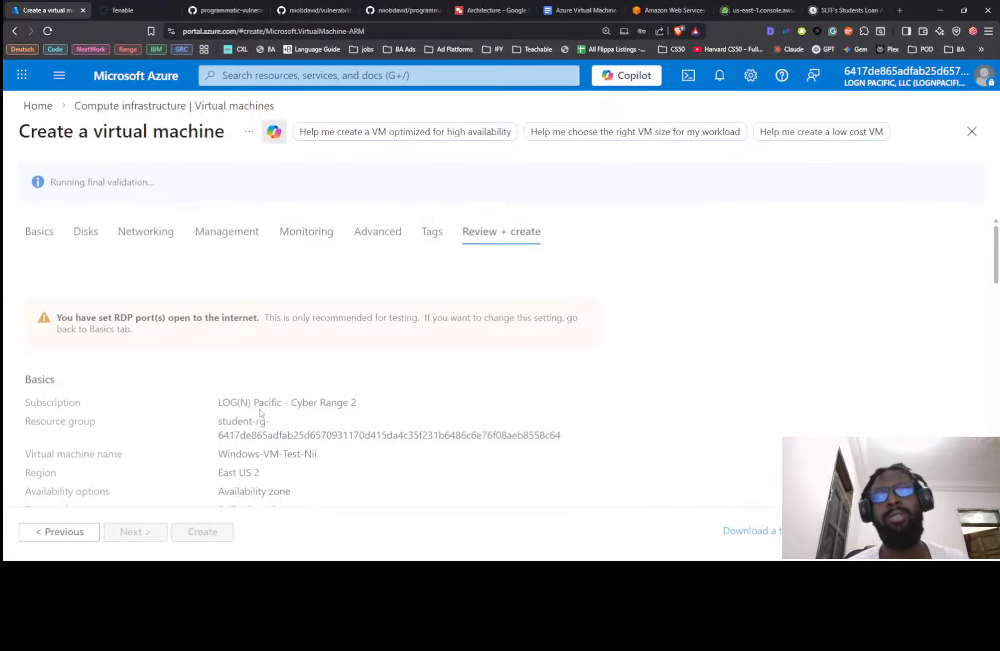
# Review the configuration summary and create the virtual machine
pyautogui.scroll(-6, 232, 352)
pyautogui.scroll(6, 230, 355)
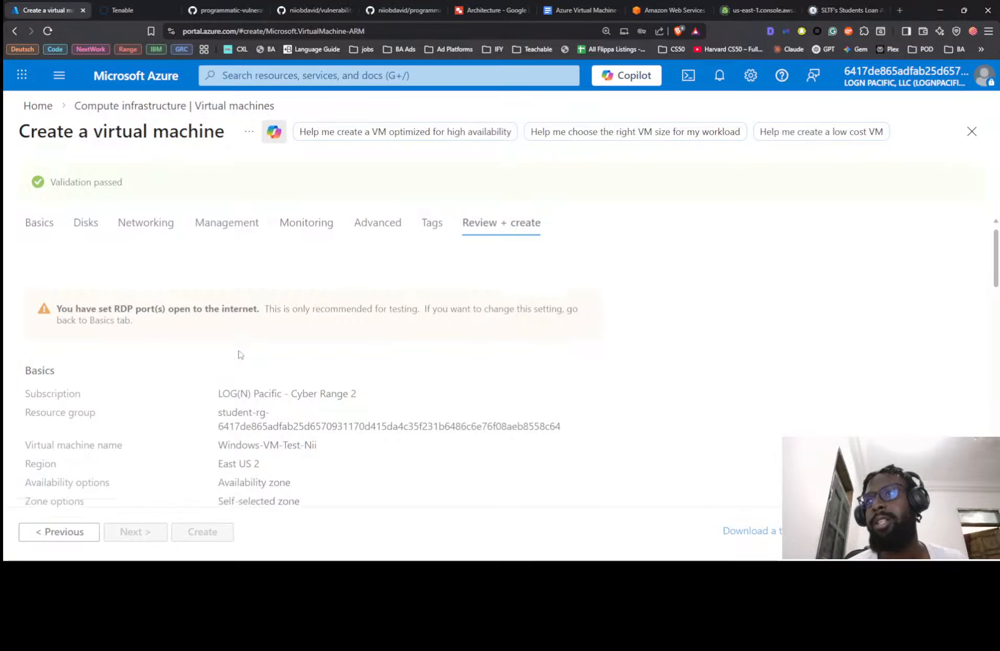
pyautogui.scroll(-15, 240, 355)
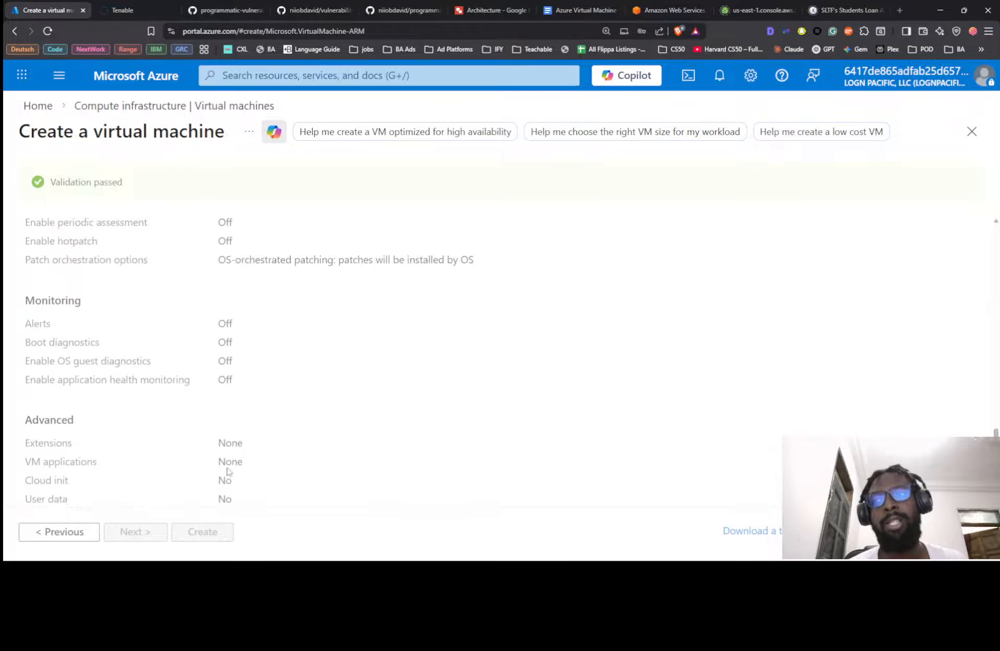
pyautogui.scroll(-2, 228, 472)
pyautogui.click(209, 533)
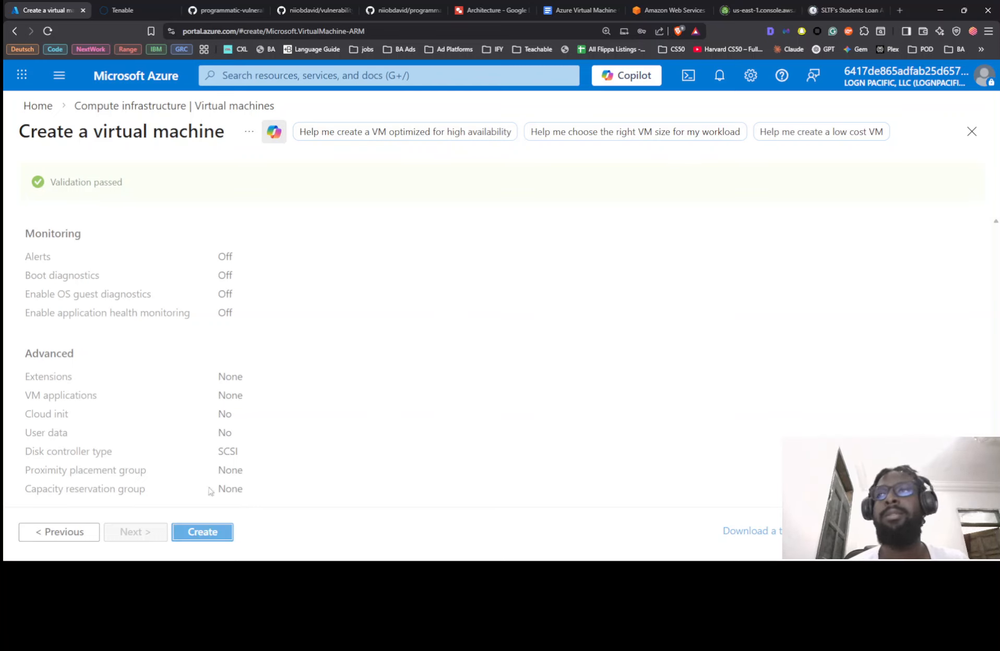
pyautogui.click(216, 538)
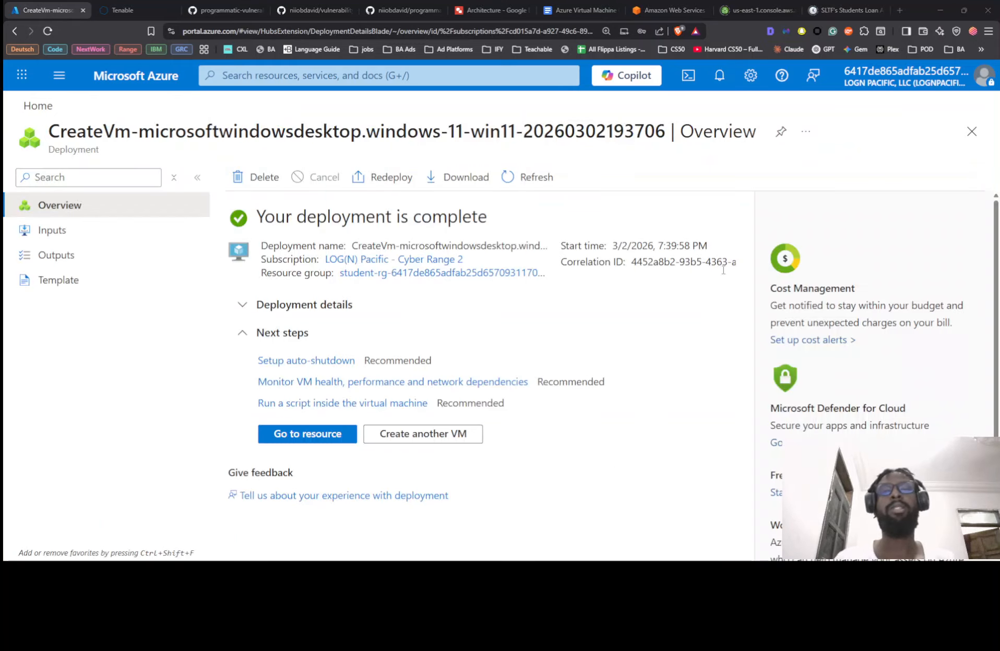
# Dismiss the failed deployment submission from the portal notifications
pyautogui.click(718, 76)
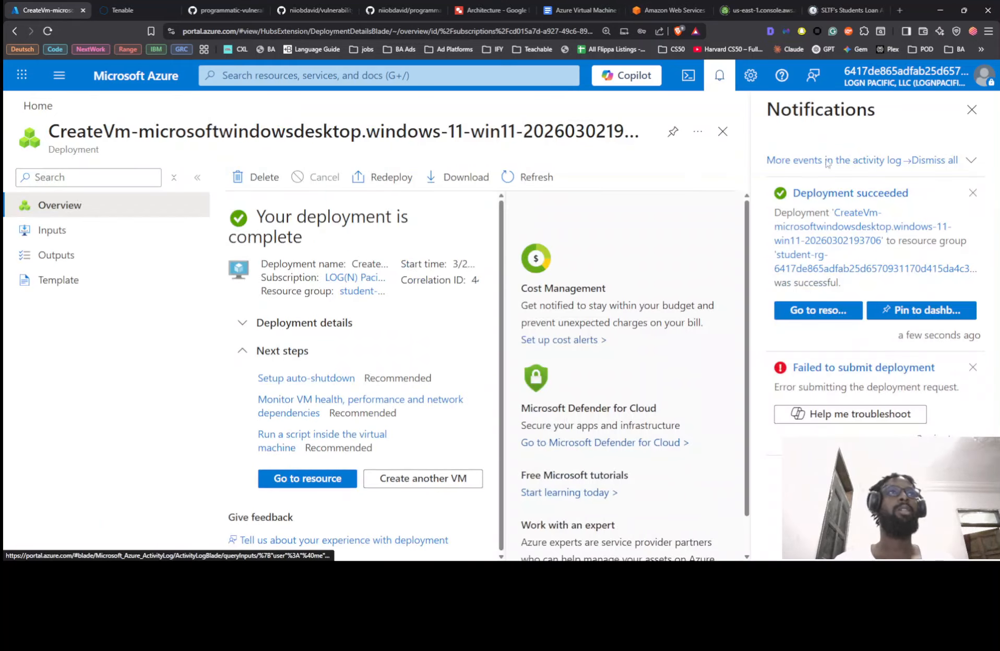
pyautogui.click(972, 368)
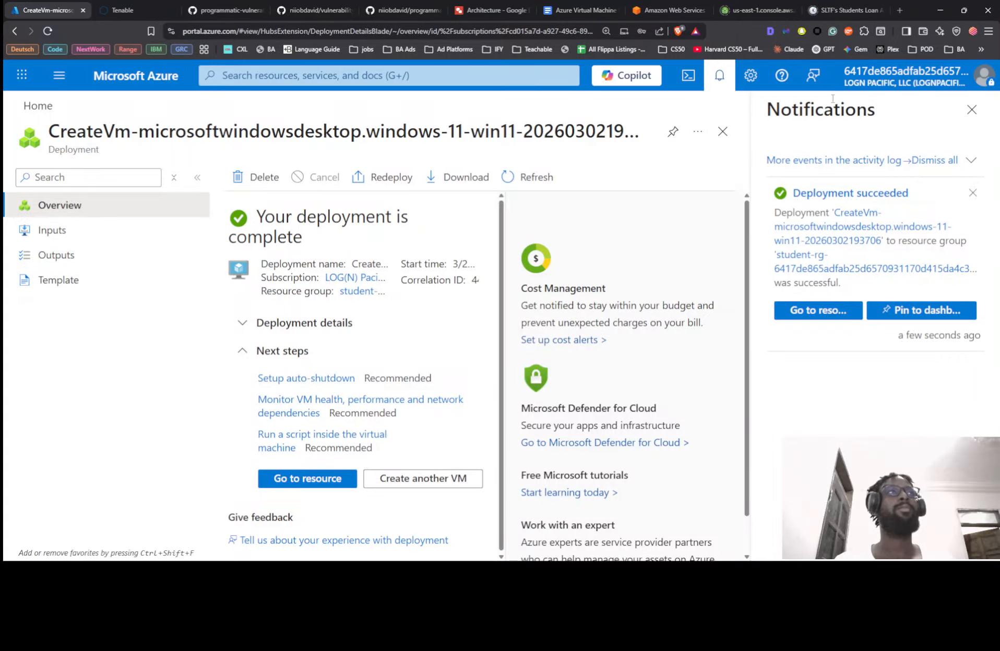
pyautogui.click(713, 82)
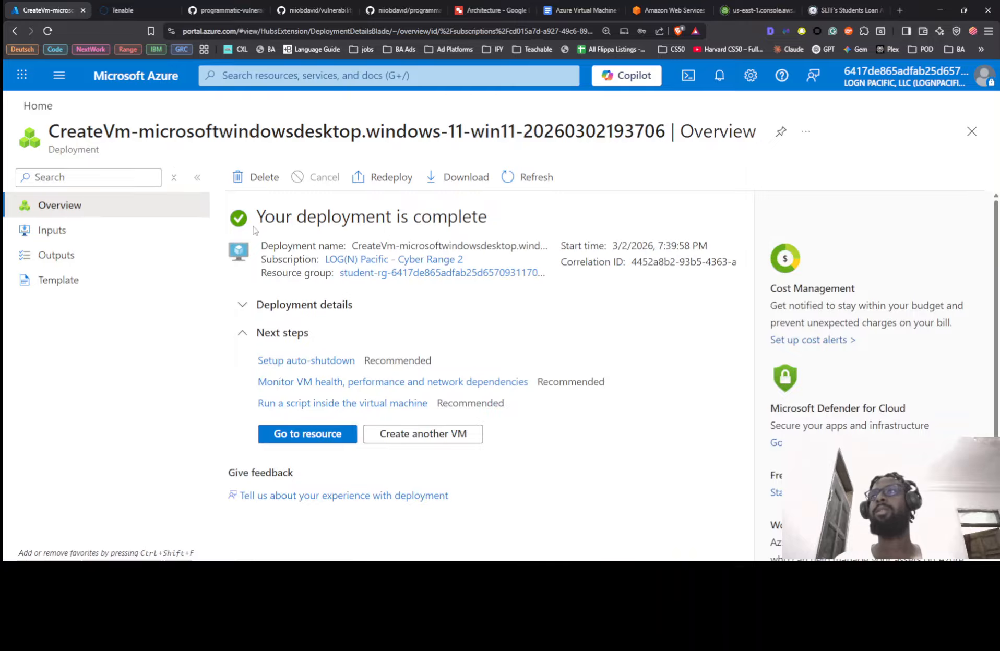
# Go to the deployed virtual machine's resource page, check the lab instructions, and open its Bastion connection settings
pyautogui.click(294, 432)
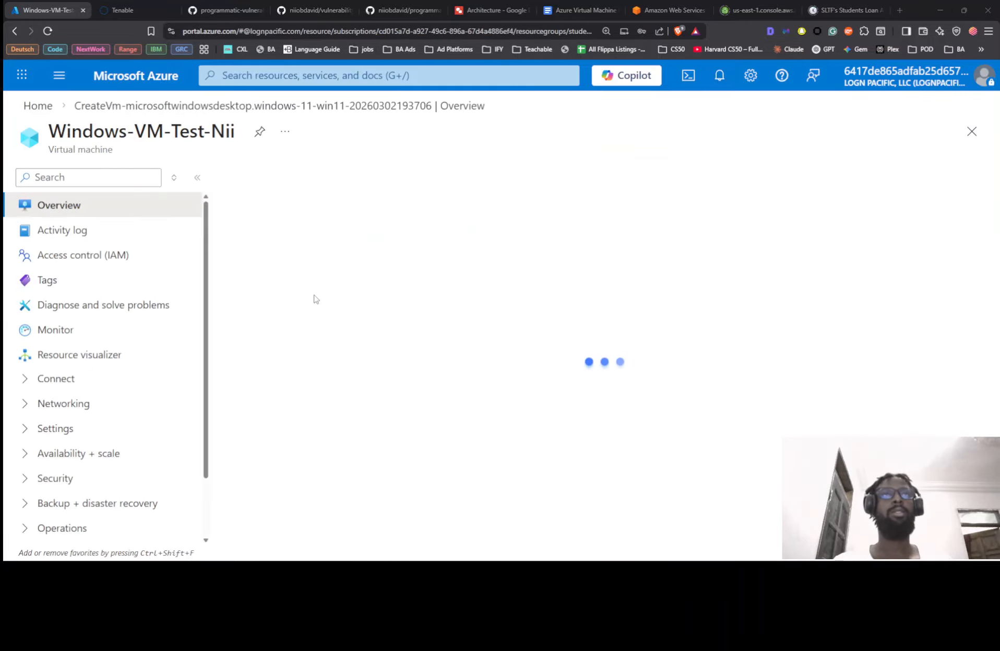
pyautogui.hotkey('alt', 'Tab')
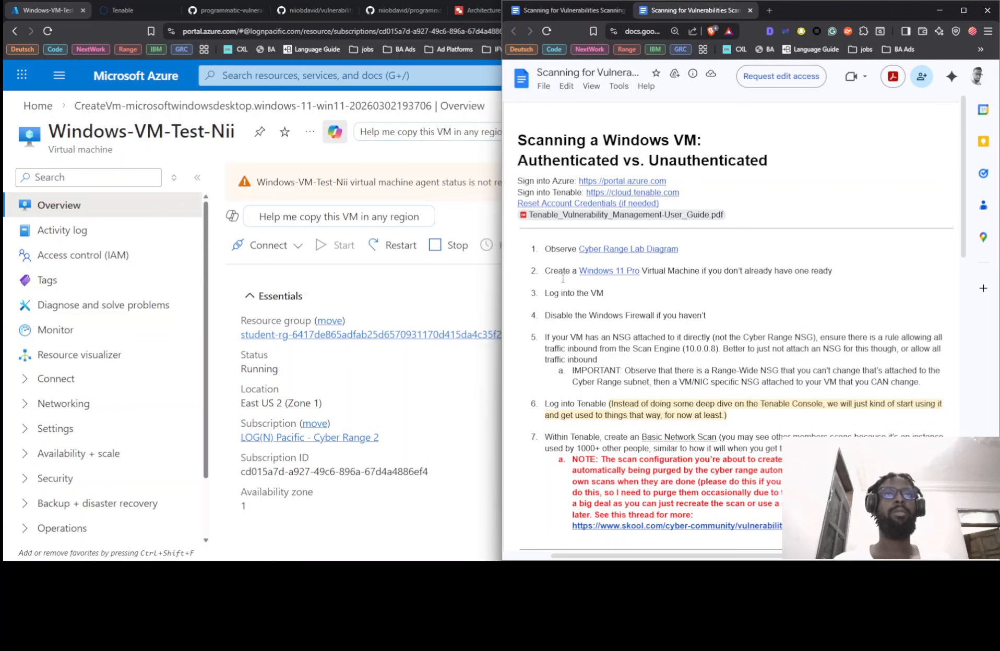
pyautogui.click(249, 249)
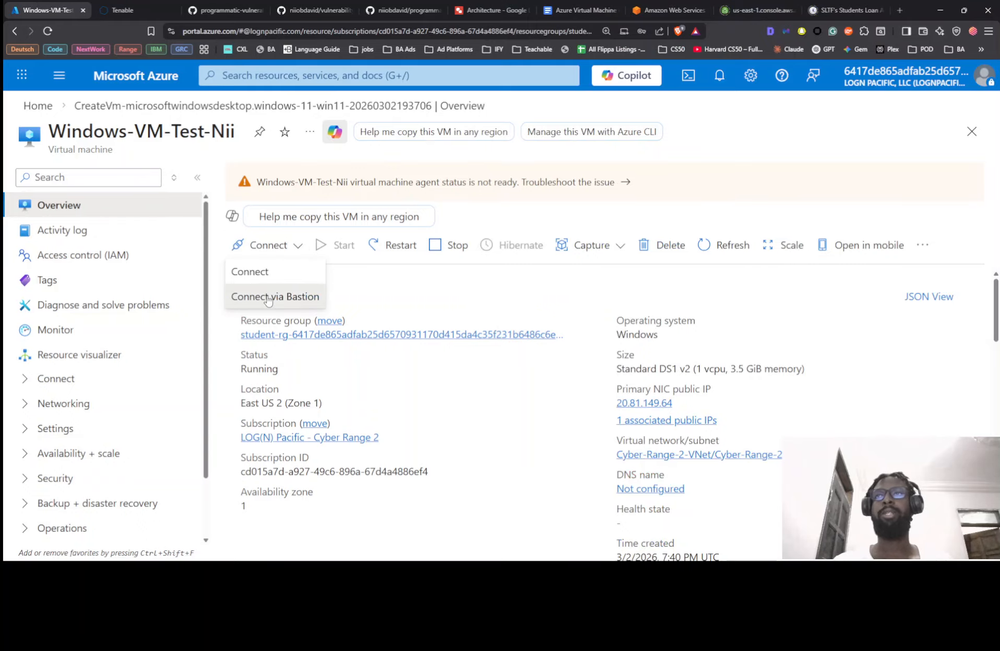
pyautogui.click(268, 299)
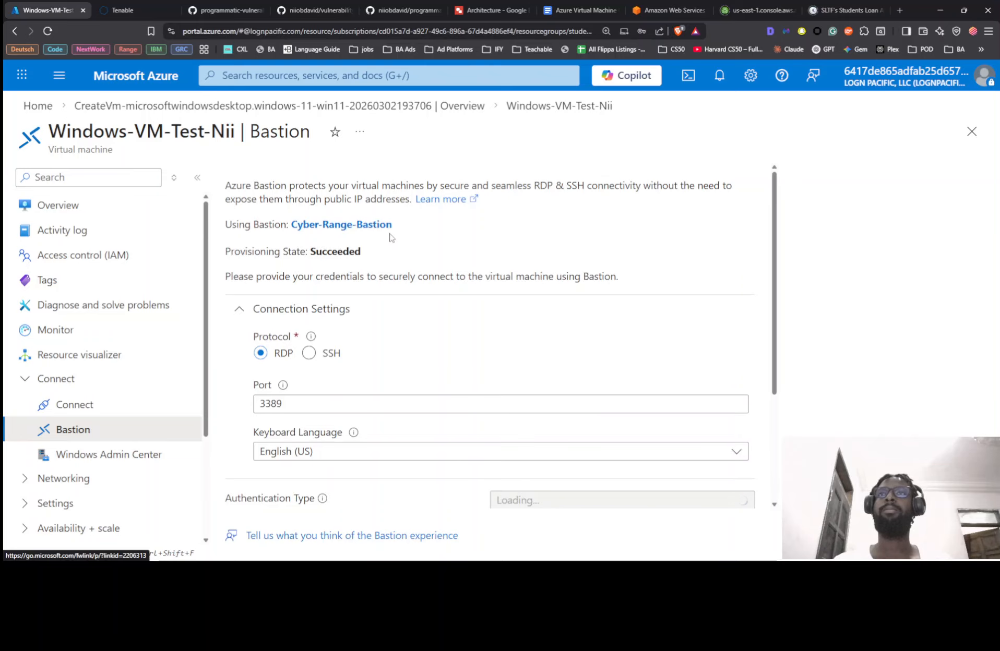
# Enter the VM administrator's username for the Bastion connection from the clipboard history
pyautogui.scroll(-3, 426, 376)
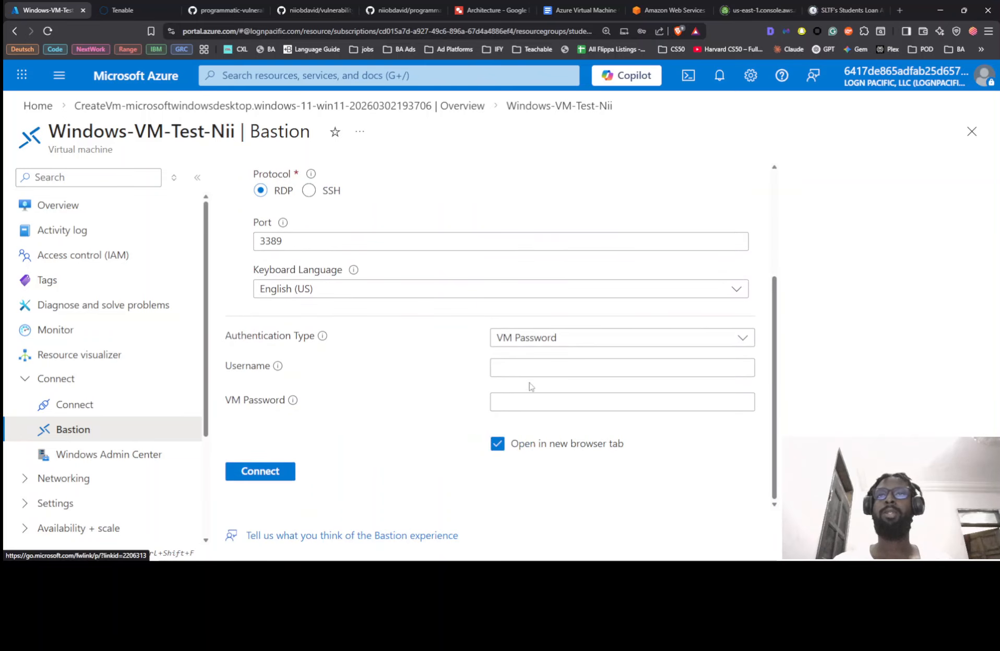
pyautogui.click(524, 367)
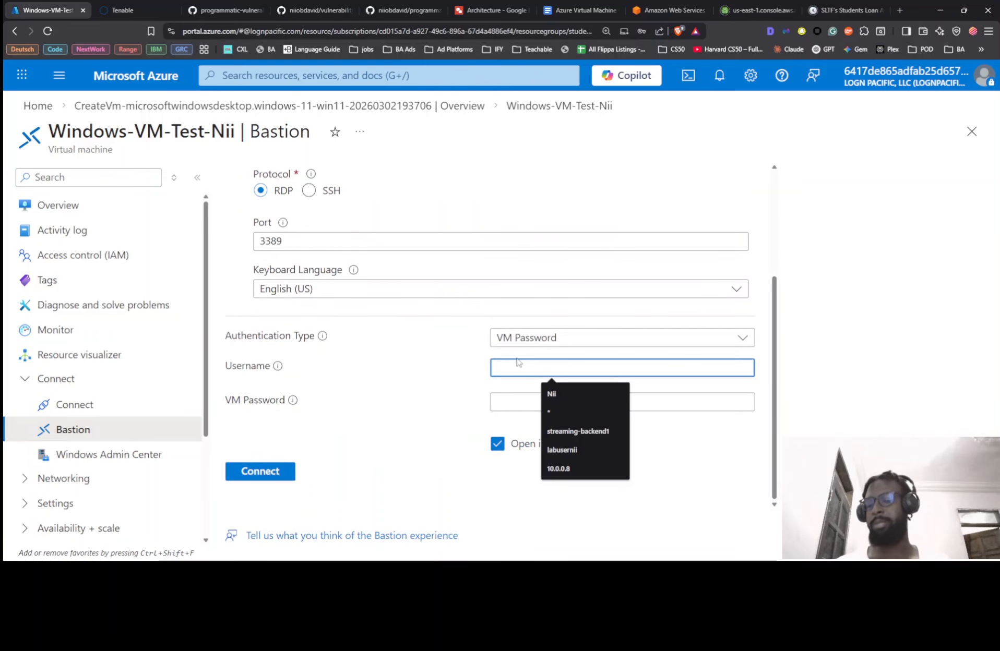
pyautogui.press('super+v')
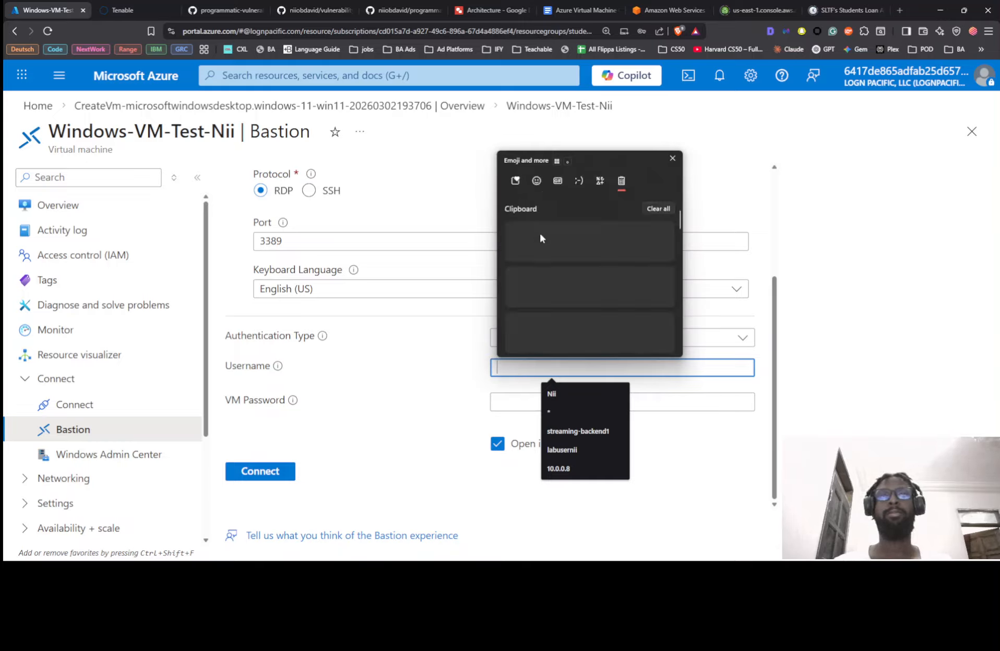
pyautogui.click(537, 295)
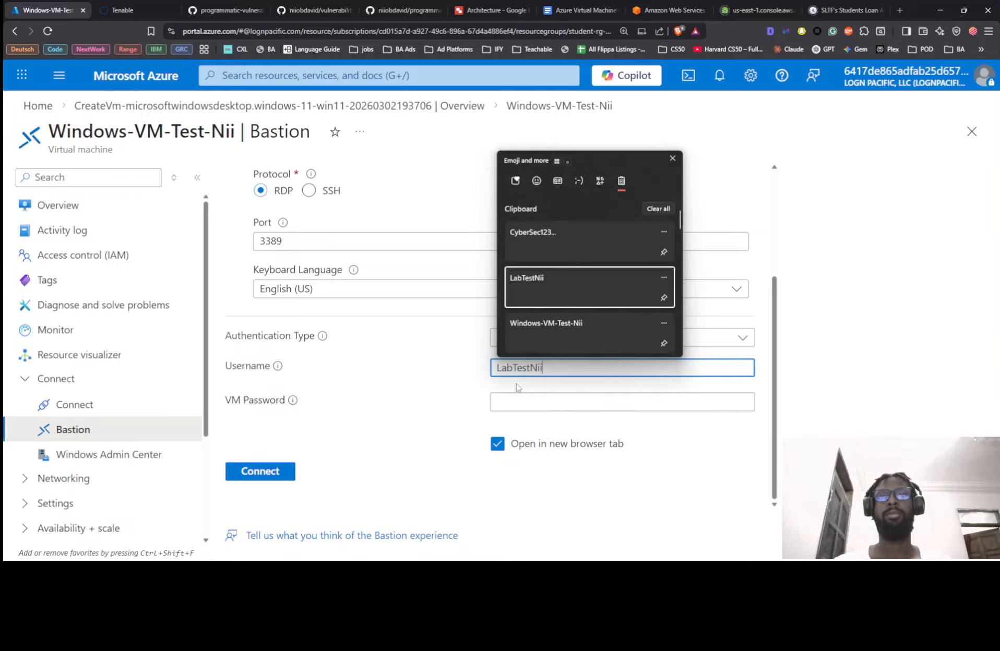
# Paste the VM password from the clipboard history and connect to the virtual machine through Bastion in a new browser tab
pyautogui.click(515, 402)
pyautogui.press('super+v')
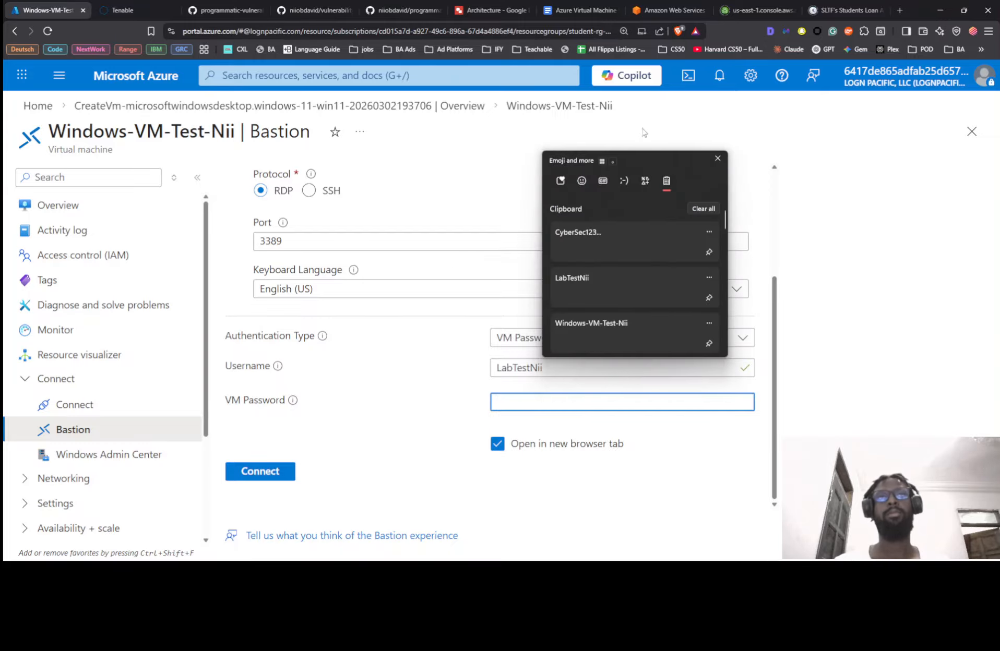
pyautogui.click(598, 245)
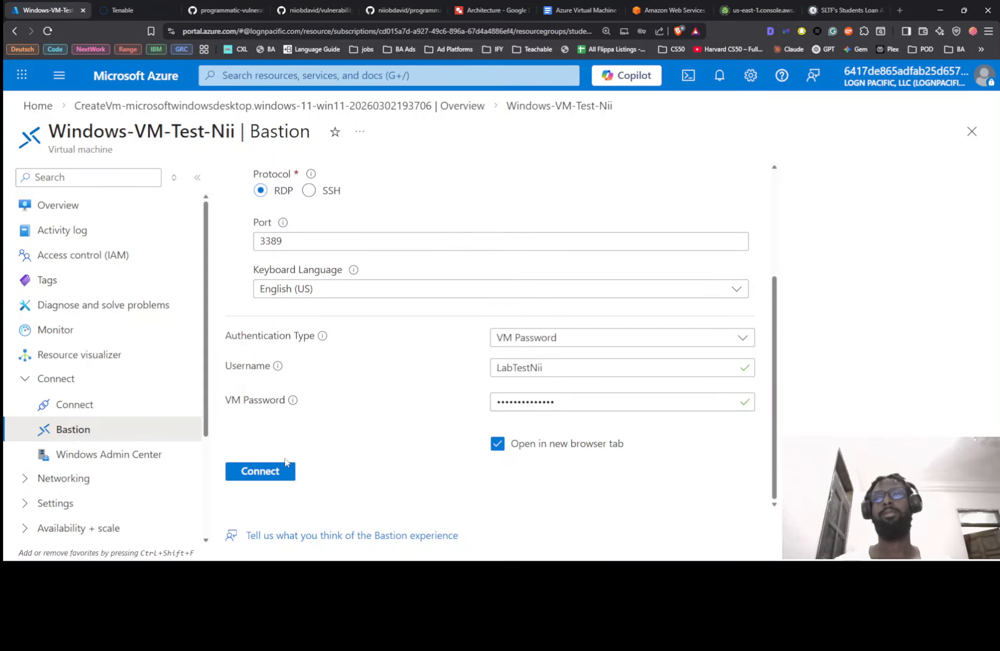
pyautogui.click(284, 466)
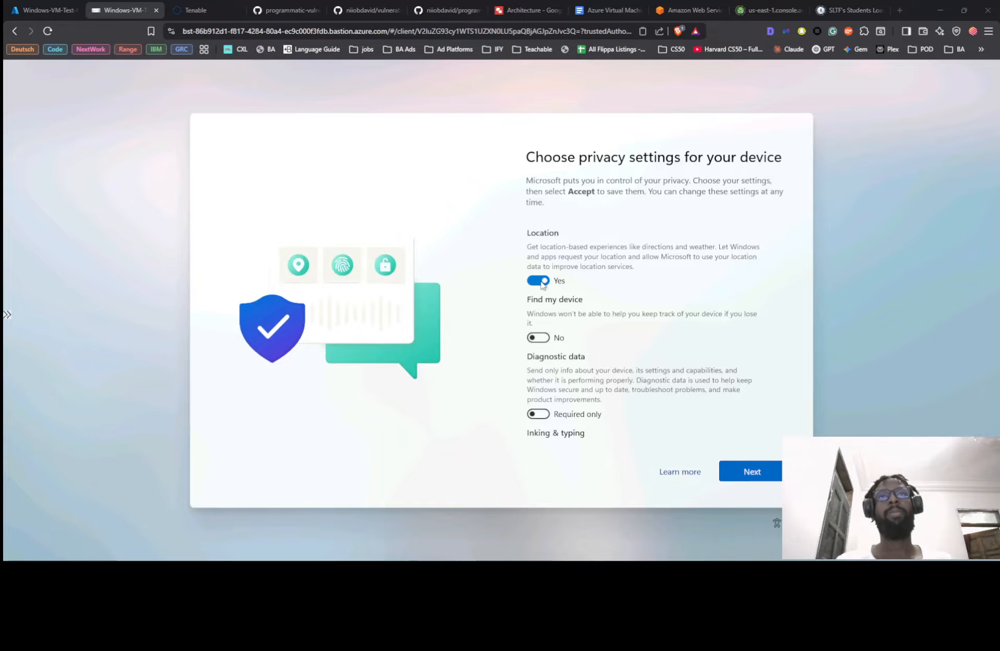
# Turn off location in the virtual machine's Windows privacy settings and go through the remaining privacy options
pyautogui.click(565, 271)
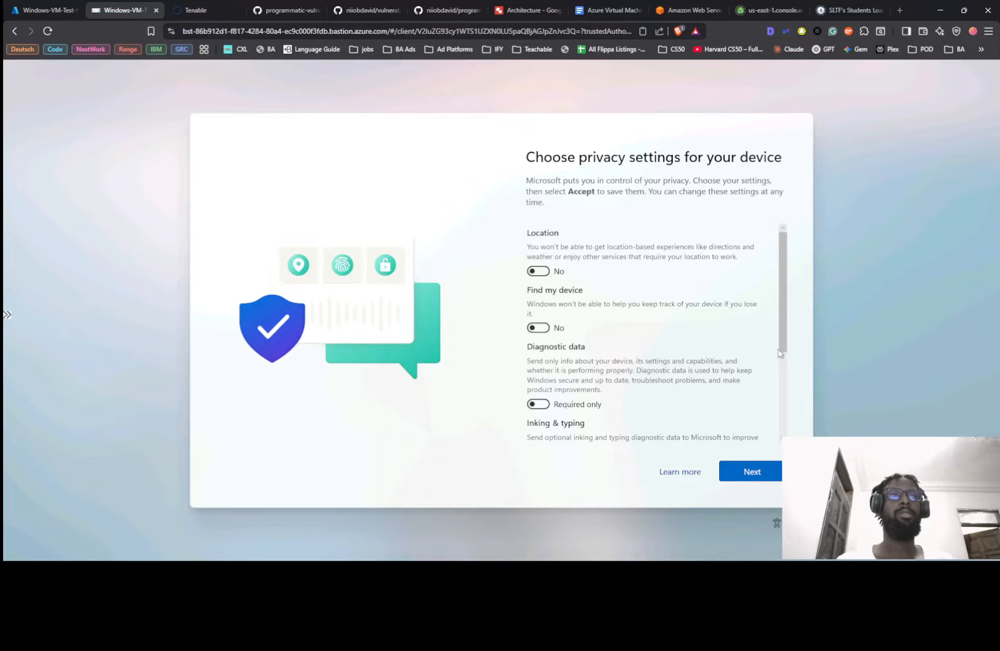
pyautogui.scroll(-3, 786, 371)
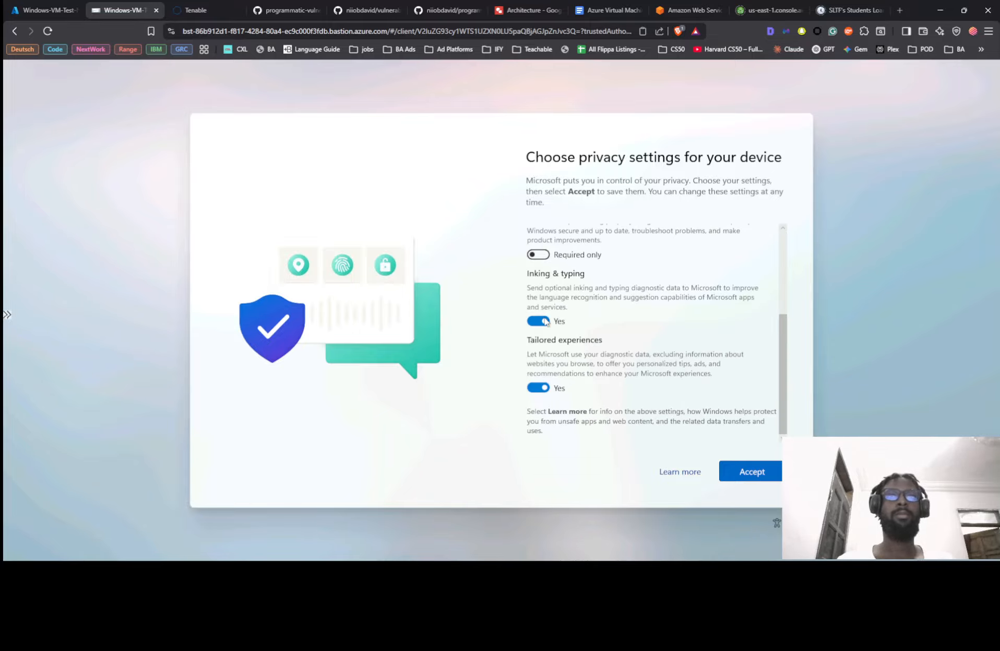
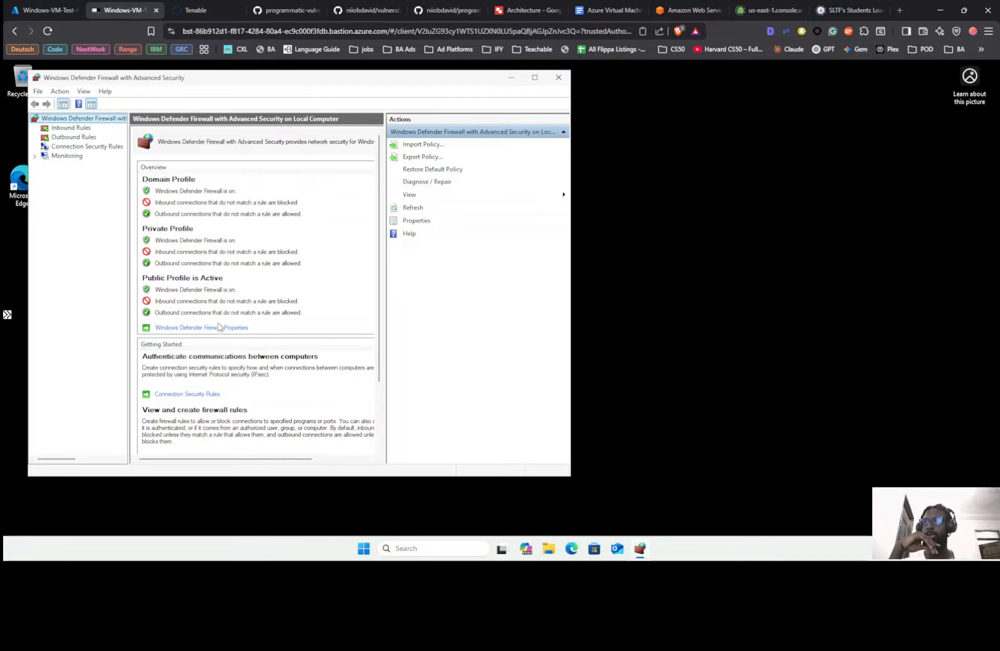
# Turn off Windows Defender Firewall on the virtual machine for the domain, private and public profiles and apply the change
pyautogui.click(215, 329)
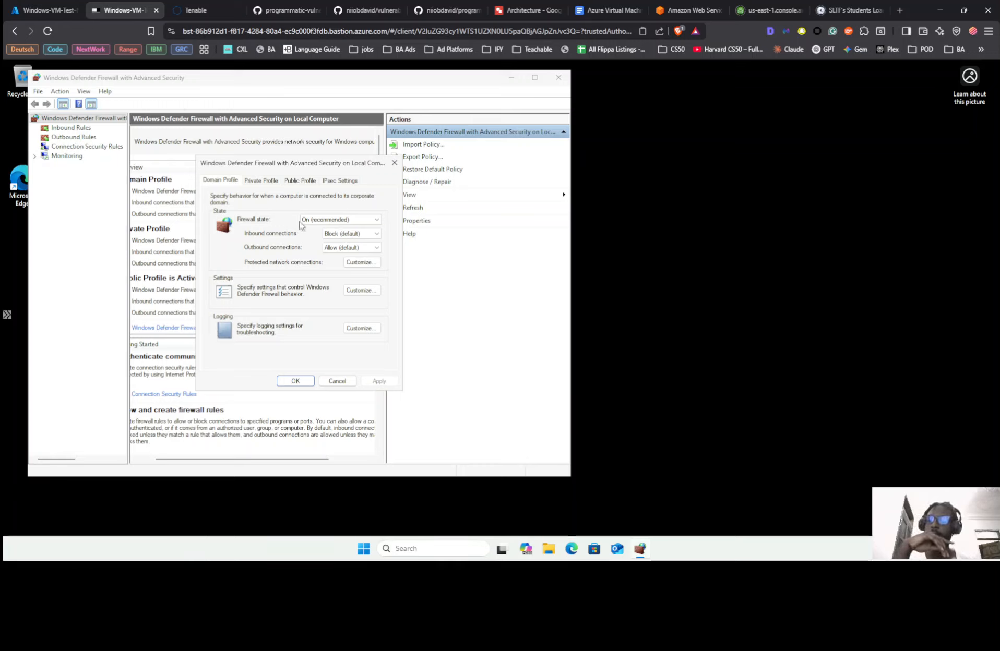
pyautogui.click(328, 220)
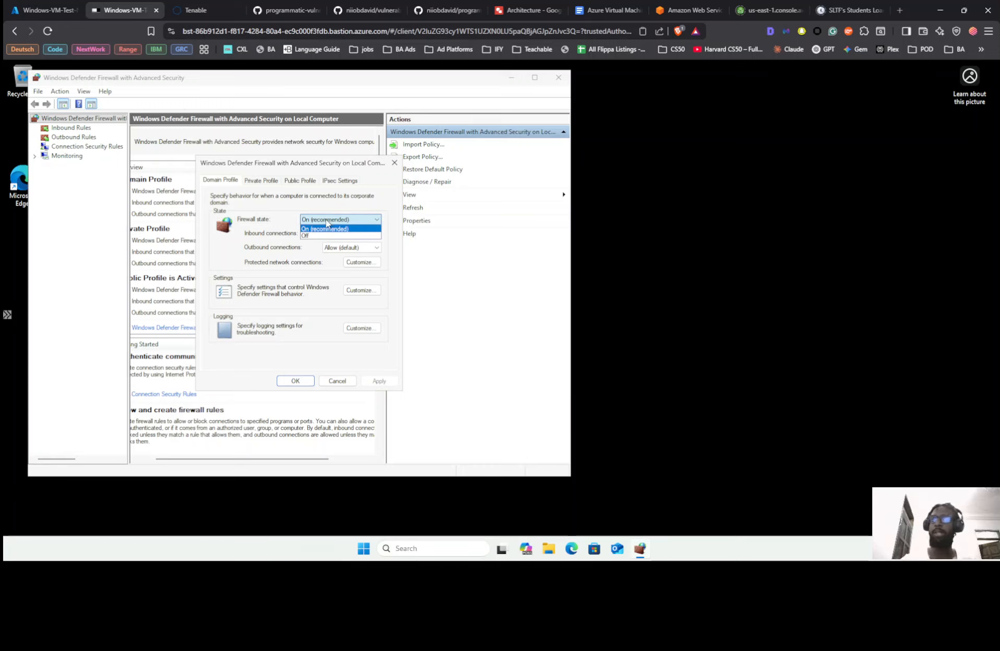
pyautogui.click(322, 229)
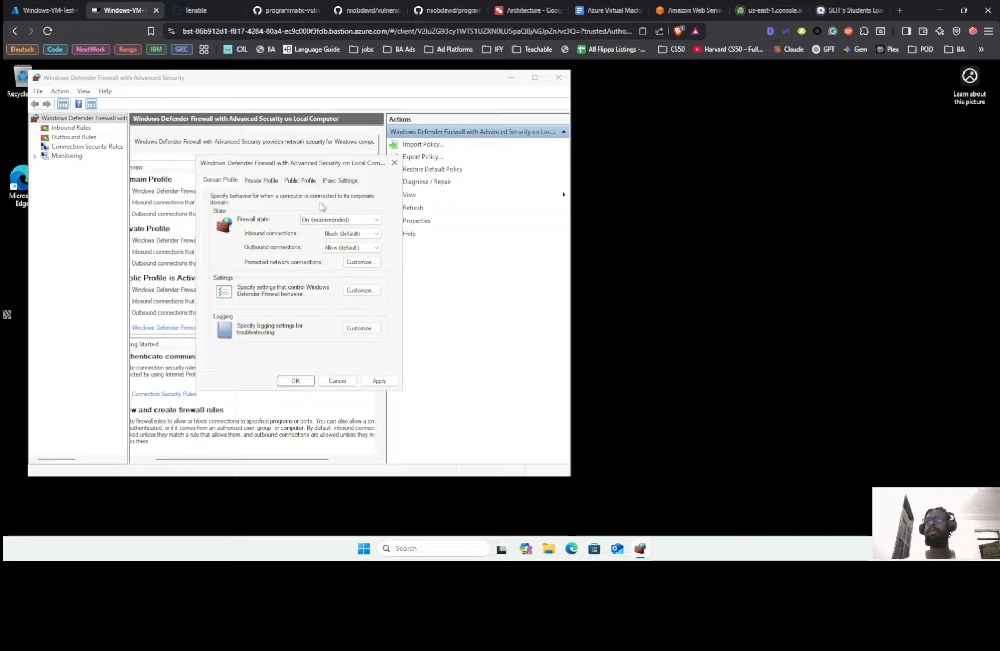
pyautogui.click(261, 180)
pyautogui.click(310, 181)
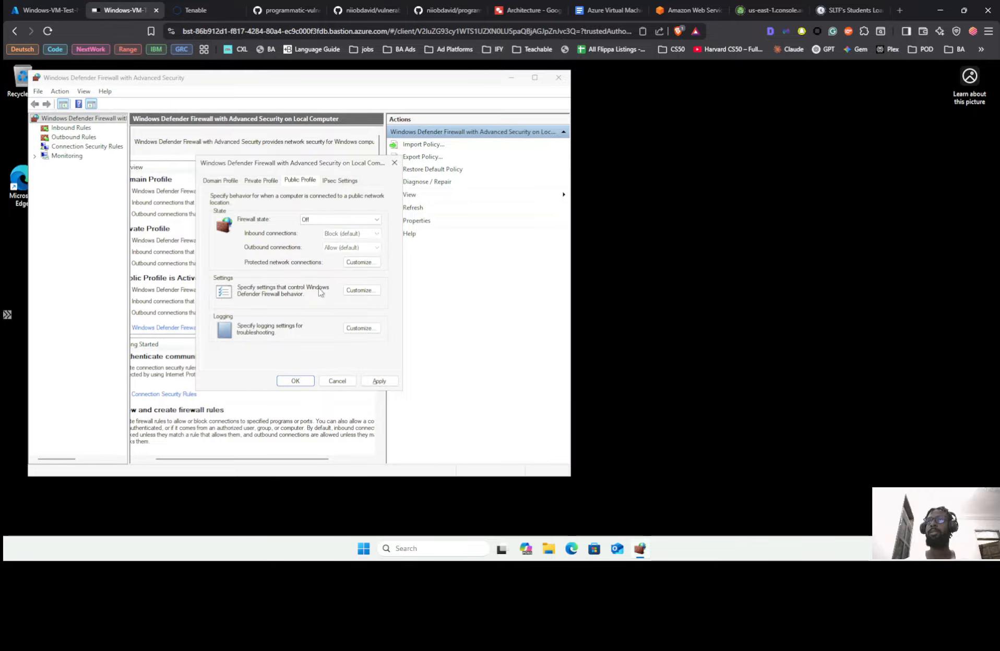
pyautogui.click(379, 381)
pyautogui.click(295, 381)
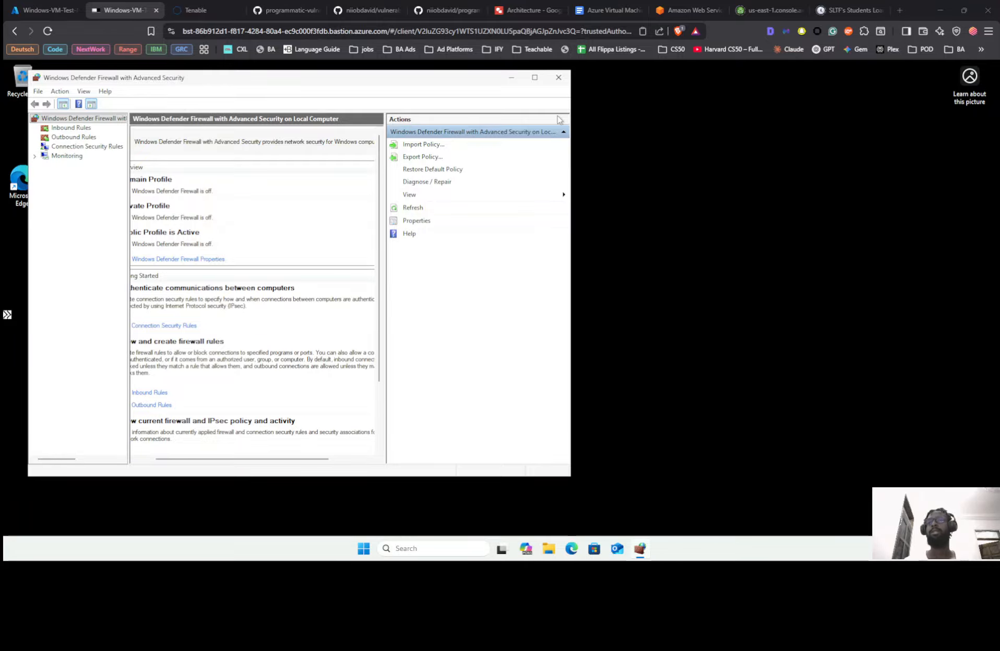
# Check the NSG requirements in the lab instructions and open the virtual machine's network settings in the Azure portal
pyautogui.hotkey('alt', 'Tab')
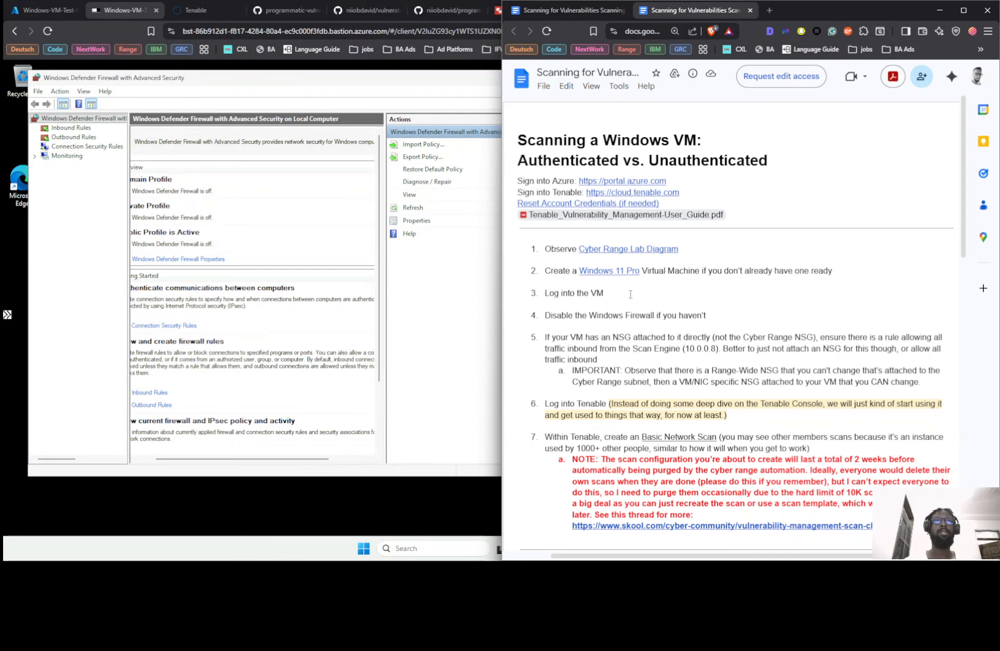
pyautogui.scroll(-2, 556, 346)
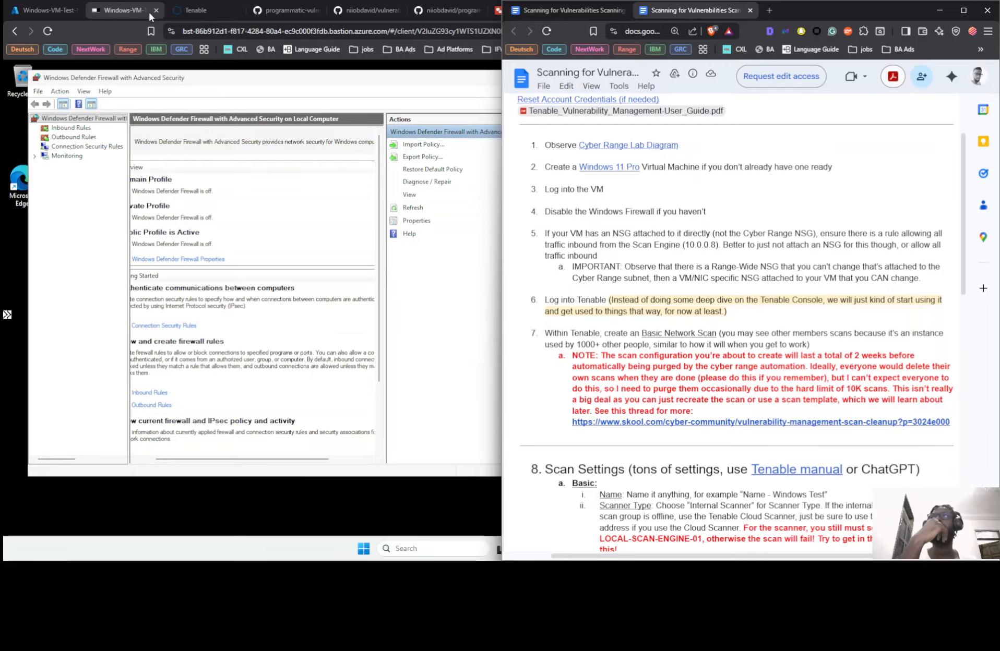
pyautogui.click(47, 10)
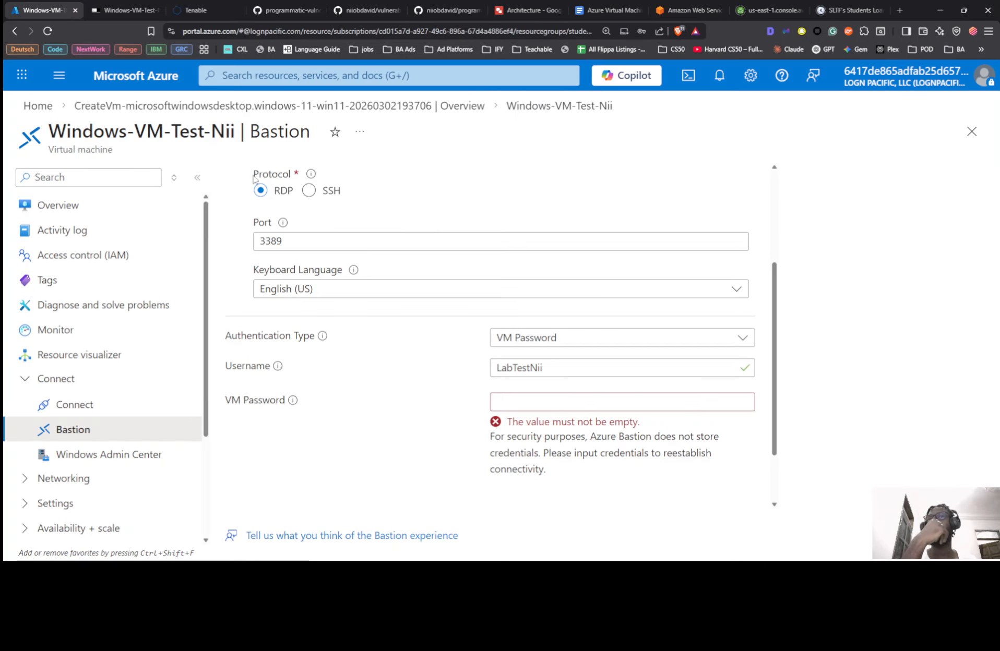
pyautogui.scroll(-2, 62, 399)
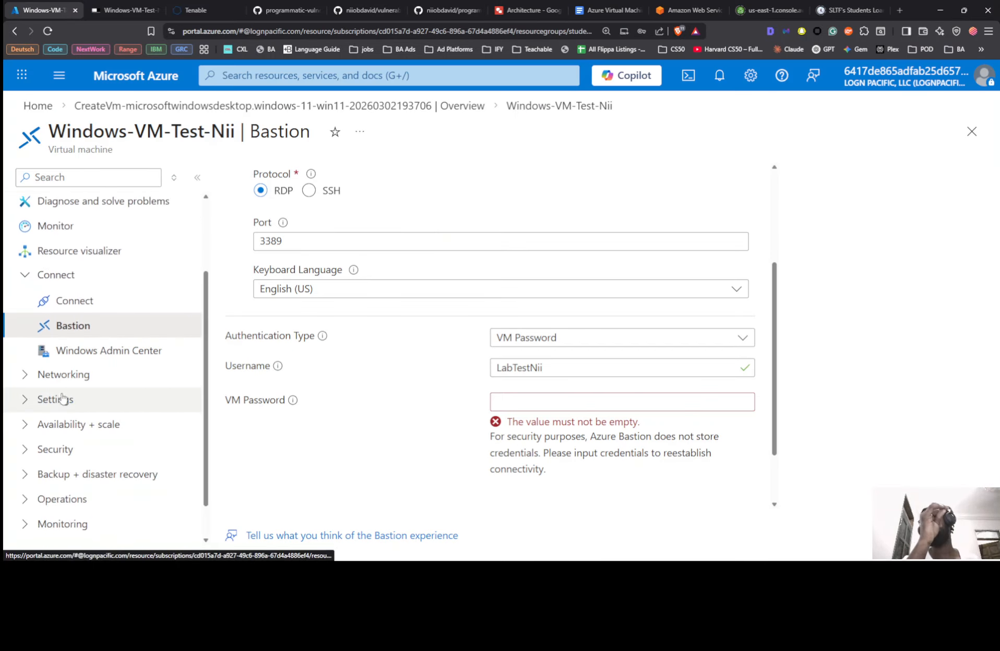
pyautogui.click(67, 375)
pyautogui.click(94, 333)
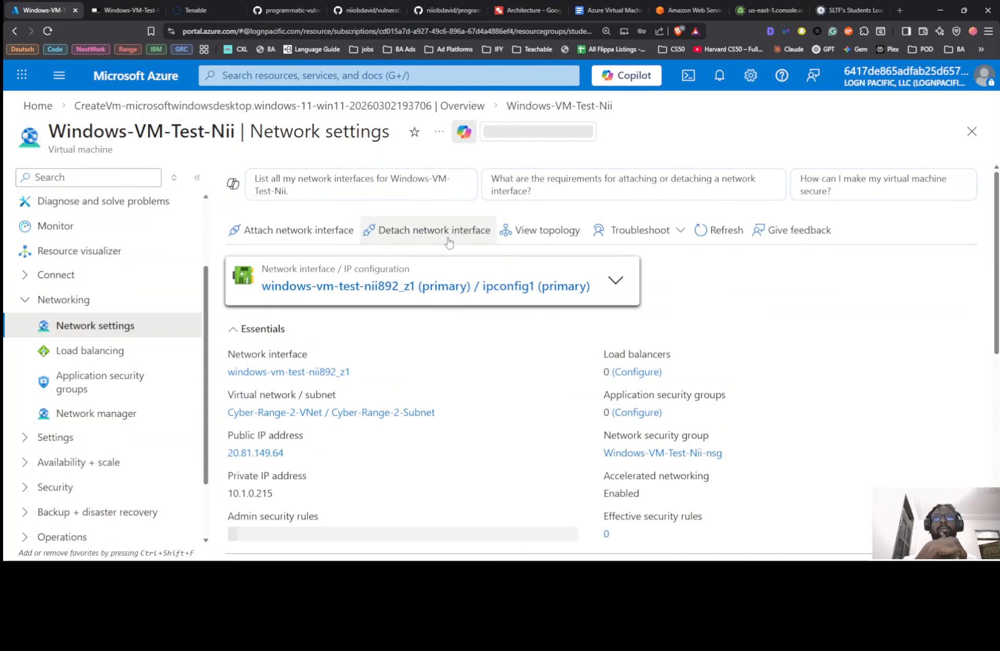
# Try to delete the DANGER-allow-all-inbound rule from the nsg-cyber-range-2 network security group and dismiss the resulting notification
pyautogui.scroll(-7, 453, 313)
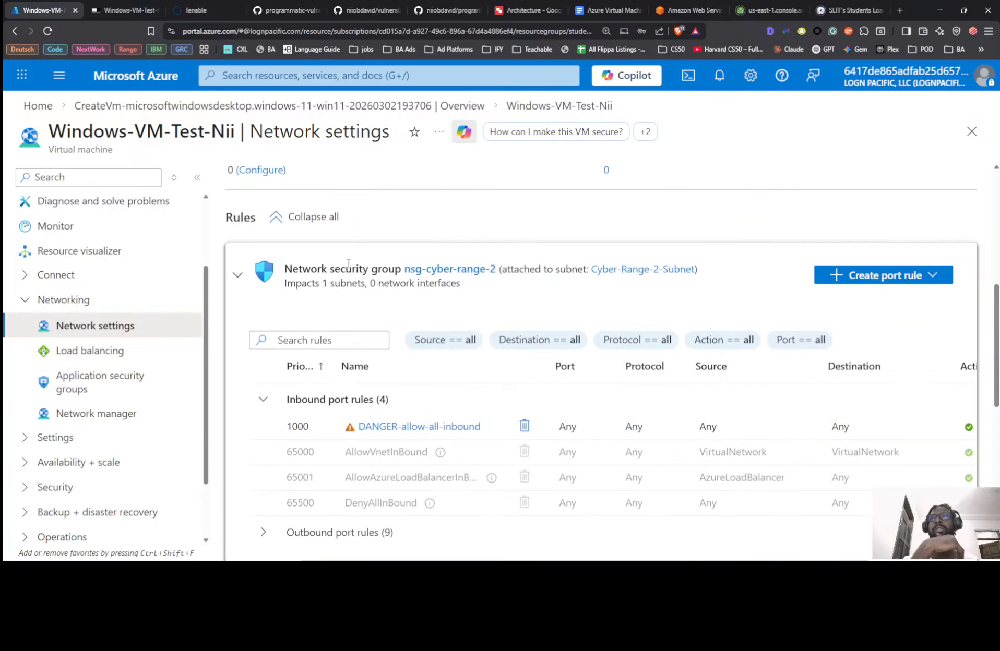
pyautogui.click(237, 275)
pyautogui.click(245, 355)
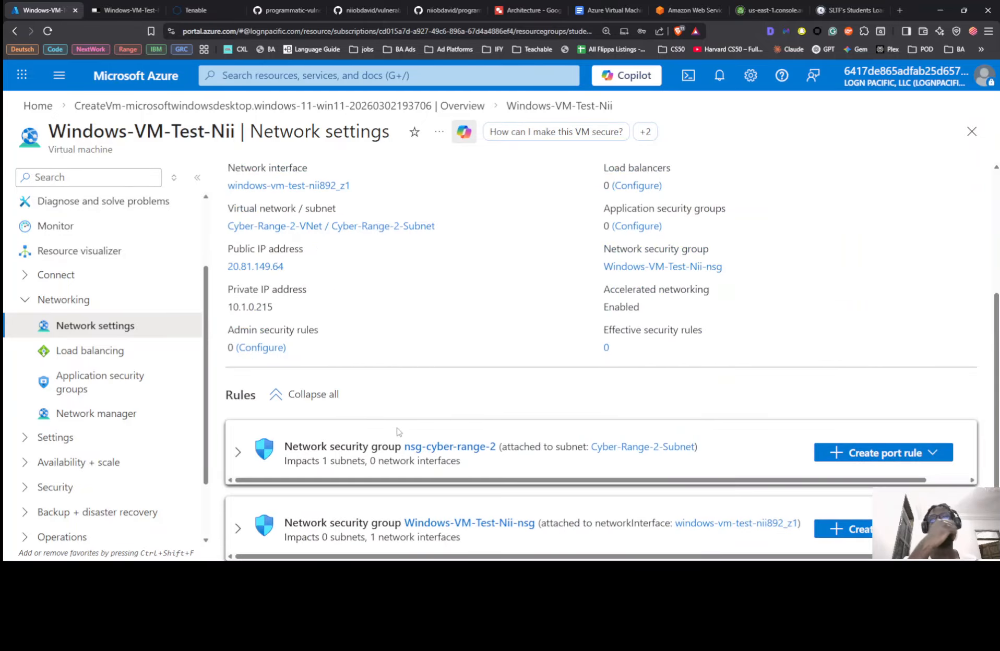
pyautogui.click(250, 453)
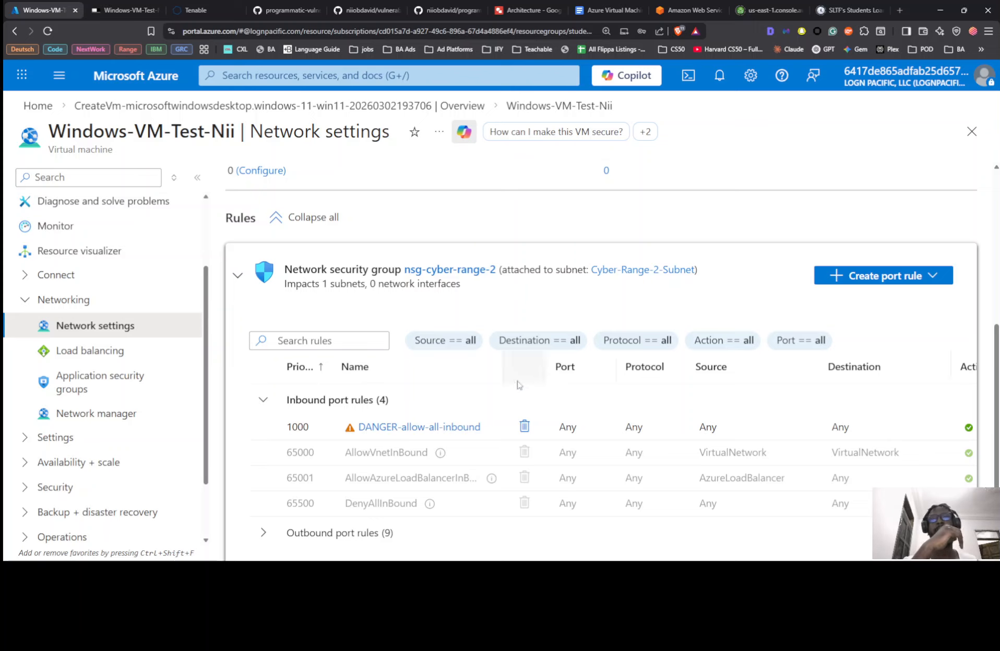
pyautogui.click(525, 427)
pyautogui.click(562, 529)
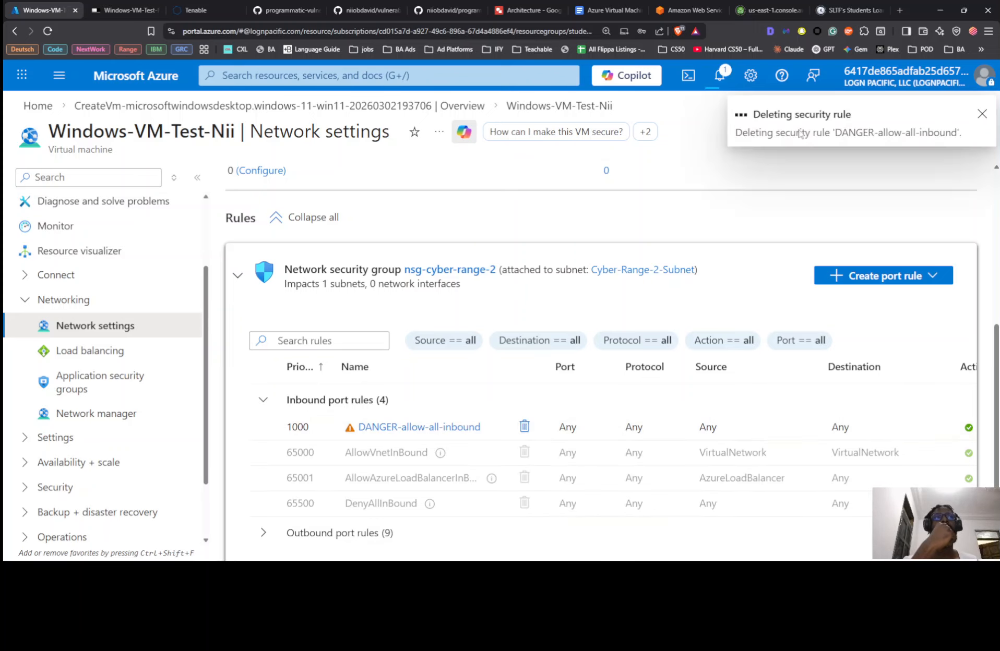
pyautogui.click(237, 280)
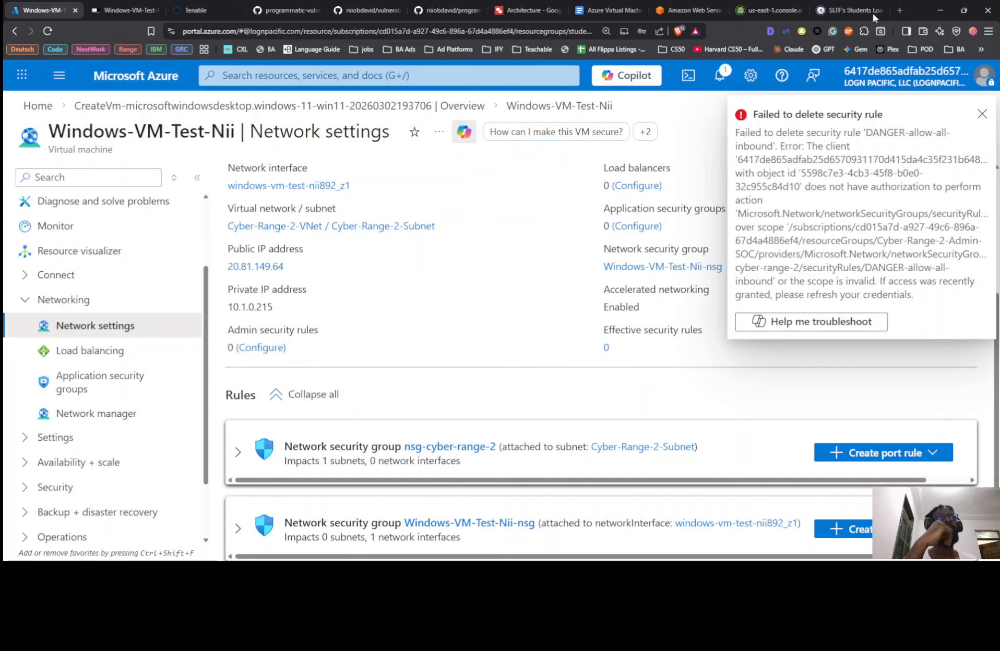
pyautogui.click(982, 113)
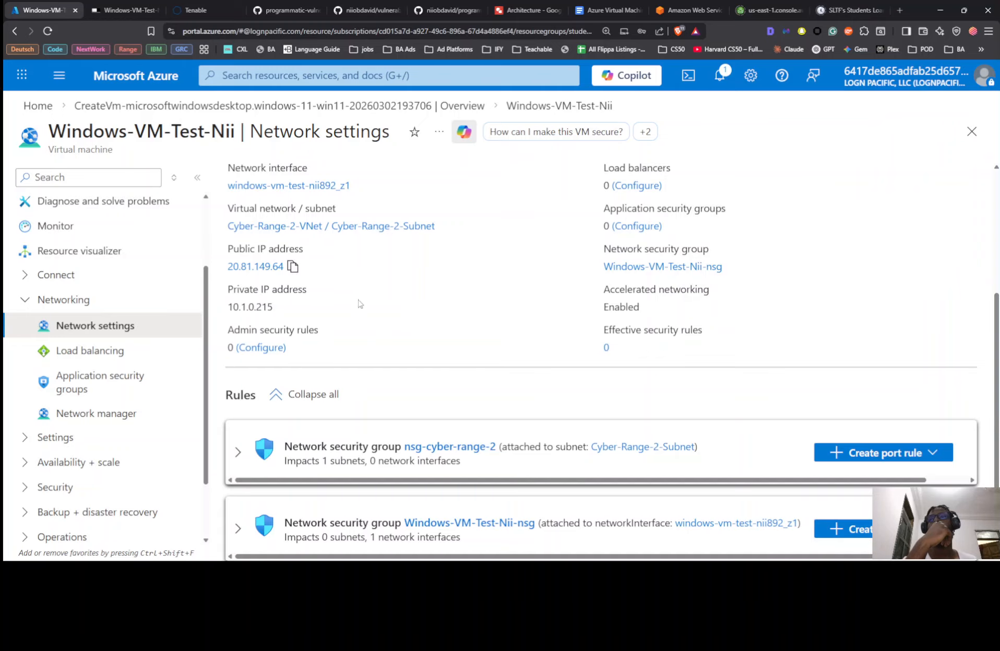
# Start a new inbound port rule for the Windows-VM-Test-Nii-nsg security group with its source set to IP Addresses
pyautogui.click(237, 528)
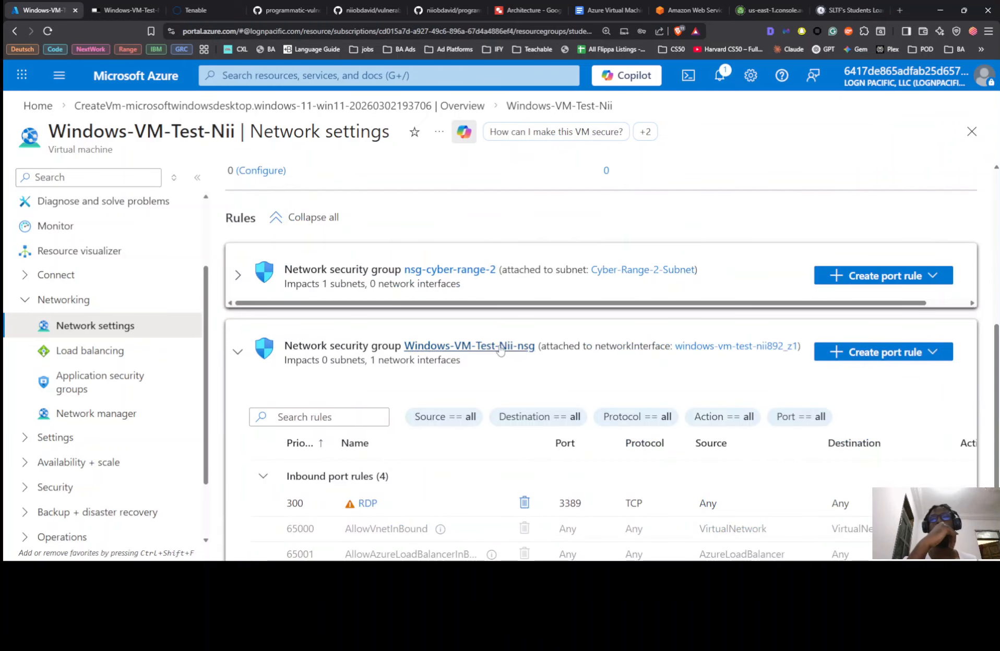
pyautogui.scroll(-3, 500, 349)
pyautogui.click(855, 214)
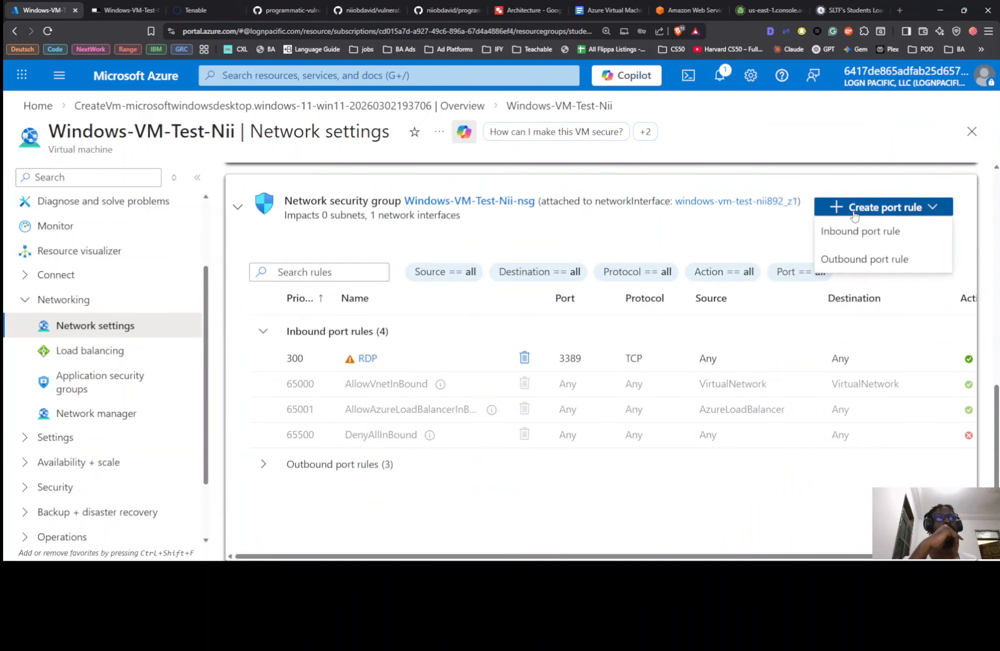
pyautogui.click(856, 231)
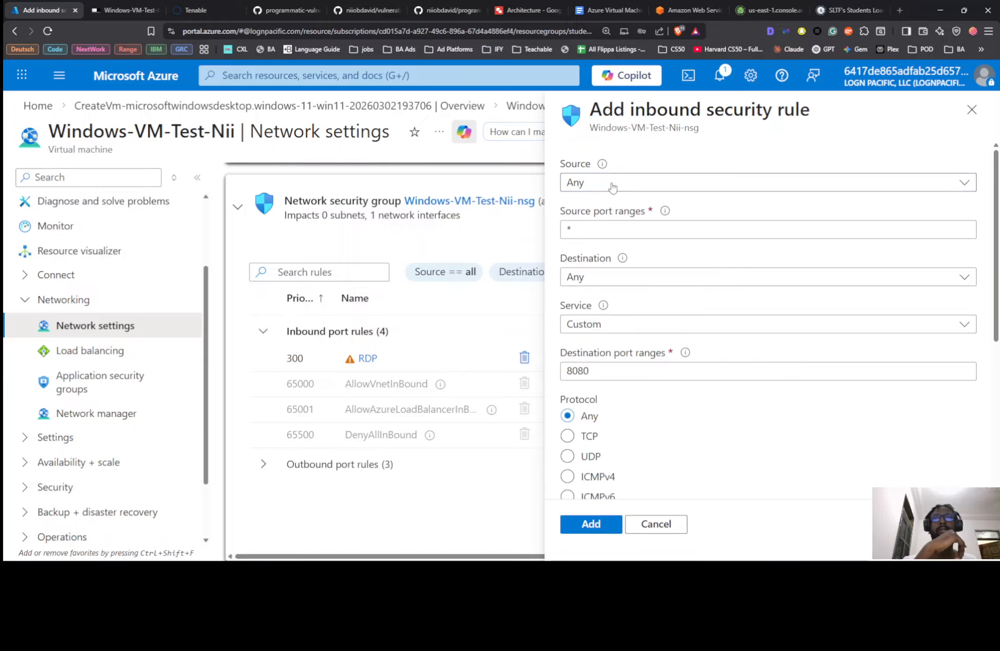
pyautogui.click(612, 188)
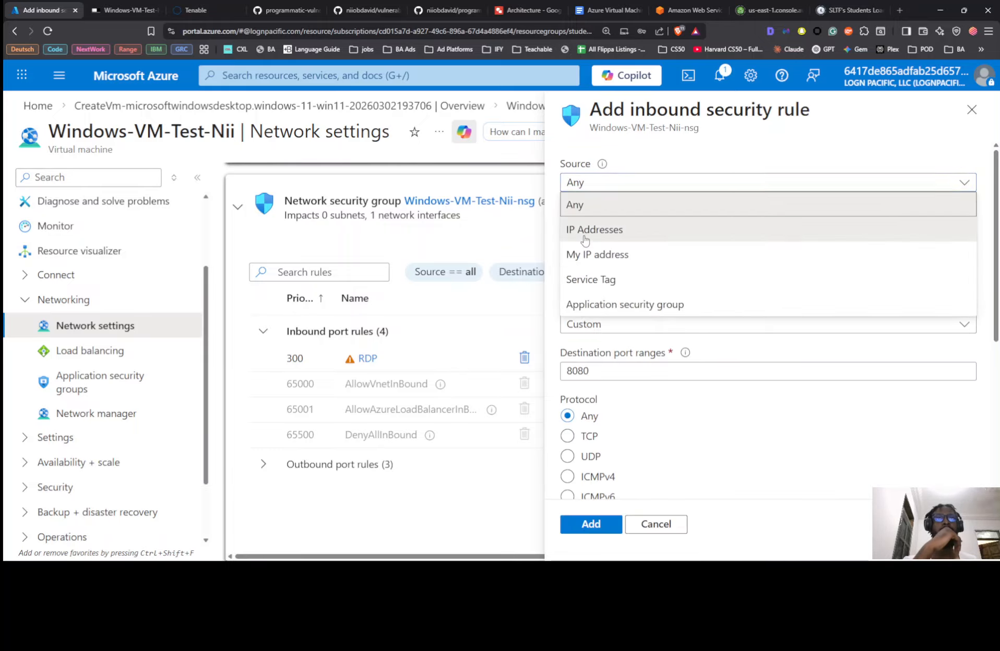
pyautogui.click(610, 231)
pyautogui.click(657, 229)
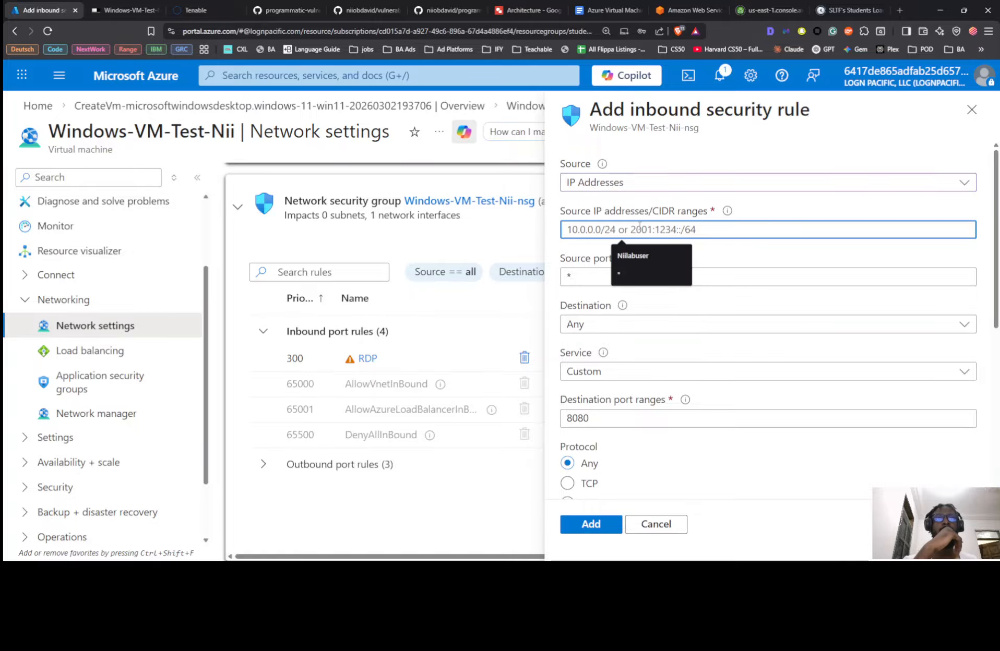
# Copy the Scan Engine address 10.0.0.8 from the lab instructions and enter it as the inbound rule's source IP address
pyautogui.hotkey('alt', 'Tab')
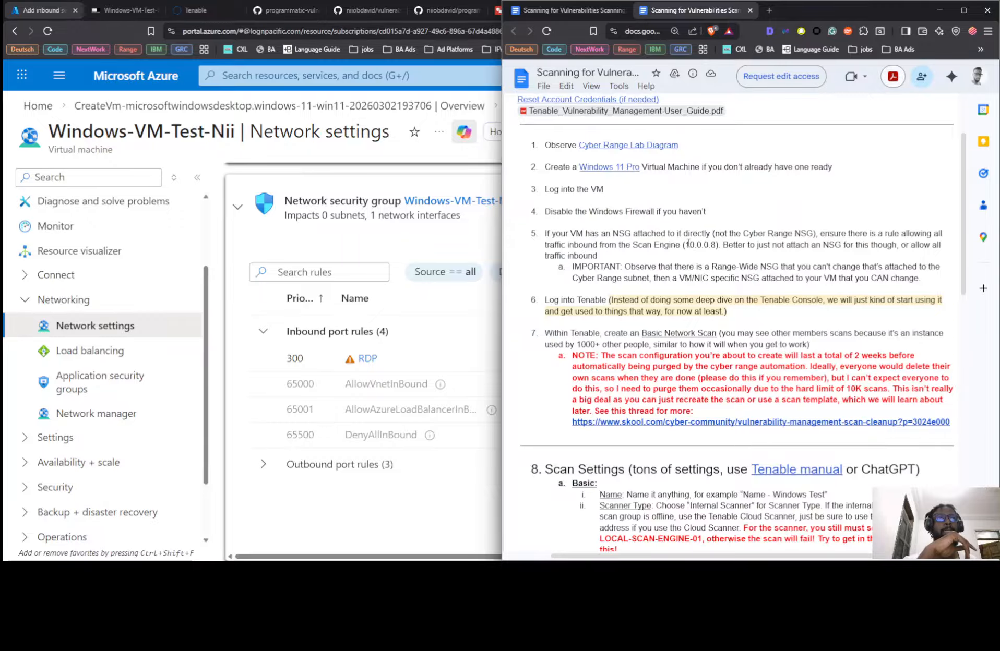
pyautogui.moveTo(685, 245)
pyautogui.mouseDown()
pyautogui.moveTo(716, 244)
pyautogui.moveTo(685, 244)
pyautogui.mouseUp()
pyautogui.hotkey('ctrl', 'c')
pyautogui.click(717, 244)
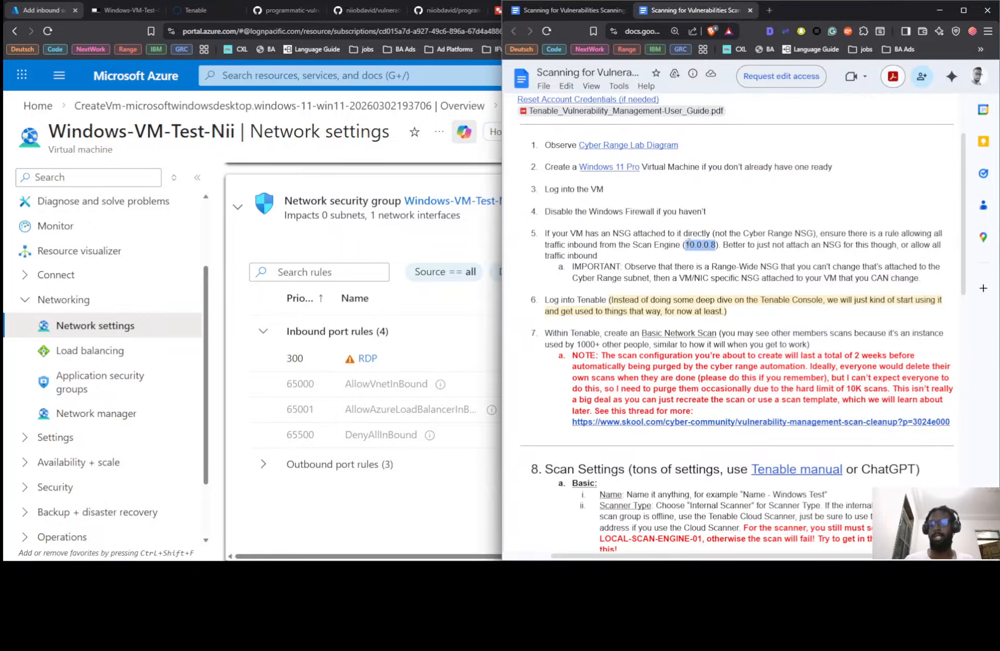
pyautogui.click(485, 225)
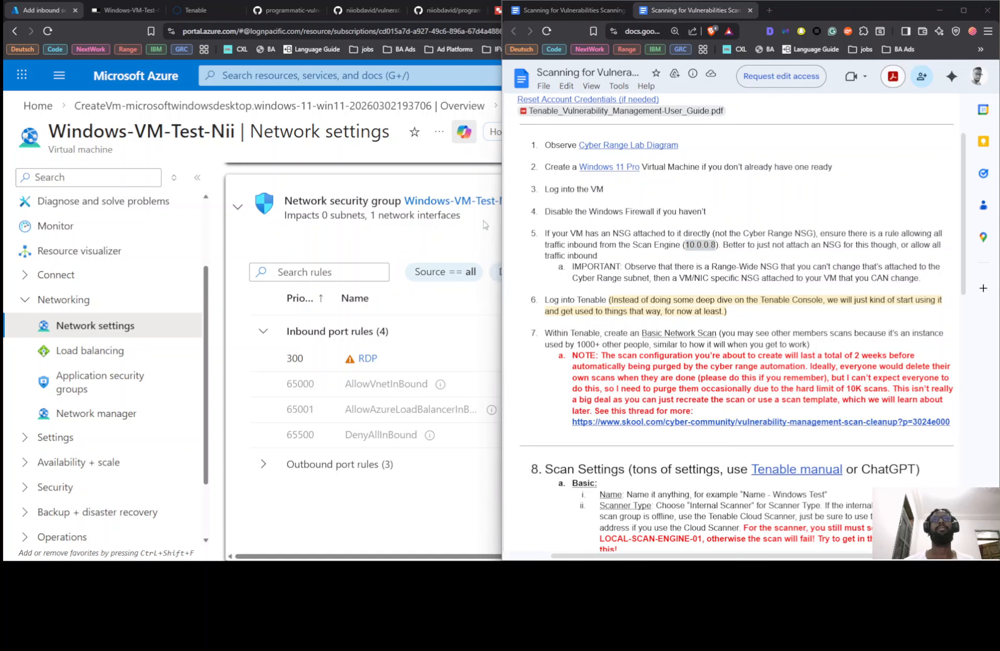
pyautogui.hotkey('alt', 'Tab')
pyautogui.click(632, 228)
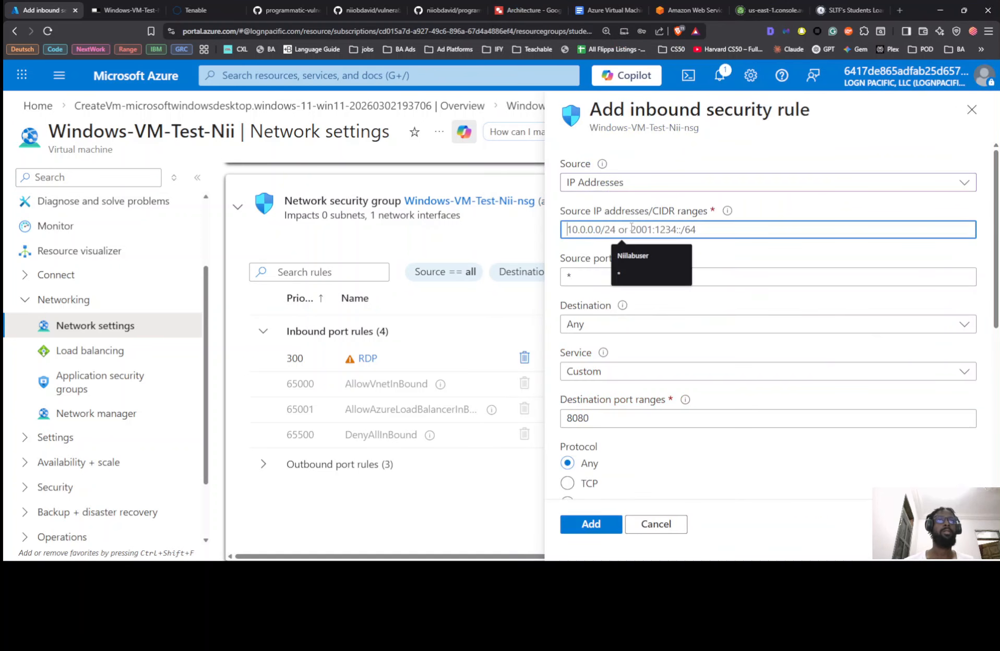
pyautogui.hotkey('ctrl', 'v')
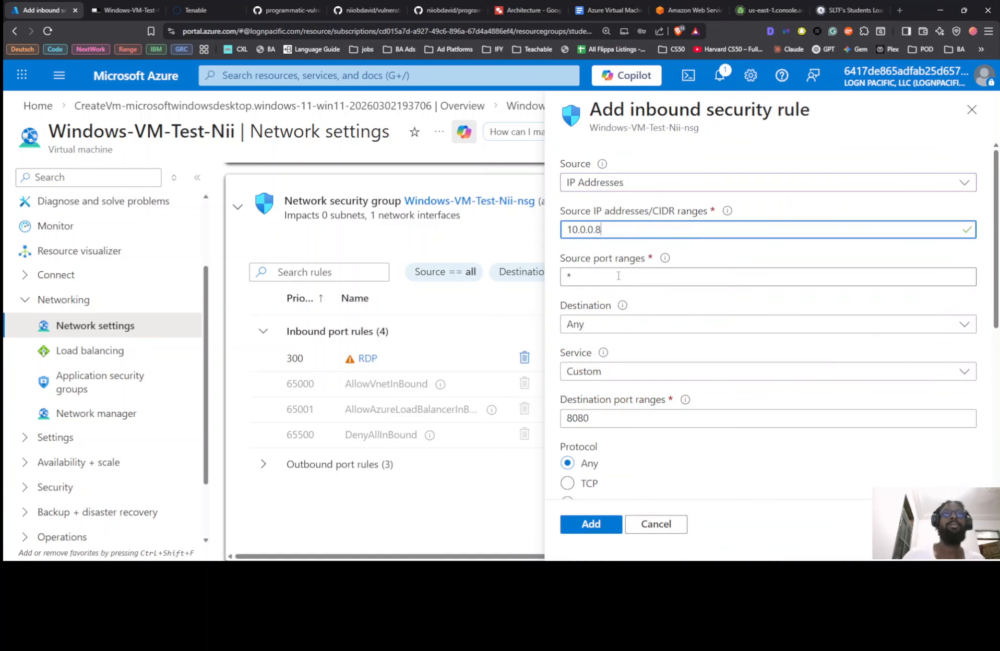
# Add the inbound security rule with destination port ranges * and the name ALLOW_INBOUND_SCAN_ENGINE
pyautogui.moveTo(603, 418); pyautogui.dragTo(549, 415)
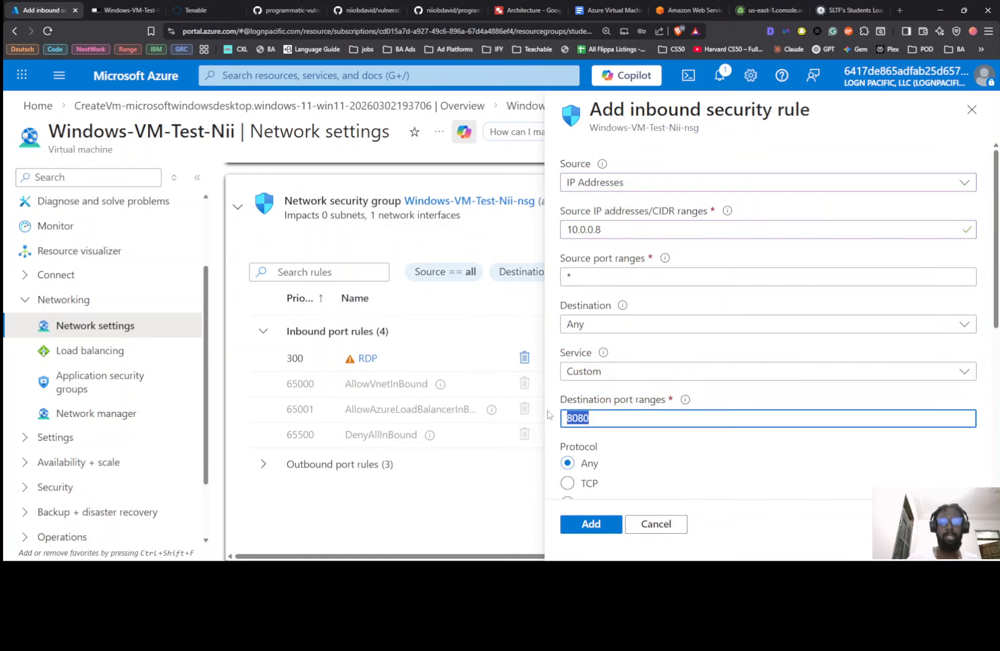
pyautogui.write('*')
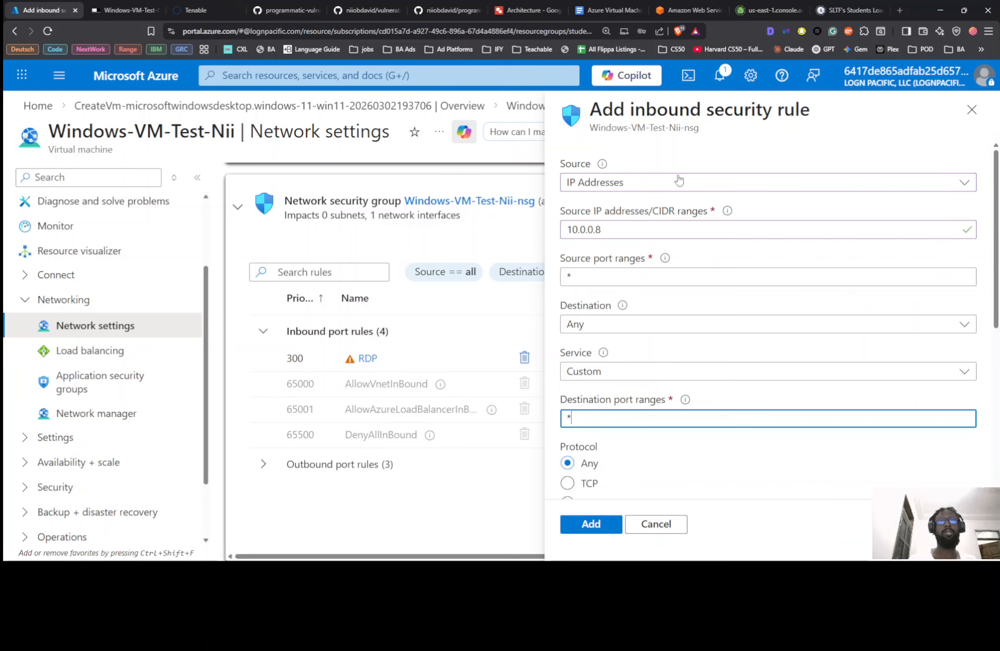
pyautogui.scroll(-5, 679, 180)
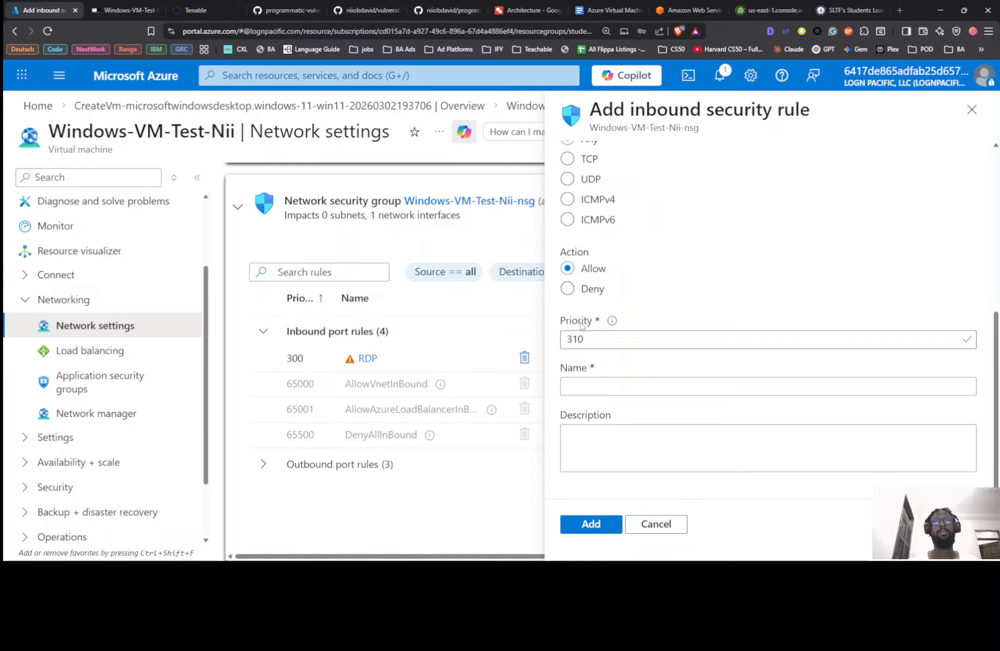
pyautogui.click(613, 380)
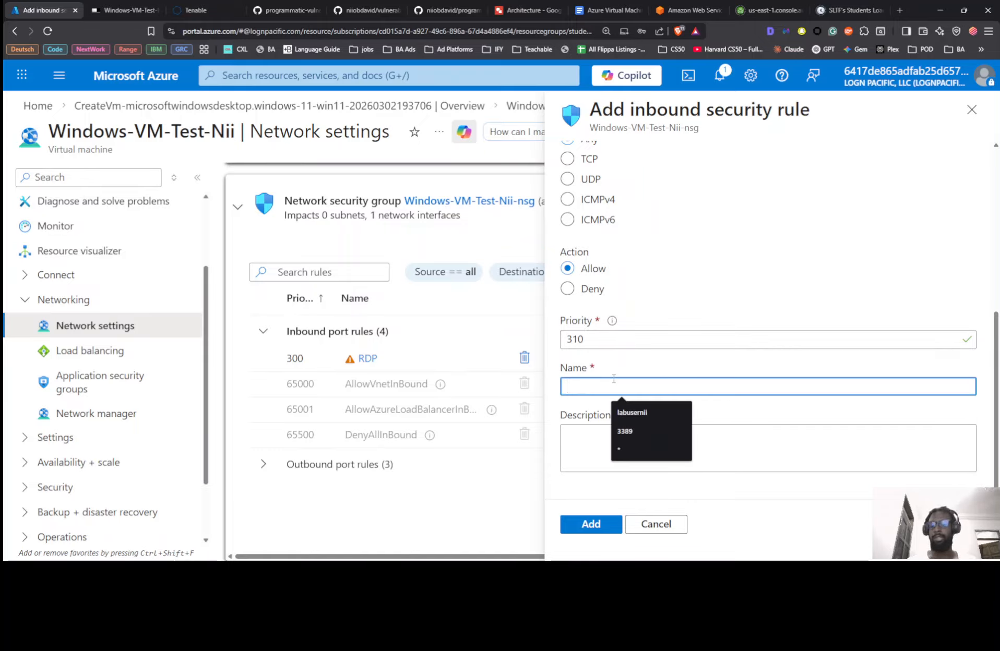
pyautogui.press('capslock')
pyautogui.write('ALLO')
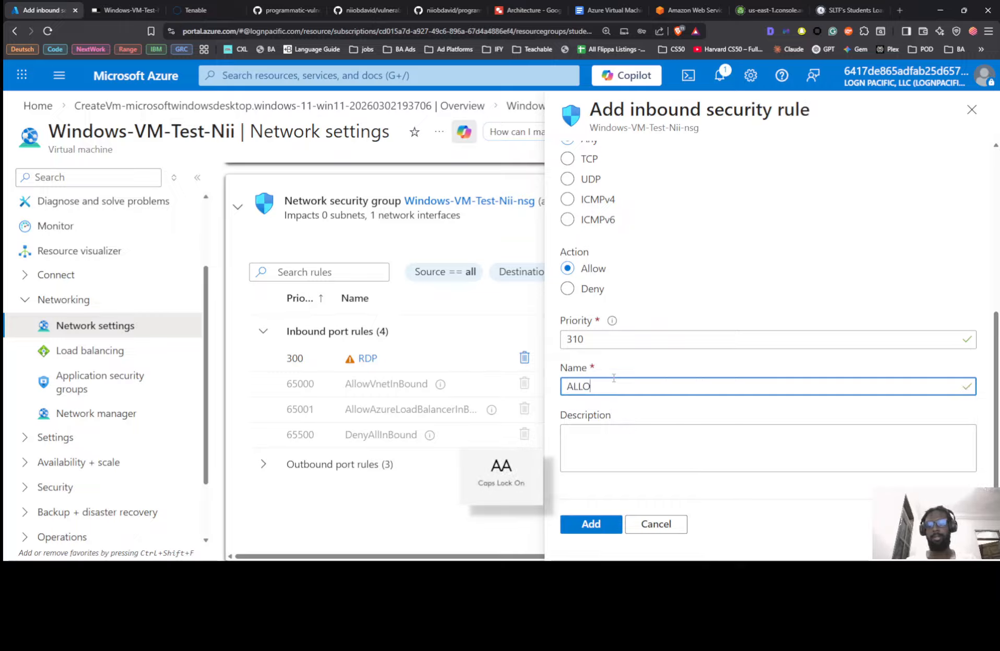
pyautogui.write('W_')
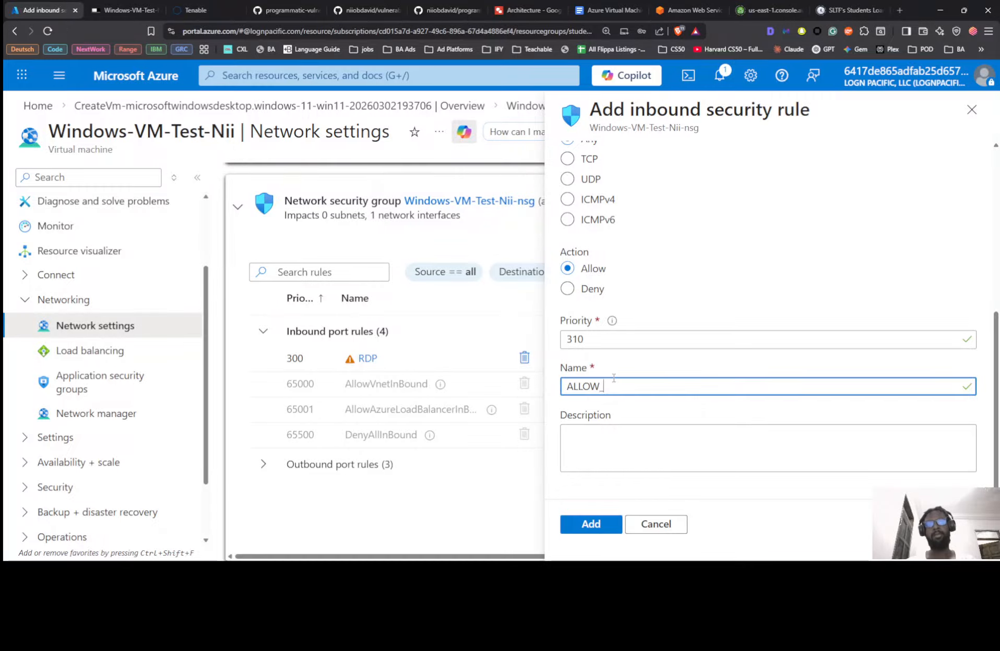
pyautogui.write('INB')
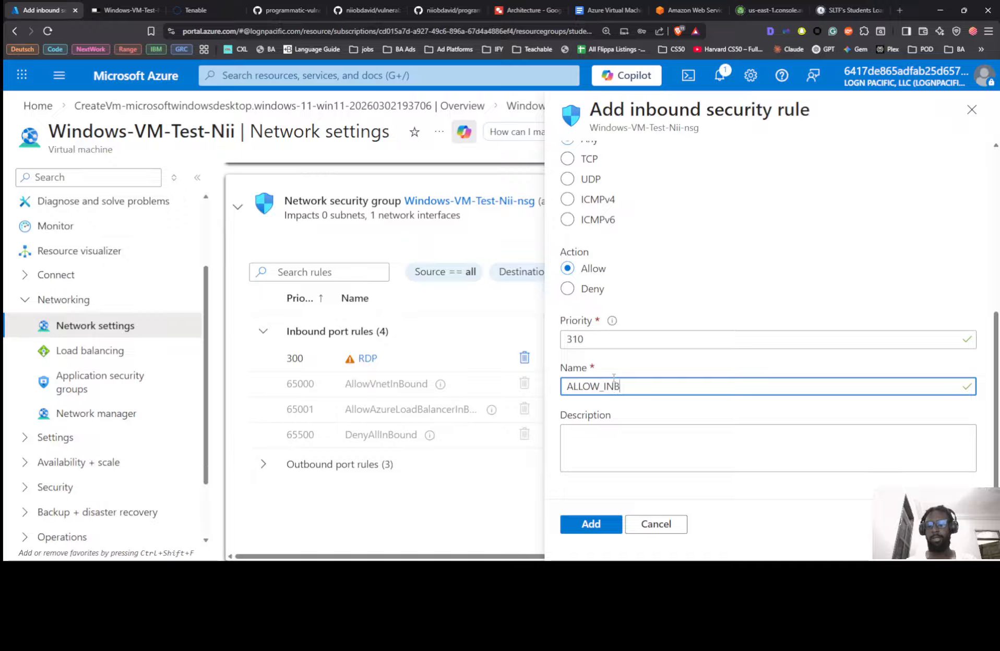
pyautogui.write('OUND')
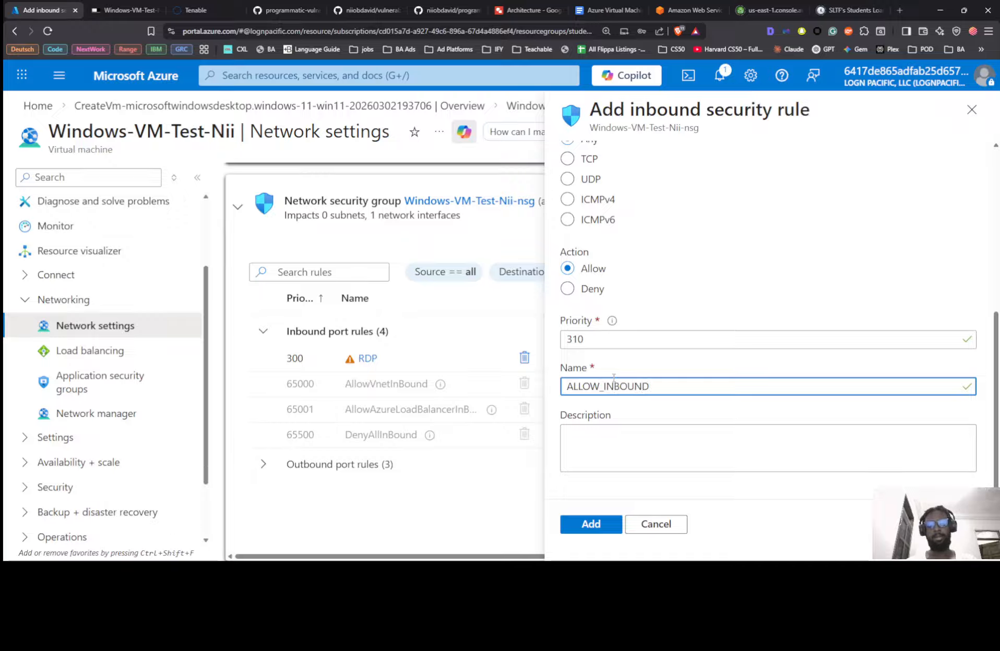
pyautogui.write('_s')
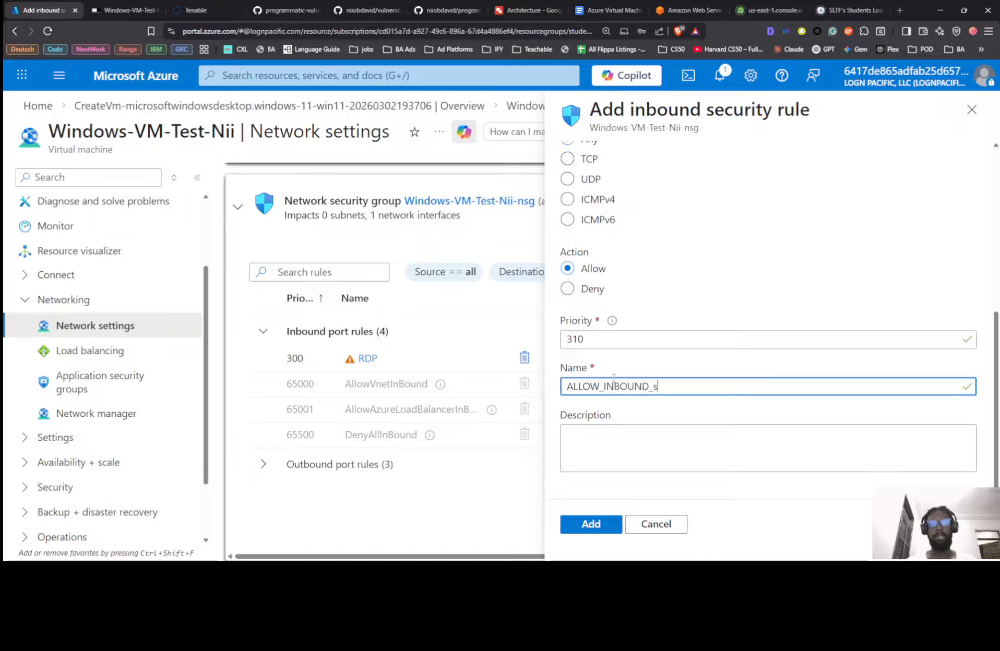
pyautogui.press('BackSpace')
pyautogui.write('SCA')
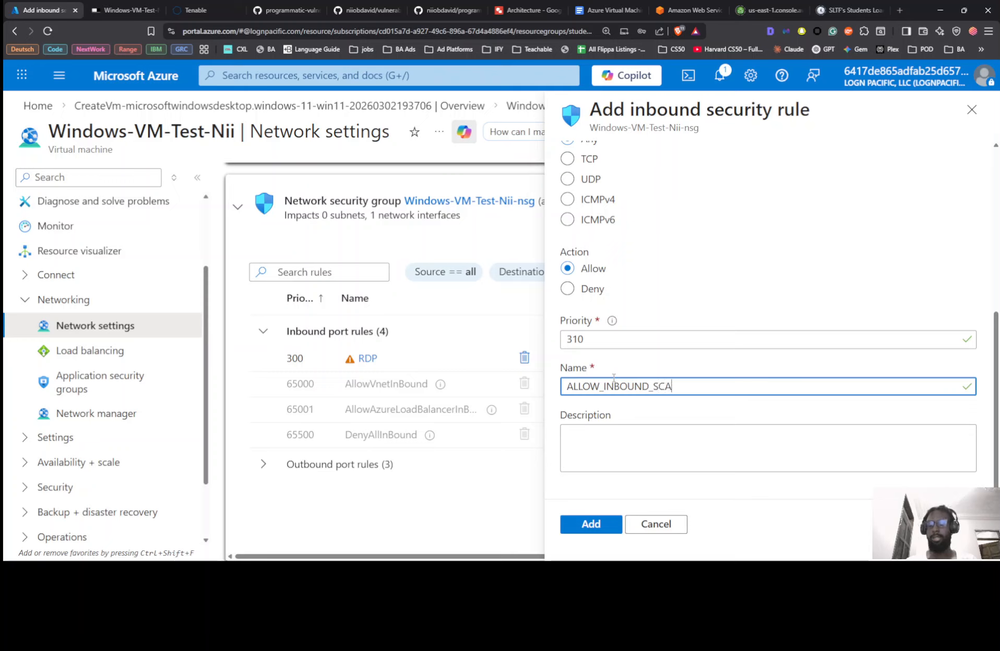
pyautogui.write('N_EN')
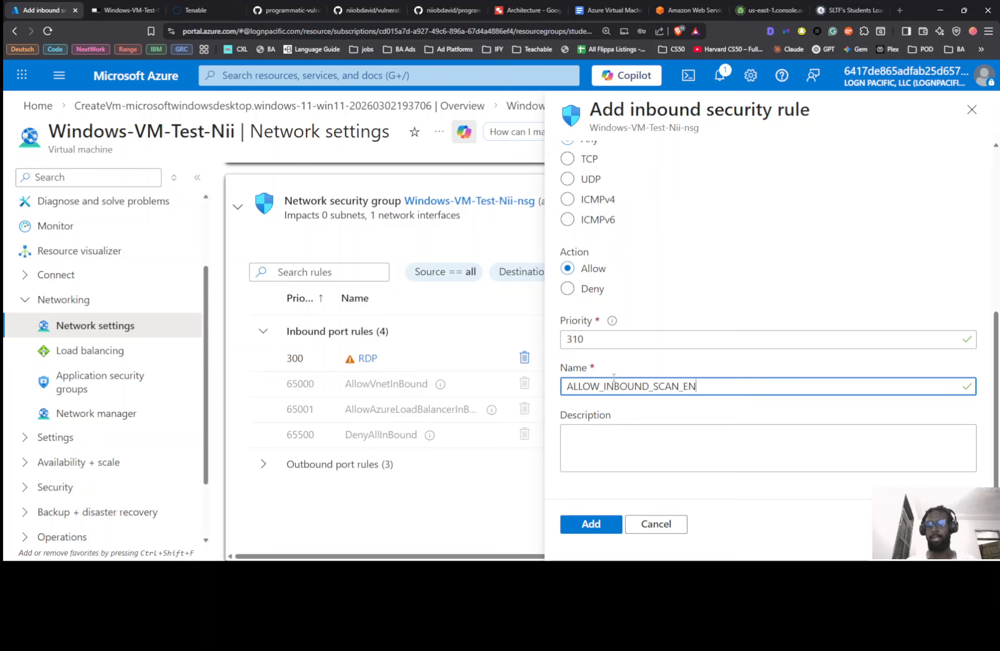
pyautogui.write('GINE')
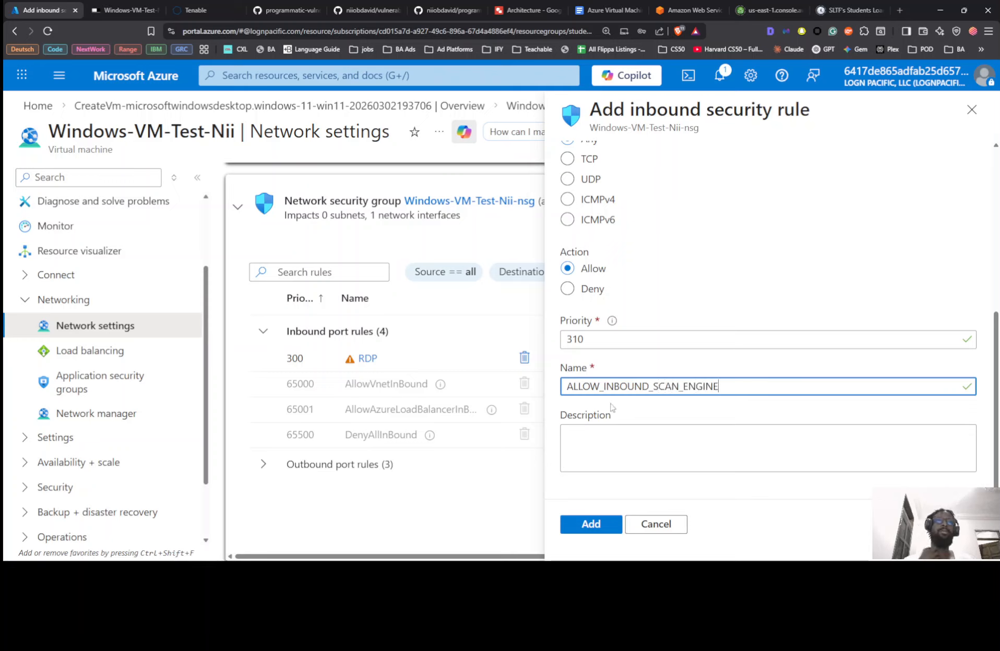
pyautogui.click(588, 524)
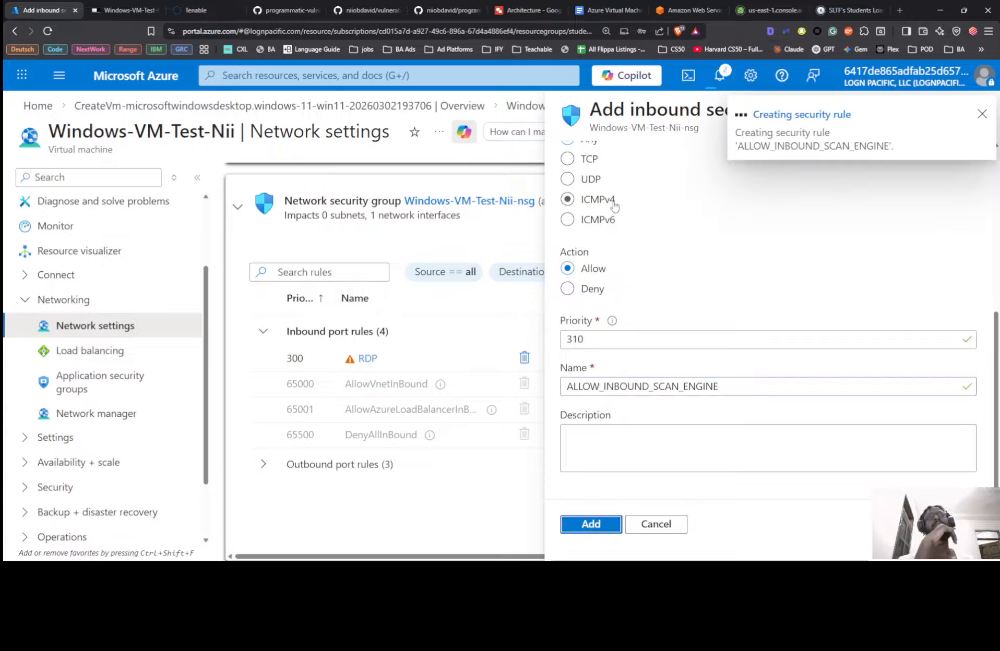
# Check the lab instructions, then switch to Tenable and sign in with the saved username and password
pyautogui.hotkey('alt', 'Tab')
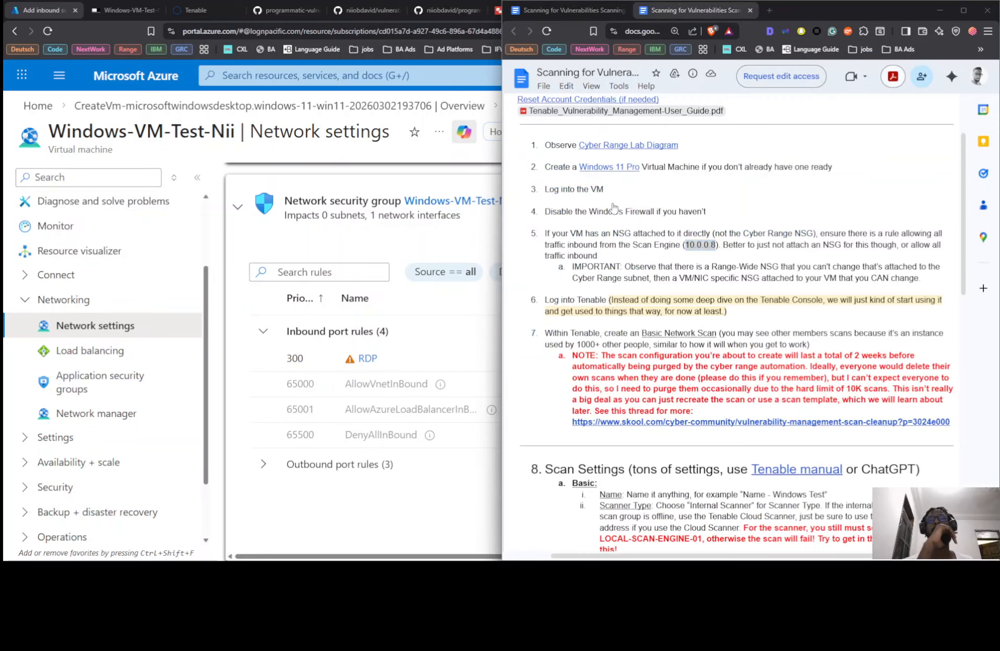
pyautogui.hotkey('alt', 'Tab')
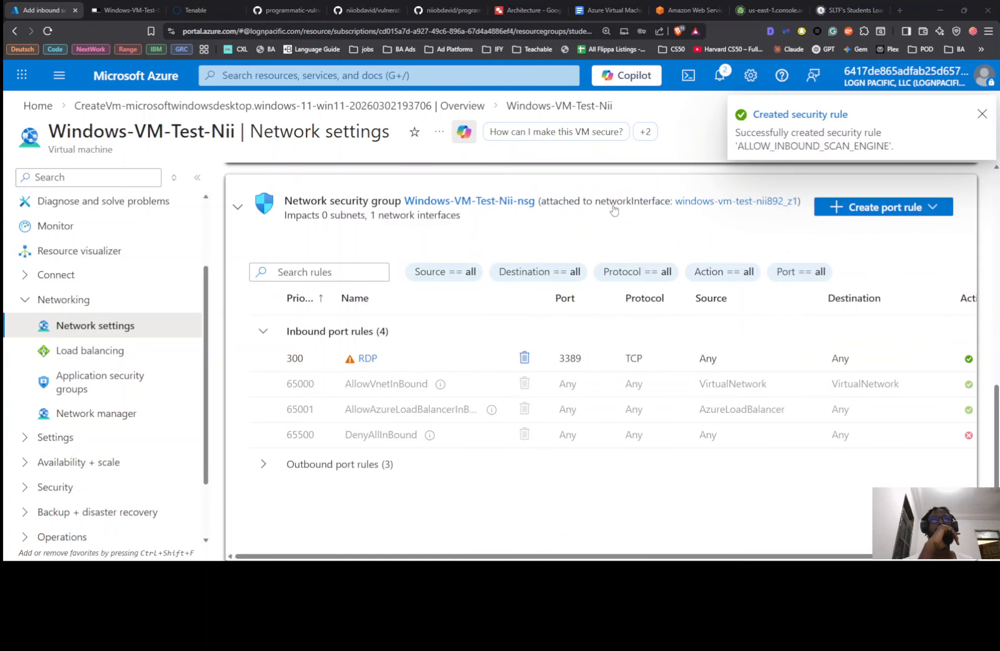
pyautogui.hotkey('alt', 'Tab')
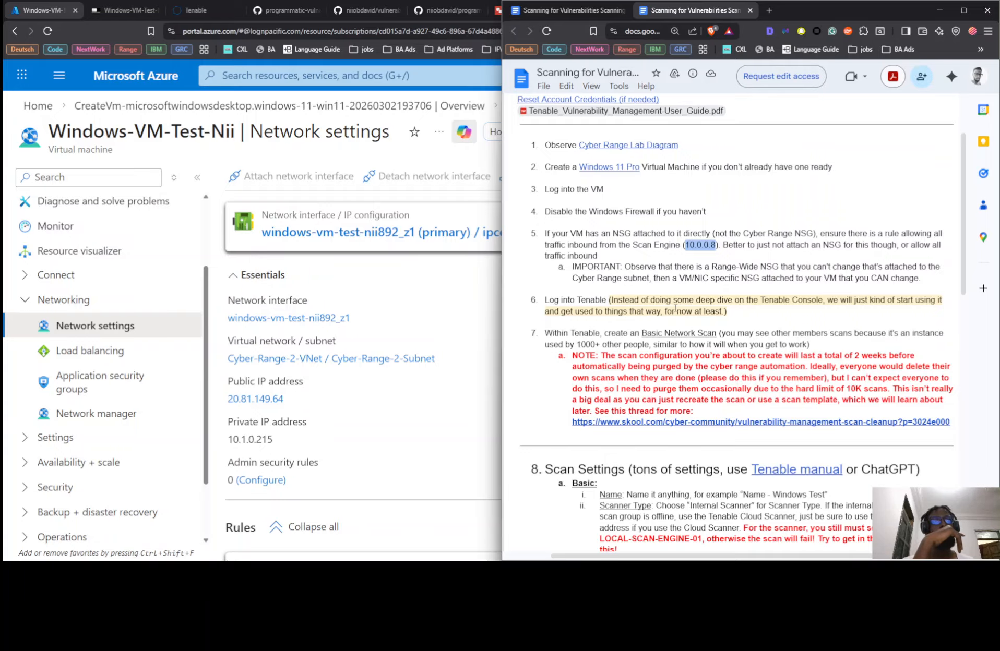
pyautogui.click(203, 2)
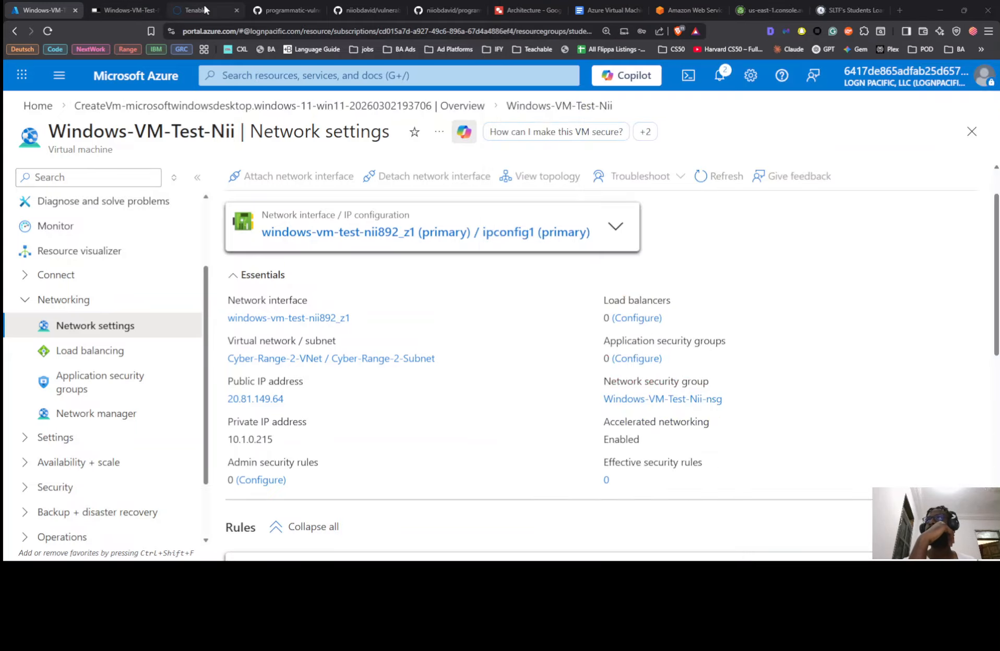
pyautogui.click(468, 344)
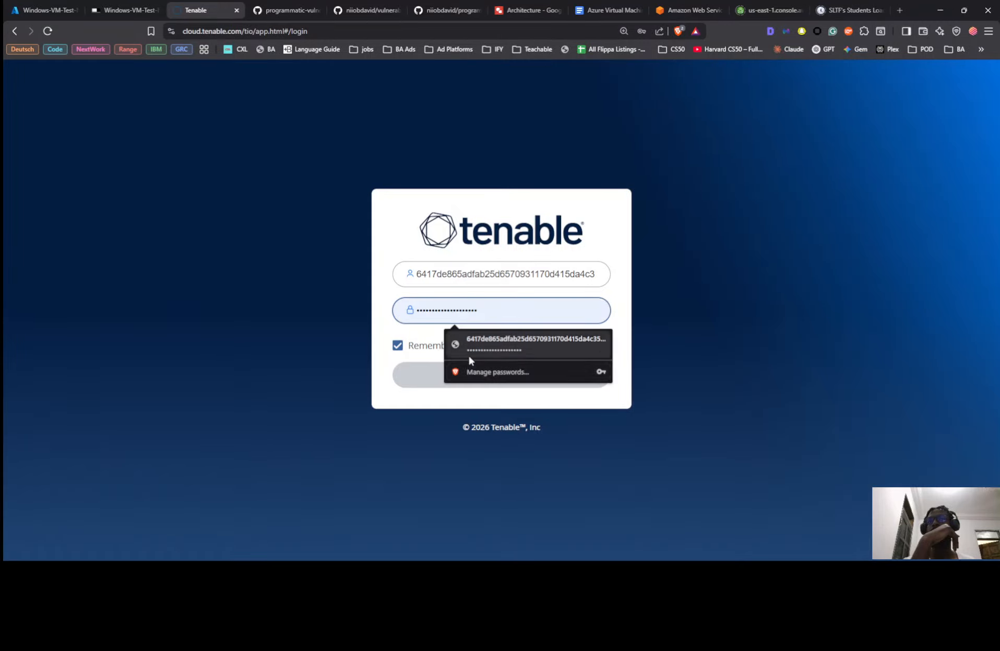
pyautogui.click(465, 375)
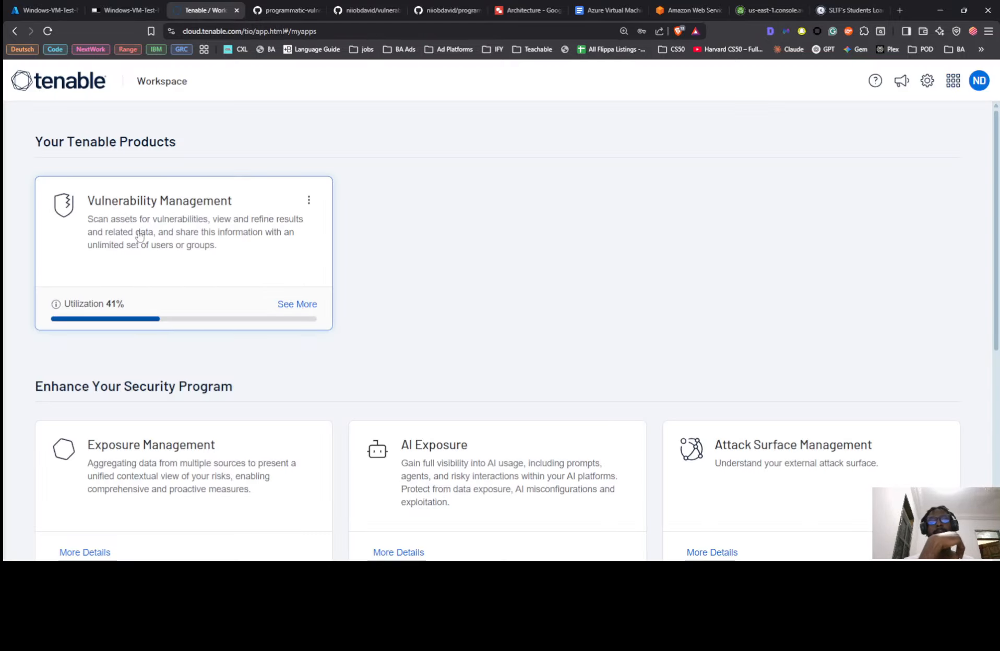
# Open the Scans page in Vulnerability Management and review the Basic Network Scan settings in the lab instructions
pyautogui.click(140, 236)
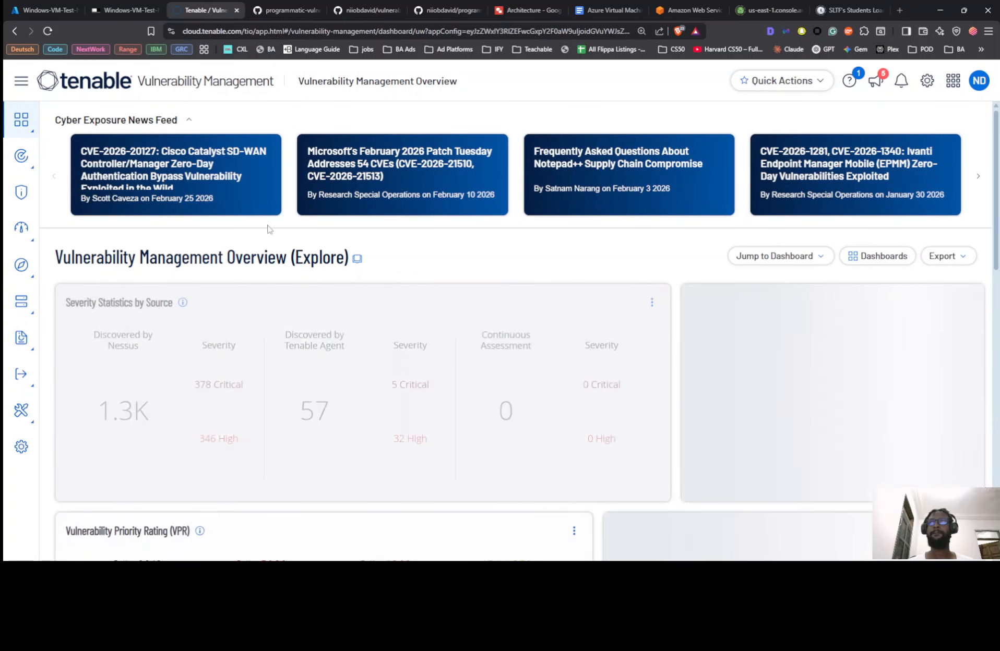
pyautogui.click(21, 156)
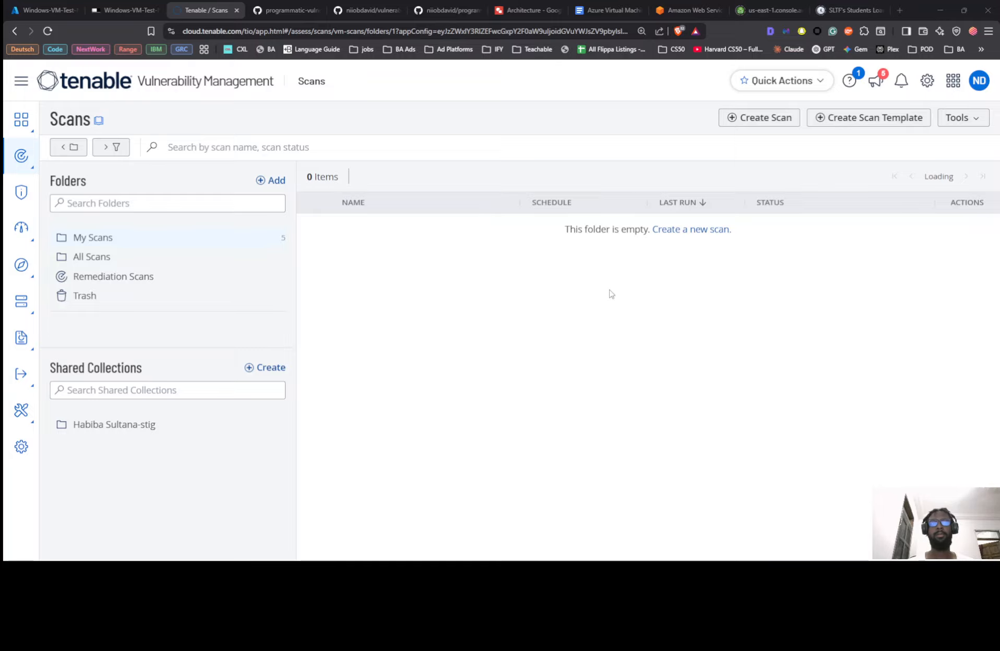
pyautogui.hotkey('alt', 'Tab')
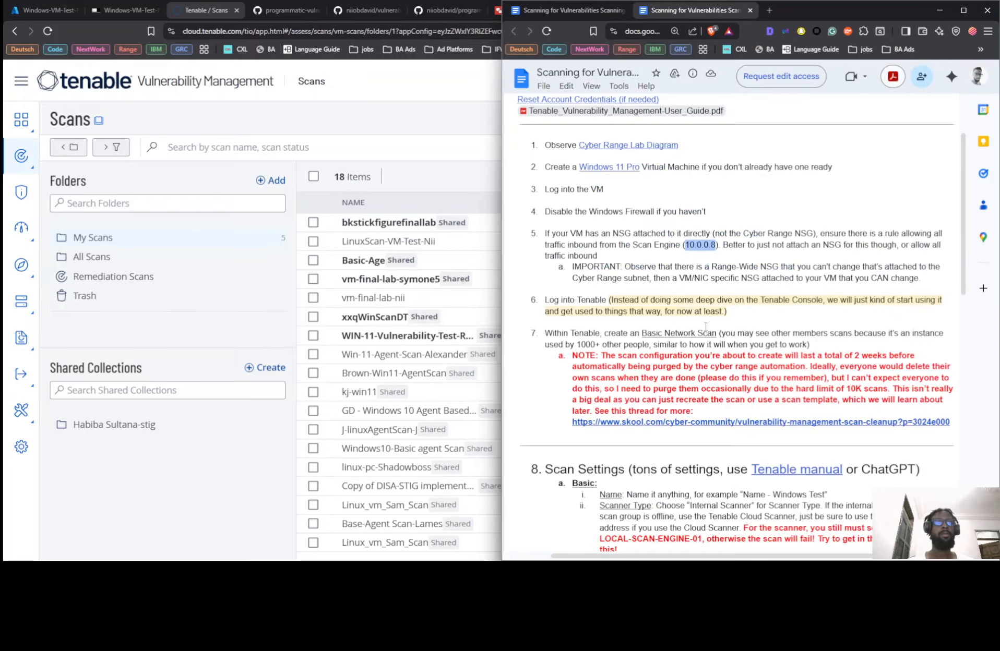
pyautogui.scroll(-2, 706, 326)
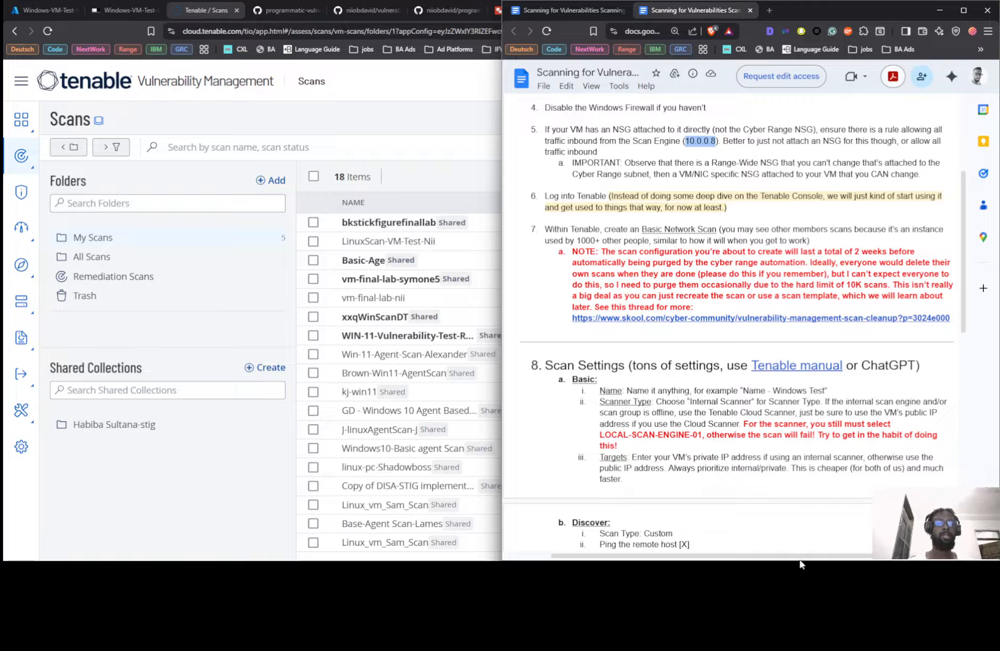
pyautogui.hotkey('alt', 'Tab')
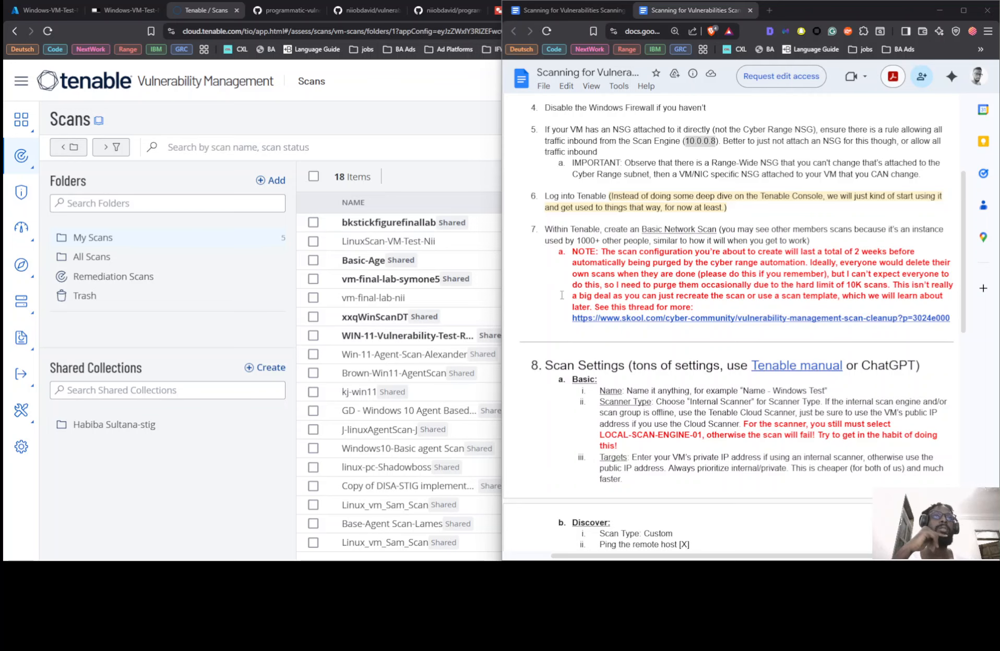
pyautogui.scroll(-2, 744, 306)
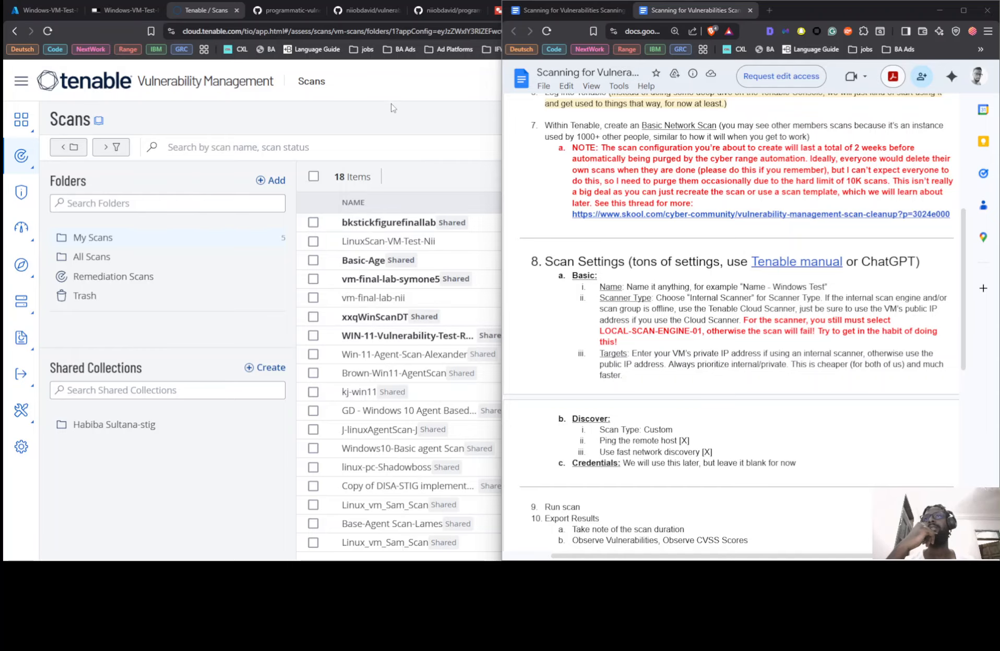
# Create a scan from the Basic Network Scan template and name it Windows-VM-Test-Nii
pyautogui.press('super+Up')
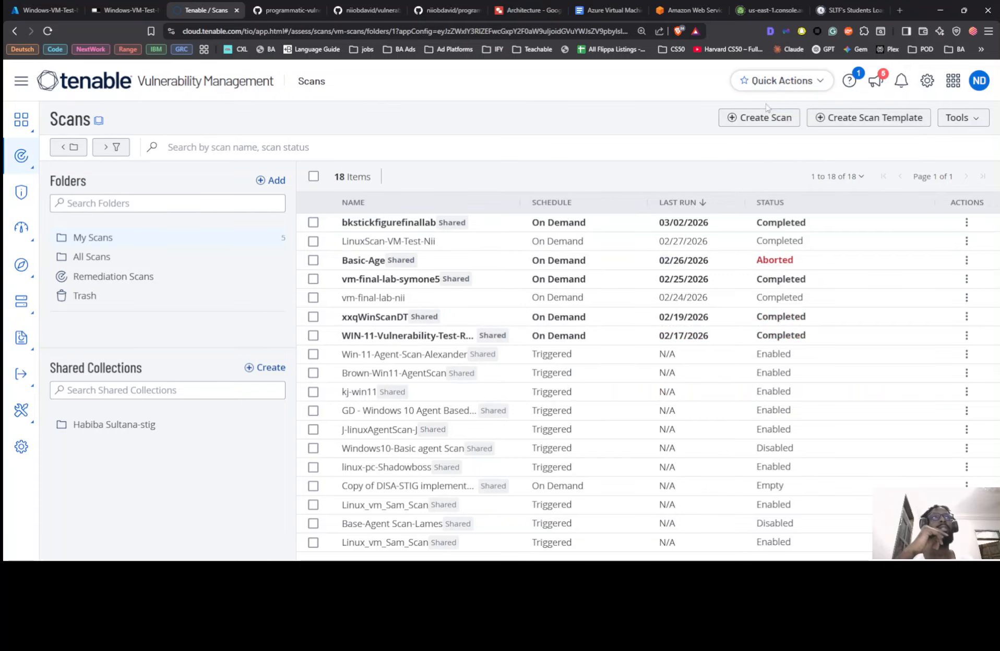
pyautogui.click(763, 121)
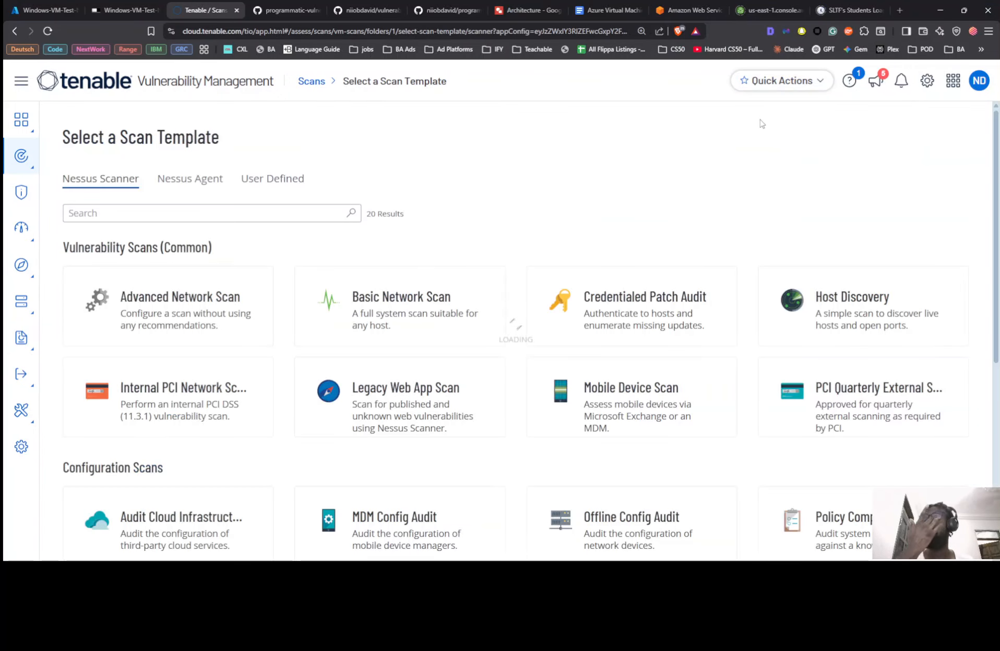
pyautogui.click(386, 323)
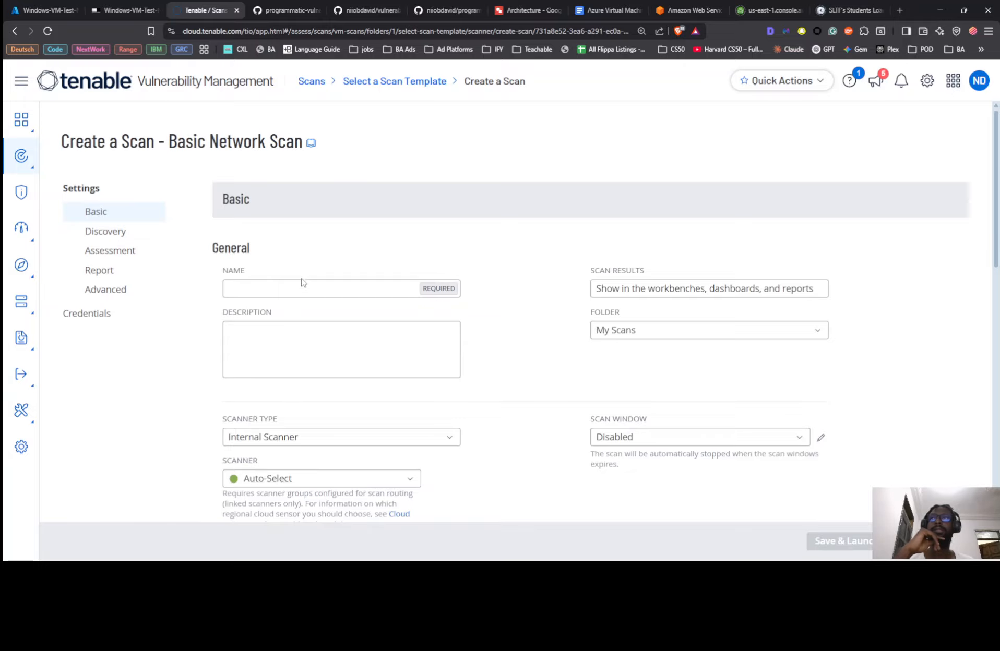
pyautogui.click(294, 296)
pyautogui.click(294, 291)
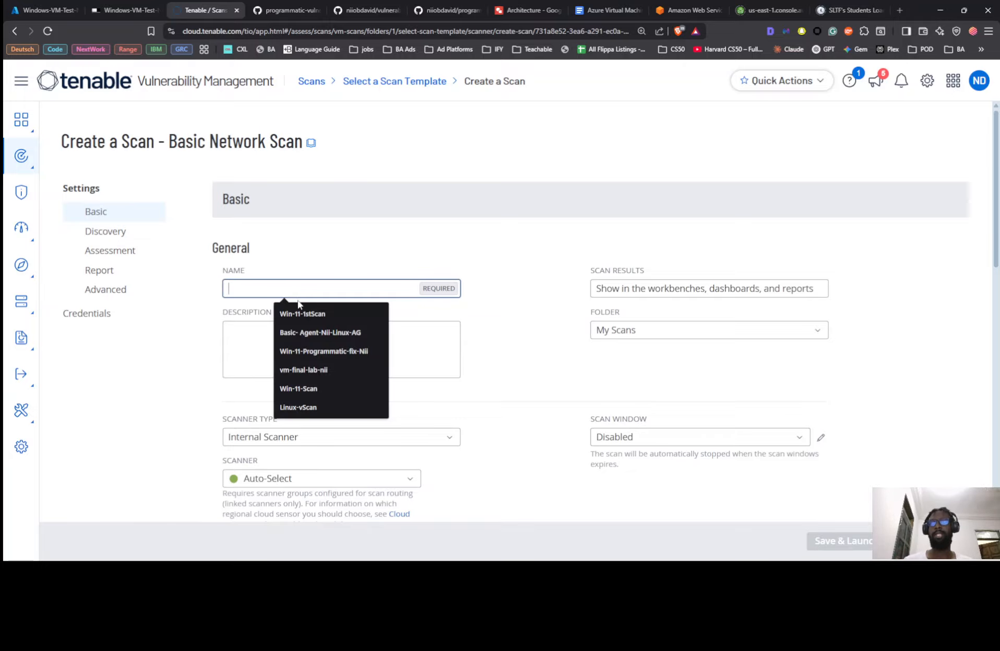
pyautogui.click(302, 314)
pyautogui.press('super+v')
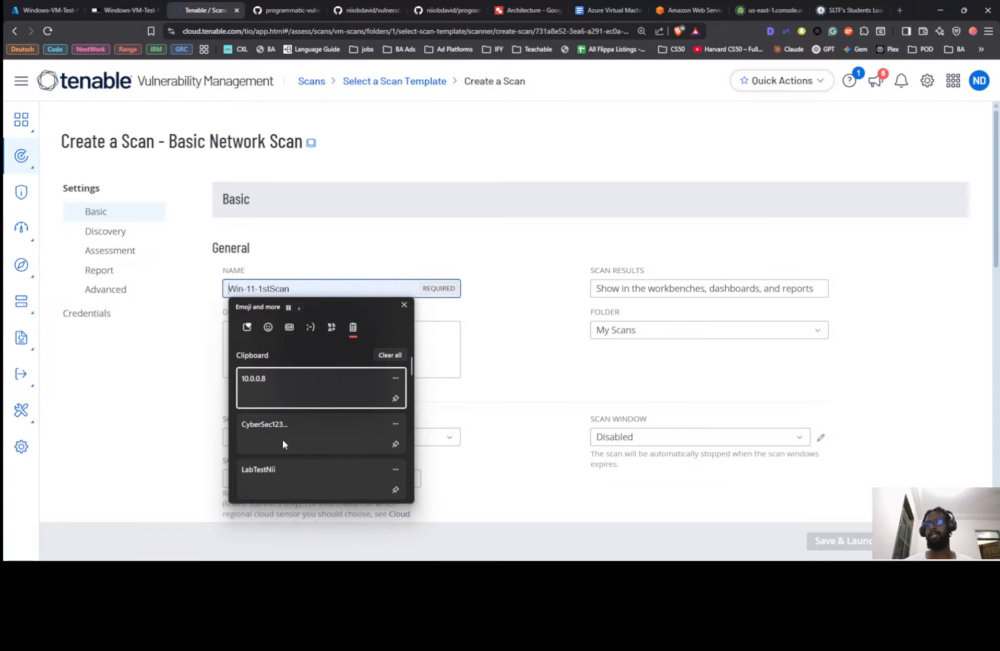
pyautogui.scroll(-2, 288, 440)
pyautogui.click(279, 477)
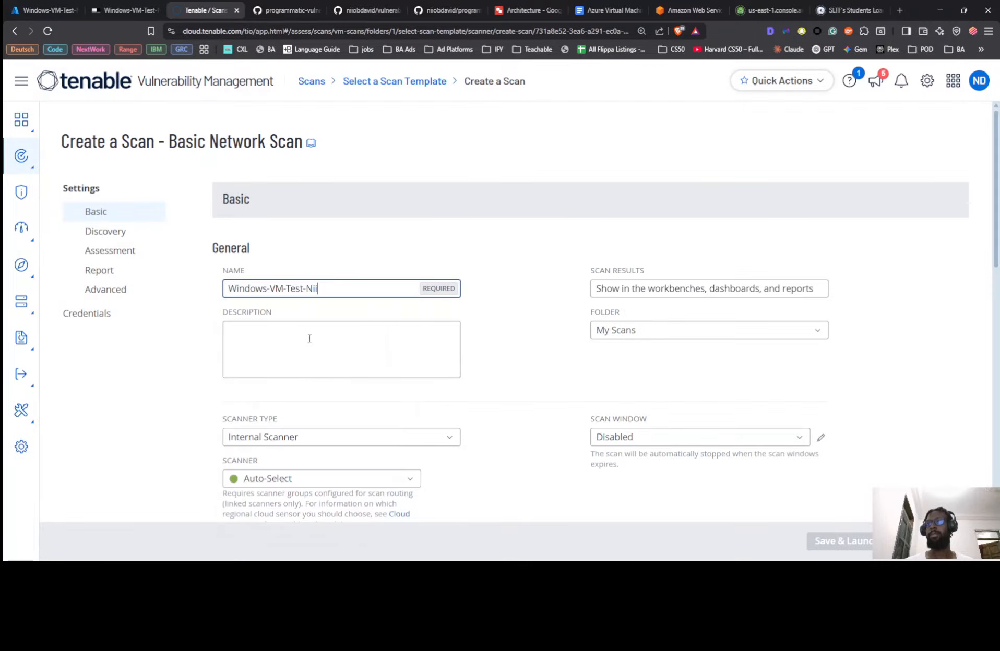
# Set the scan's scanner to LOCAL-SCAN-ENGINE-01
pyautogui.scroll(-1, 417, 257)
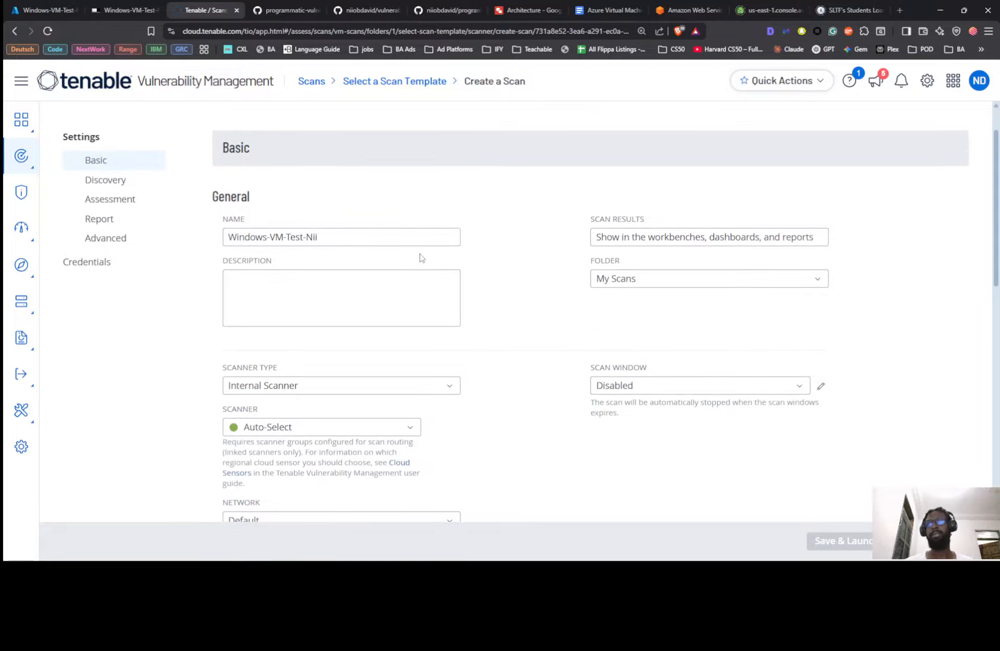
pyautogui.scroll(-3, 369, 306)
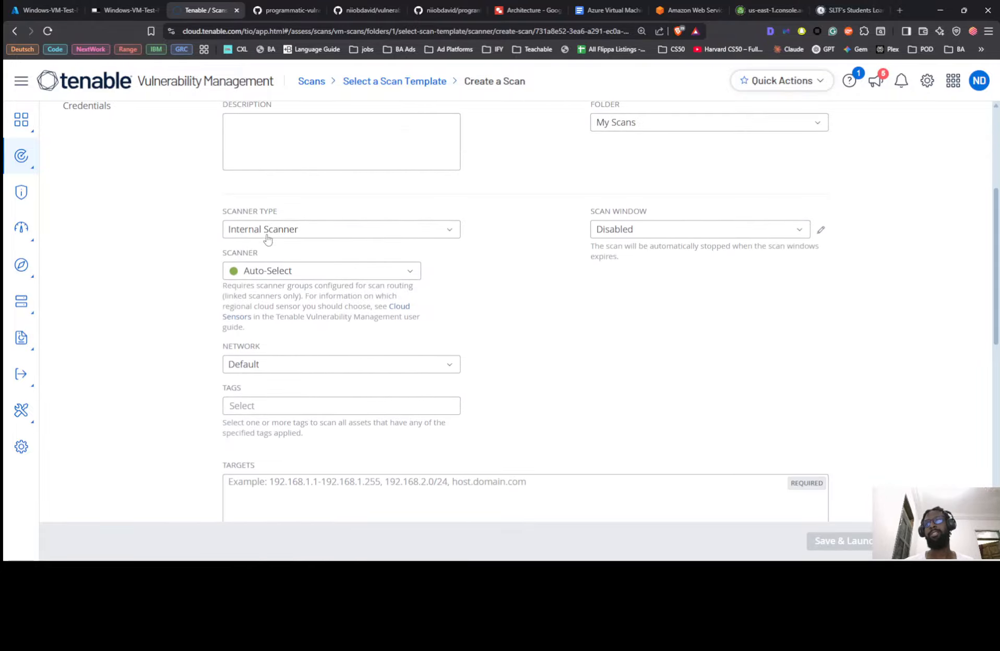
pyautogui.click(270, 275)
pyautogui.click(271, 480)
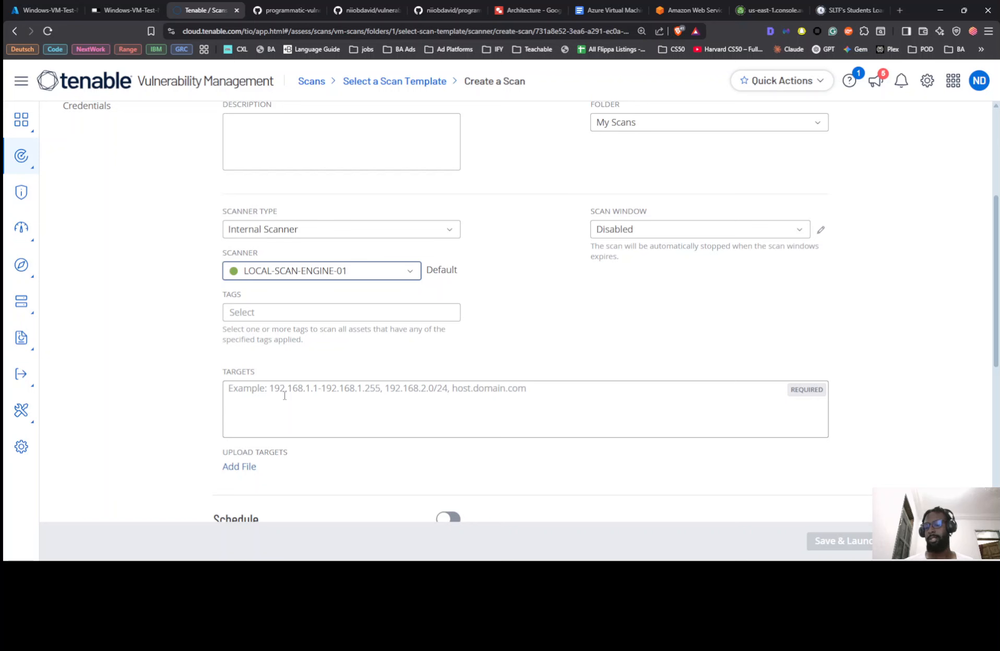
# Copy the VM's private IP address from its Azure network settings and enter 10.1.0.215 as the Tenable scan's target
pyautogui.click(46, 10)
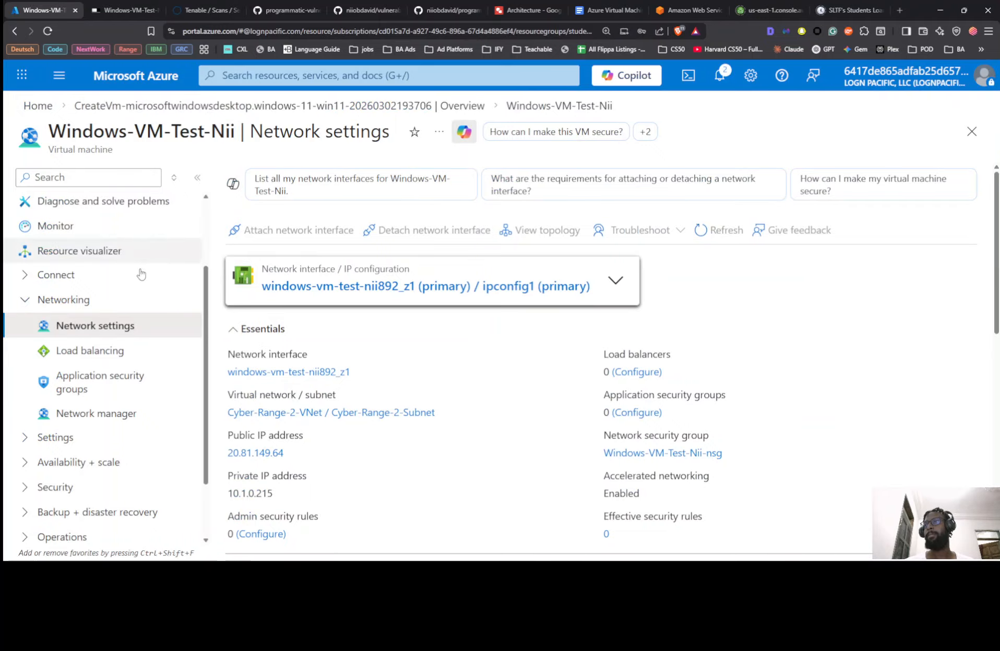
pyautogui.scroll(2, 125, 282)
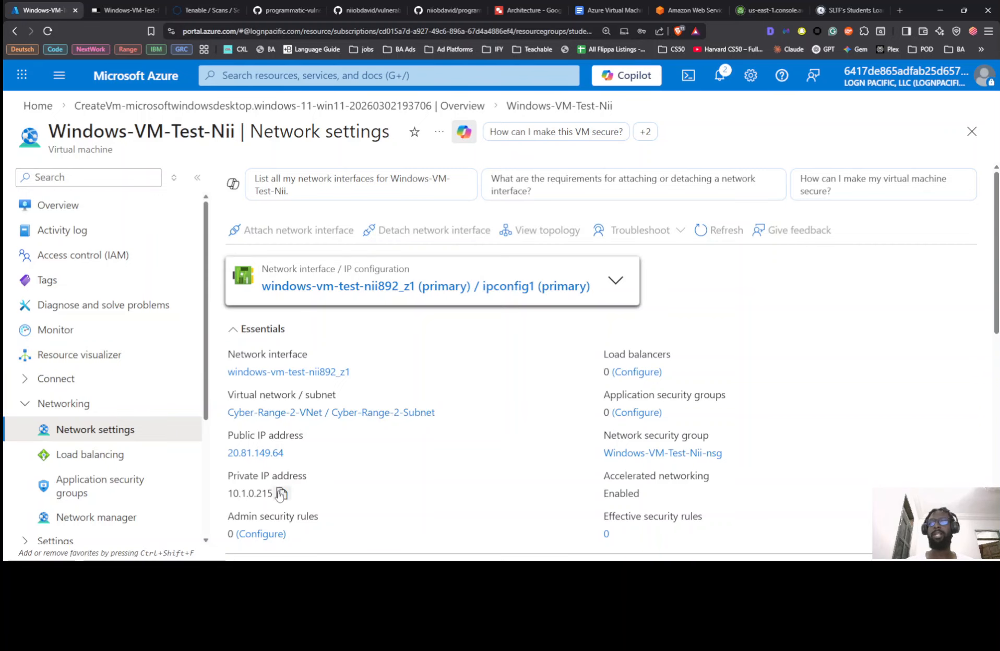
pyautogui.click(282, 493)
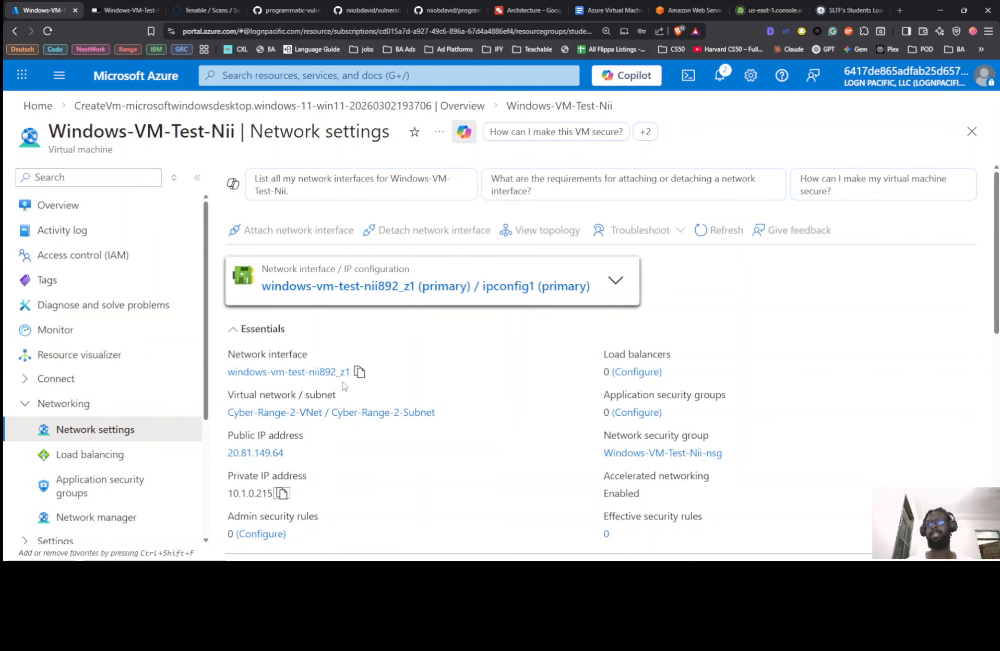
pyautogui.hotkey('alt', 'Tab')
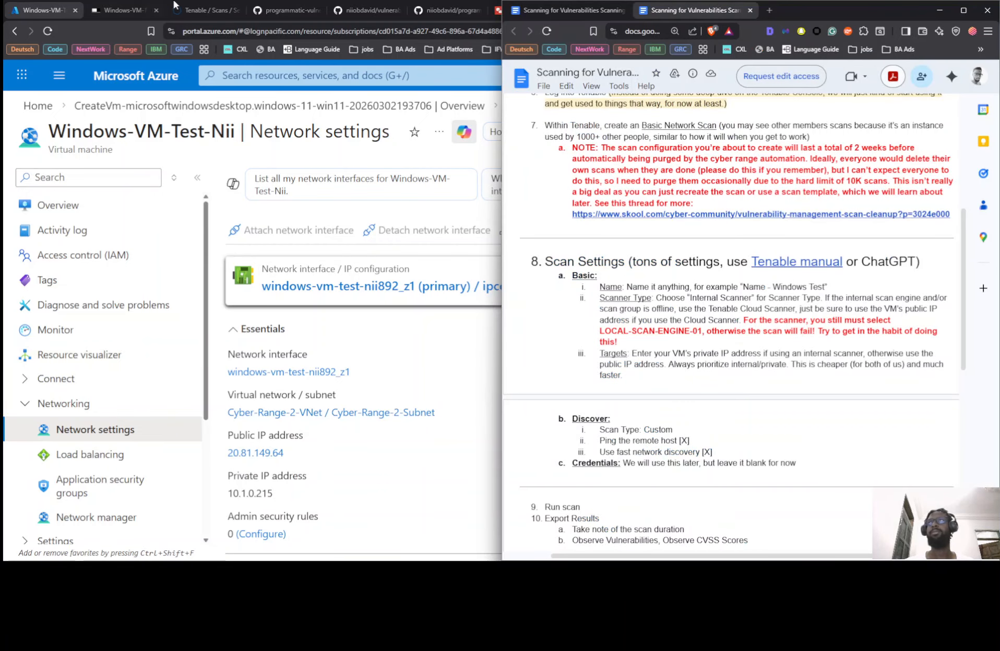
pyautogui.click(206, 8)
pyautogui.click(363, 399)
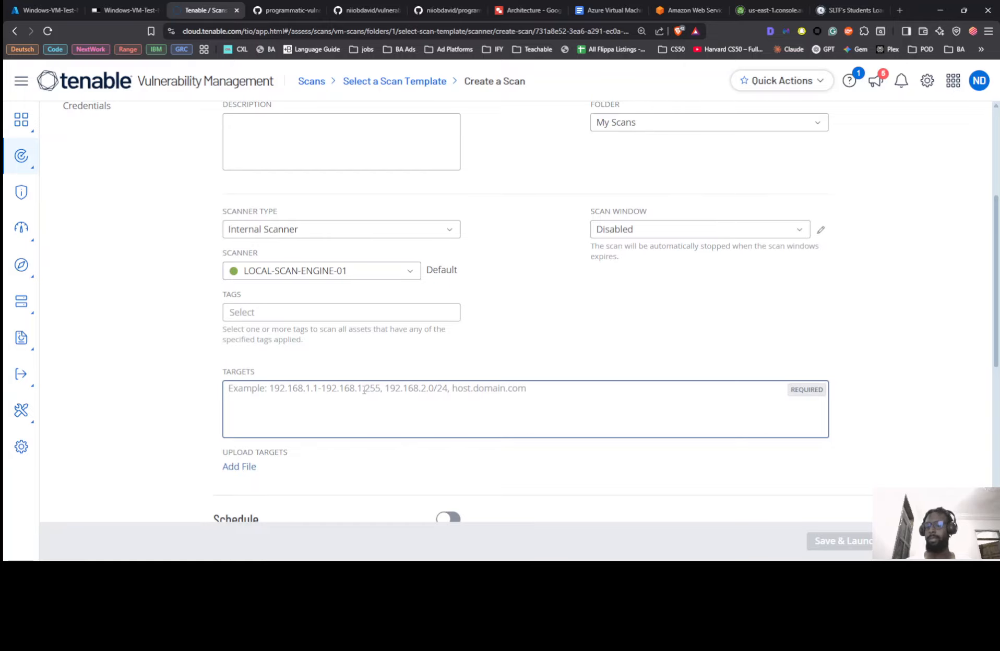
pyautogui.hotkey('ctrl', 'v')
pyautogui.scroll(-4, 827, 378)
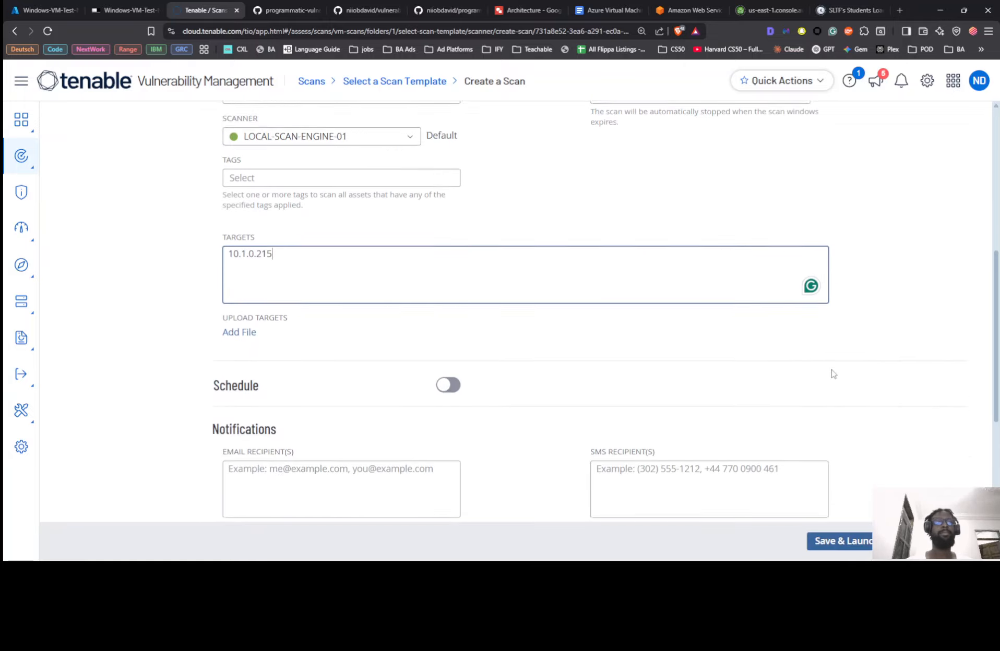
# Following the lab instructions, set the scan's discovery scan type to Custom and enable Use fast network discovery
pyautogui.scroll(6, 698, 411)
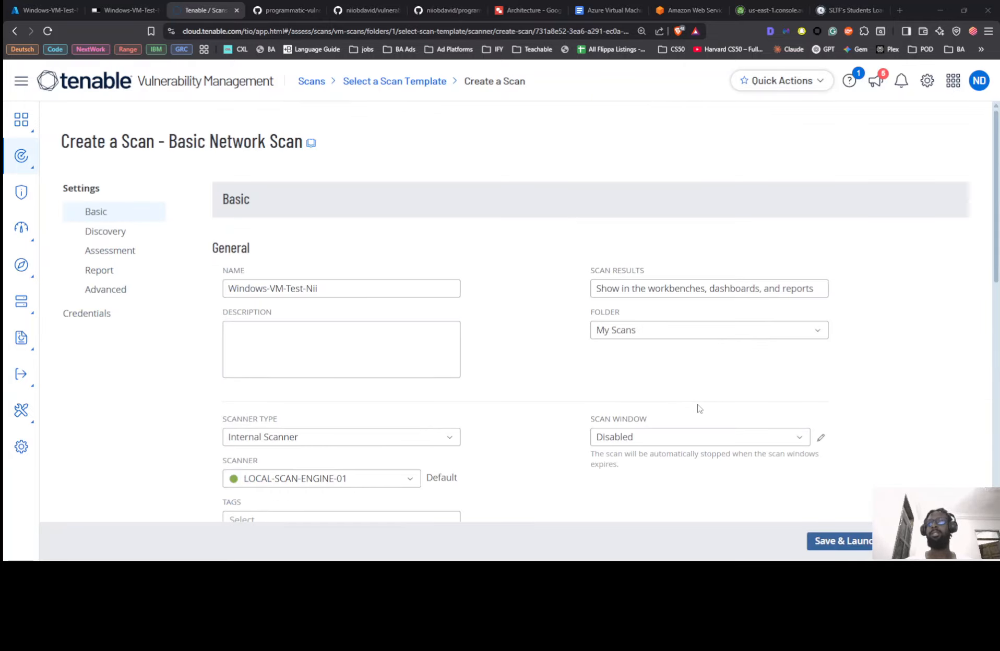
pyautogui.hotkey('alt', 'Tab')
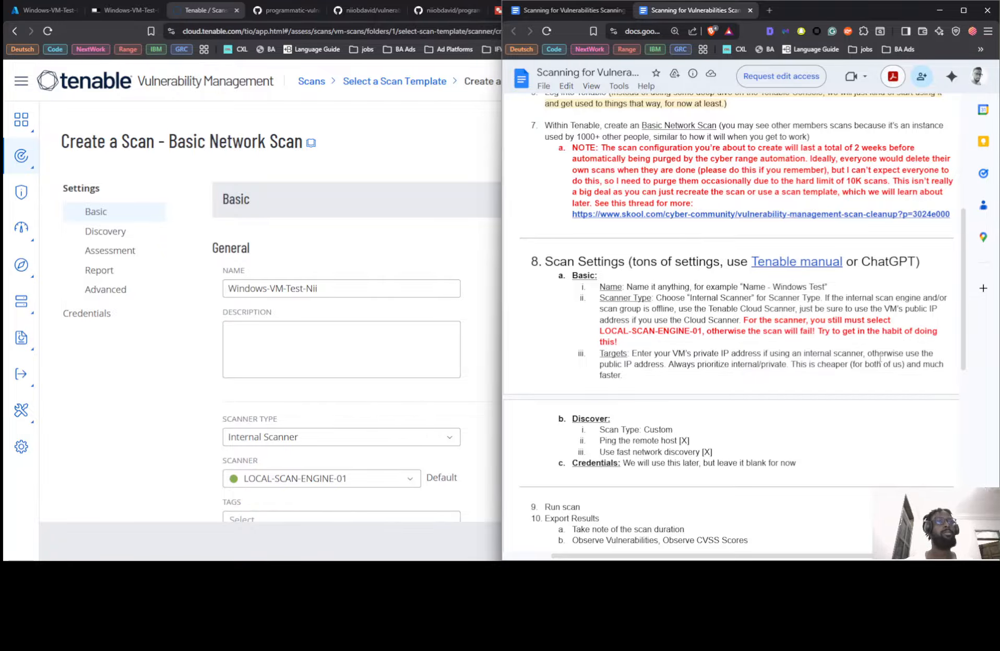
pyautogui.scroll(-2, 649, 365)
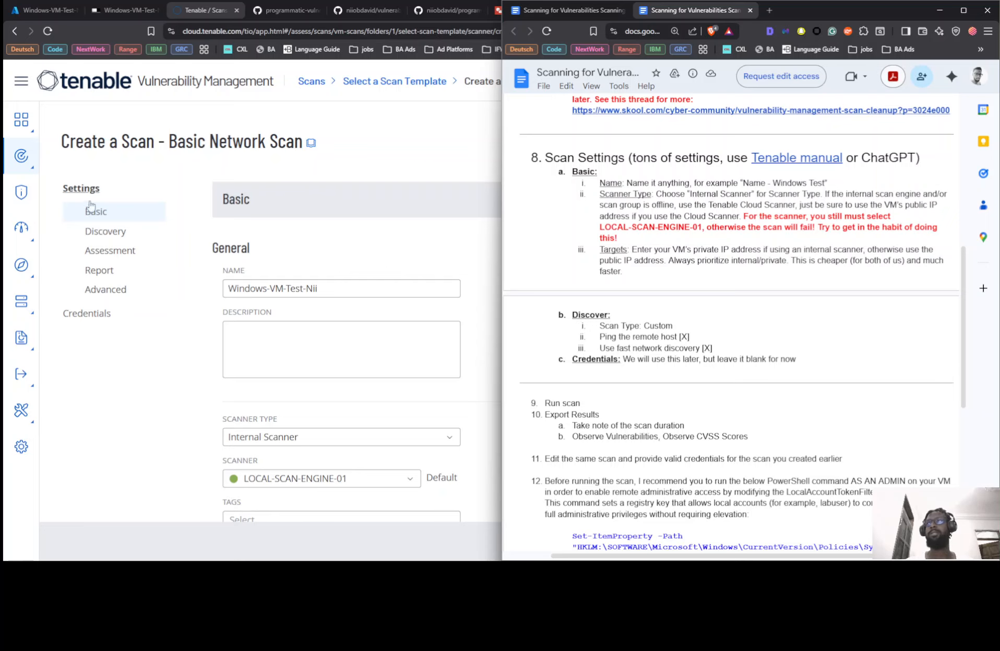
pyautogui.click(143, 231)
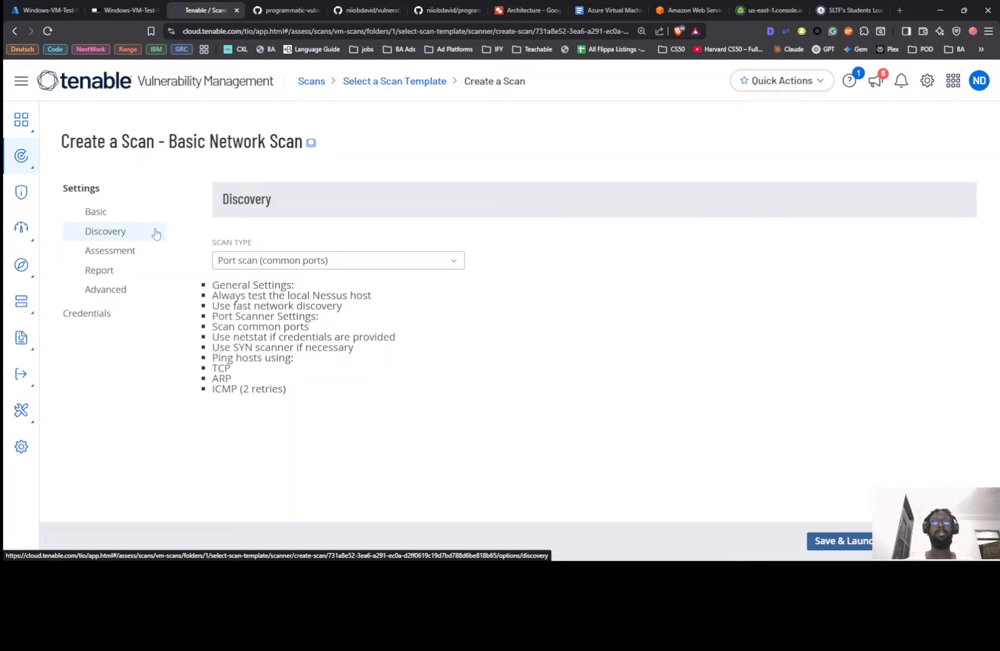
pyautogui.click(294, 261)
pyautogui.click(284, 342)
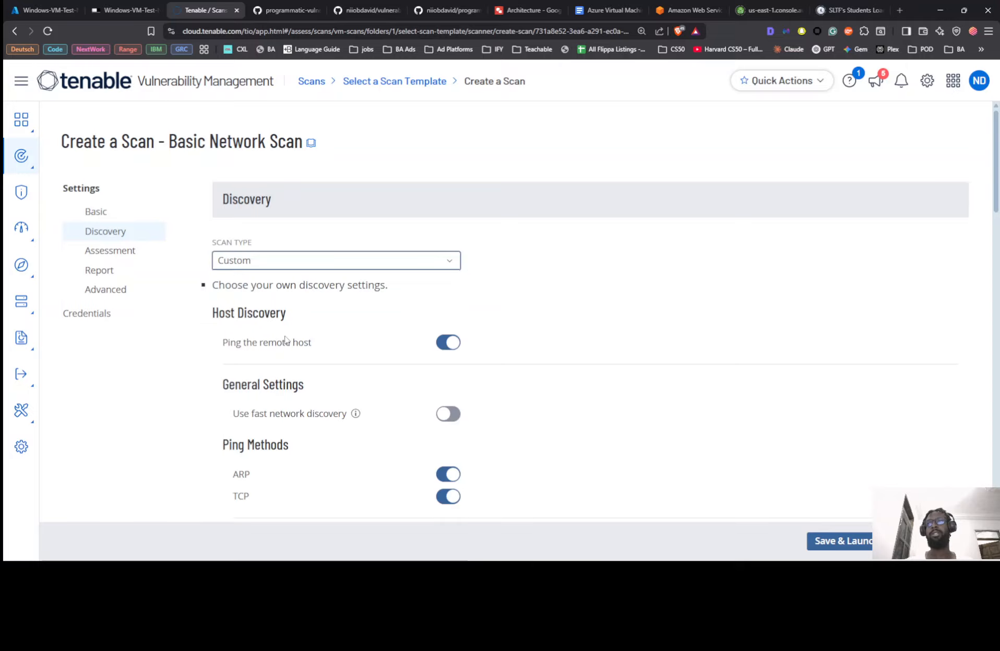
pyautogui.hotkey('alt', 'Tab')
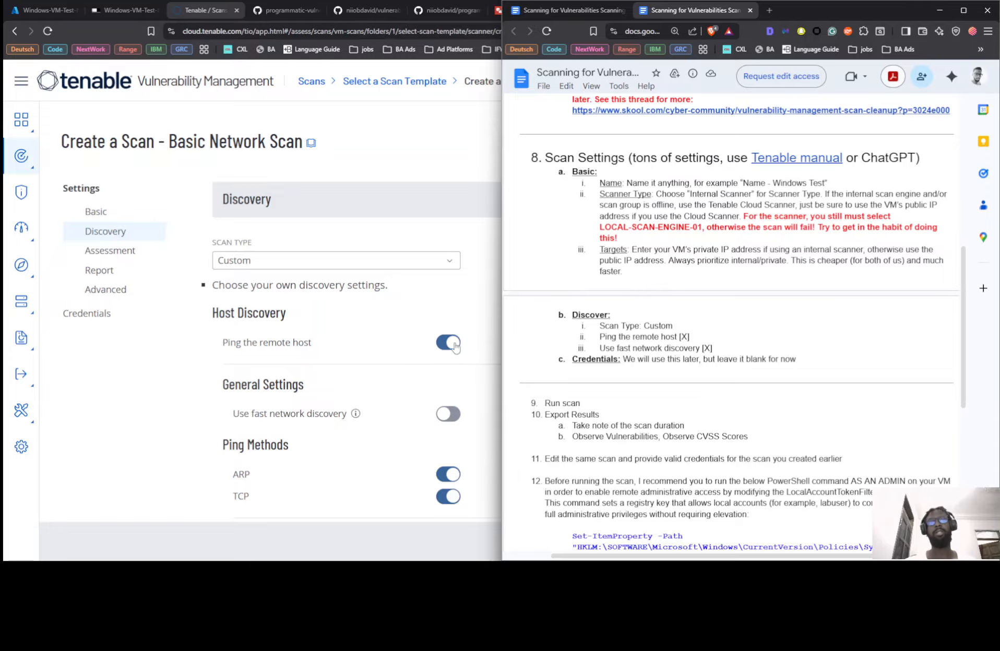
pyautogui.click(442, 415)
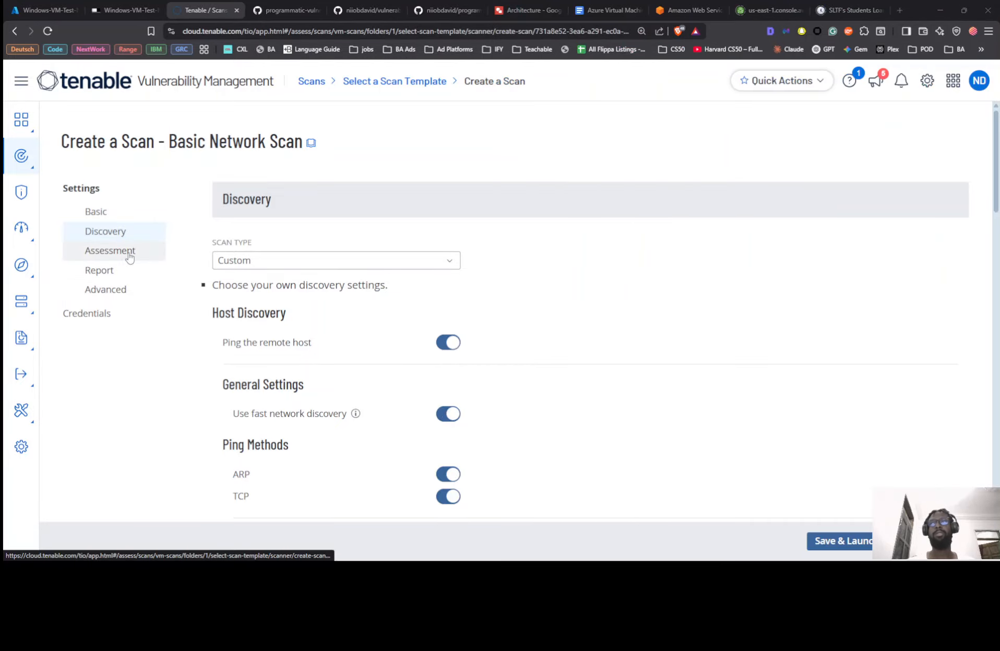
# Check the lab instructions on credentials, leave the scan's credentials empty, and save and launch the scan
pyautogui.hotkey('alt', 'Tab')
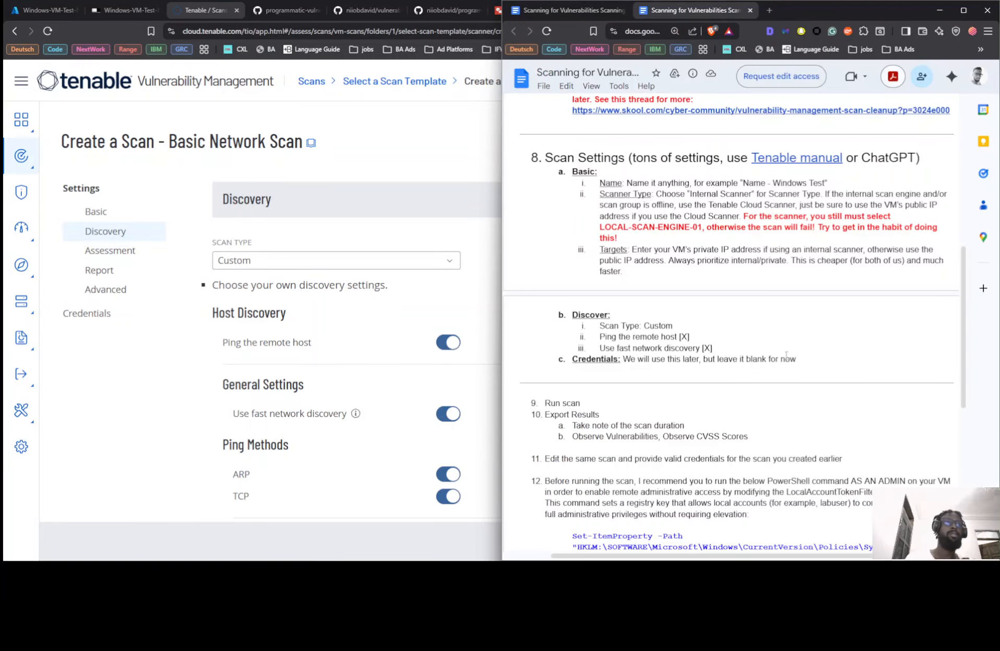
pyautogui.click(87, 313)
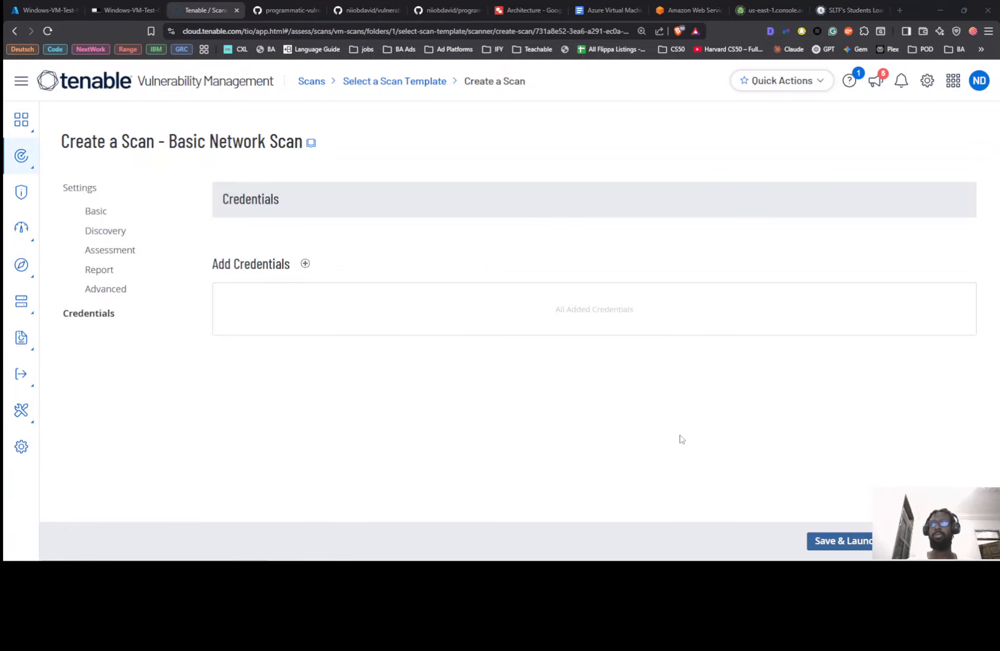
pyautogui.hotkey('alt', 'Tab')
pyautogui.scroll(-3, 848, 358)
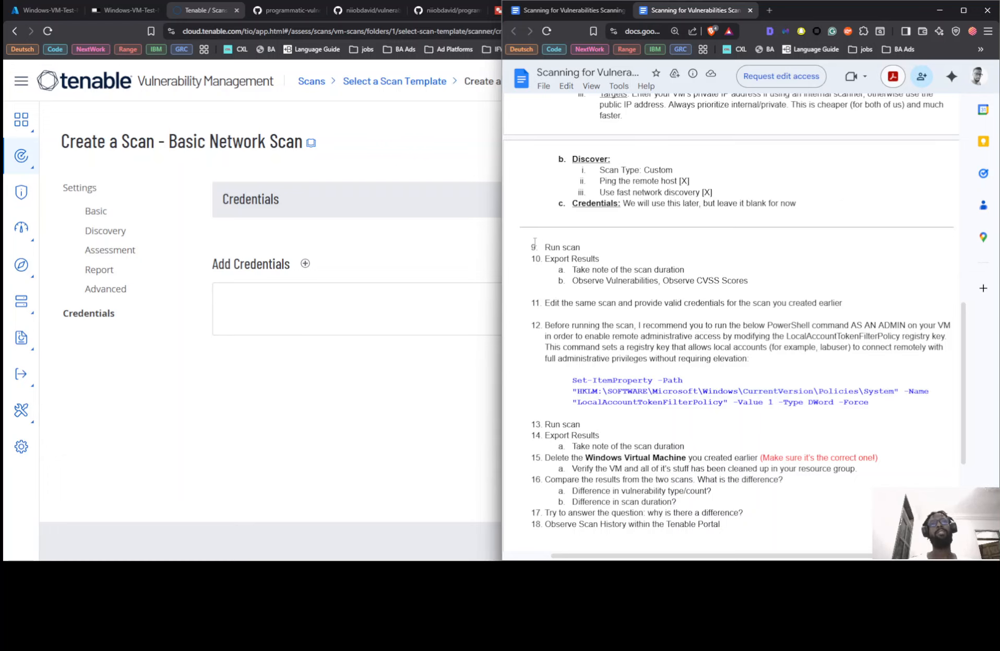
pyautogui.click(456, 391)
pyautogui.click(837, 540)
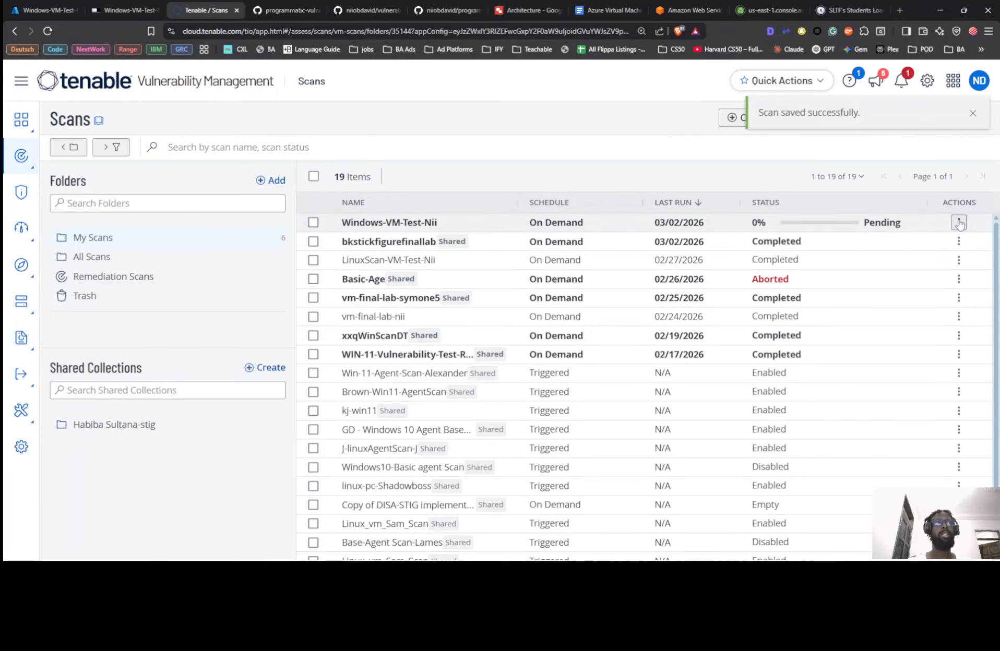
# Check the available actions for the Windows-VM-Test-Nii scan, then open its summary and monitor its progress
pyautogui.click(959, 223)
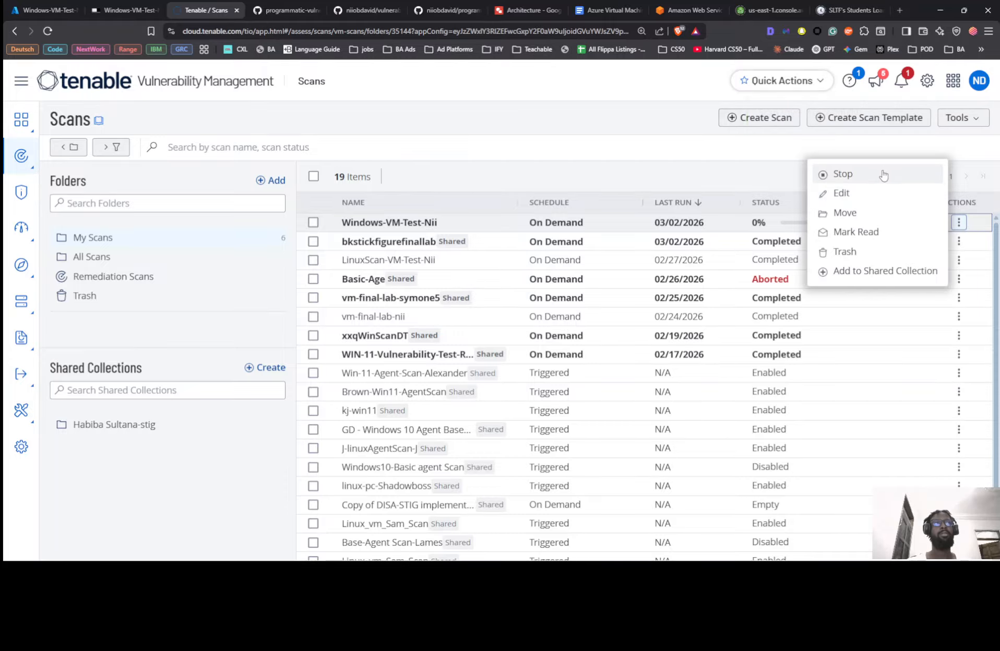
pyautogui.click(746, 175)
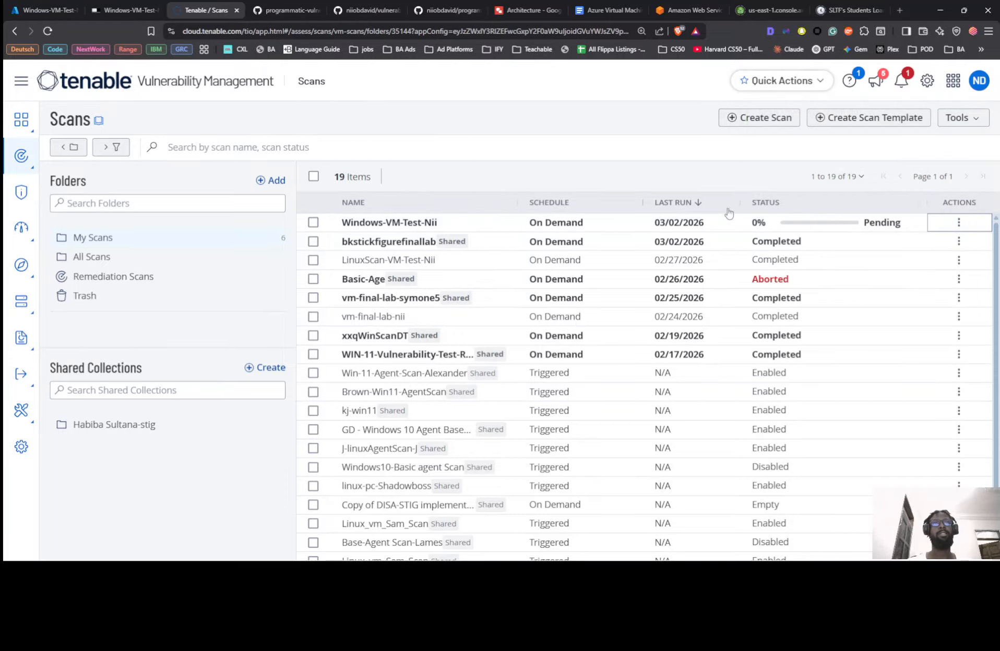
pyautogui.click(715, 225)
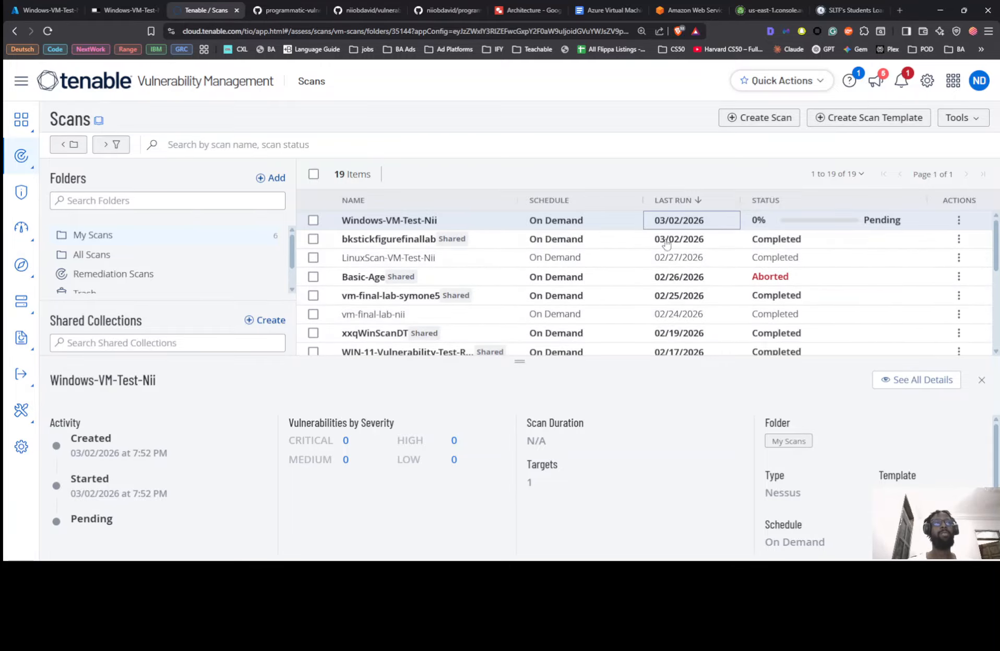
pyautogui.moveTo(825, 219)
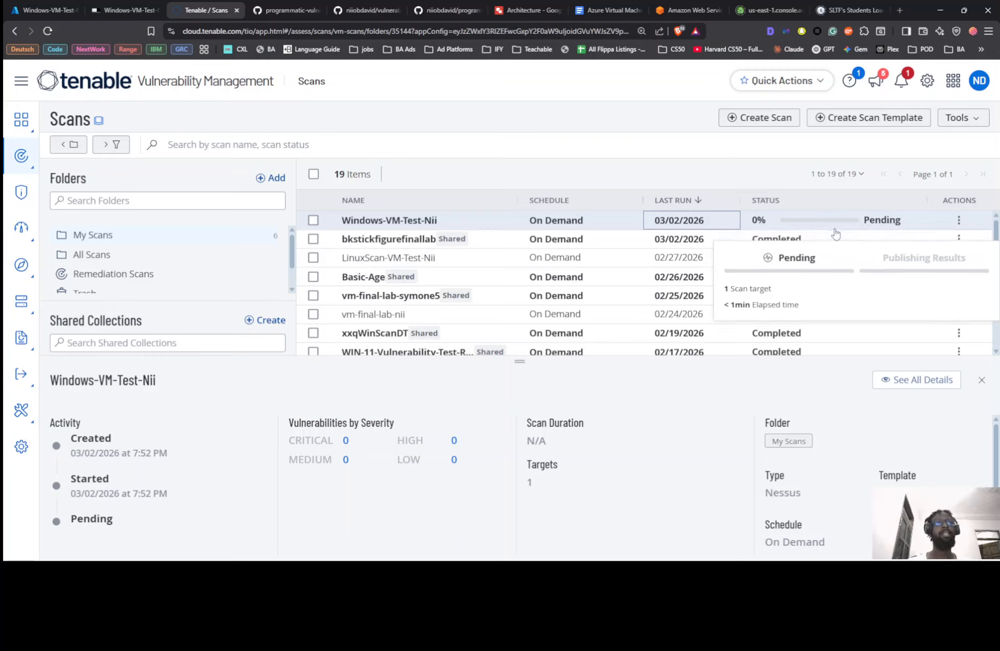
pyautogui.moveTo(827, 259)
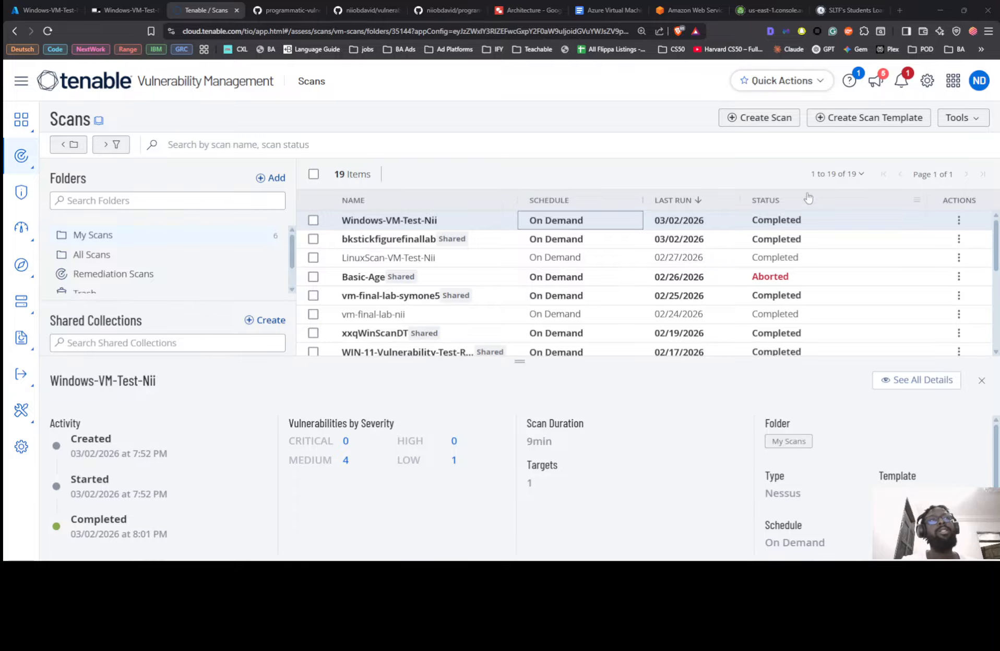
# Open the full details of the Windows-VM-Test-Nii scan and sort its vulnerabilities by severity, highest first
pyautogui.click(761, 226)
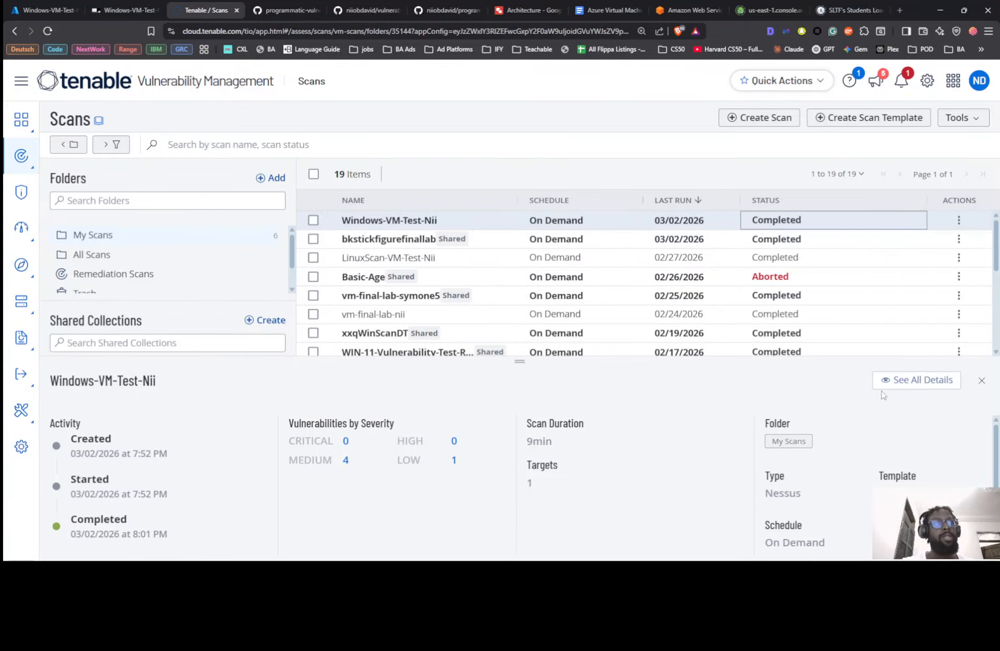
pyautogui.click(903, 379)
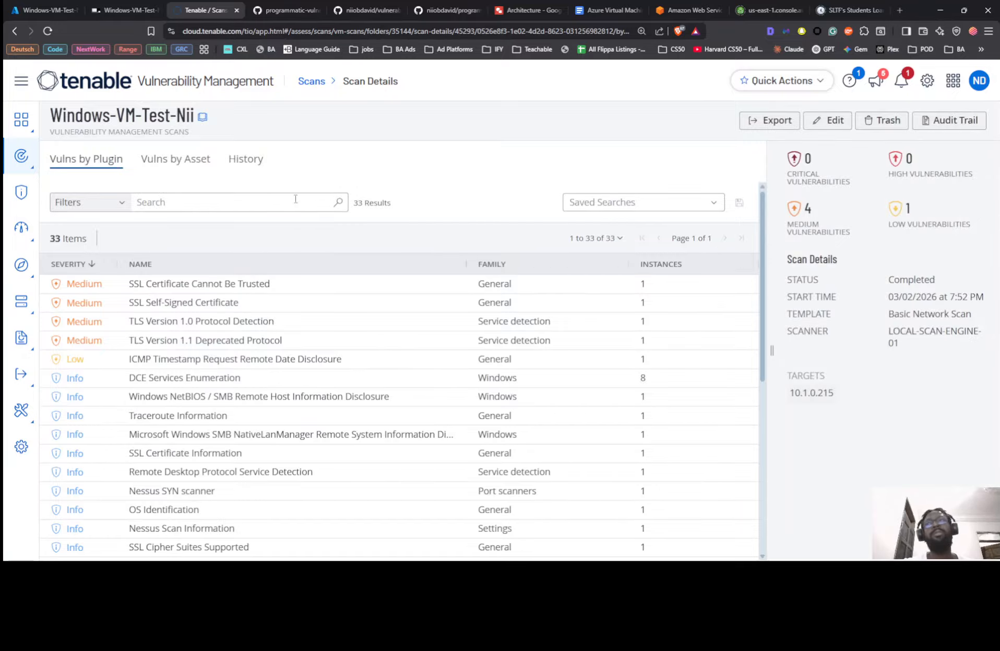
pyautogui.click(70, 265)
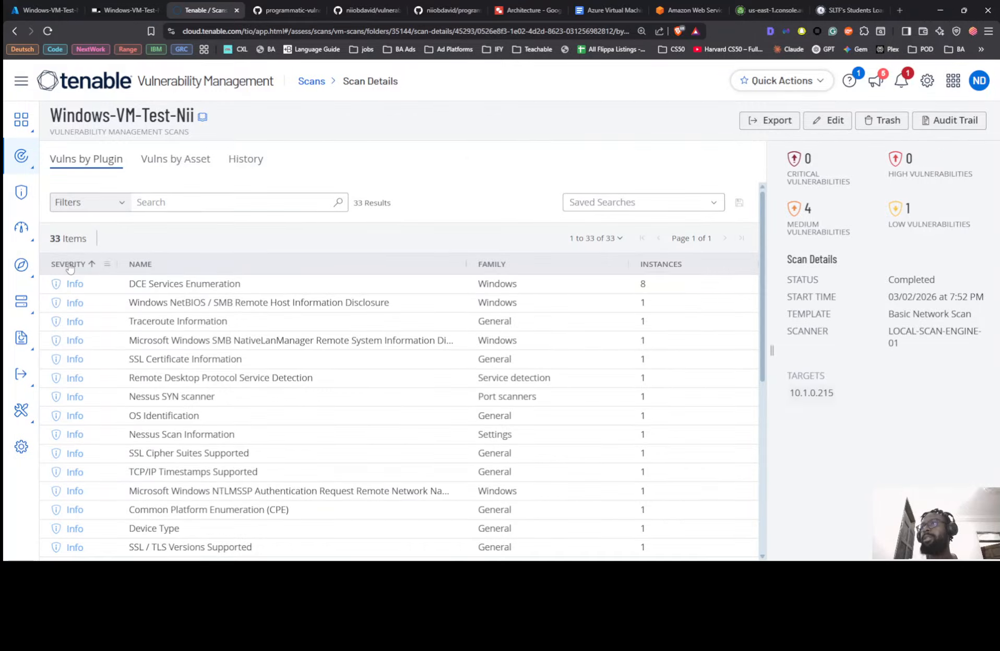
pyautogui.click(70, 265)
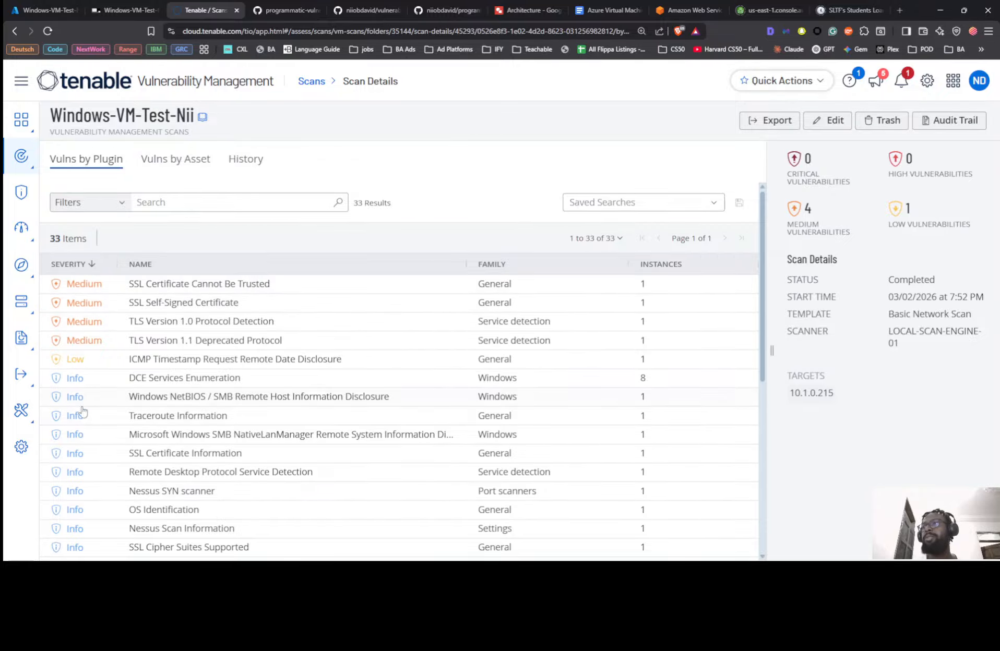
# Search the scan's vulnerabilities by plugin for "CREDENTIALS", then for "creden"
pyautogui.click(224, 203)
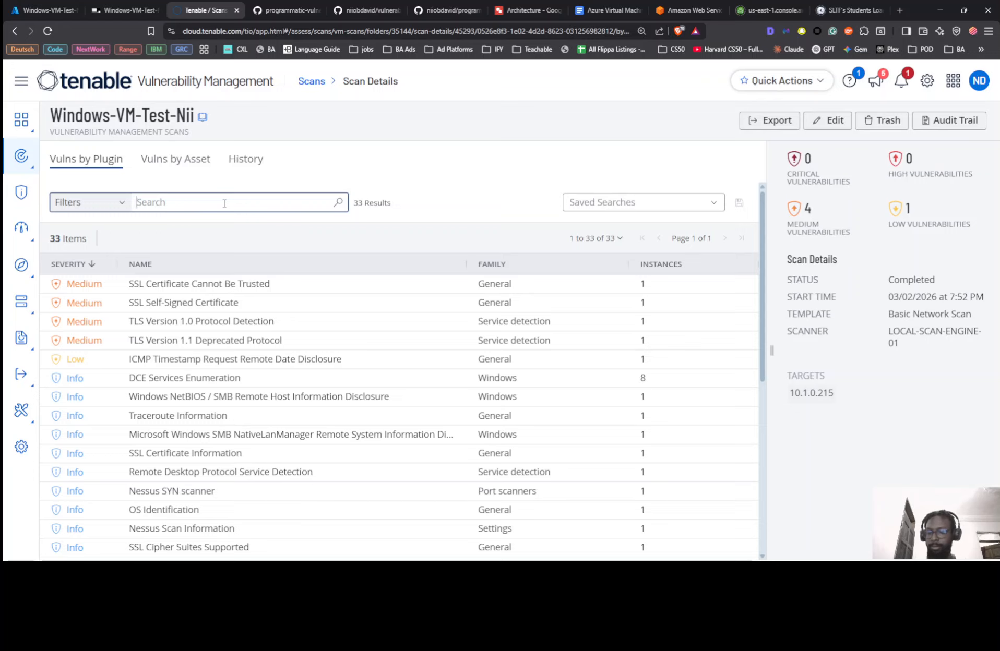
pyautogui.write('CREDENTIALS')
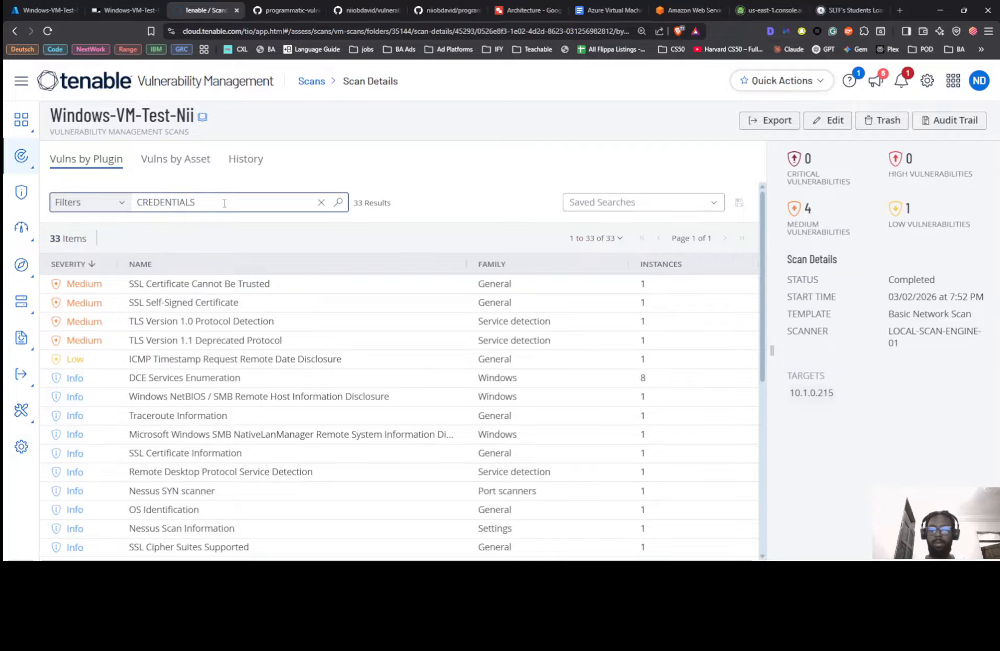
pyautogui.press('Return')
pyautogui.press('capslock')
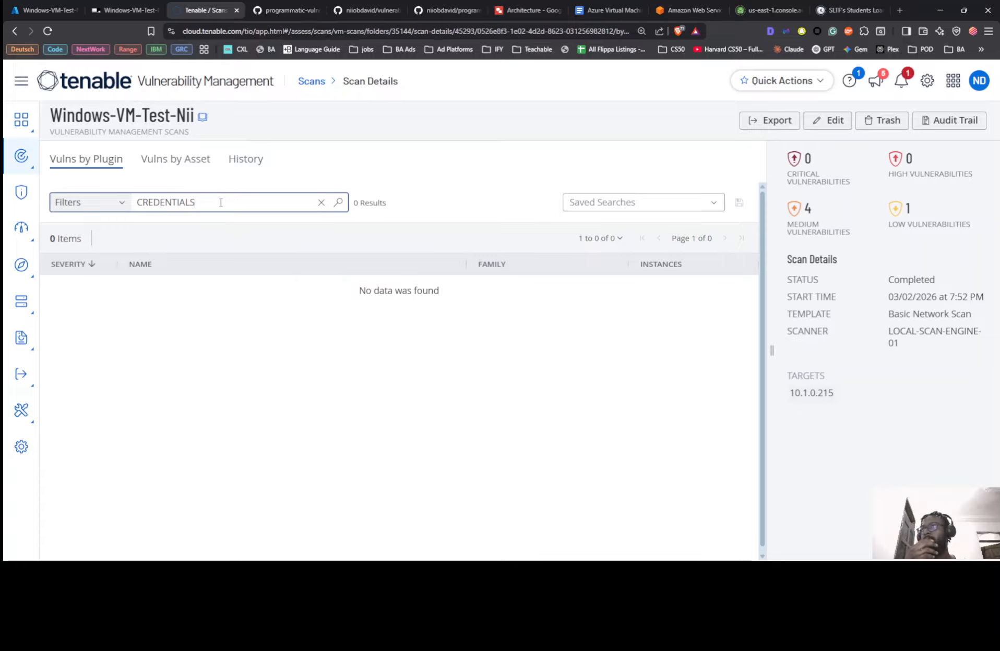
pyautogui.doubleClick(176, 199)
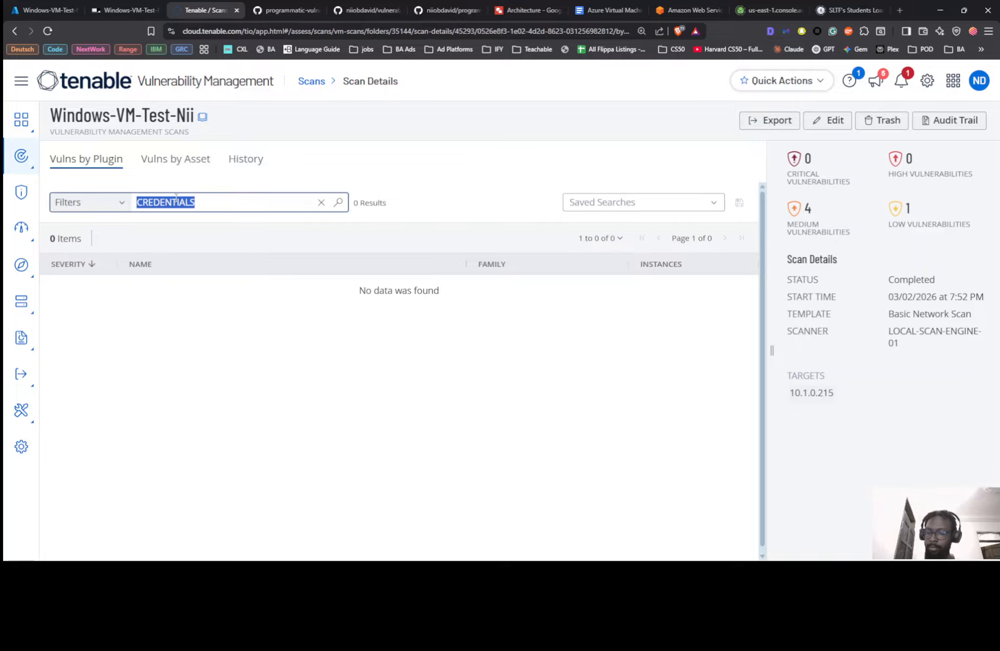
pyautogui.write('creden')
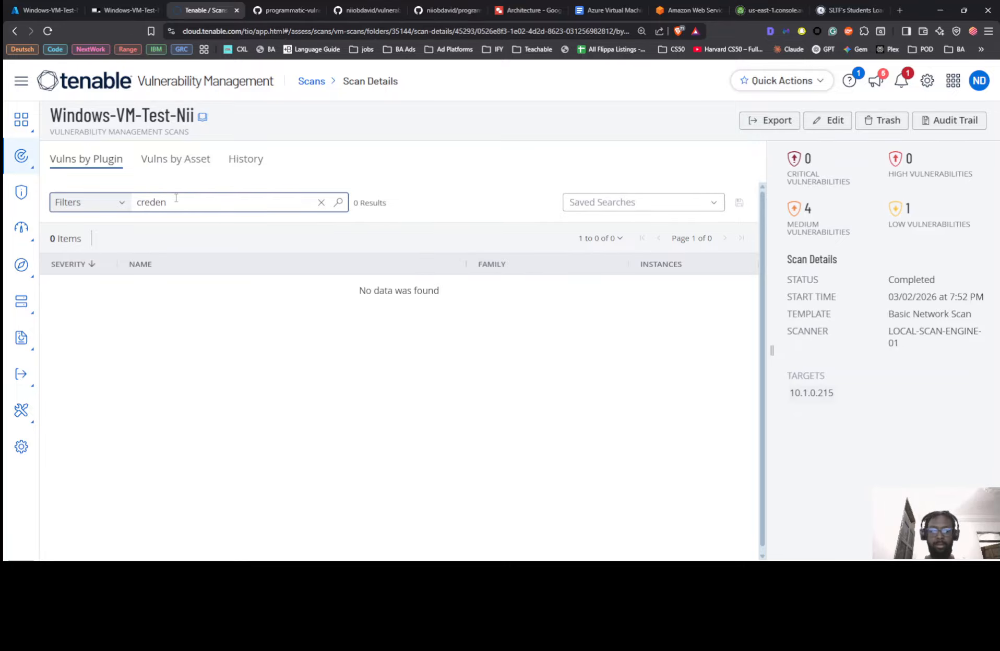
pyautogui.press('Return')
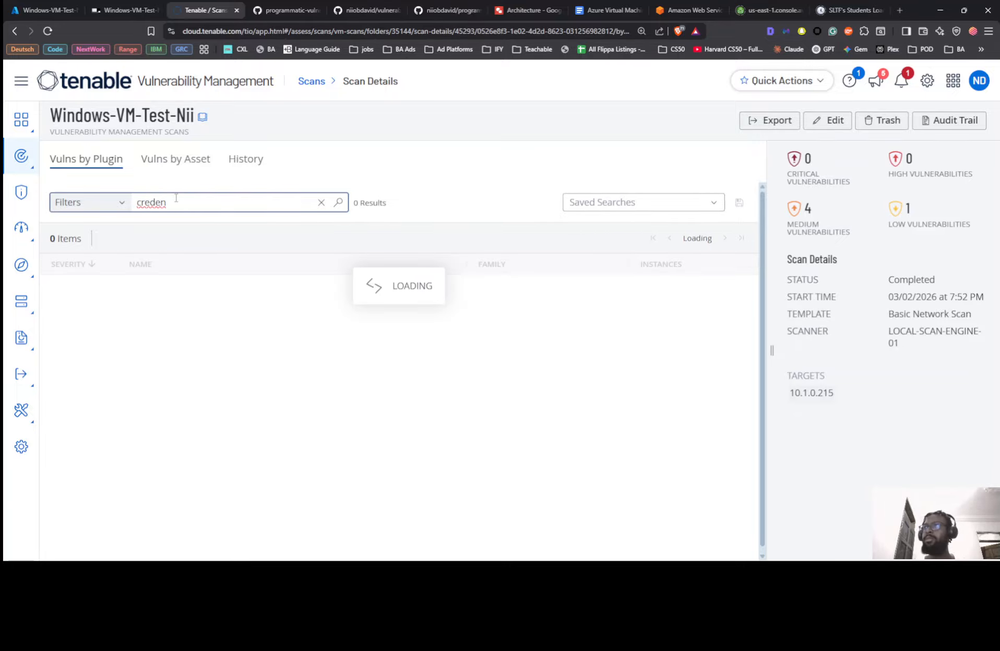
# Clear the vulnerability search and look through the full list of plugin findings
pyautogui.doubleClick(157, 203)
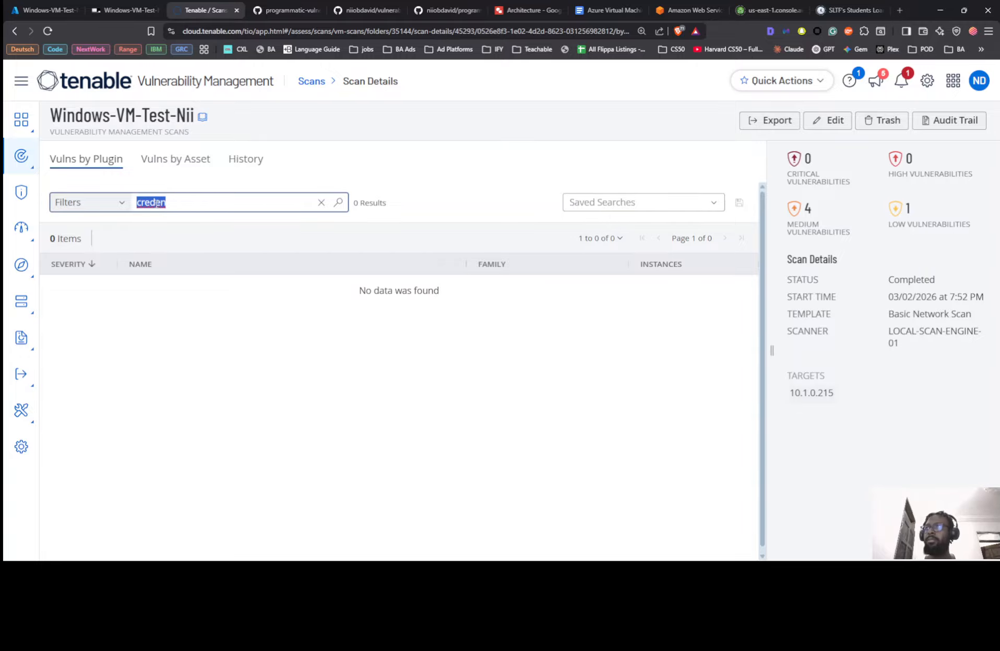
pyautogui.click(321, 202)
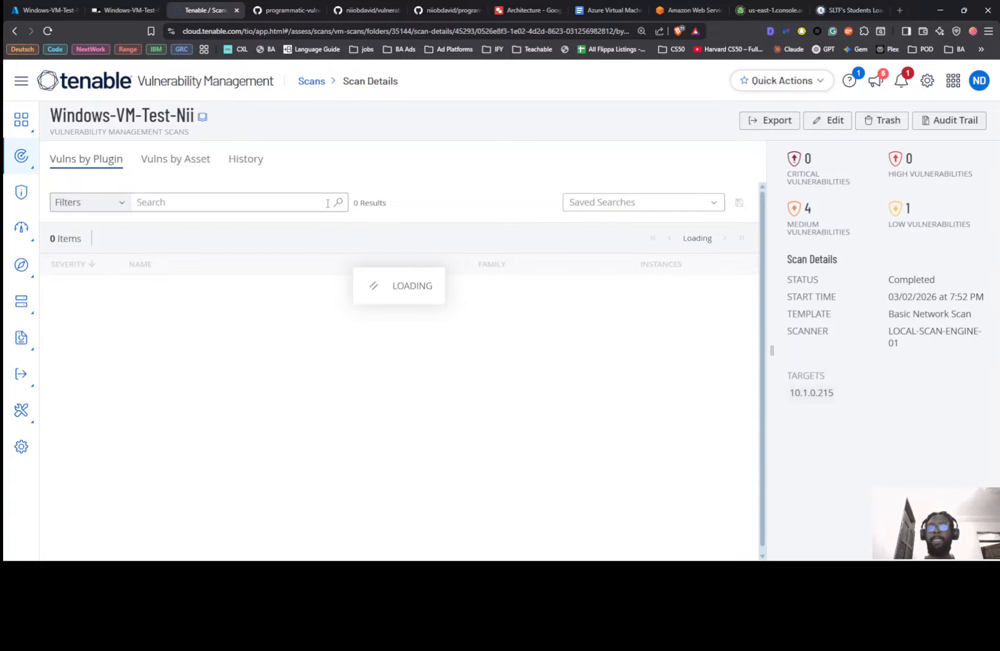
pyautogui.scroll(-5, 298, 339)
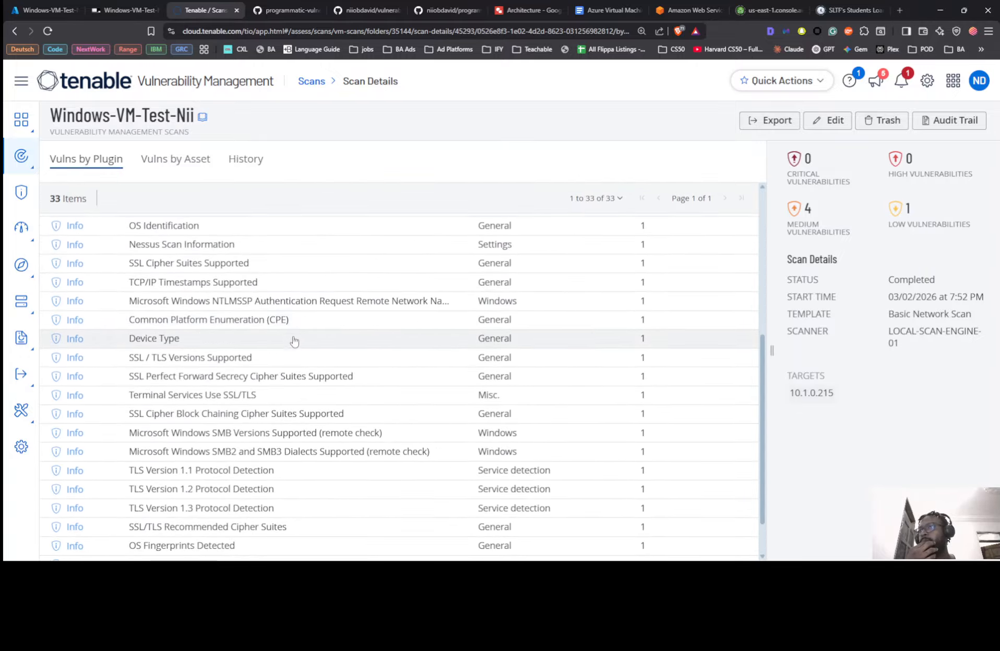
# Examine the scan's plugin findings, from the medium-severity entries down to the last informational ones
pyautogui.scroll(-1, 292, 338)
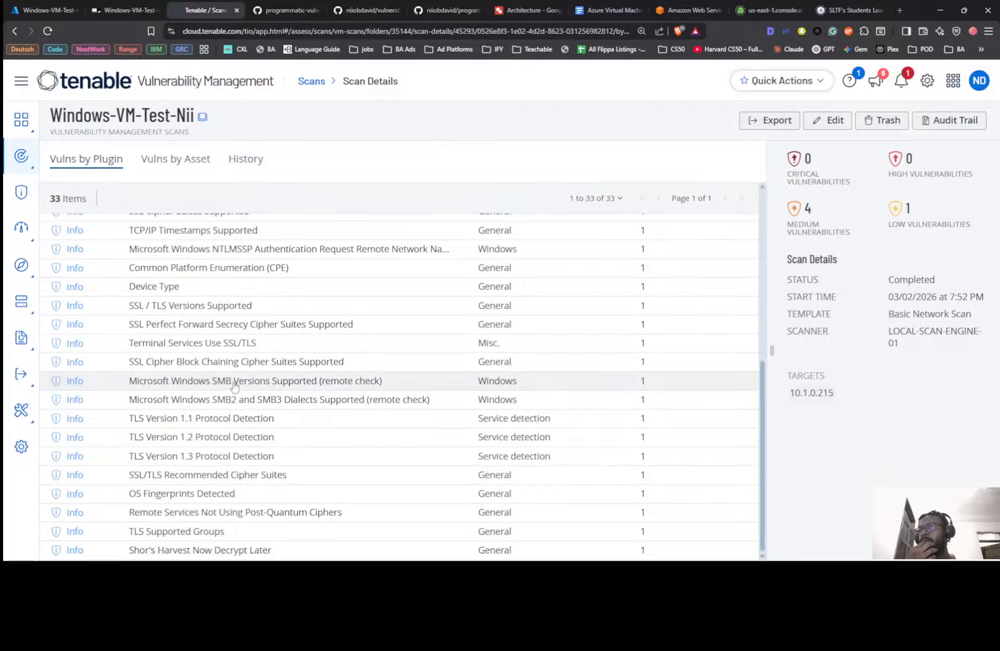
pyautogui.scroll(3, 238, 334)
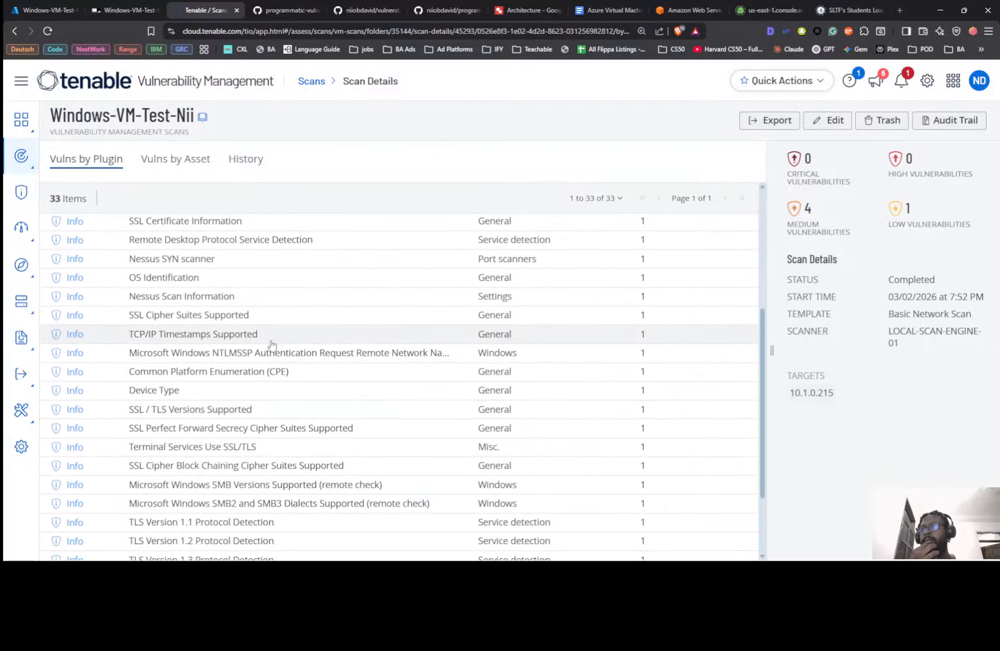
pyautogui.scroll(3, 269, 345)
pyautogui.scroll(3, 272, 347)
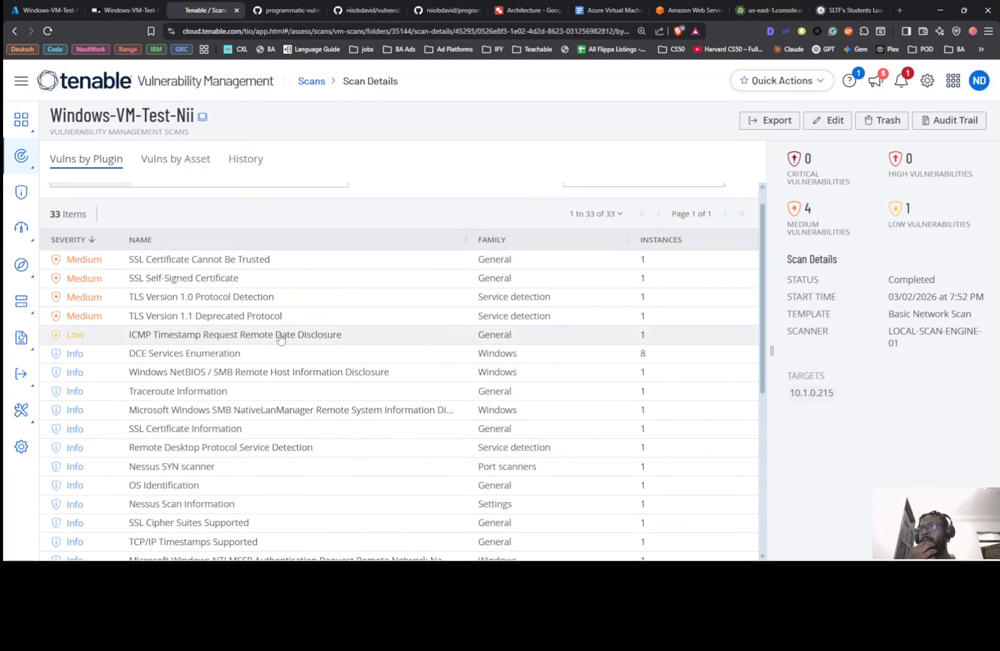
pyautogui.scroll(-5, 281, 335)
pyautogui.scroll(-1, 282, 369)
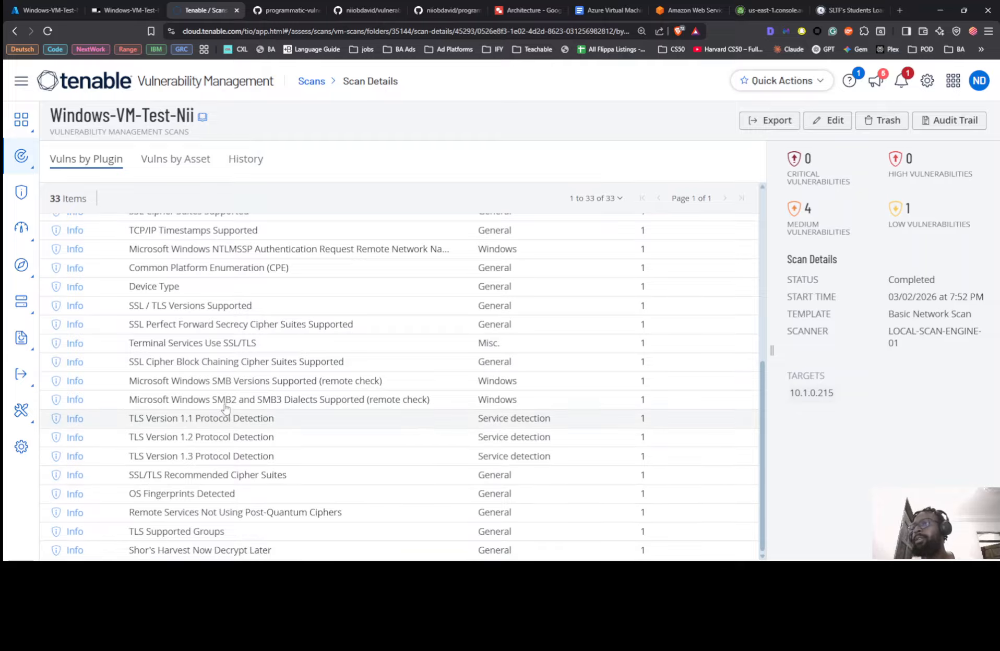
pyautogui.scroll(8, 229, 335)
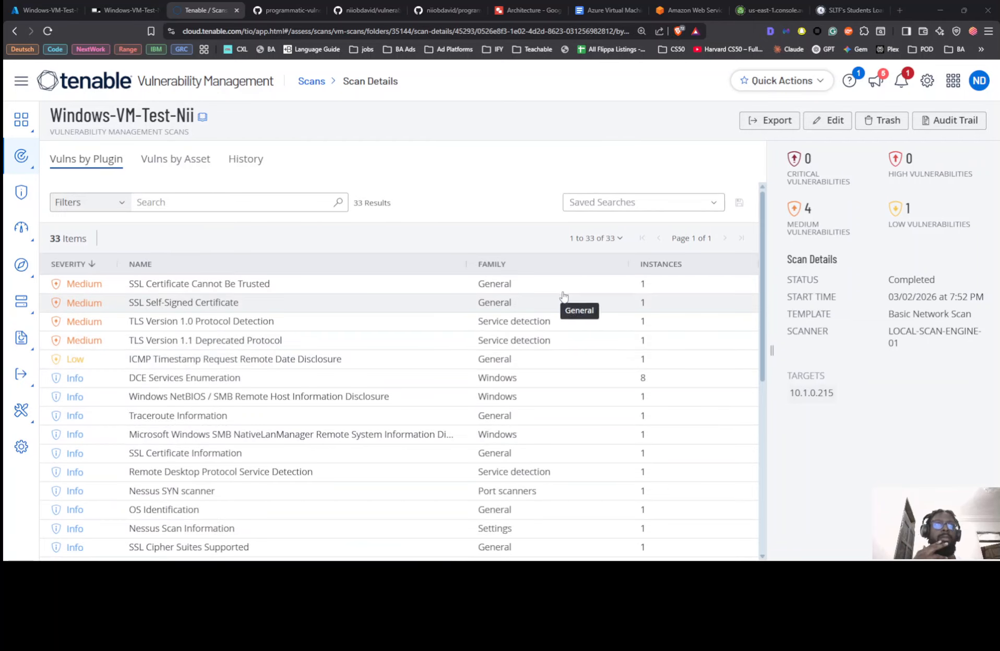
# Bring up the lab instructions in Google Docs beside the scan results and review the plugin findings against them
pyautogui.hotkey('alt', 'Tab')
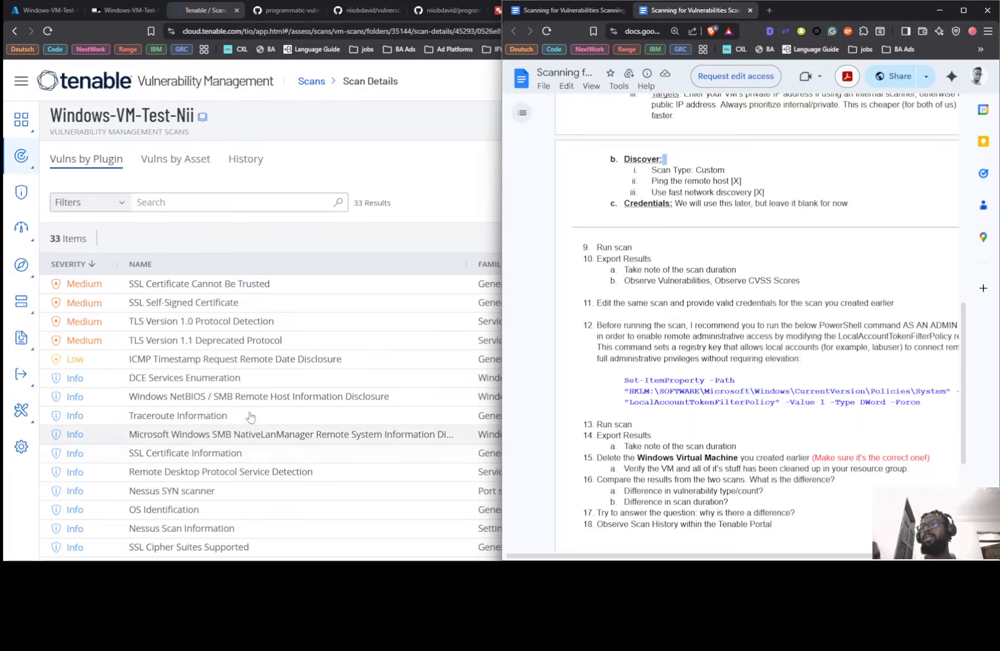
pyautogui.scroll(-4, 251, 416)
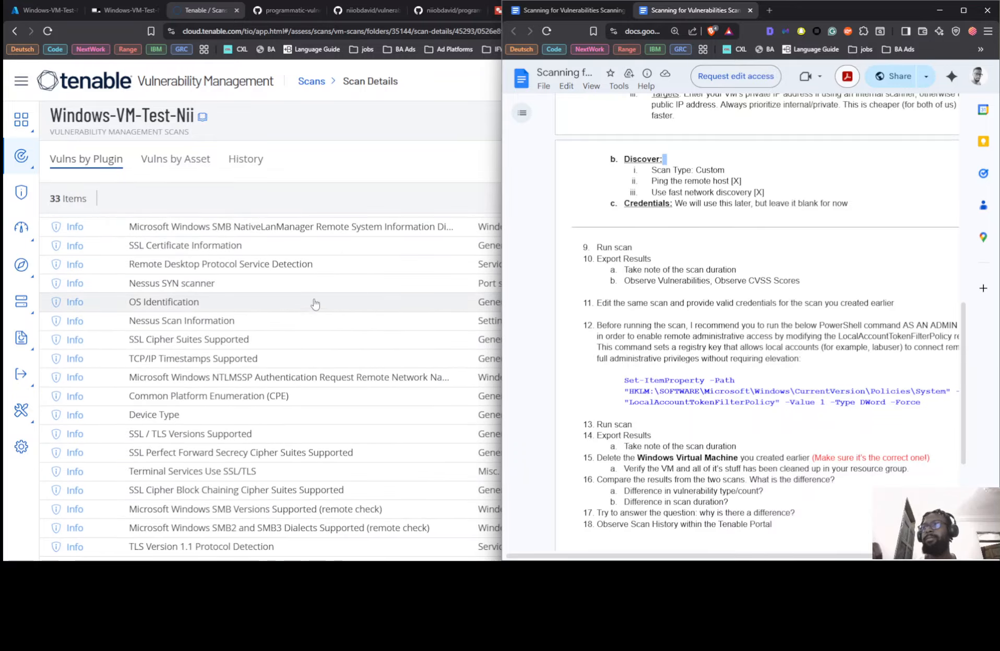
pyautogui.scroll(-3, 278, 361)
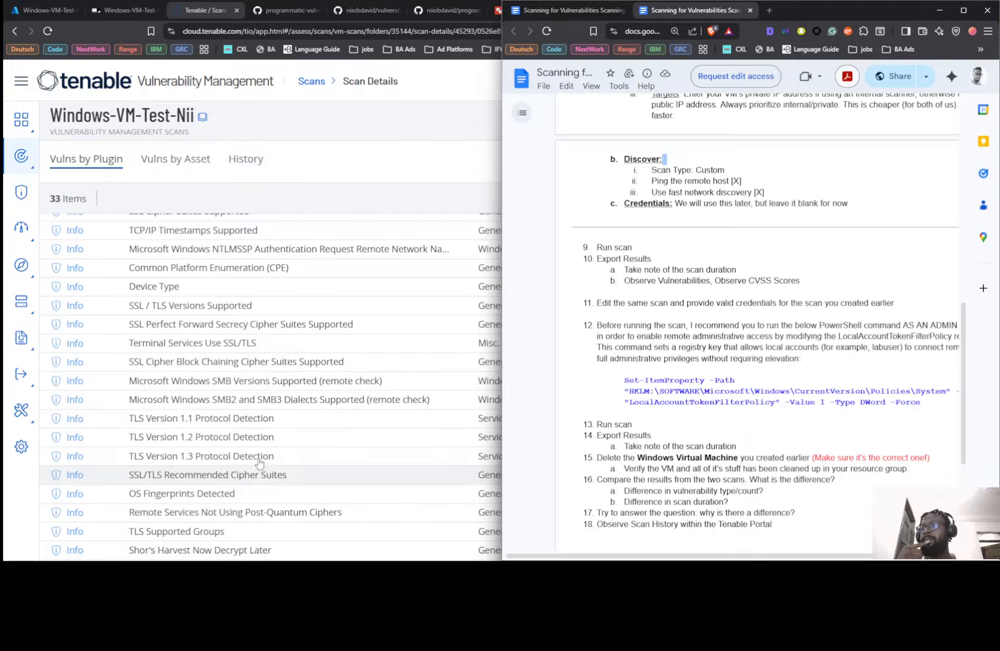
pyautogui.scroll(5, 266, 420)
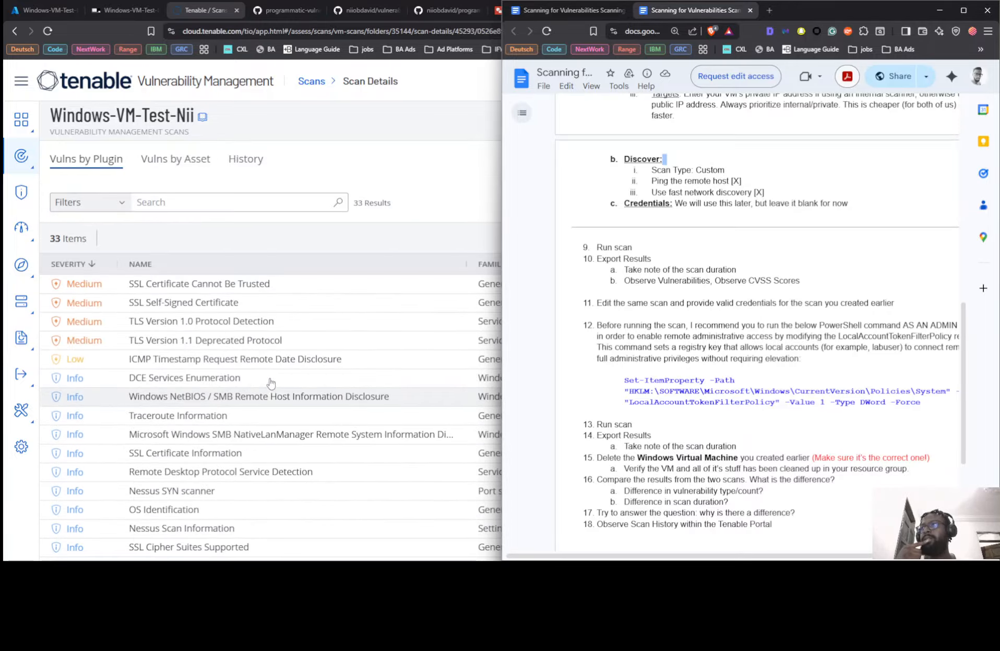
# Open the TLS Version 1.1 Deprecated Protocol finding and review its CVSS scores and plugin details against the lab instructions
pyautogui.click(211, 342)
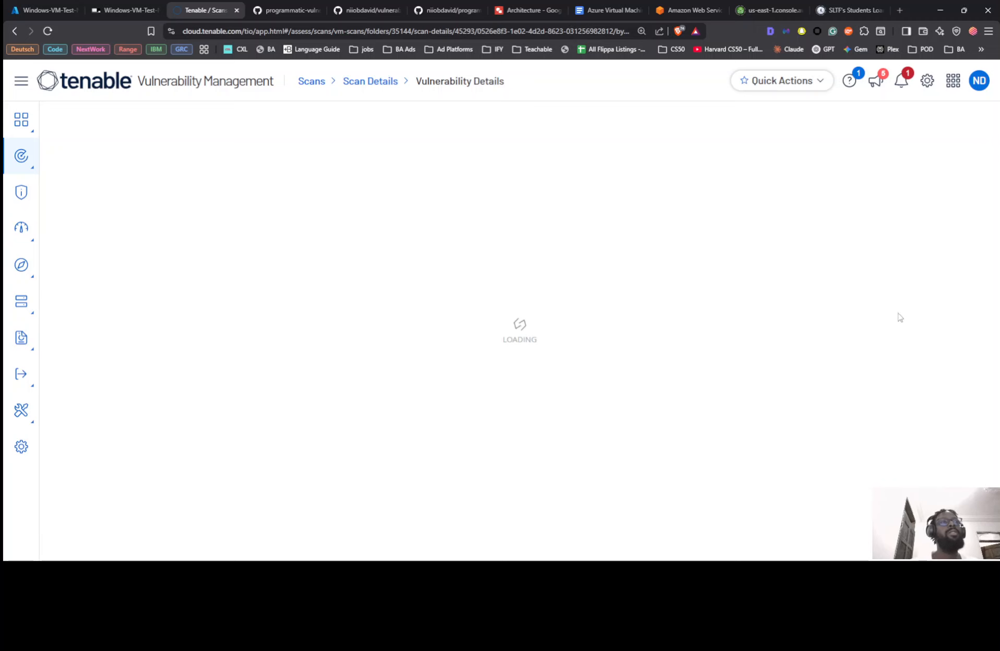
pyautogui.scroll(-5, 810, 422)
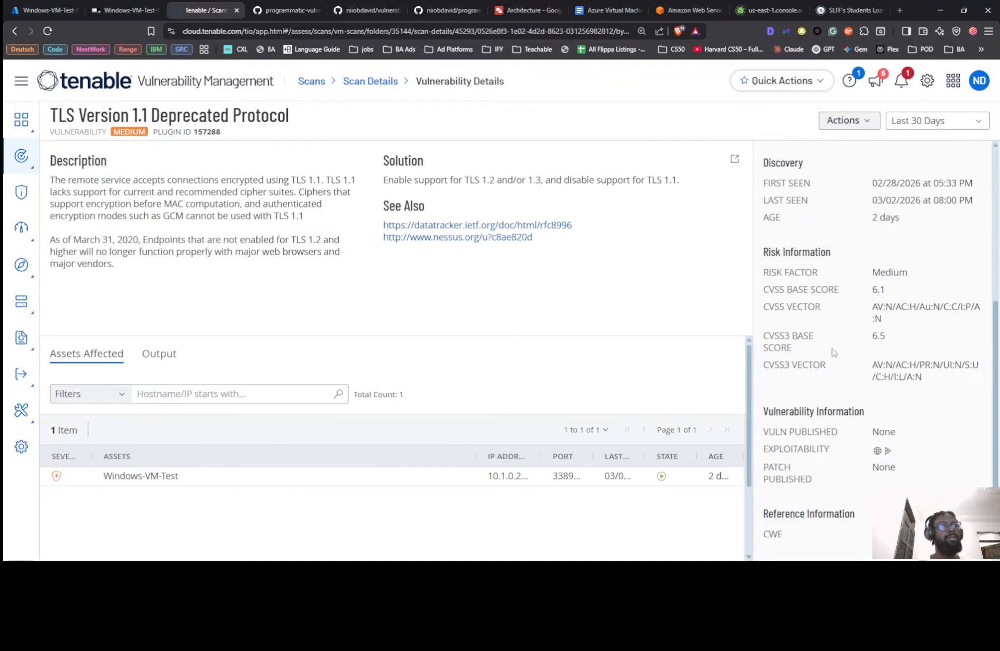
pyautogui.scroll(5, 846, 366)
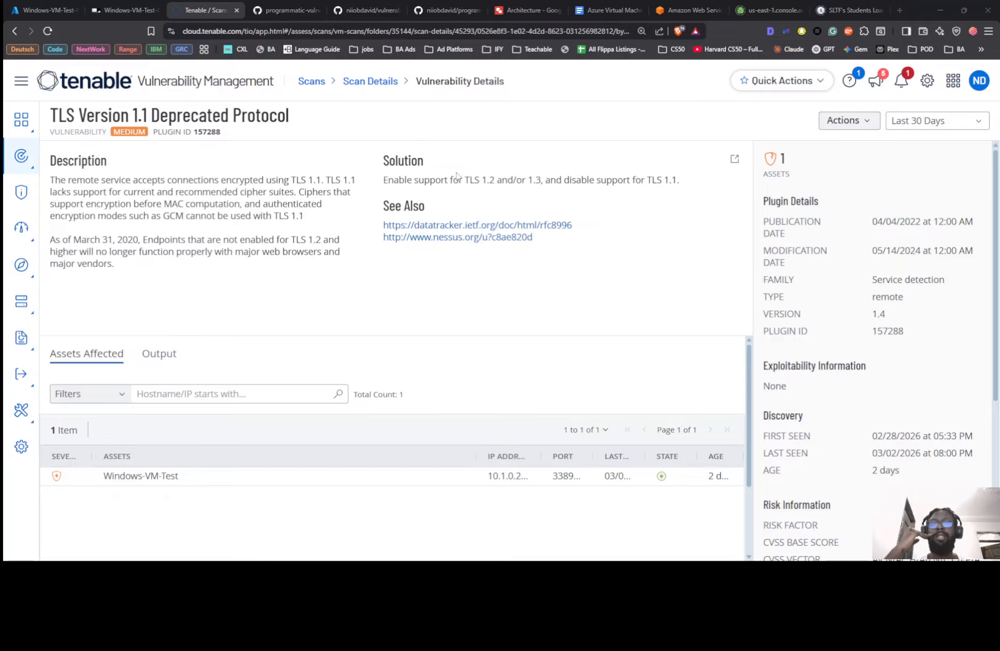
pyautogui.hotkey('alt', 'Tab')
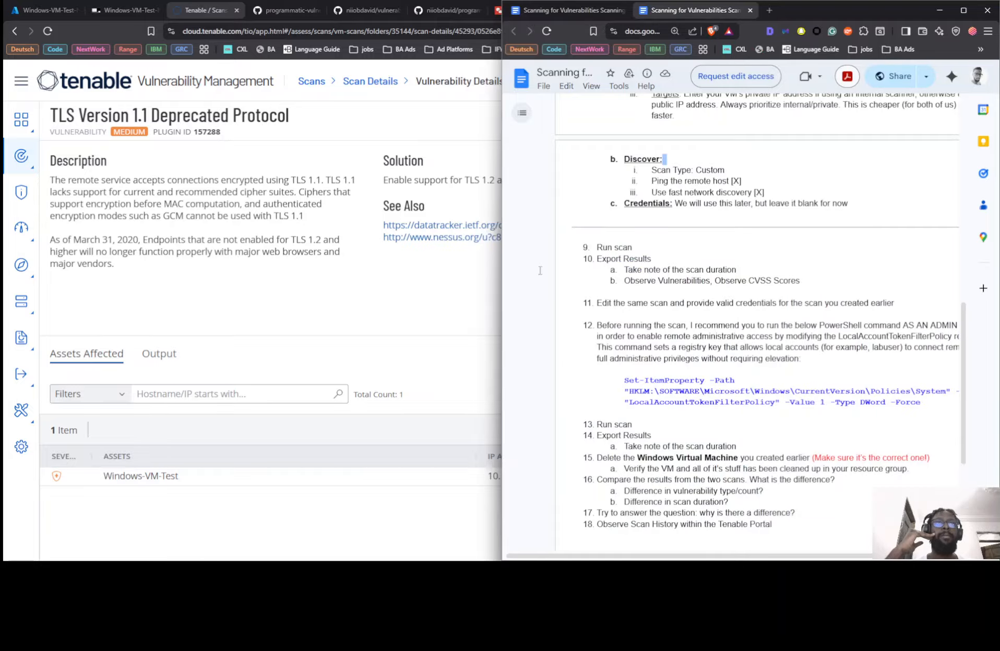
pyautogui.hotkey('alt', 'Tab')
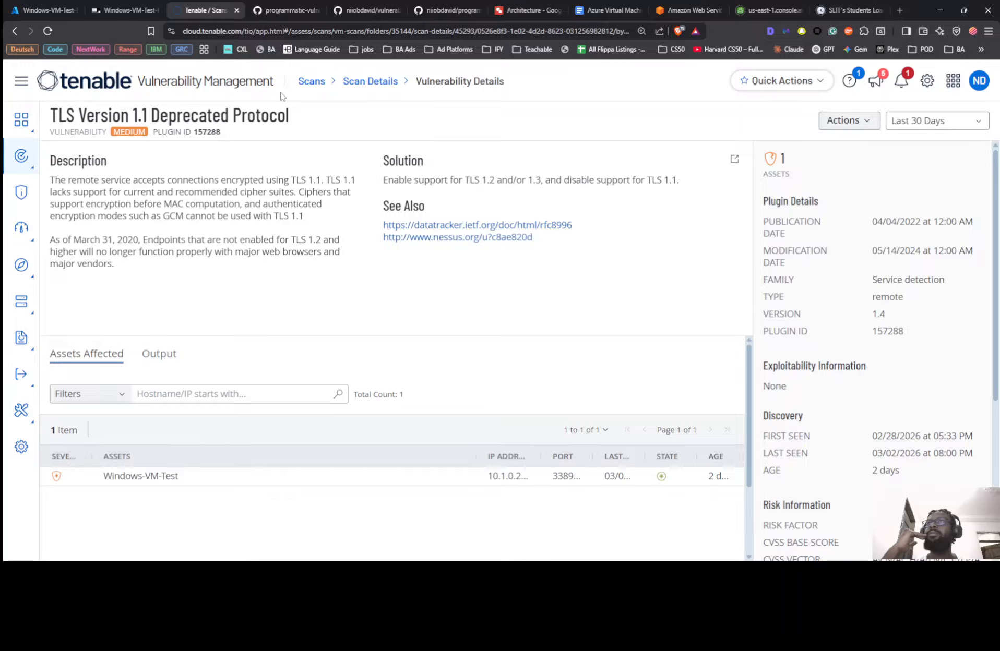
# Return to the scans list and open the Windows-VM-Test-Nii summary to check its scan duration
pyautogui.click(381, 82)
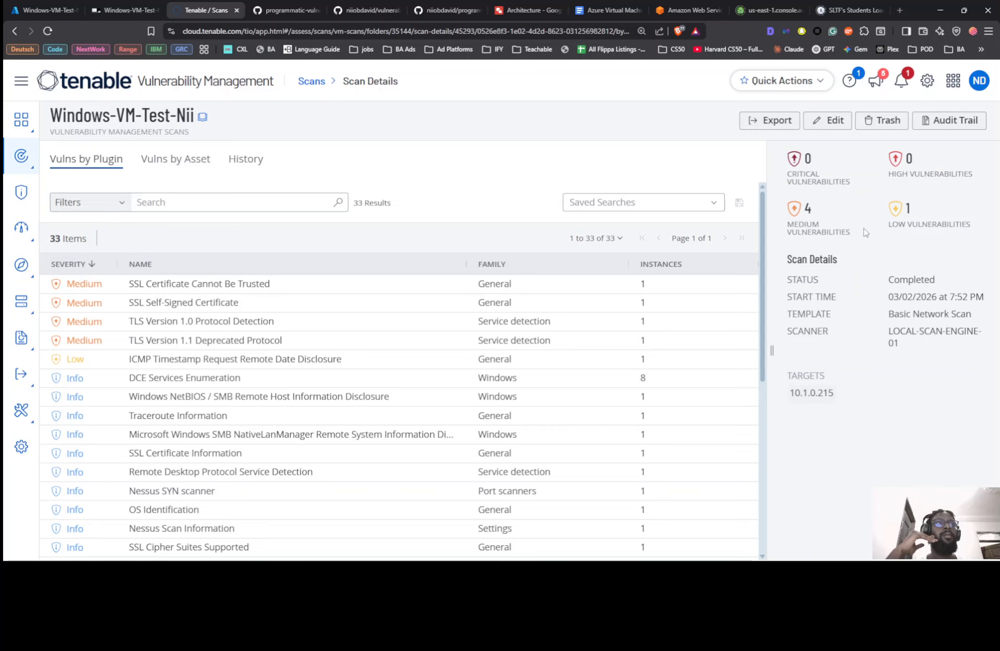
pyautogui.click(313, 83)
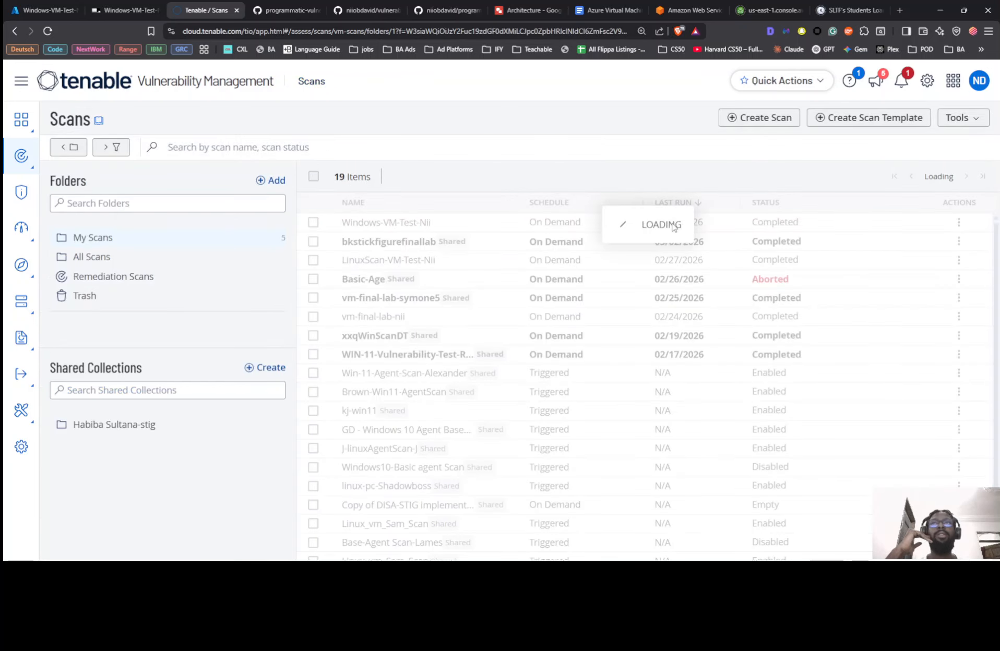
pyautogui.click(728, 226)
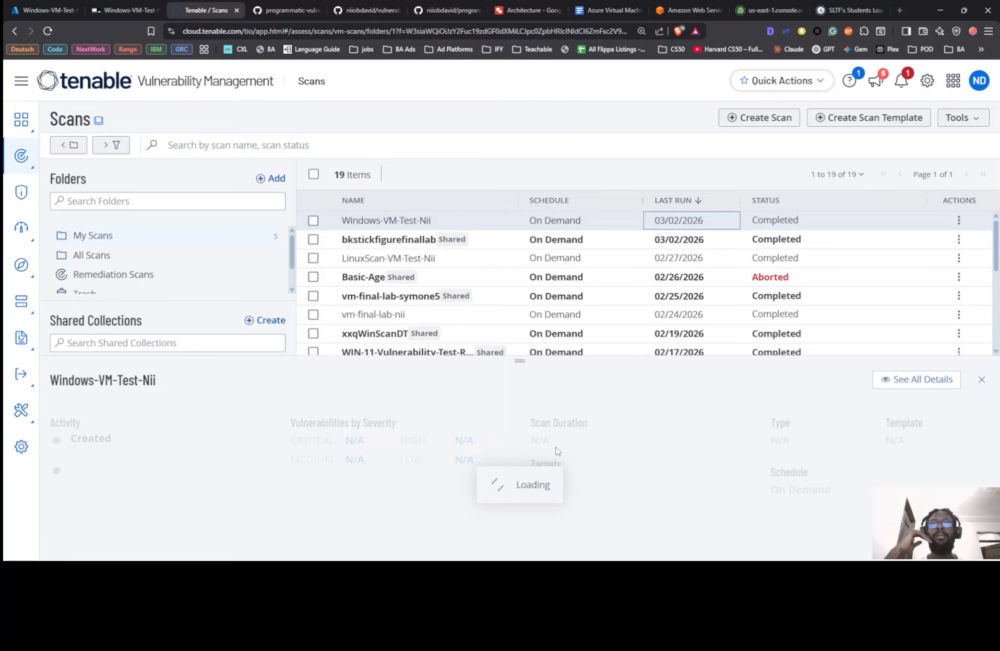
pyautogui.click(776, 224)
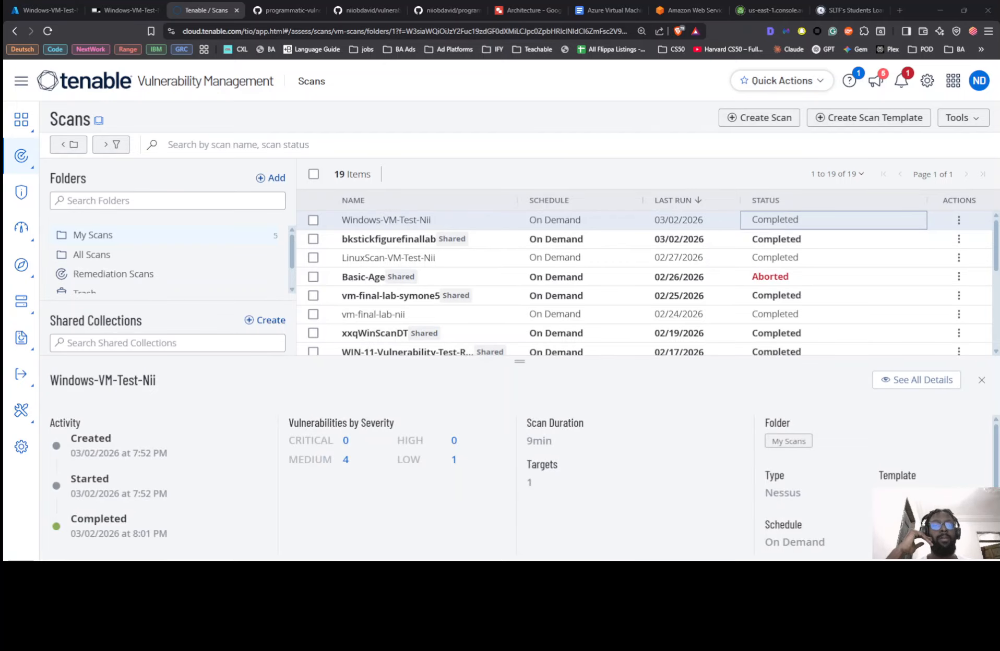
# Switch to the Windows-VM-Test-Nii note in Notepad and add the line "Unauthenticated Scan => 9mins" below the existing entries
pyautogui.moveTo(914, 559); pyautogui.dragTo(802, 107)
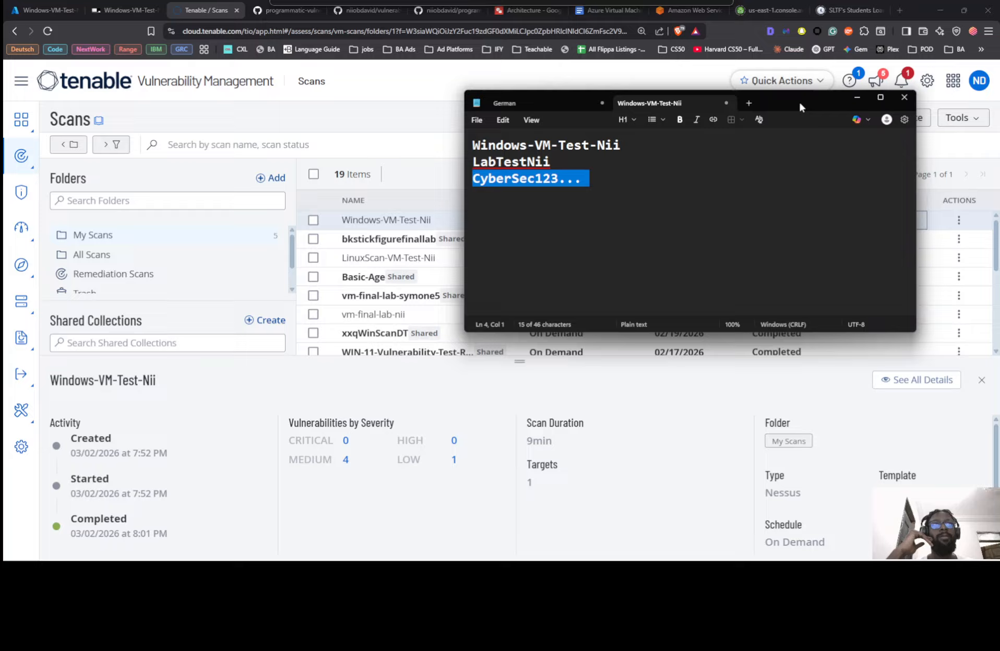
pyautogui.click(742, 224)
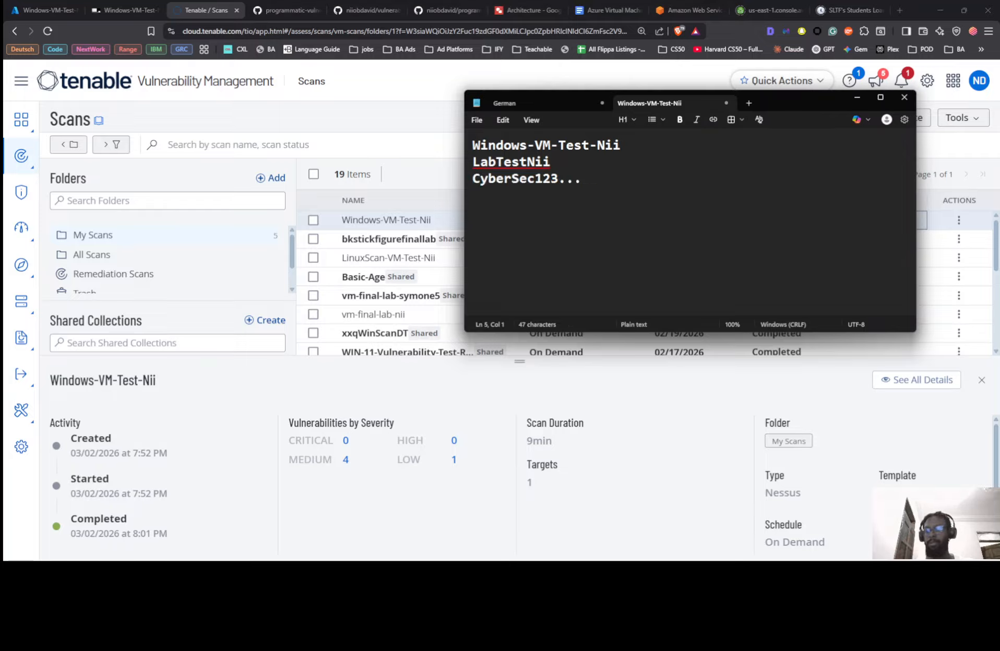
pyautogui.write('Unaut')
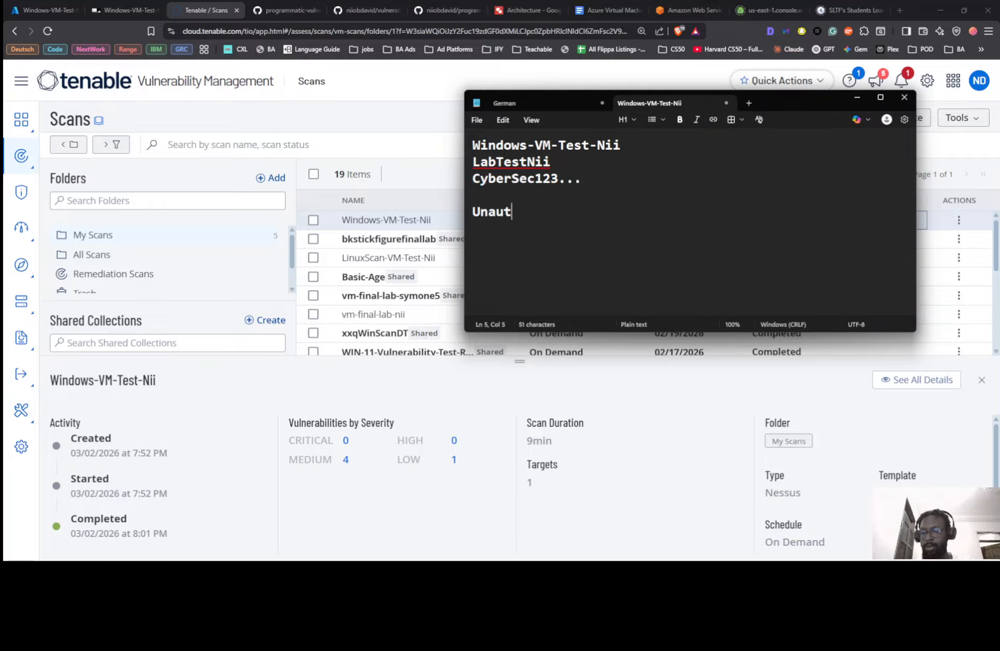
pyautogui.write('henti')
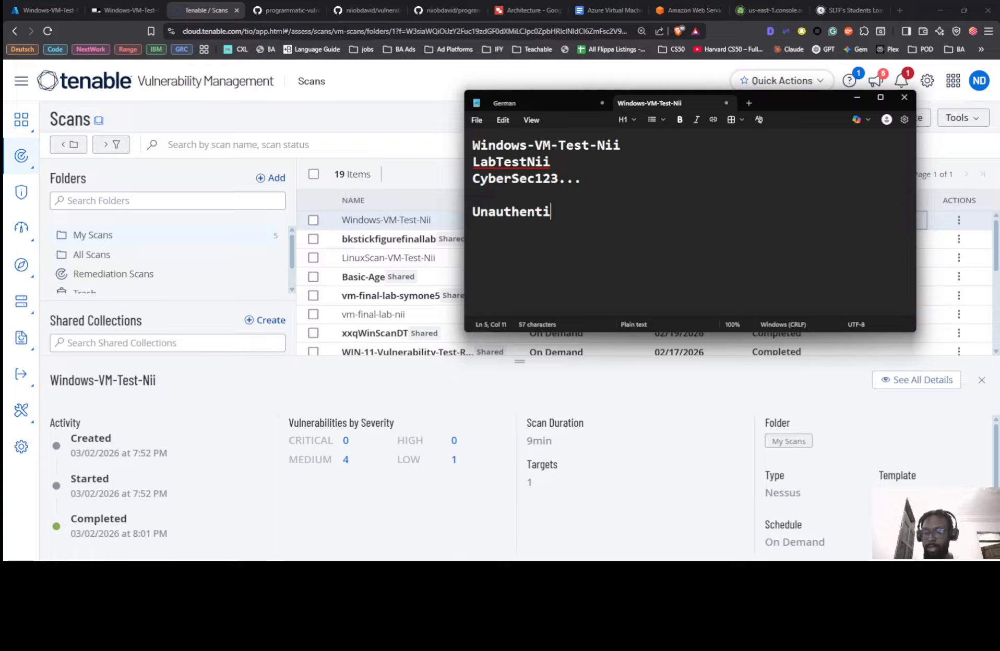
pyautogui.write('cated ')
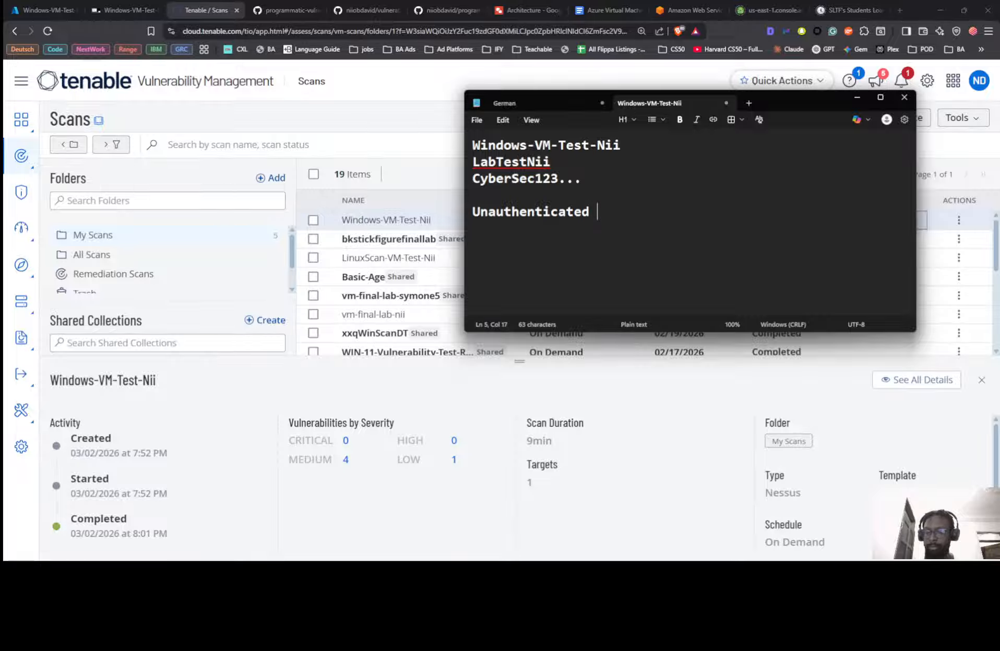
pyautogui.write('Scan')
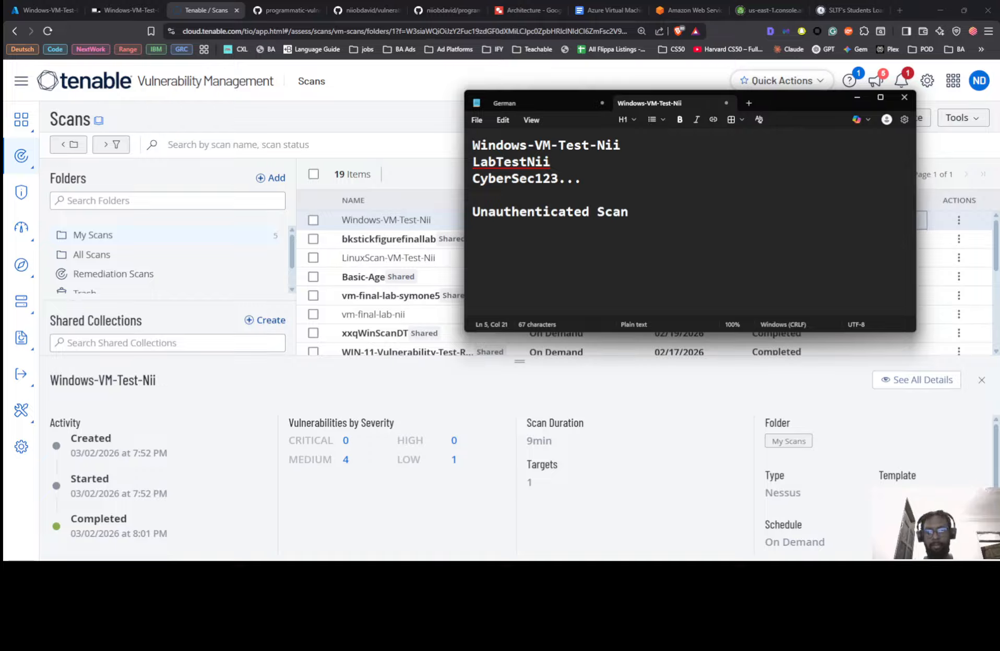
pyautogui.write(' => ')
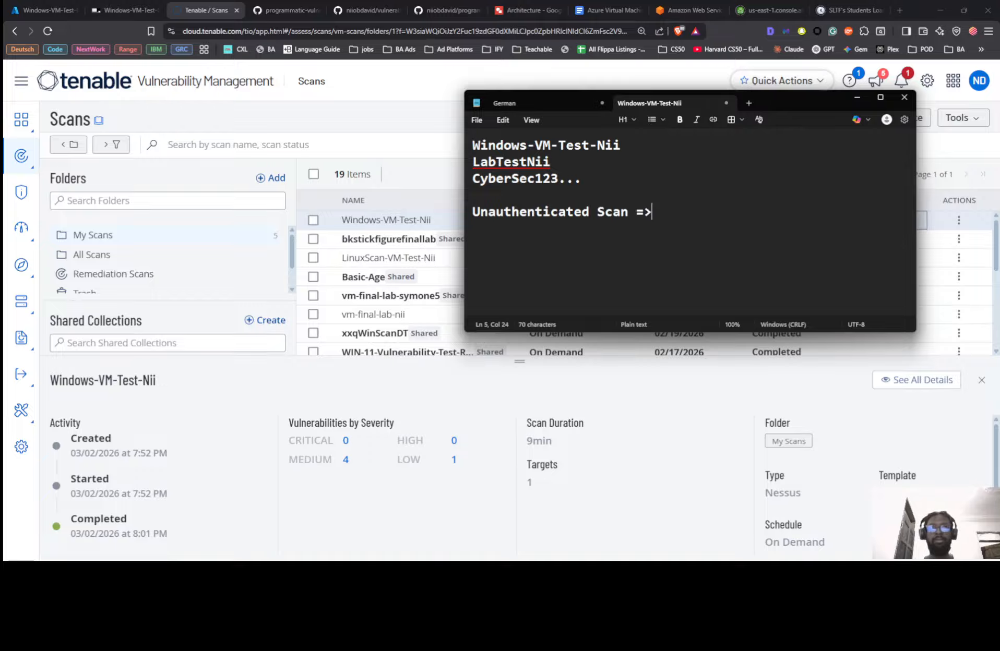
pyautogui.write('9mins')
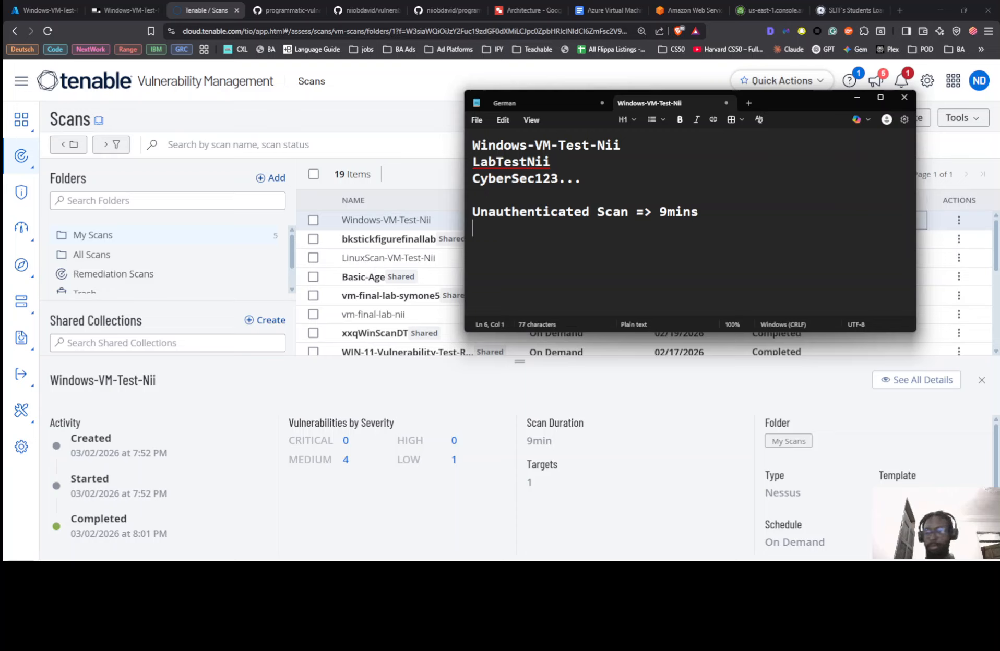
# Add the line "Authenticated Scan time =>" below the unauthenticated scan entry in the note
pyautogui.write(' Authent')
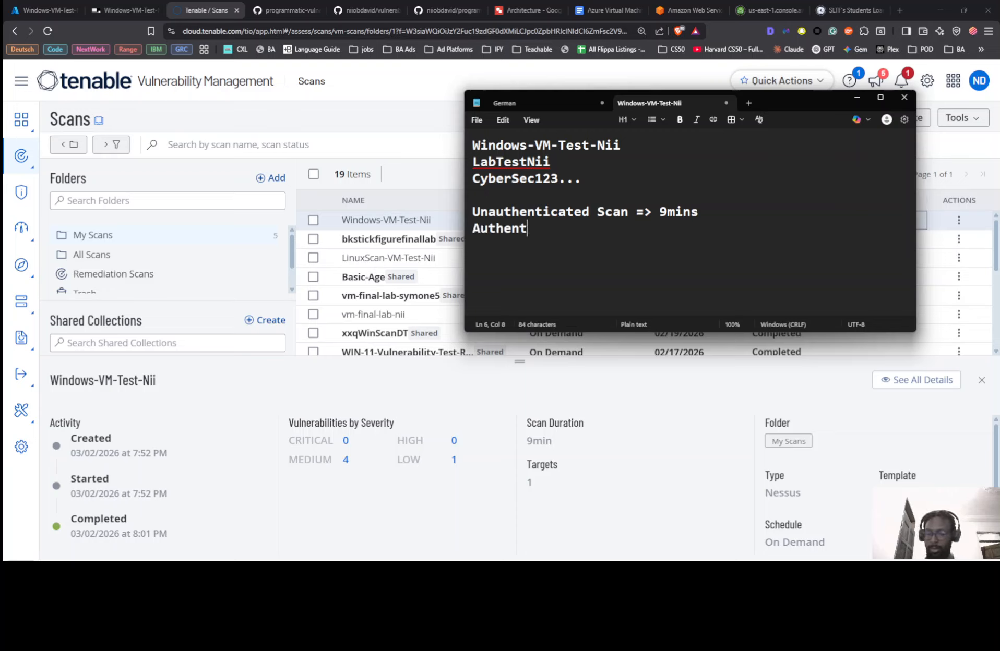
pyautogui.write('icated')
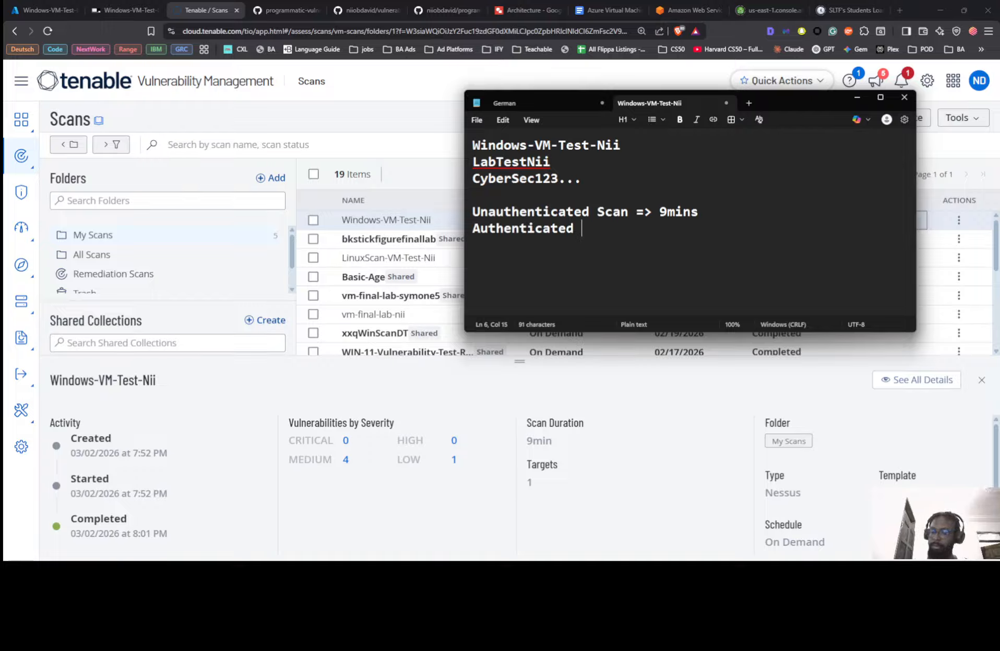
pyautogui.write(' Scan')
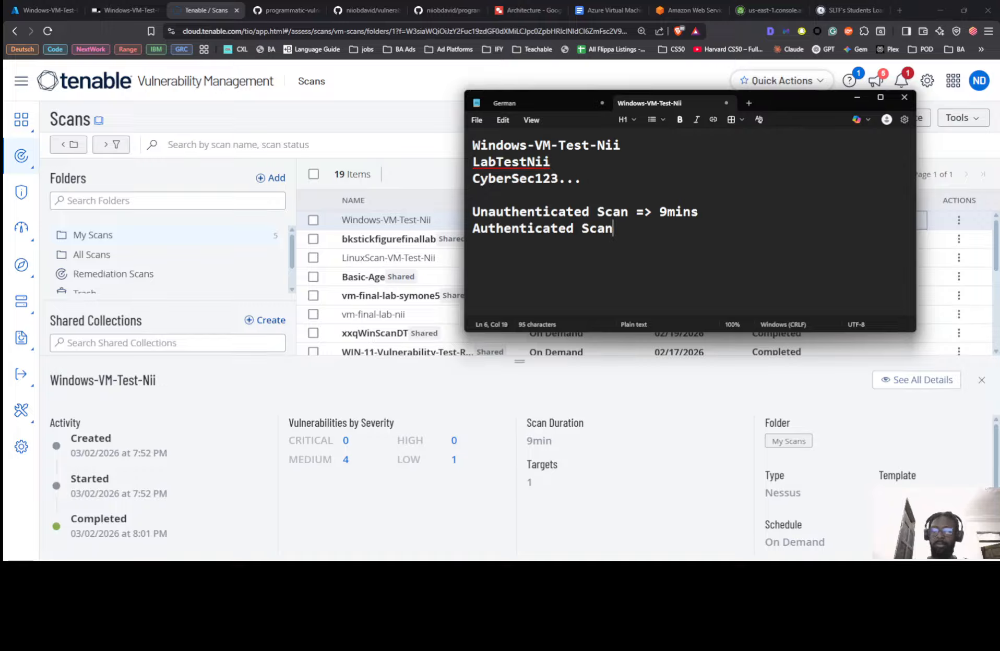
pyautogui.write(' time')
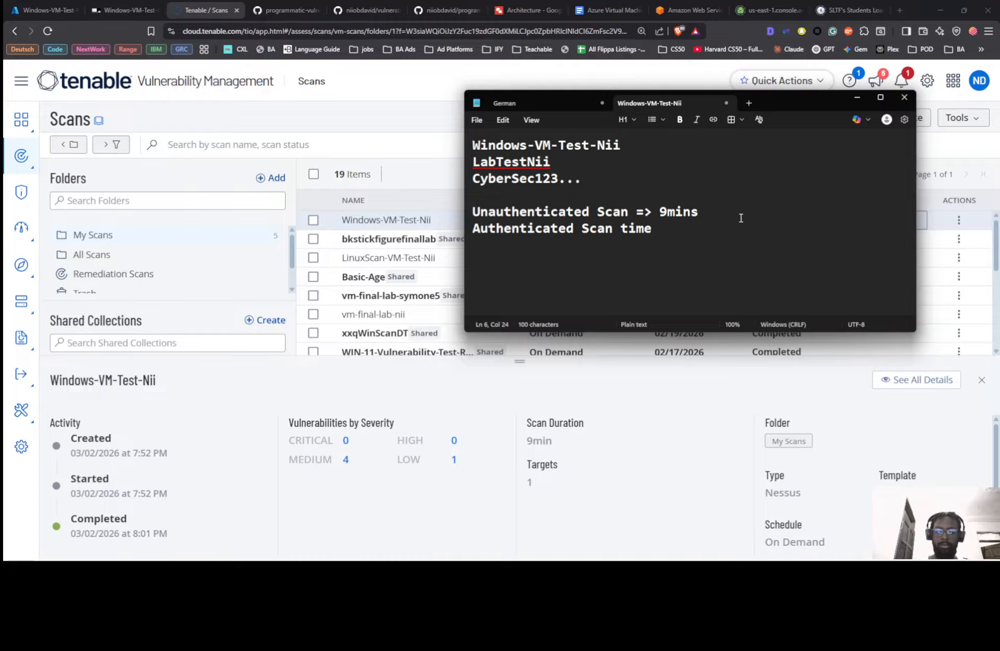
pyautogui.write(' =>')
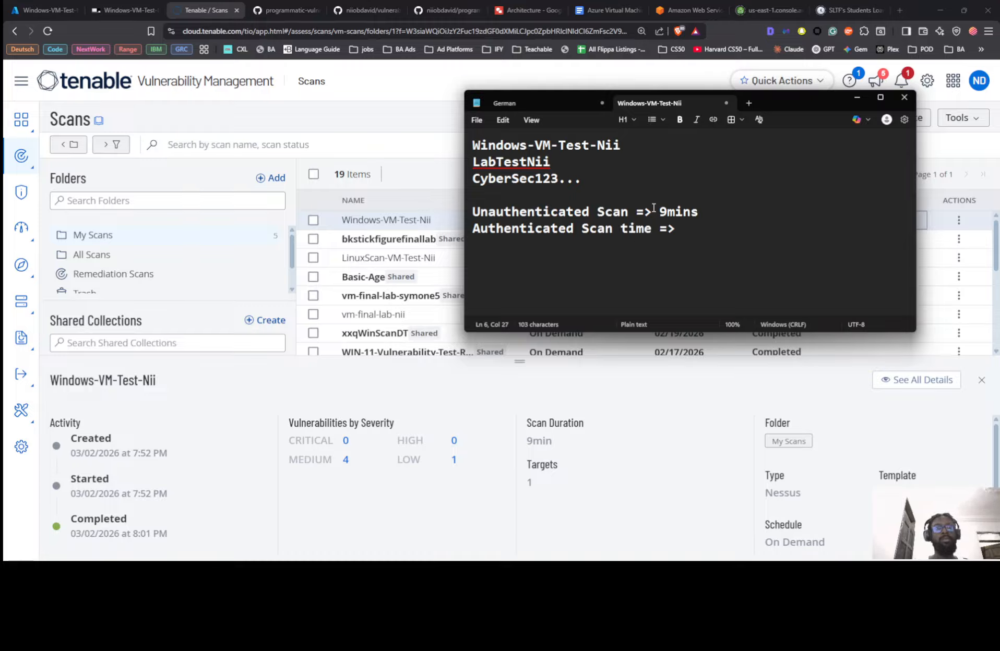
# Reword the unauthenticated entry as "Unauthenticated Scan time => 9mins" and return to the lab instructions in Google Docs
pyautogui.click(636, 211)
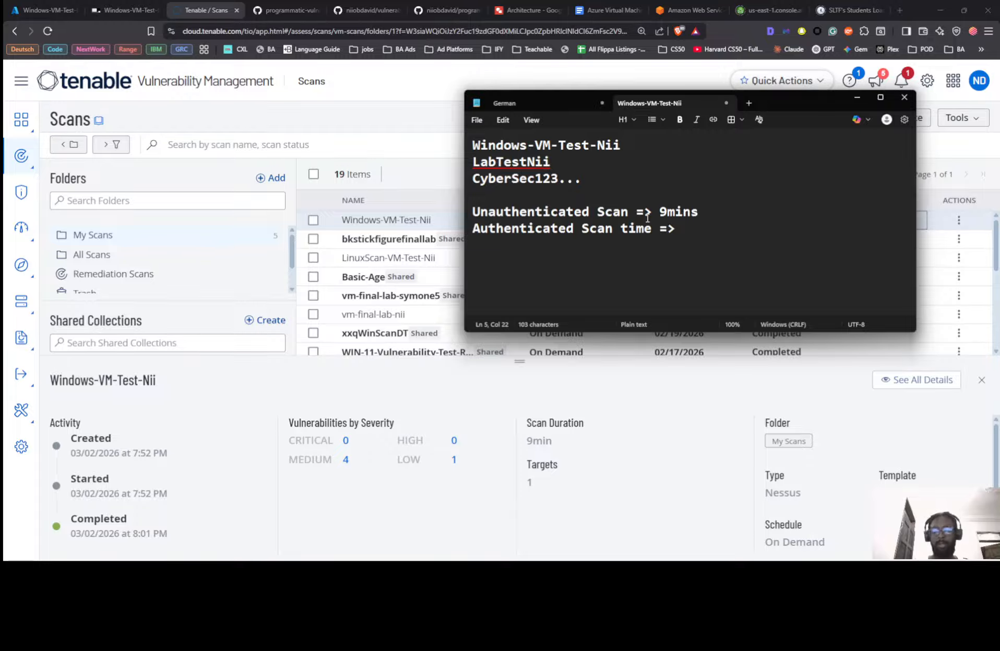
pyautogui.write('time')
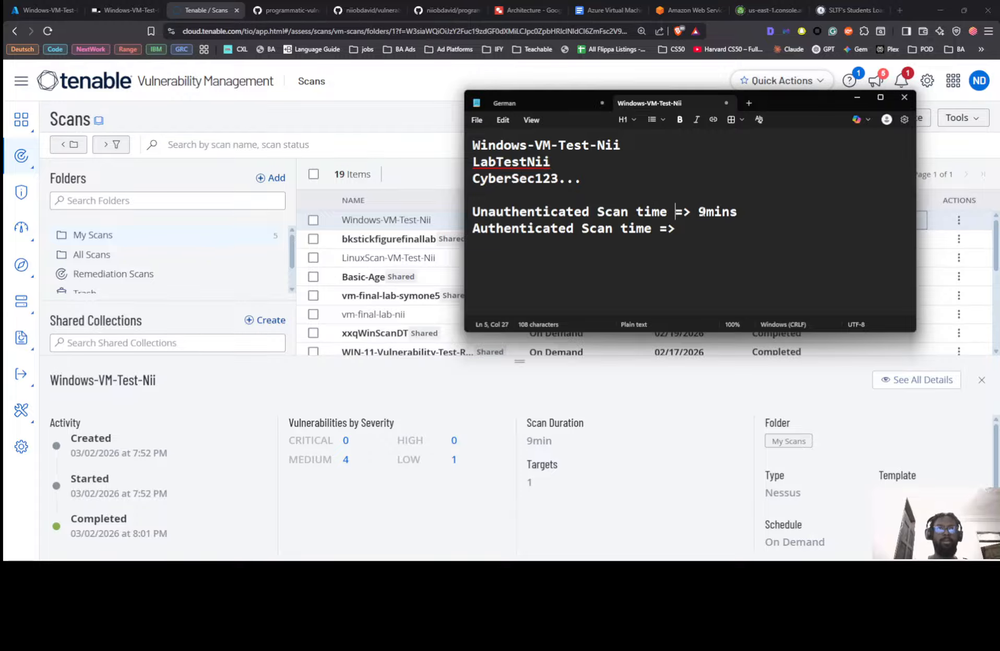
pyautogui.click(856, 97)
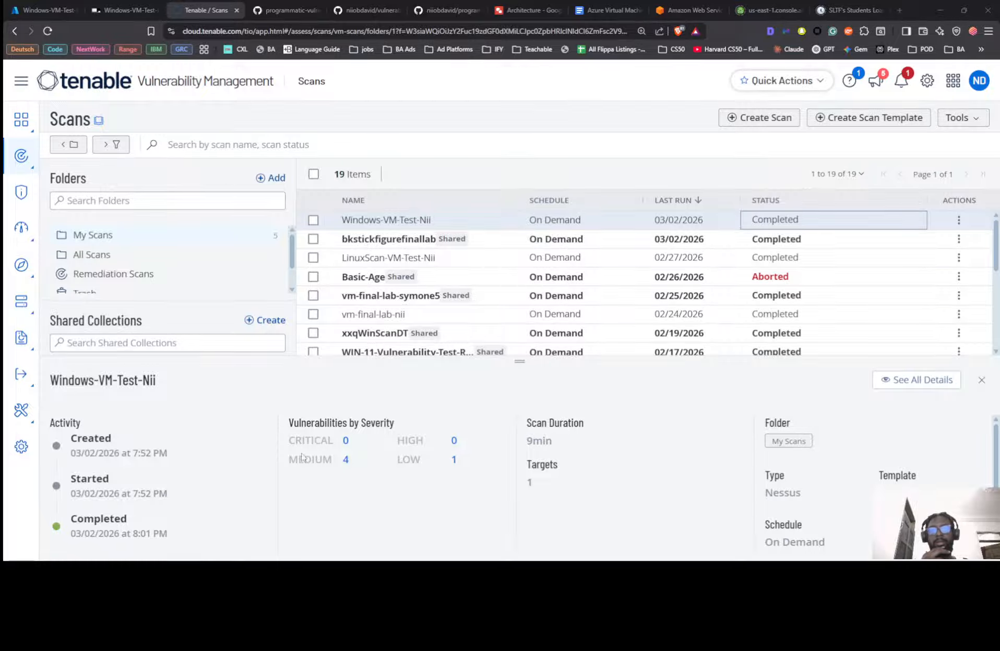
pyautogui.hotkey('alt', 'Tab')
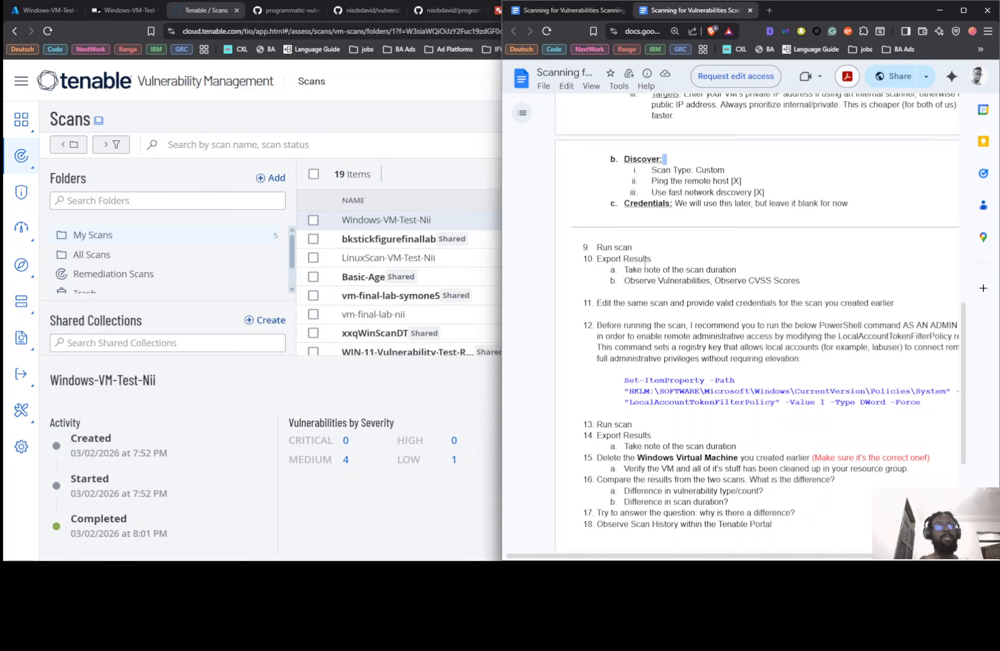
# Return to Tenable and export the completed Windows-VM-Test-Nii scan results as a PDF
pyautogui.click(470, 95)
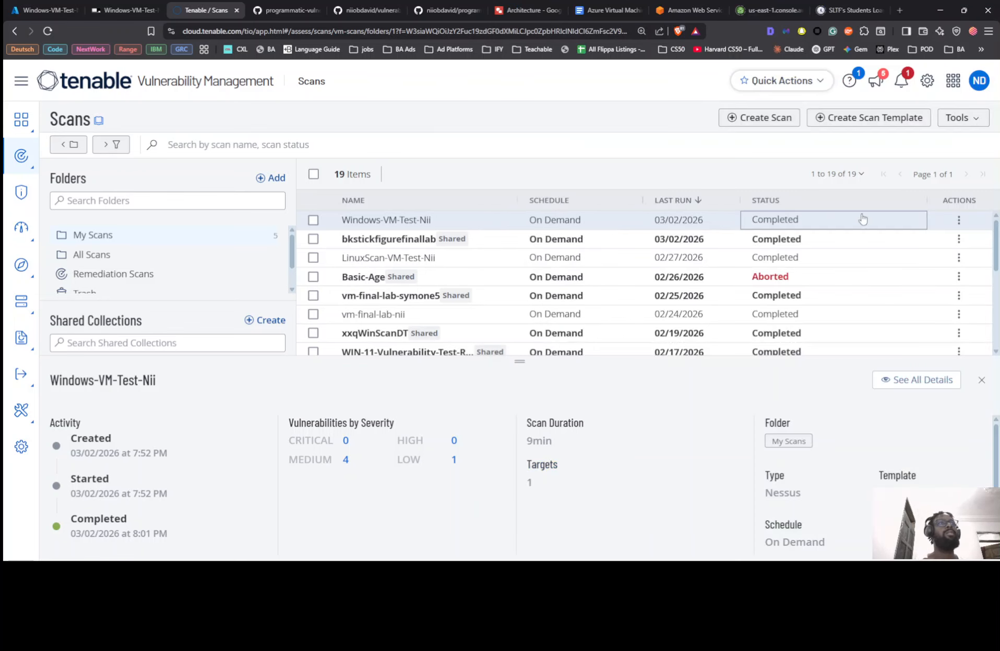
pyautogui.click(959, 219)
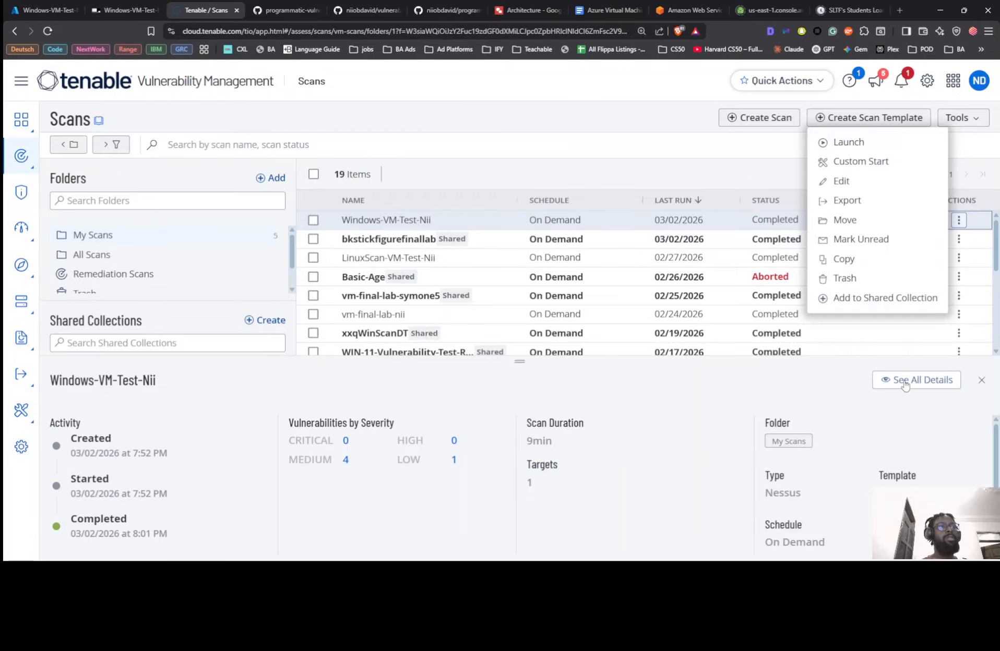
pyautogui.click(838, 202)
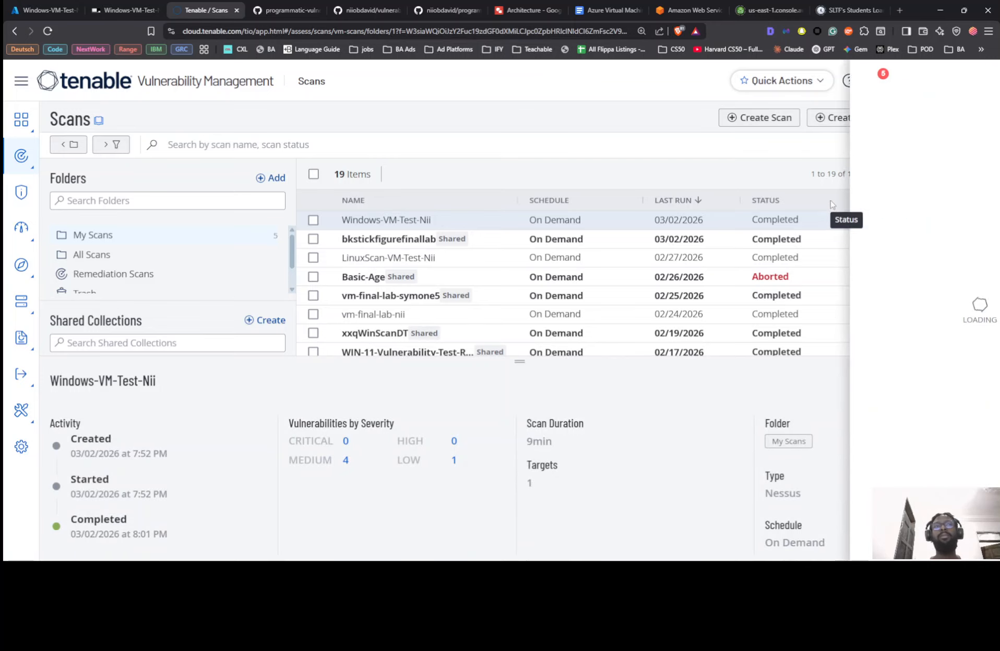
pyautogui.click(805, 226)
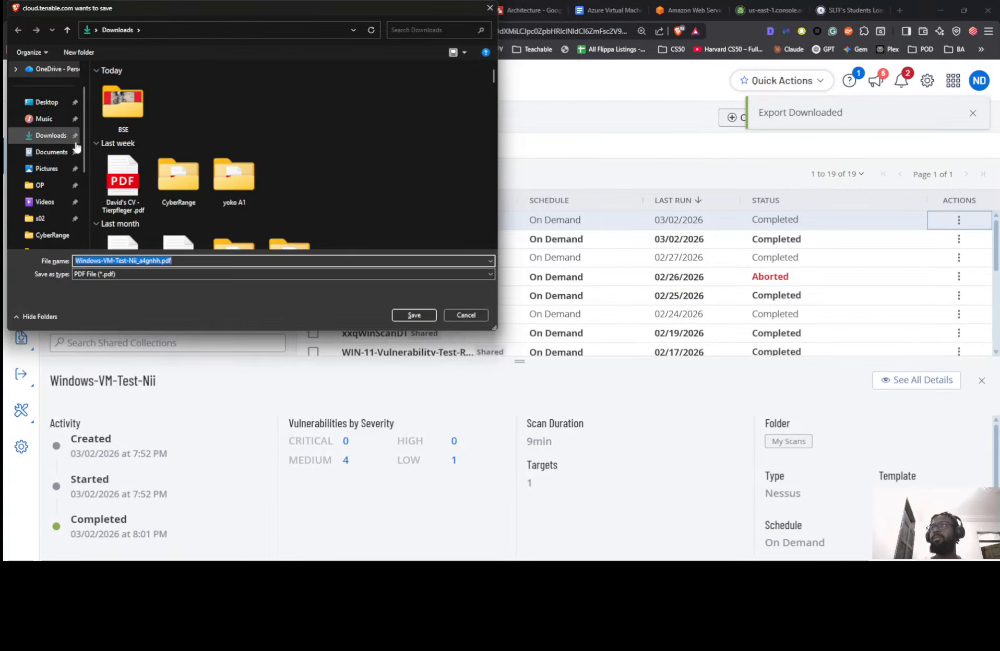
# Browse to the Scan folder inside Downloads\CyberRange and delete the old Windows Authenticated Scan.pdf
pyautogui.doubleClick(175, 174)
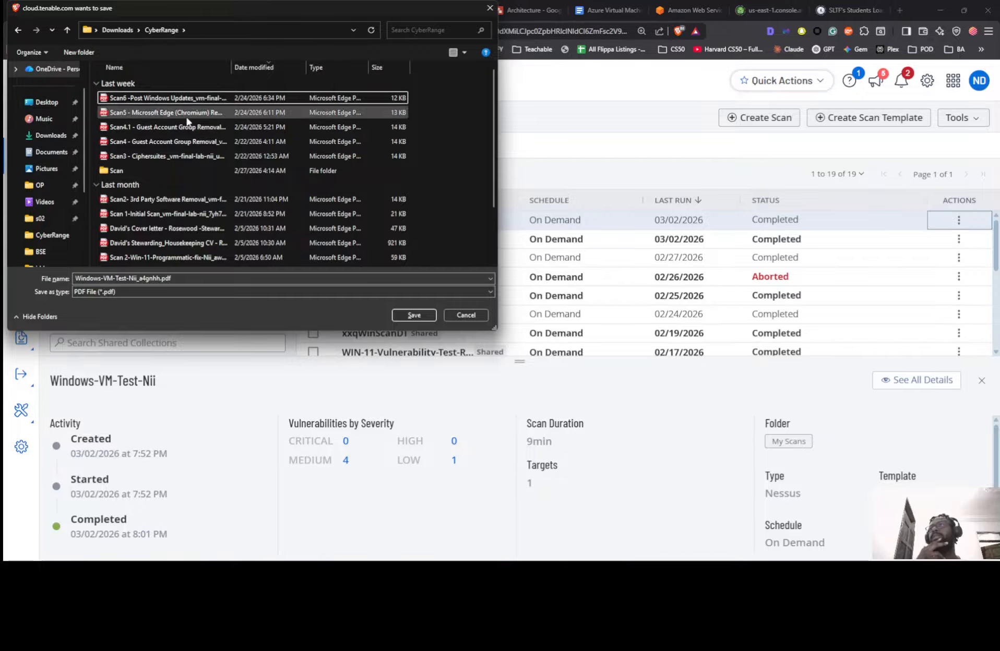
pyautogui.doubleClick(160, 171)
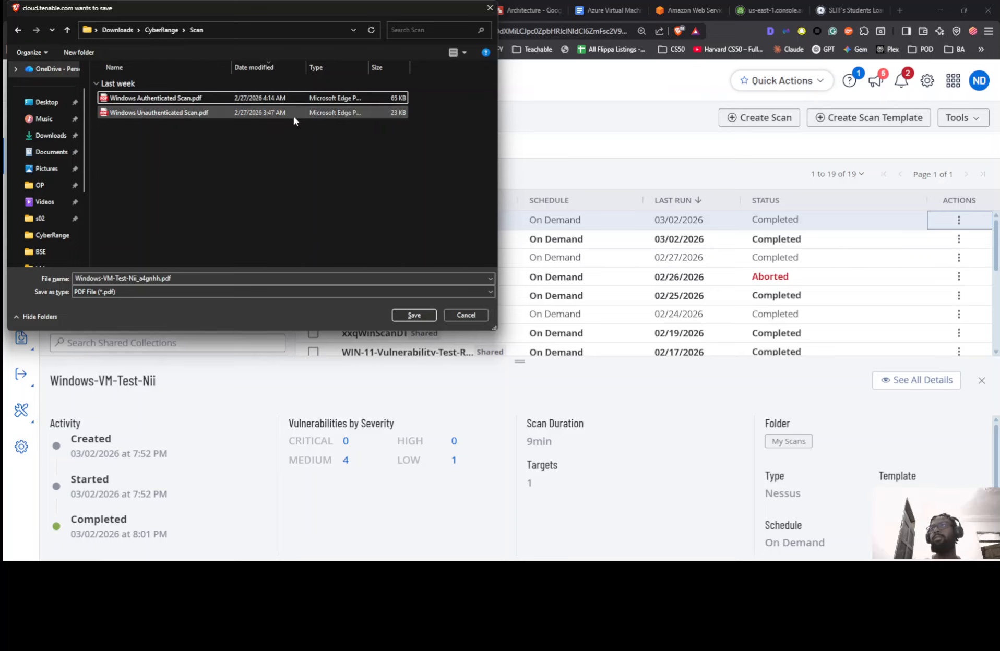
pyautogui.click(156, 99)
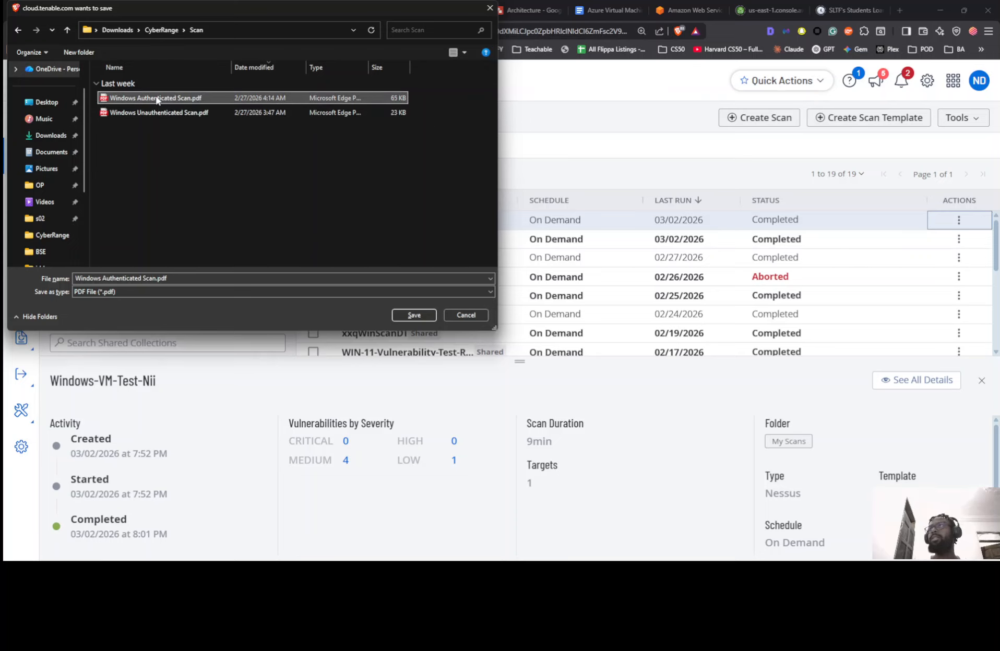
pyautogui.press('Delete')
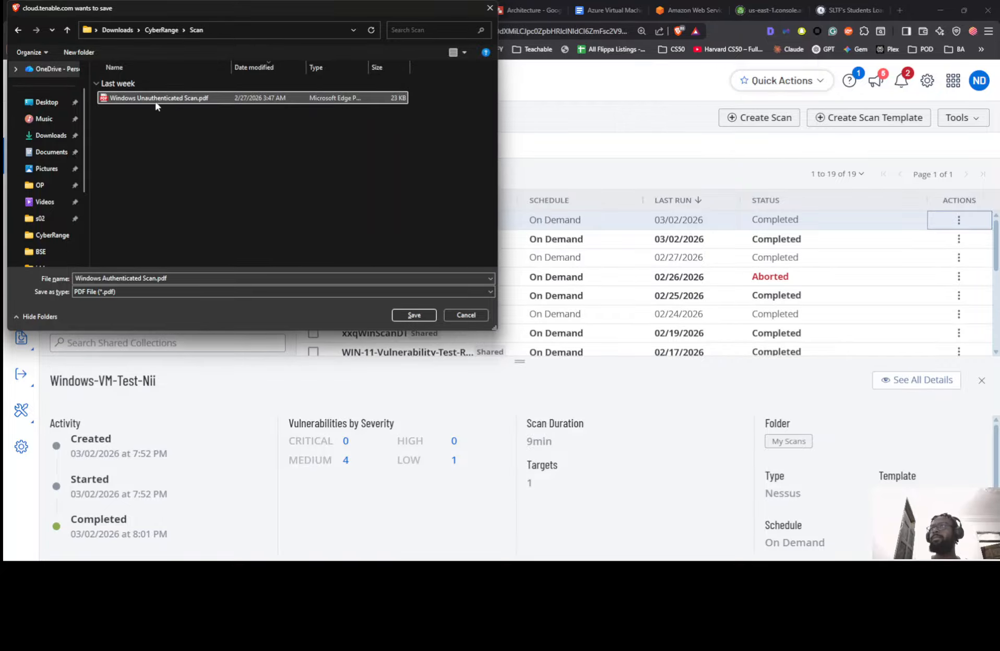
# Save the exported report as Windows Unauthenticated Scan.pdf in the Scan folder, replacing the existing file
pyautogui.press('Delete')
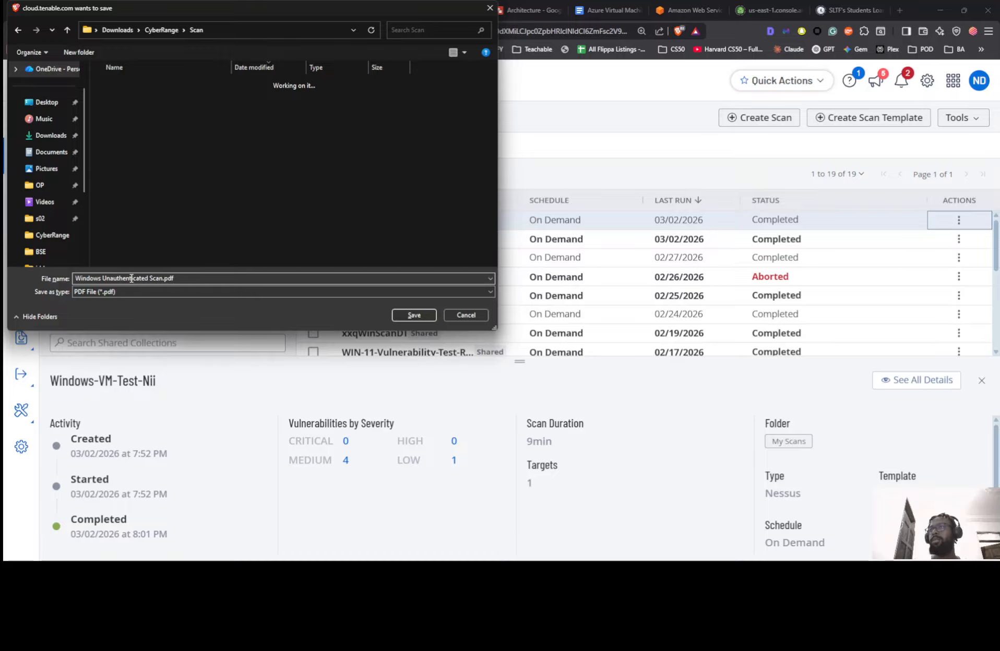
pyautogui.click(420, 313)
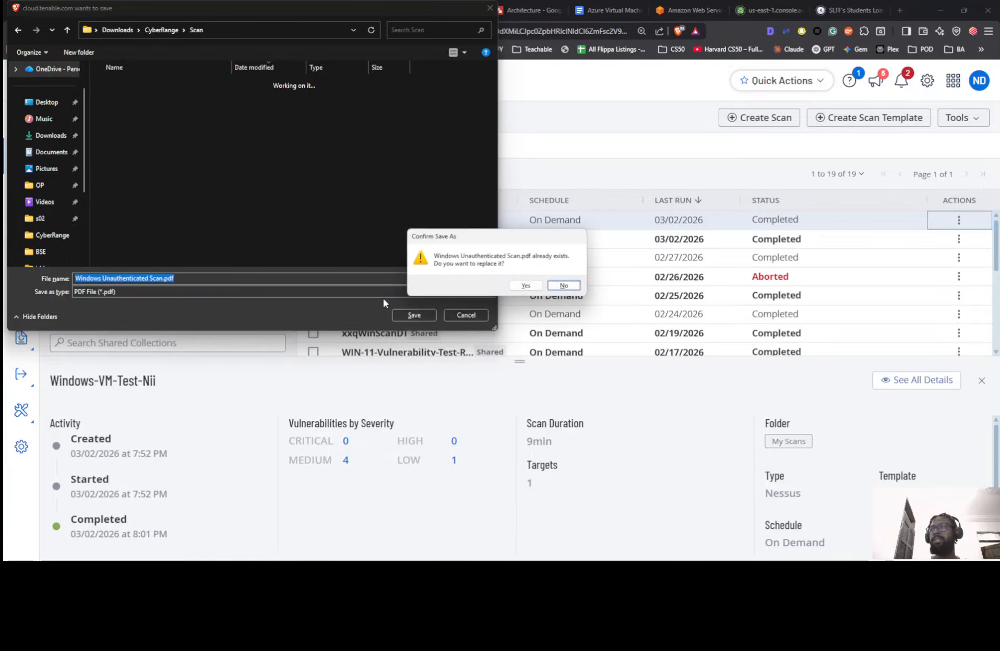
pyautogui.click(525, 286)
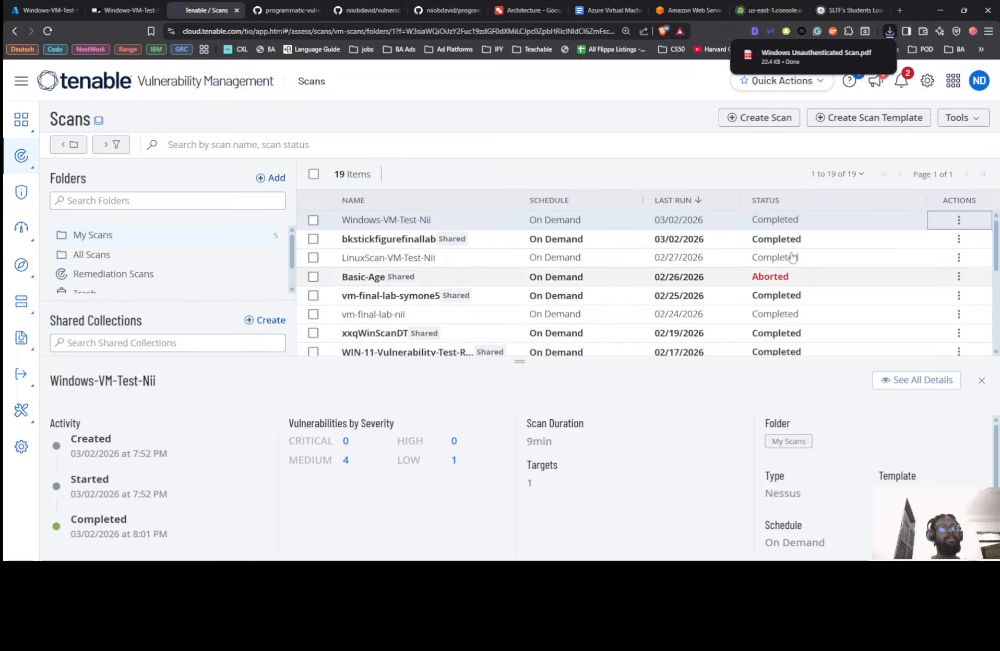
# Check the next lab instruction in Google Docs, return to Tenable and open the credentials settings of the Windows-VM-Test-Nii scan for editing
pyautogui.moveTo(791, 255)
pyautogui.hotkey('alt', 'Tab')
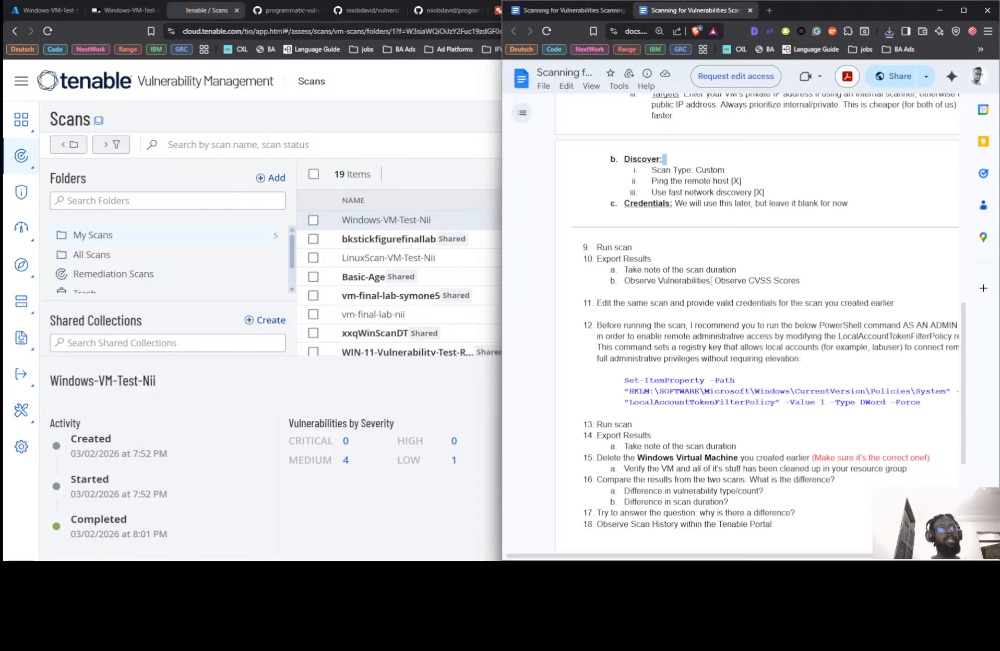
pyautogui.click(435, 129)
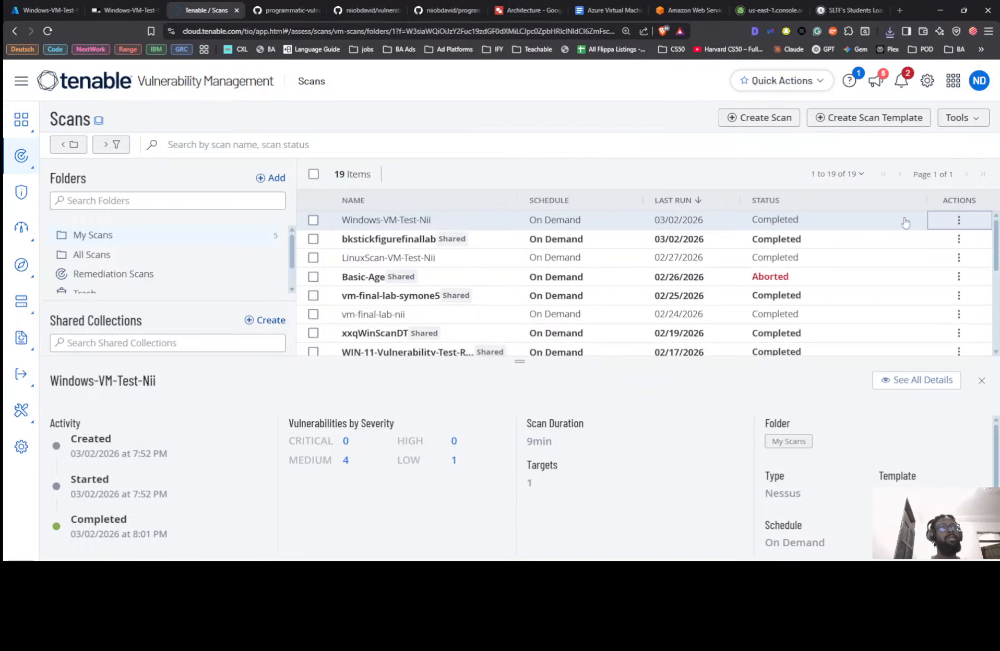
pyautogui.click(958, 220)
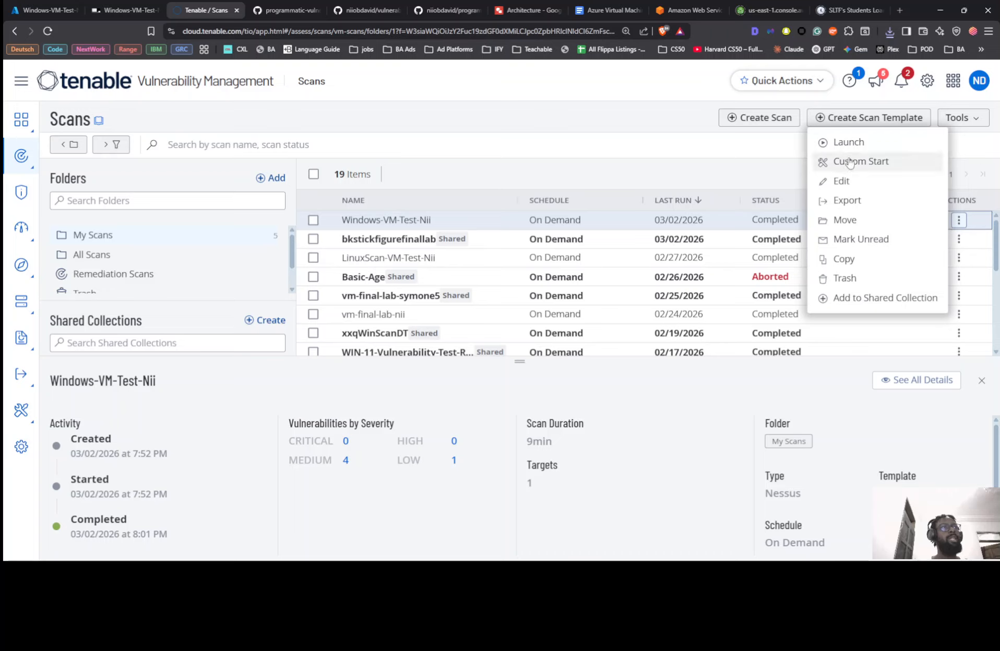
pyautogui.click(842, 181)
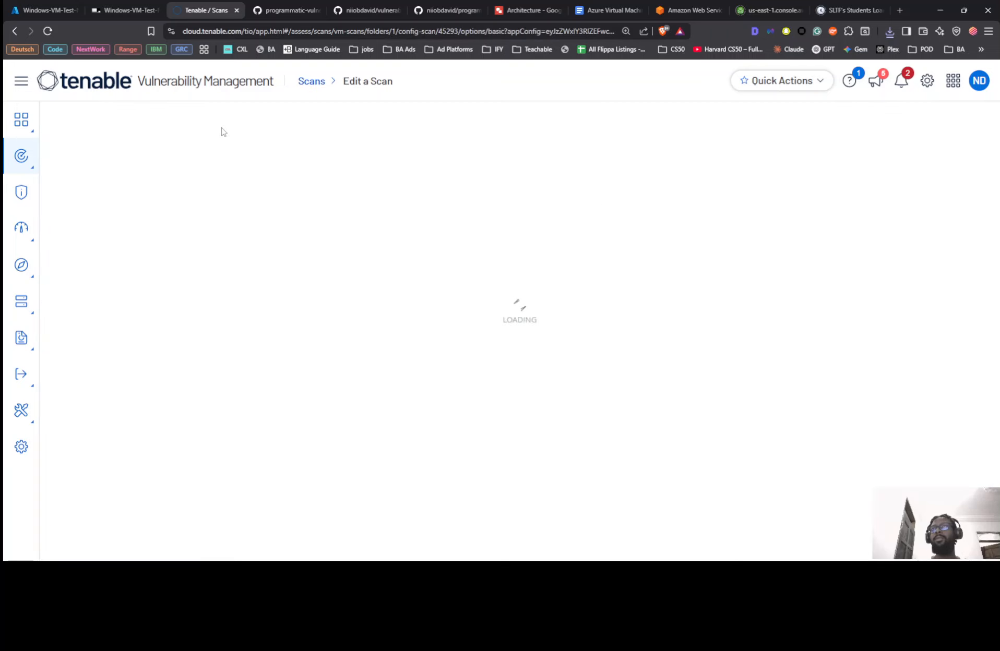
pyautogui.click(104, 317)
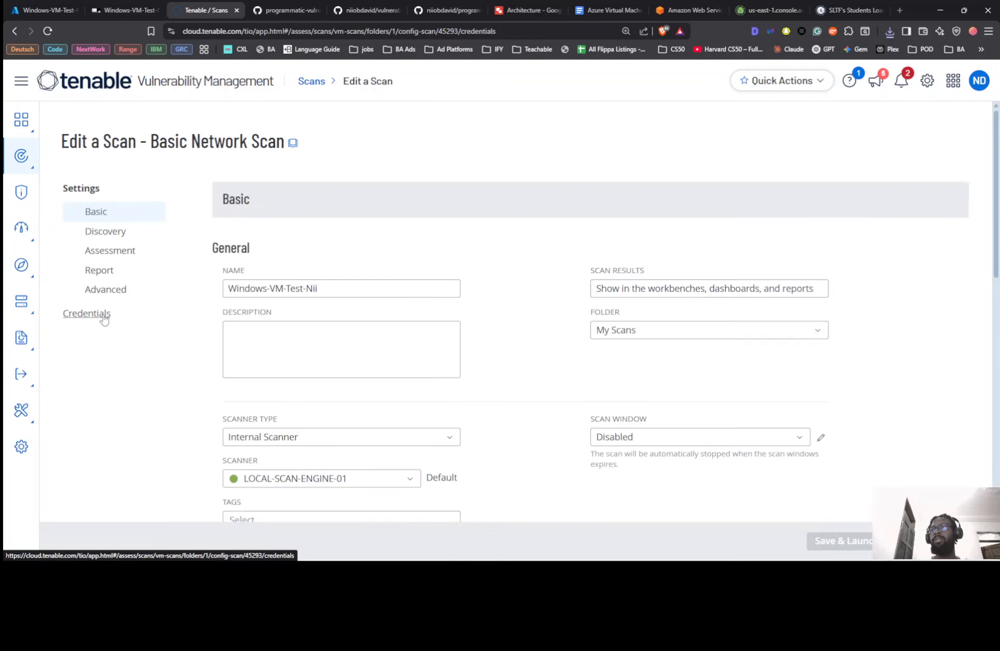
# Add a new Windows credential from the Host category to the scan
pyautogui.click(305, 264)
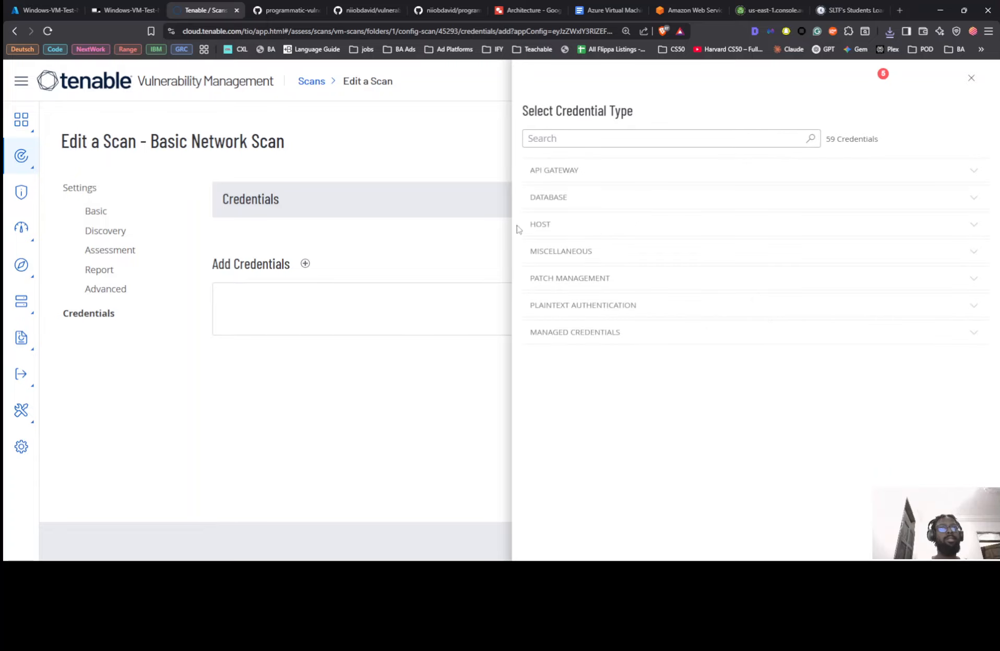
pyautogui.click(975, 225)
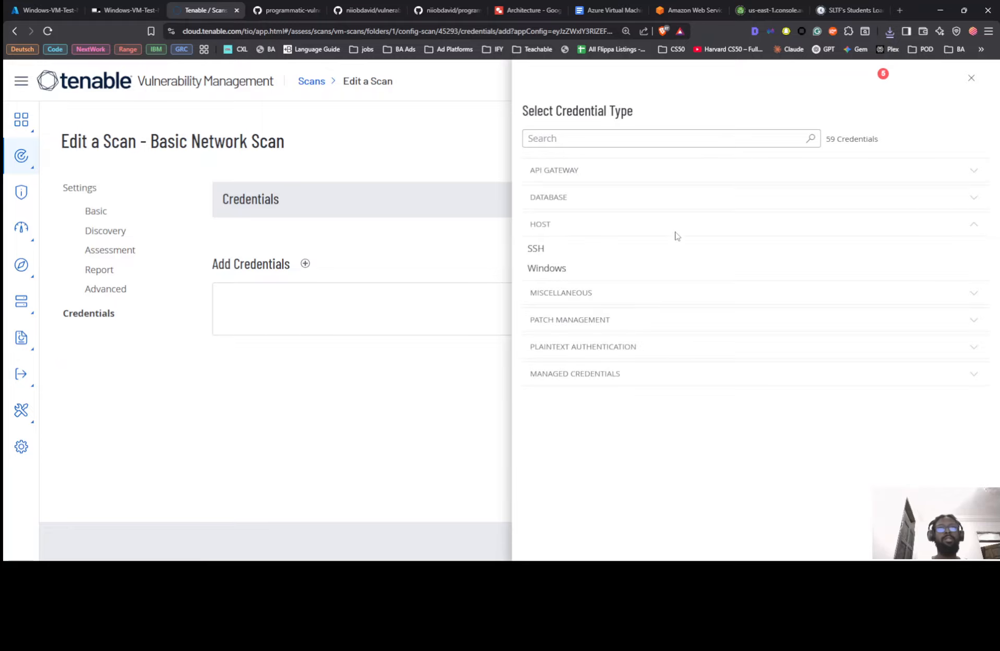
pyautogui.click(535, 272)
pyautogui.click(593, 277)
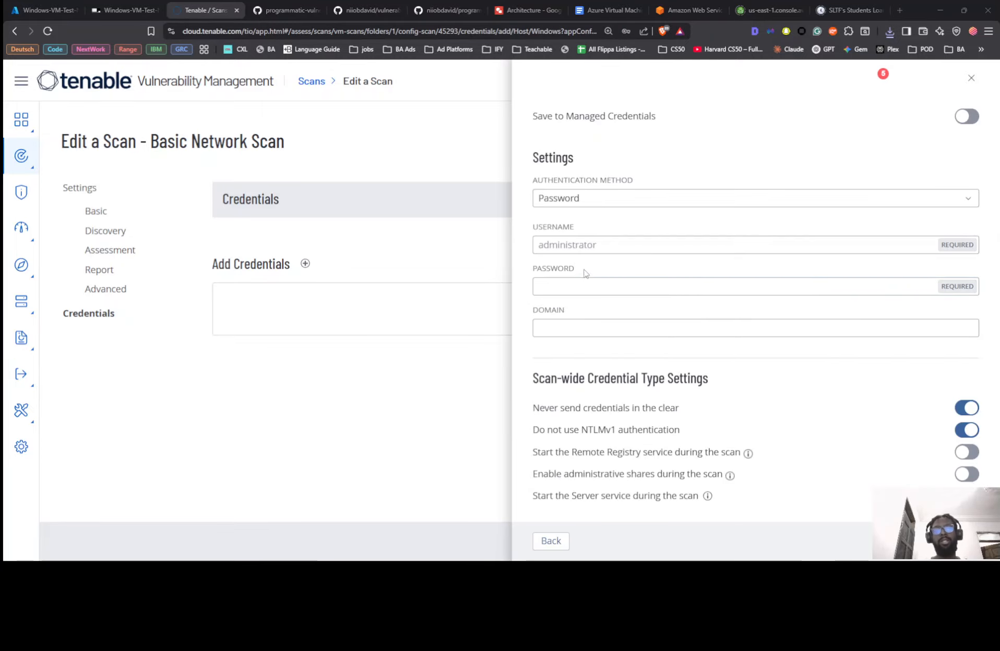
# Copy the VM's username from the Notepad note into the Username field of the Windows credential
pyautogui.hotkey('alt', 'Tab')
pyautogui.doubleClick(518, 164)
pyautogui.hotkey('ctrl', 'c')
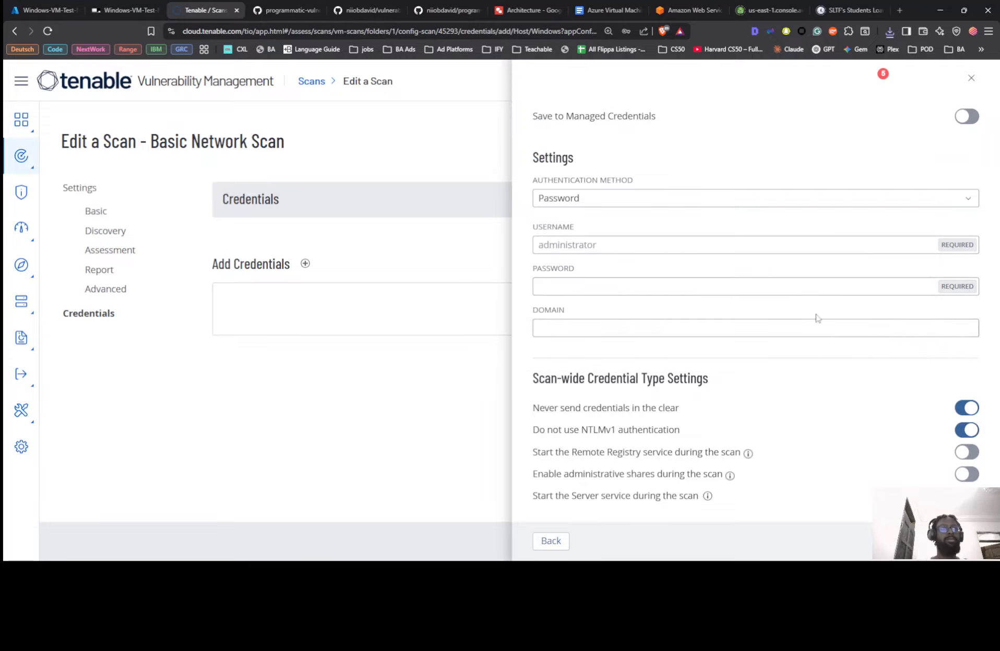
pyautogui.click(872, 422)
pyautogui.click(704, 241)
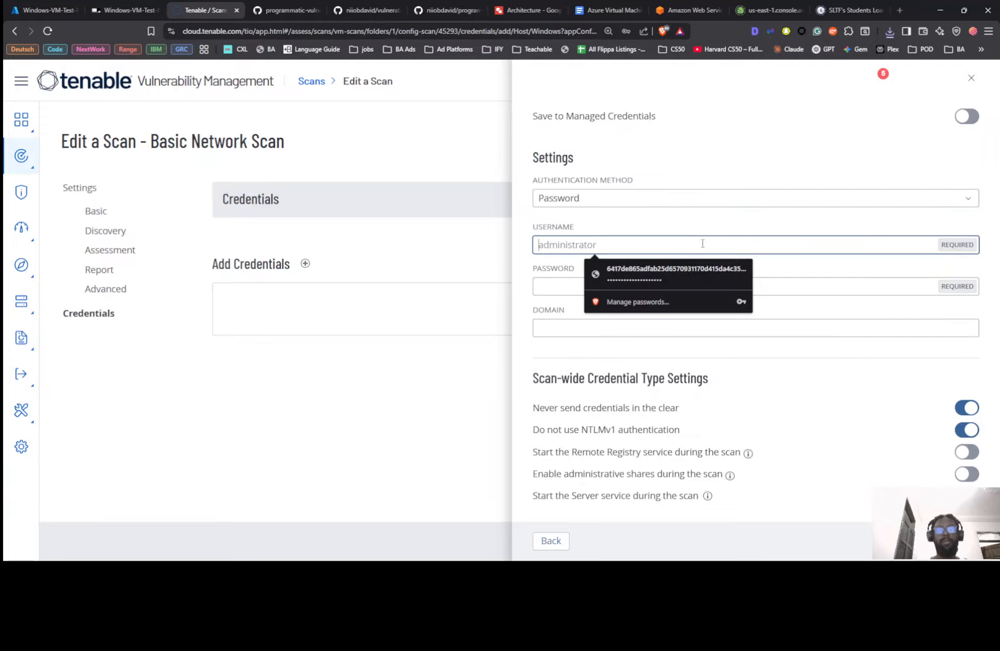
pyautogui.hotkey('ctrl', 'v')
# Copy the VM's account password from the Notepad note into the Password field of the Windows credential
pyautogui.hotkey('alt', 'Tab')
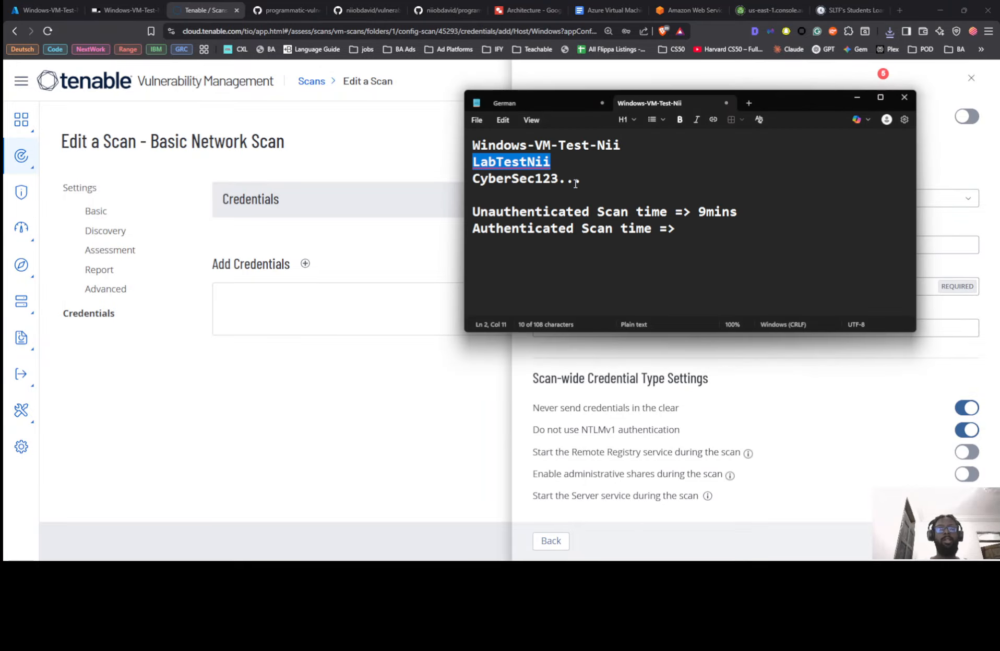
pyautogui.tripleClick(542, 180)
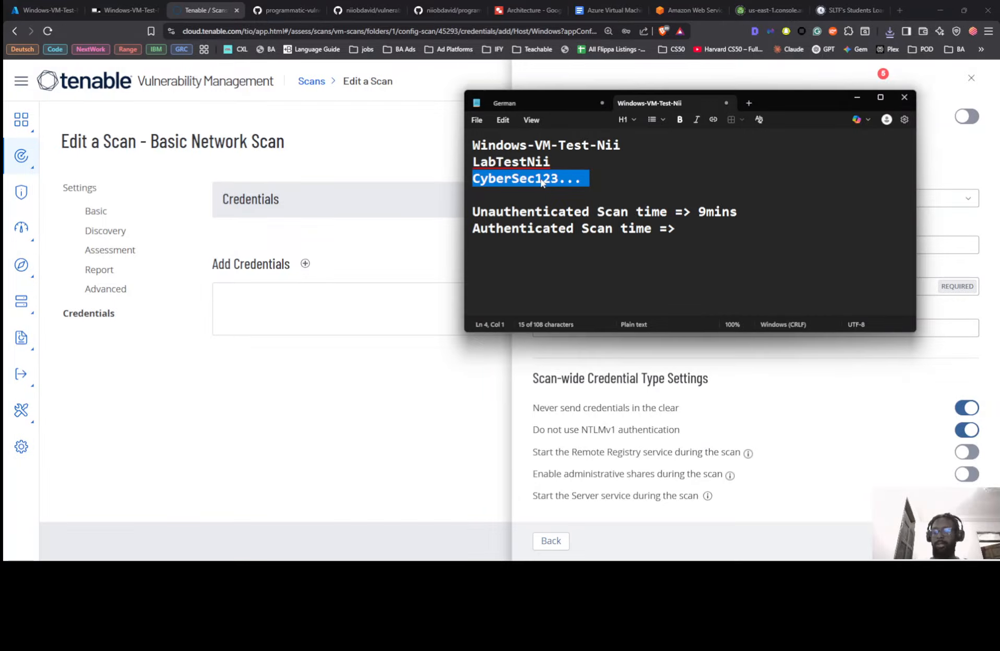
pyautogui.hotkey('alt', 'Tab')
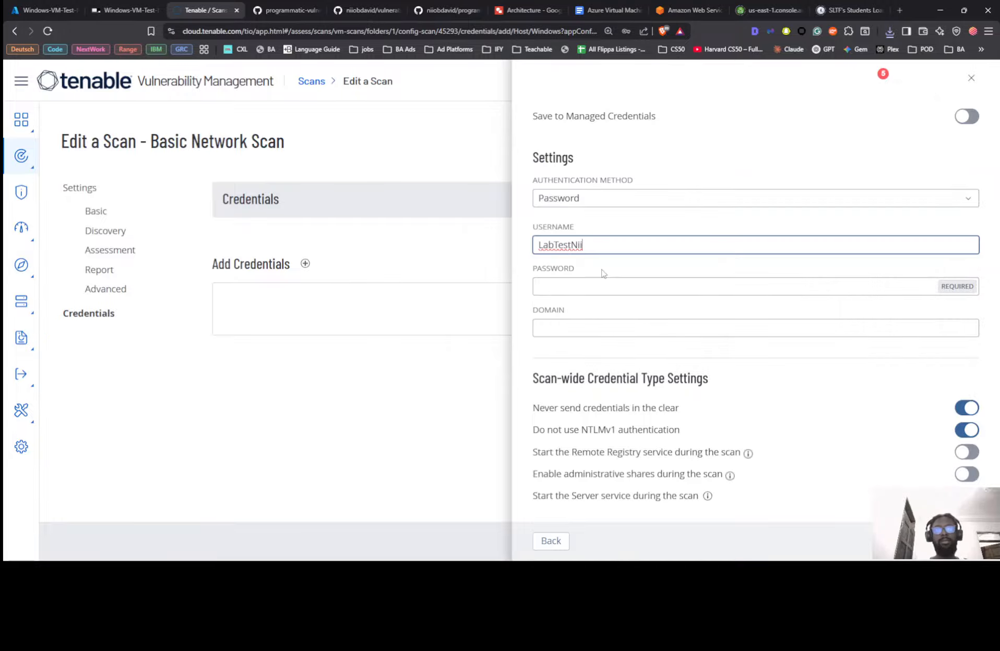
pyautogui.click(601, 282)
pyautogui.hotkey('ctrl', 'v')
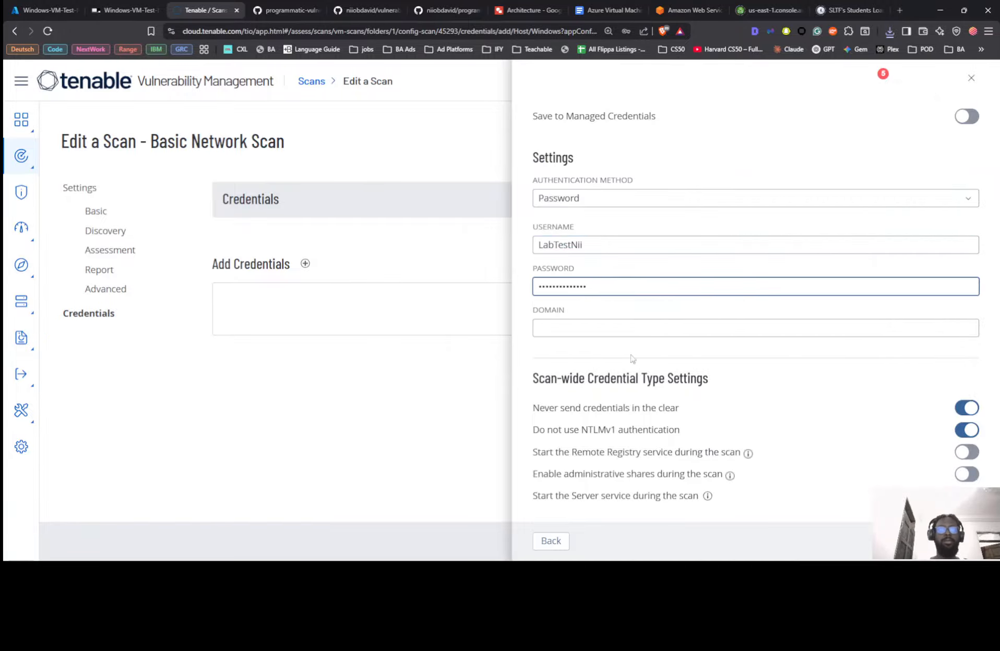
# Enable starting the Remote Registry service and administrative shares during the scan, and save the Windows credential
pyautogui.click(967, 452)
pyautogui.click(966, 474)
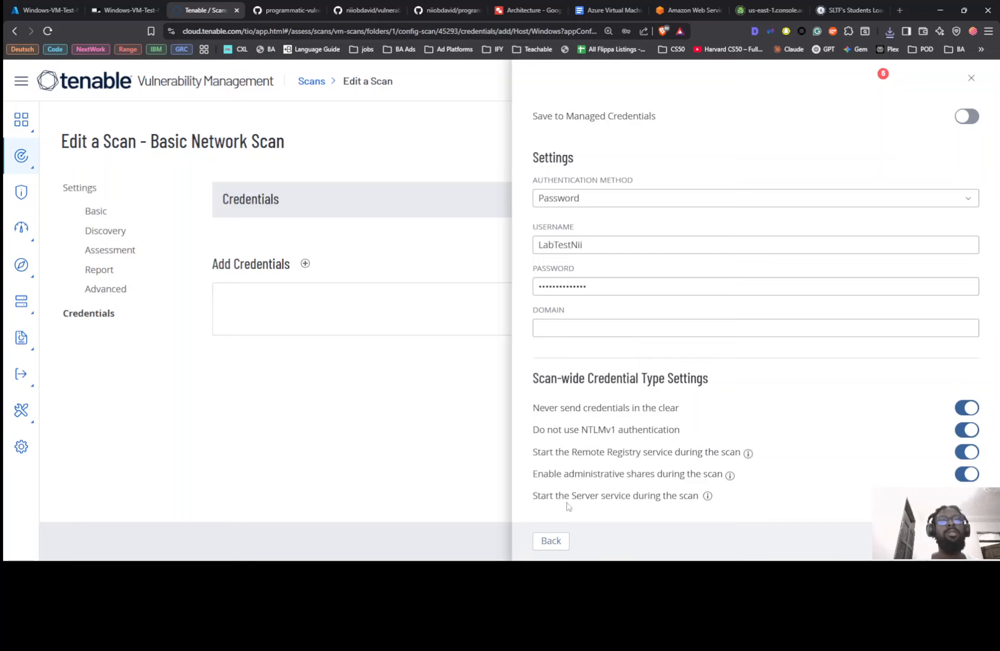
pyautogui.click(955, 541)
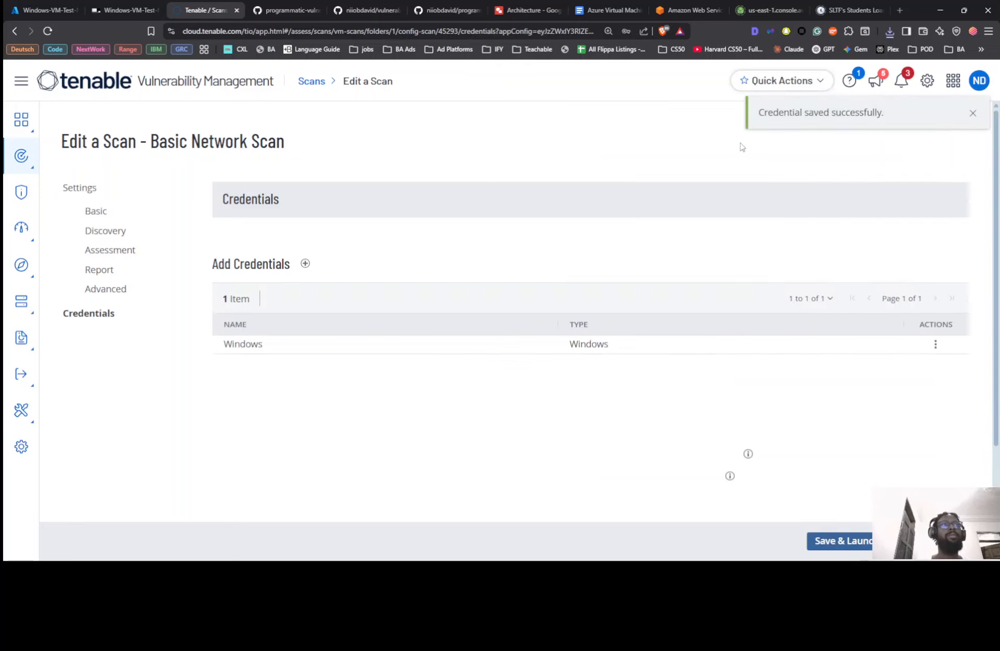
# Save and launch the edited Windows-VM-Test-Nii scan and open its summary
pyautogui.click(840, 541)
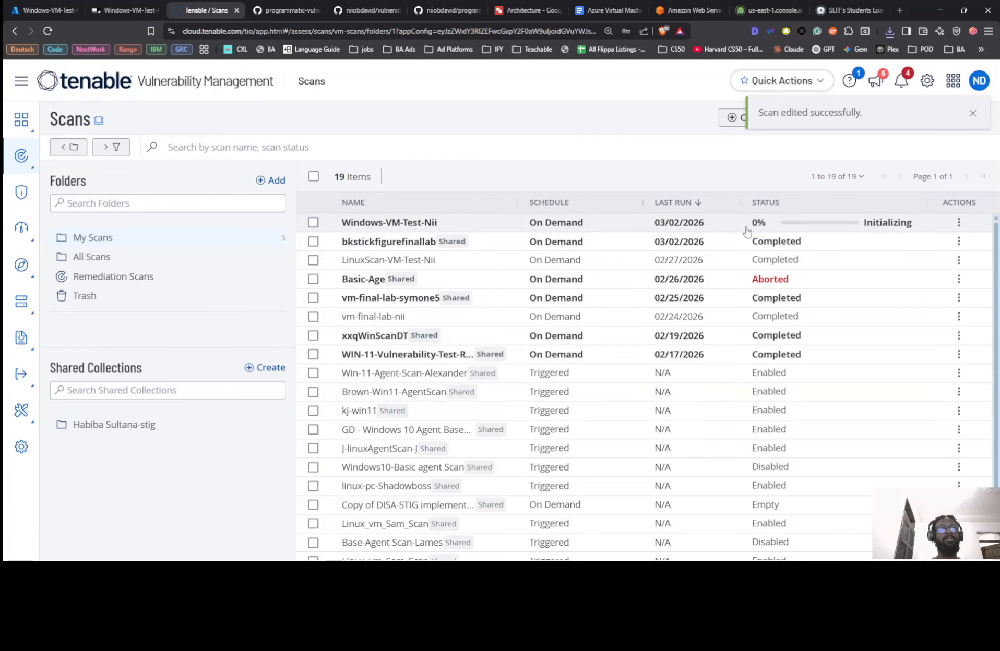
pyautogui.click(620, 221)
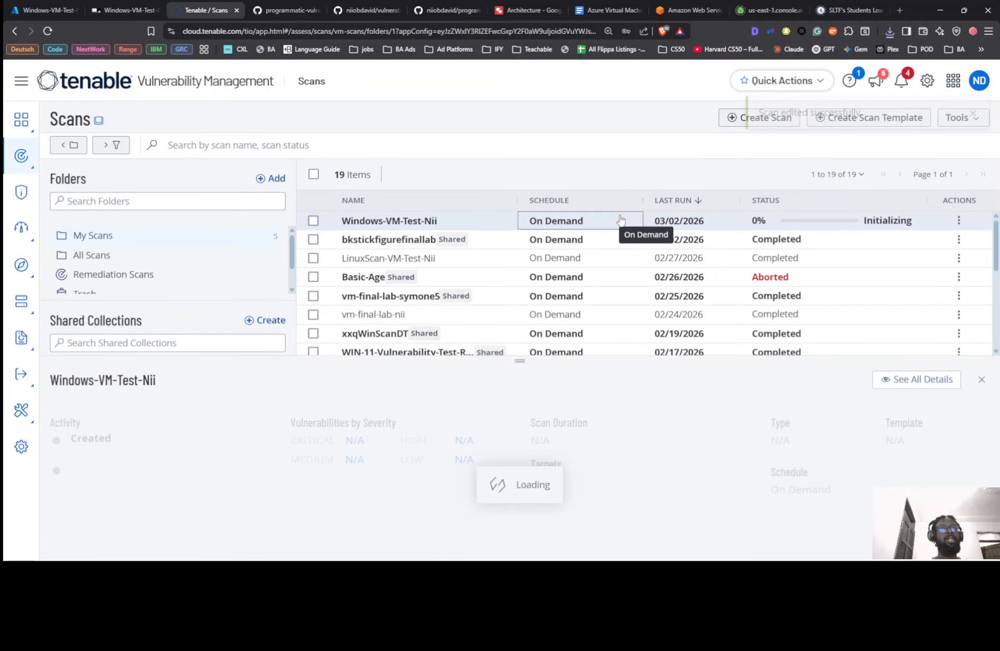
pyautogui.moveTo(880, 216)
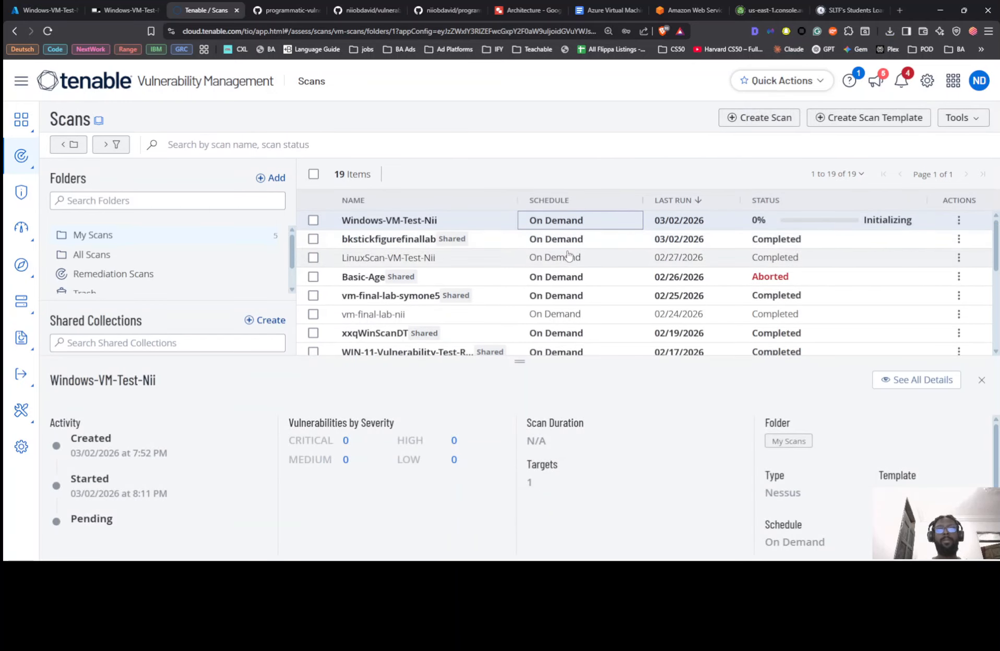
# Check the progress of Windows-VM-Test-Nii, the bkstickfigurefinallab scan timings and the VM's Bastion session
pyautogui.click(785, 242)
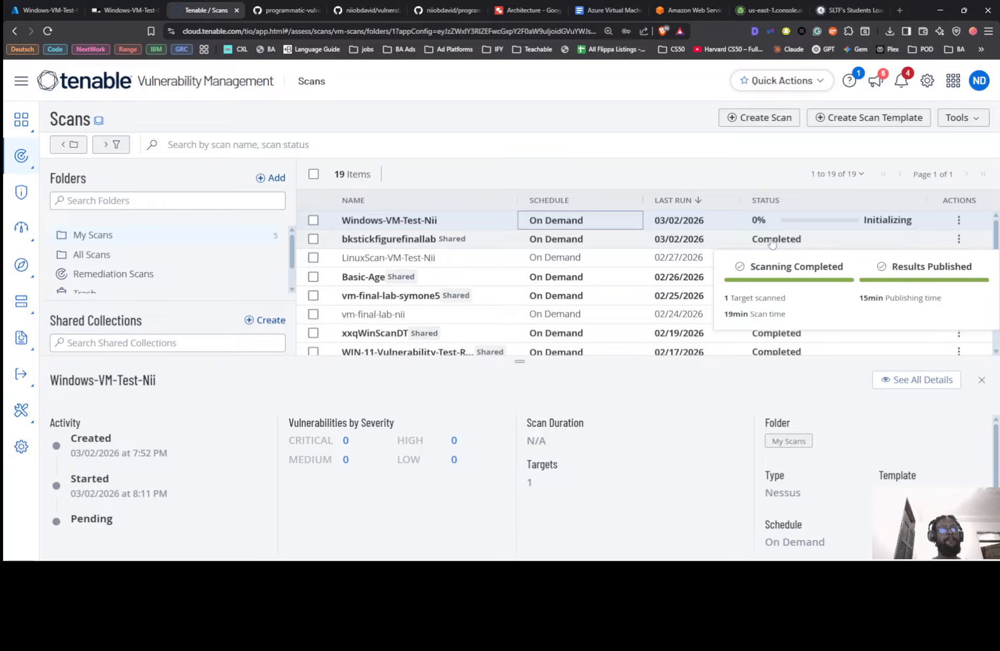
pyautogui.click(663, 223)
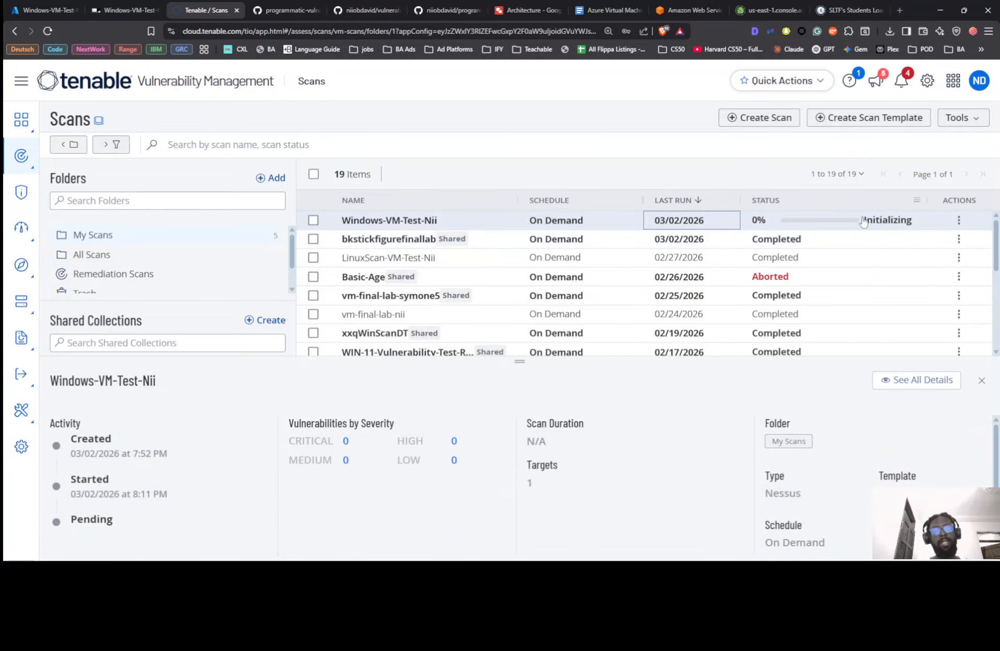
pyautogui.moveTo(878, 243)
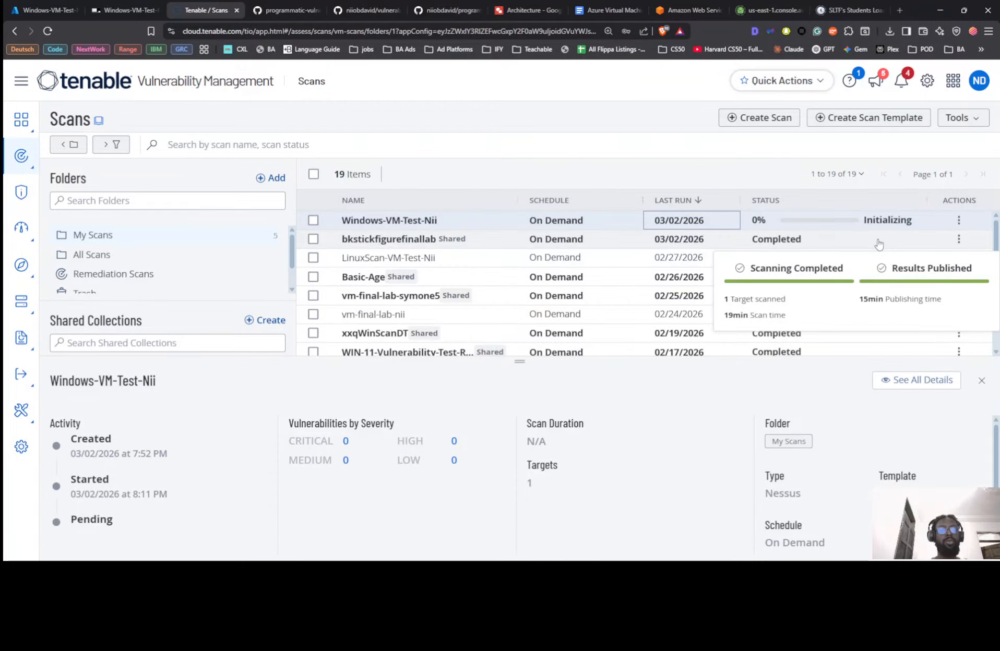
pyautogui.click(126, 10)
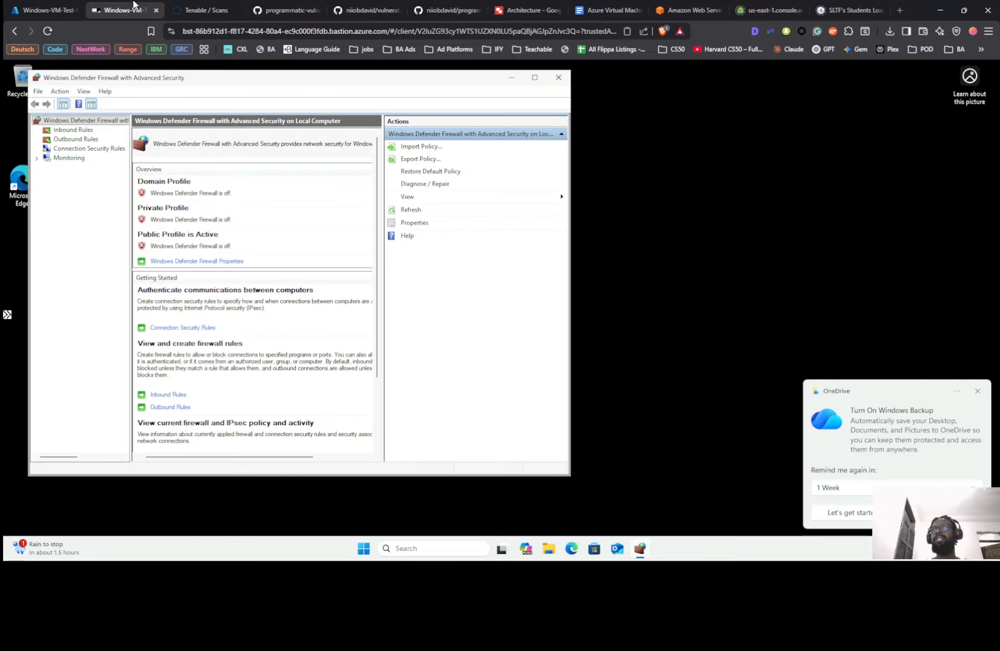
pyautogui.click(206, 10)
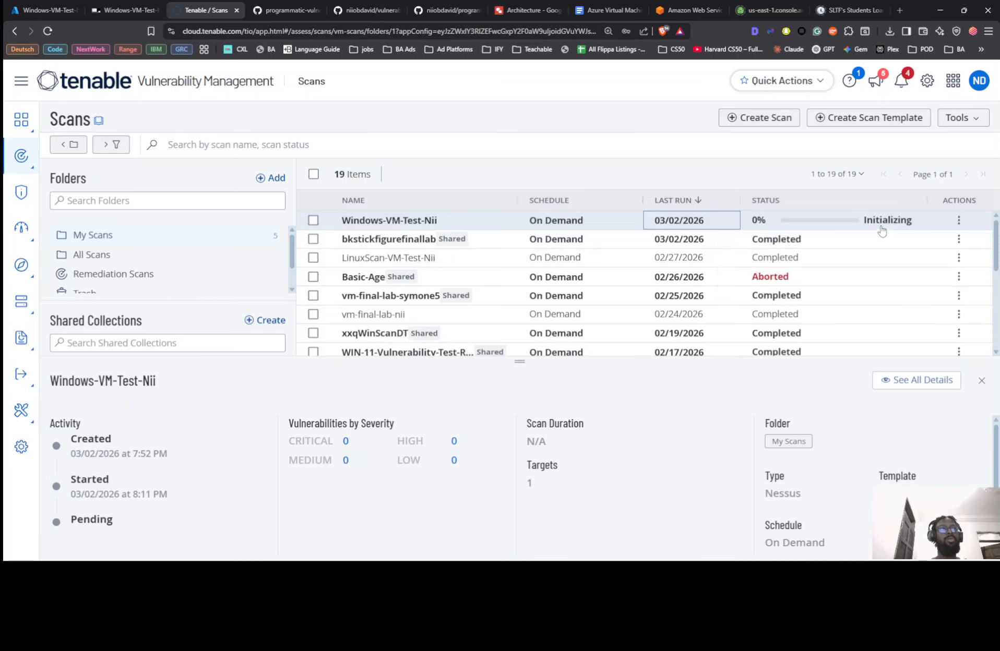
# Monitor the Windows-VM-Test-Nii scan, reload its summary by switching scans, and check the duration, severity counts and timings
pyautogui.moveTo(877, 223)
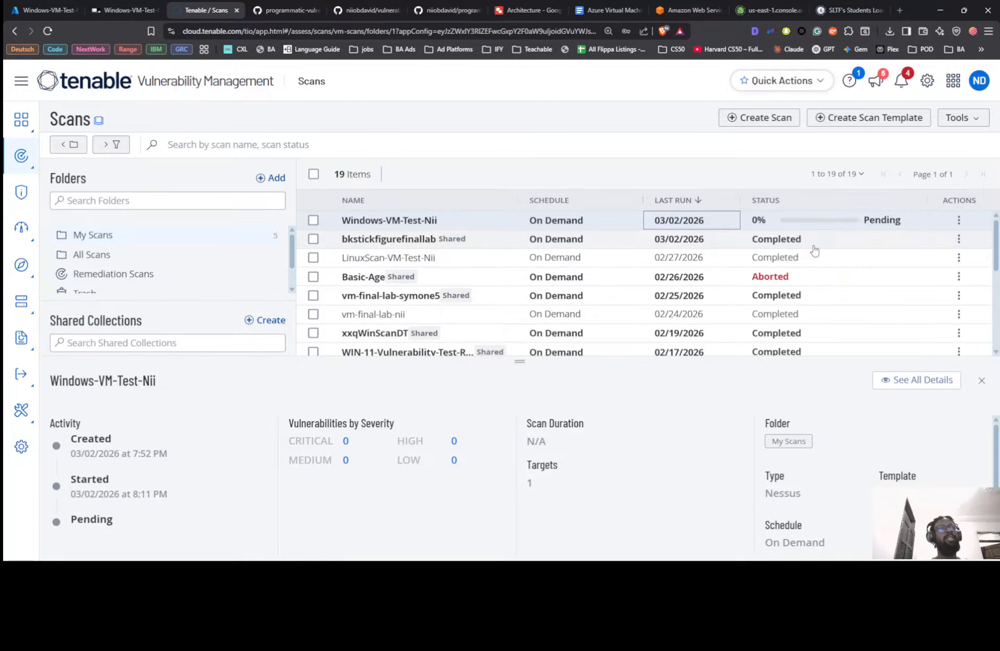
pyautogui.moveTo(816, 253)
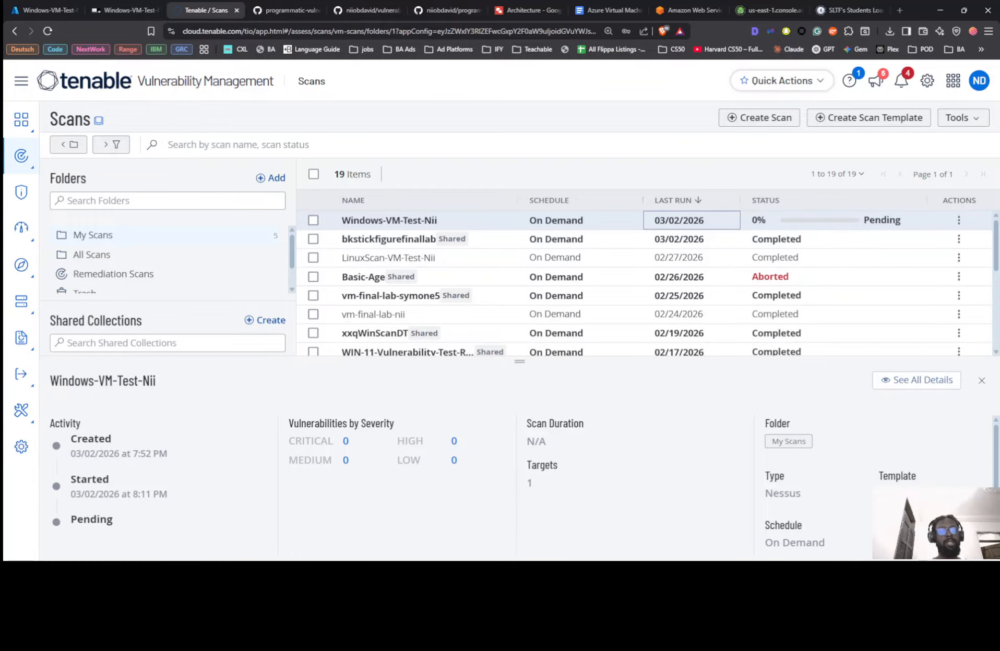
pyautogui.hotkey('alt', 'Tab')
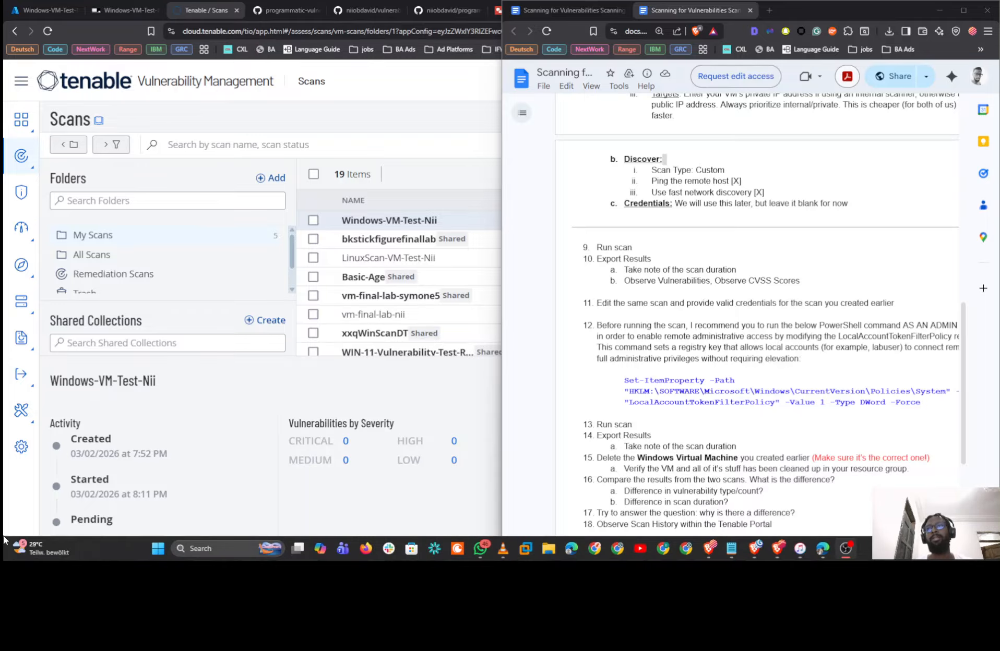
pyautogui.hotkey('alt', 'Tab')
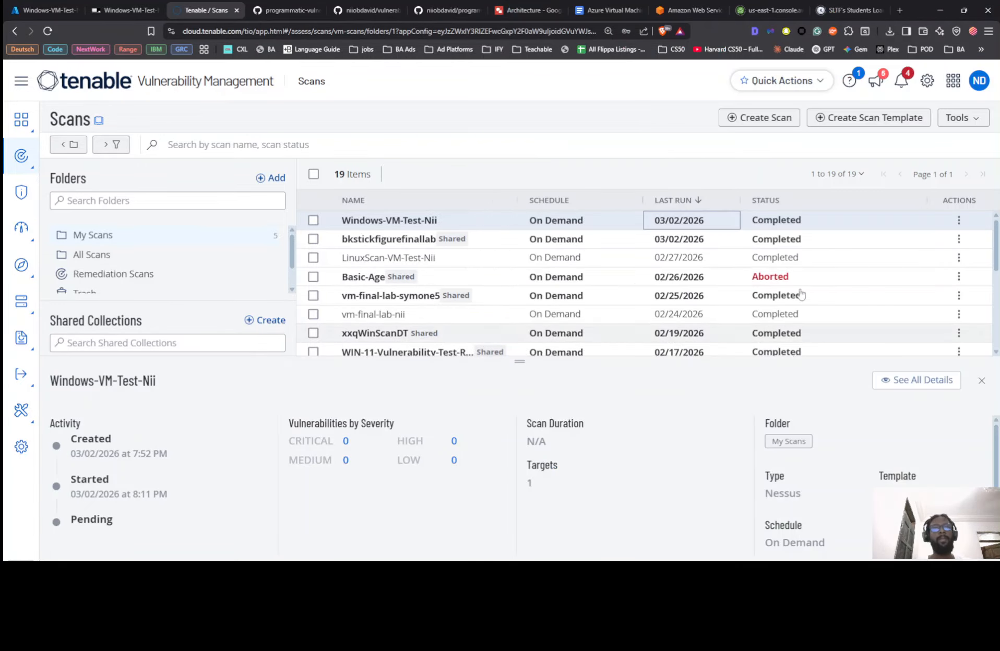
pyautogui.click(821, 221)
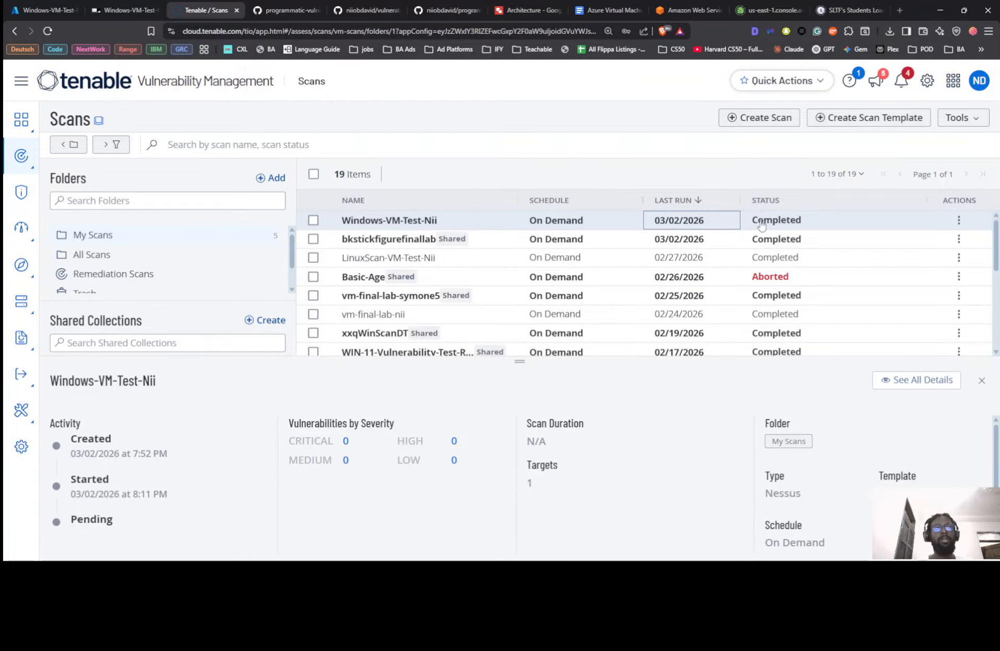
pyautogui.click(772, 313)
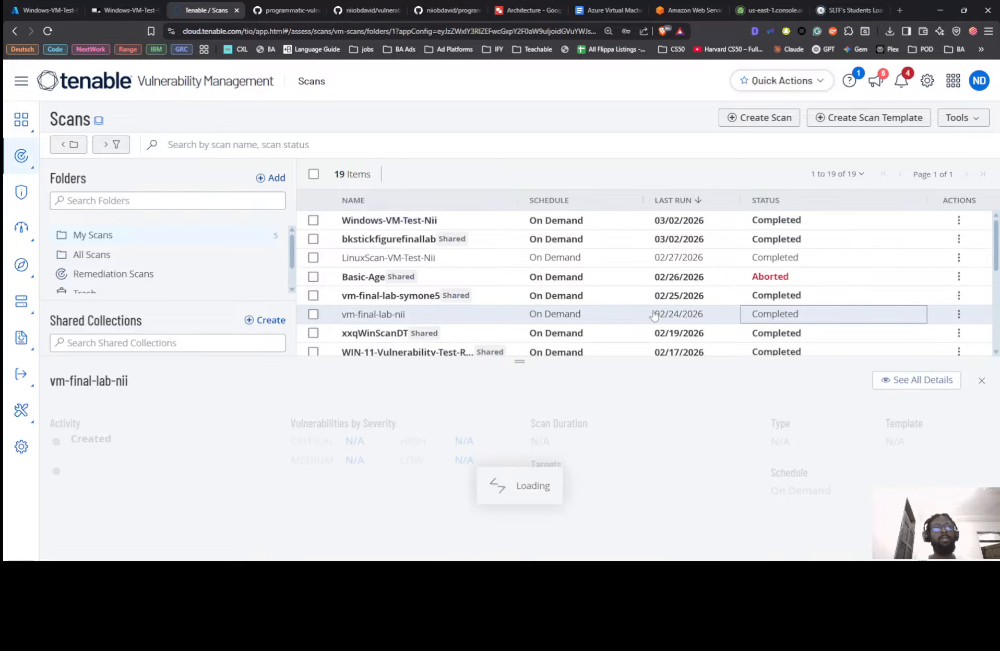
pyautogui.click(776, 221)
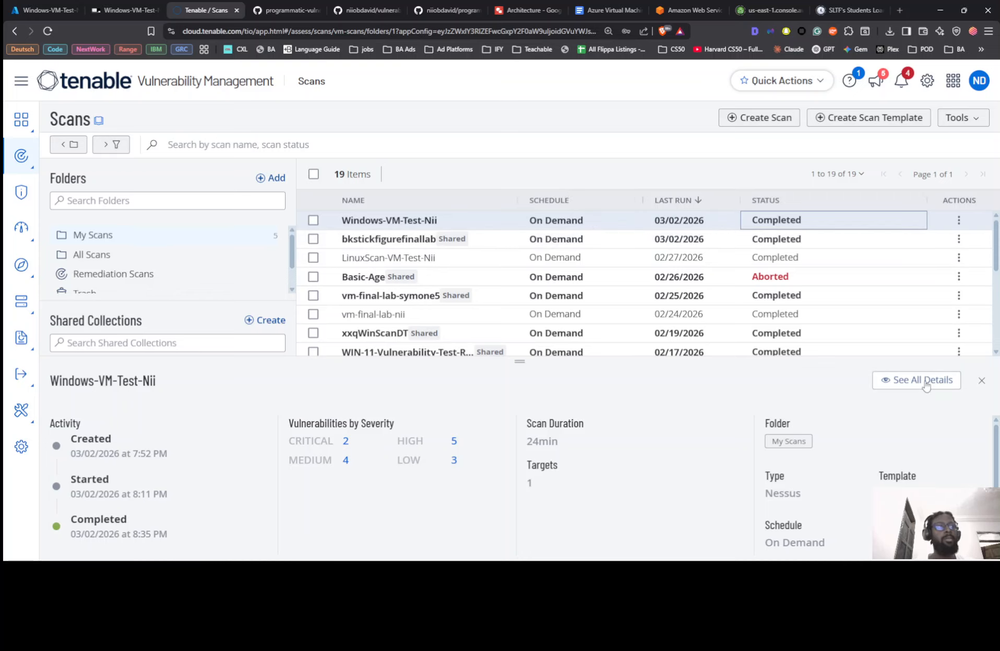
pyautogui.moveTo(854, 359)
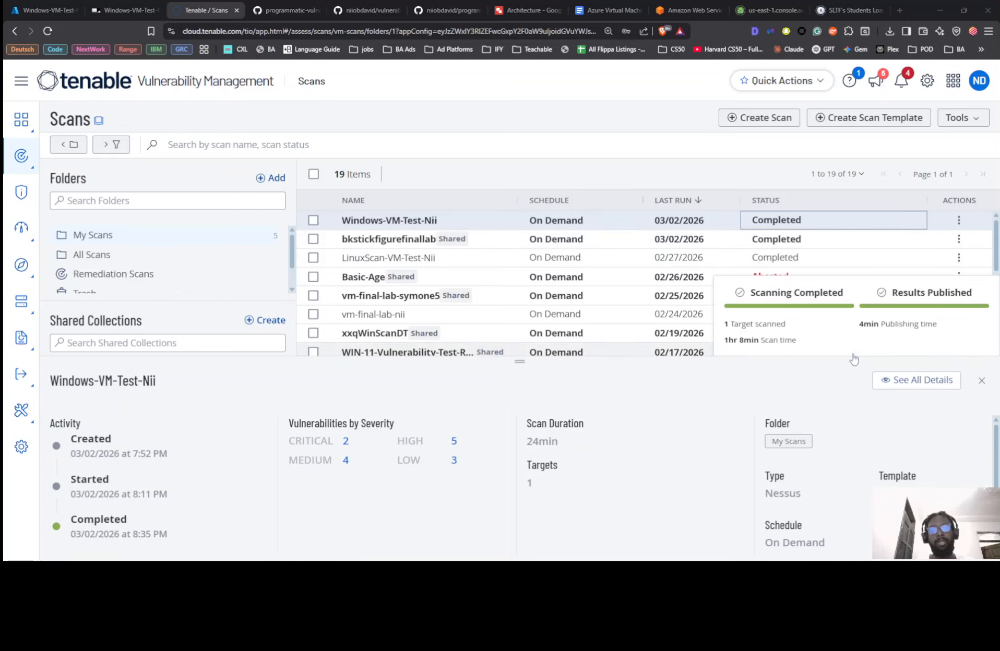
# Record the authenticated scan time as 24mins in the Windows-VM-Test-Nii Notepad note and return to the Tenable scans
pyautogui.hotkey('alt', 'Tab')
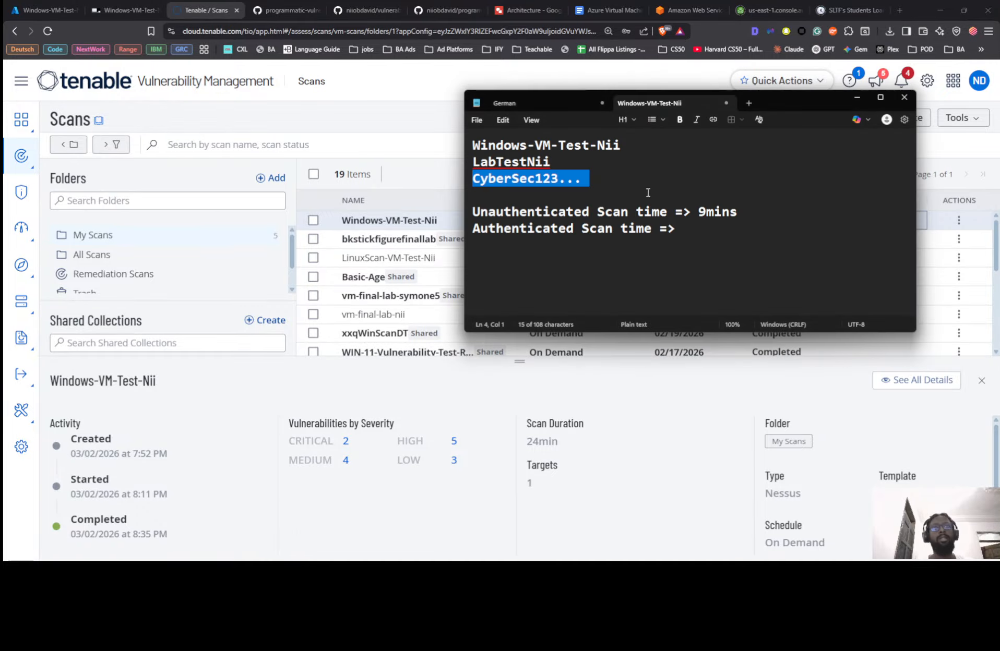
pyautogui.click(711, 231)
pyautogui.write('2')
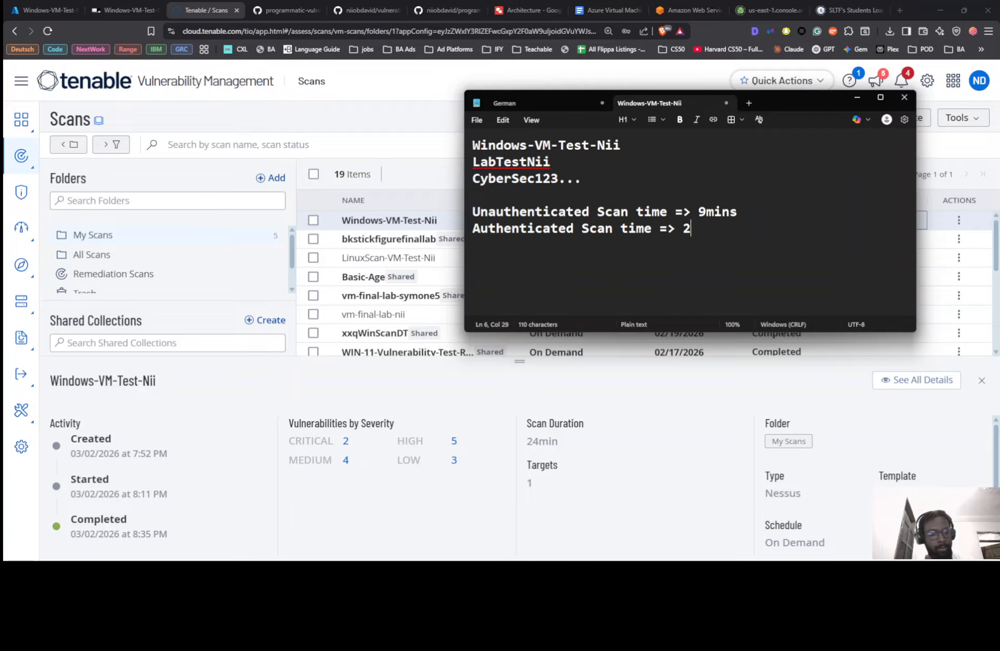
pyautogui.write('4mu')
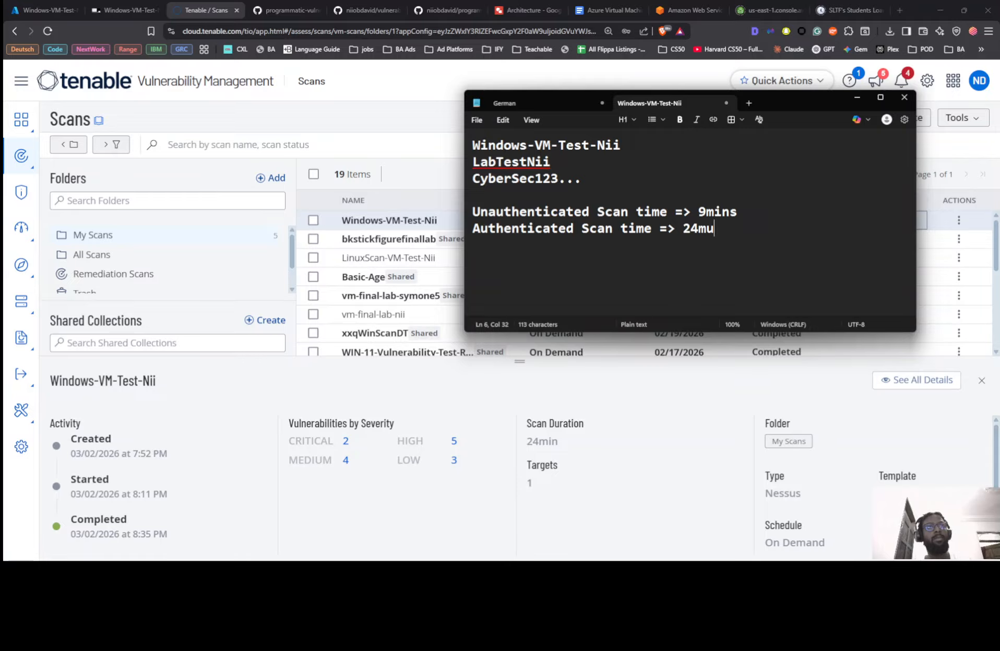
pyautogui.press('BackSpace')
pyautogui.write('ins')
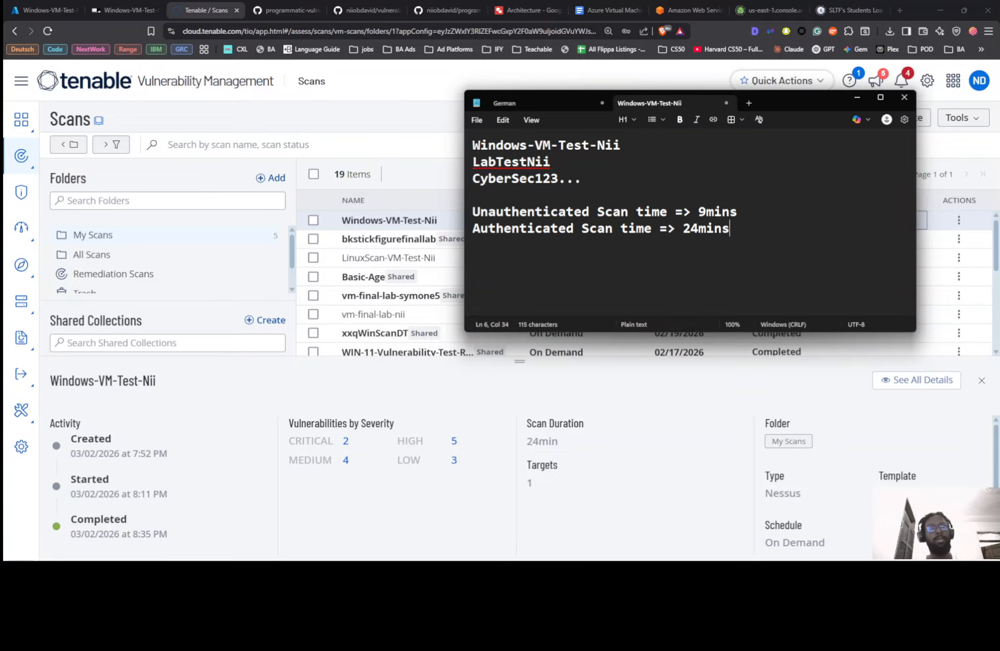
pyautogui.click(899, 351)
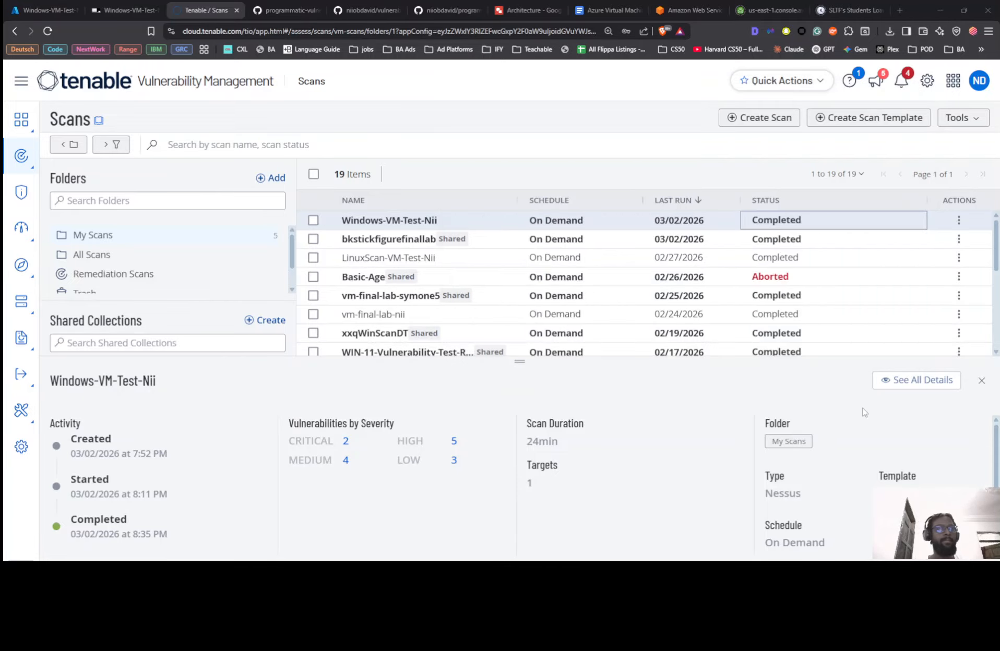
# Open the full details of Windows-VM-Test-Nii and export the scan as a PDF Executive Summary
pyautogui.click(922, 380)
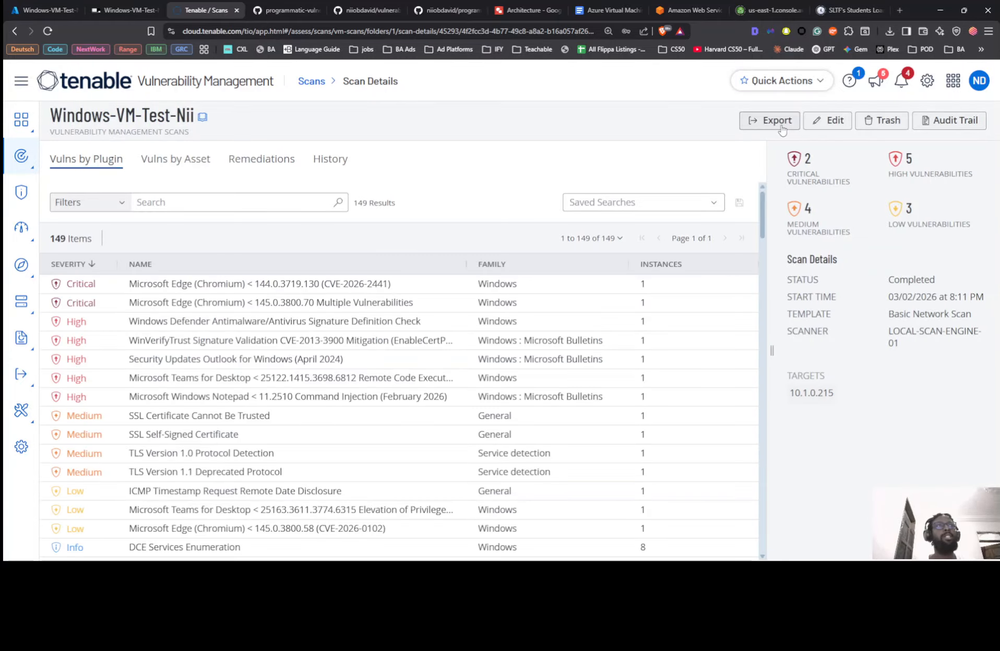
pyautogui.click(781, 128)
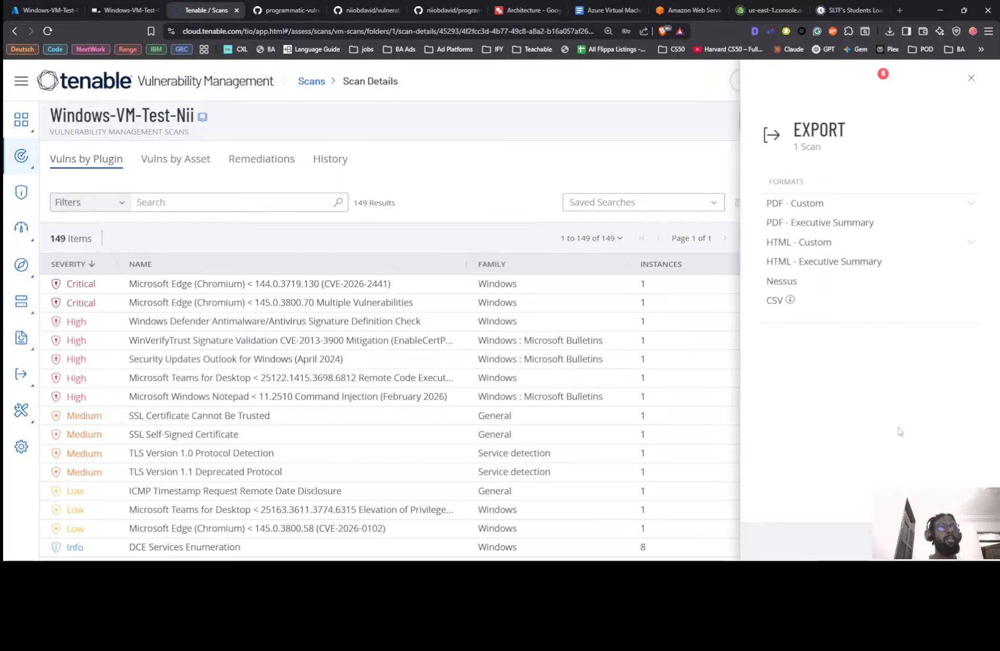
pyautogui.click(822, 225)
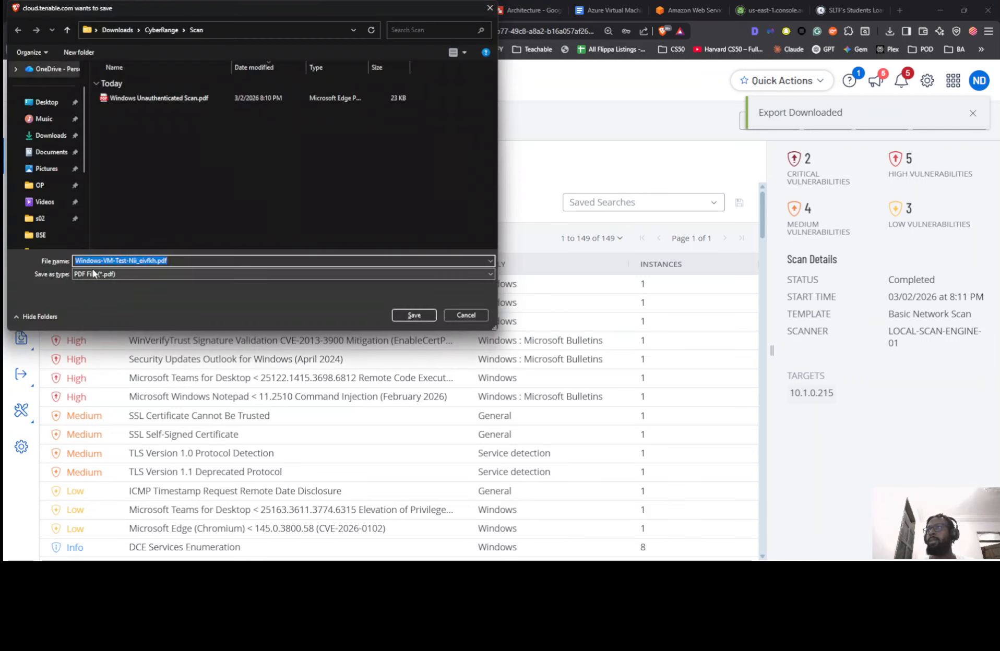
# Save the exported report as "Windows Authenticated Scan.pdf" in the CyberRange Scan folder, basing the name on the unauthenticated report
pyautogui.click(133, 99)
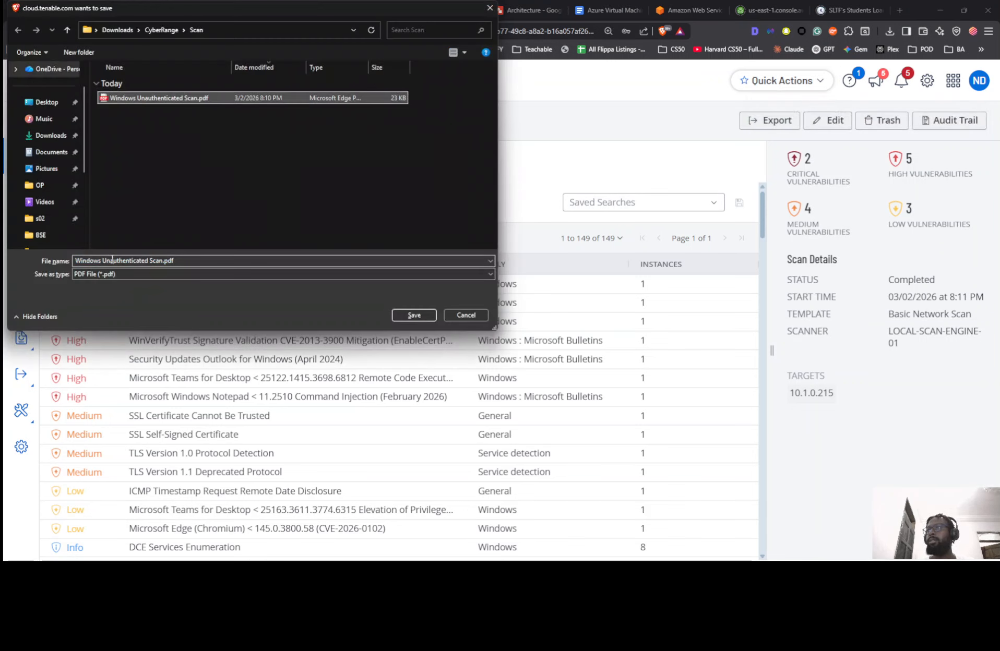
pyautogui.click(113, 258)
pyautogui.click(118, 260)
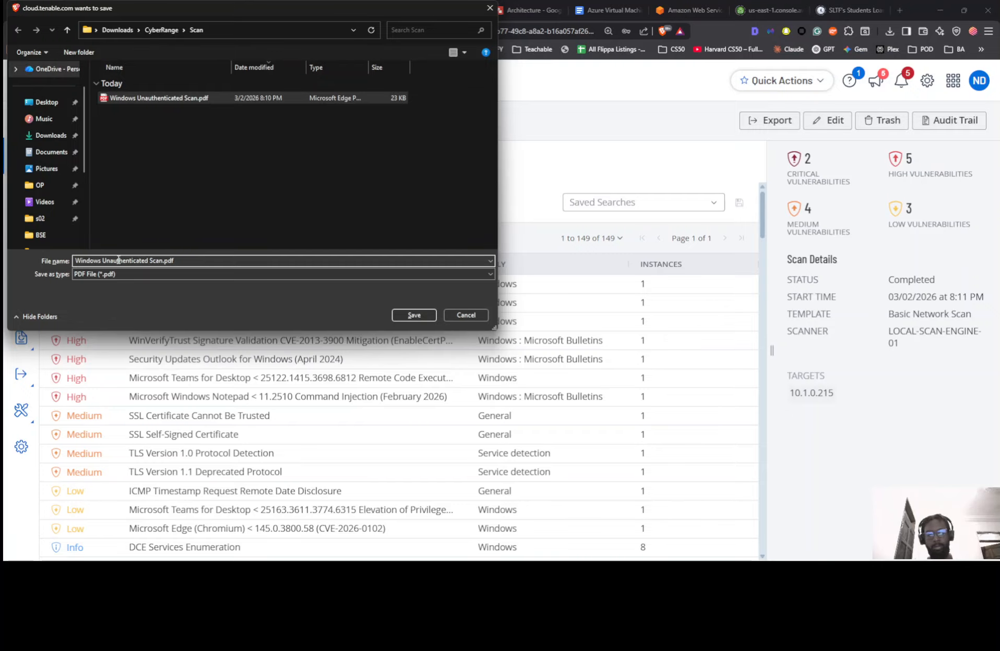
pyautogui.press('BackSpace')
pyautogui.press('BackSpace')
pyautogui.press('BackSpace')
pyautogui.write('A')
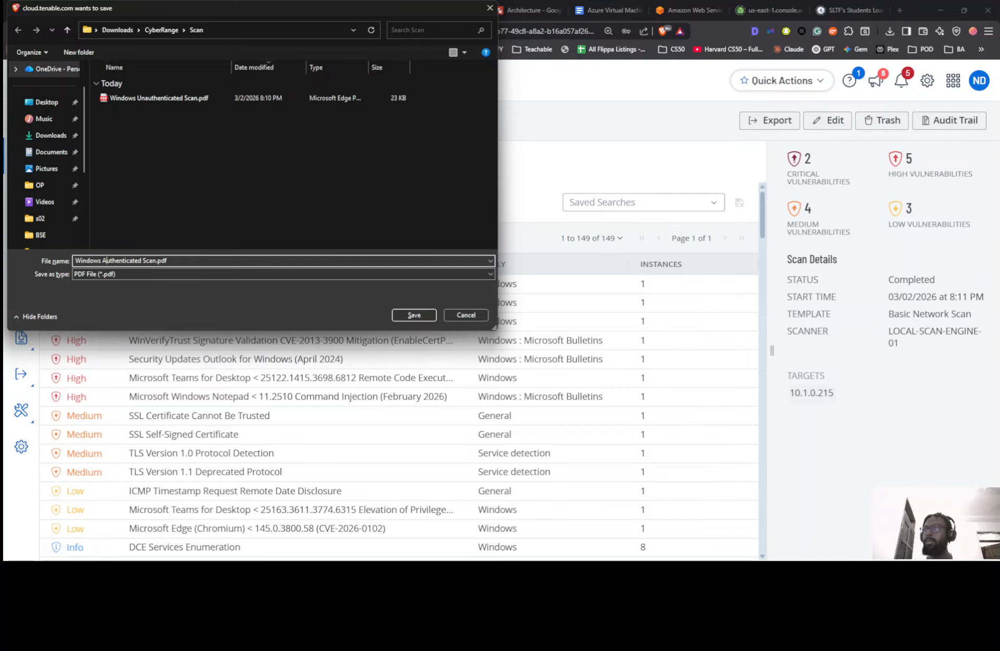
pyautogui.click(413, 315)
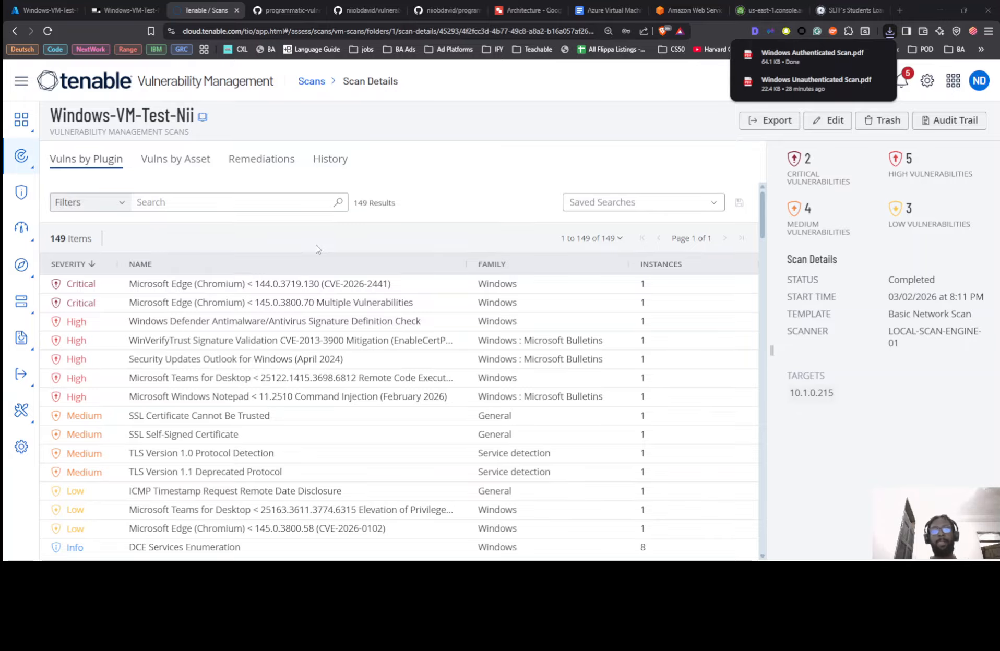
# Review the Windows lab instructions in Google Docs, covering the LocalAccountTokenFilterPolicy PowerShell command and the VM deletion and comparison tasks
pyautogui.hotkey('alt', 'Tab')
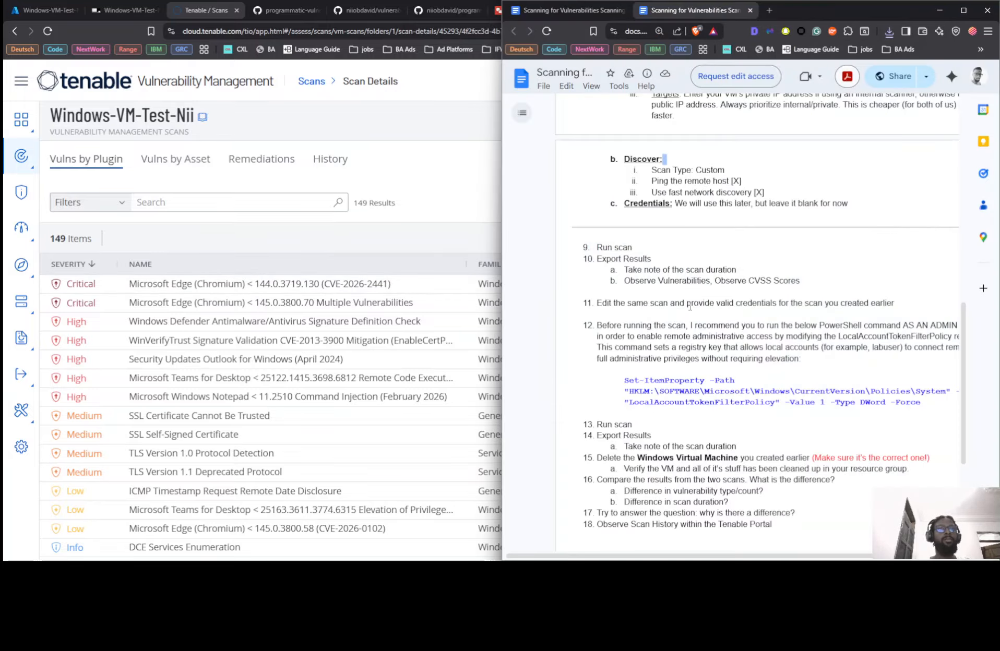
pyautogui.scroll(8, 632, 272)
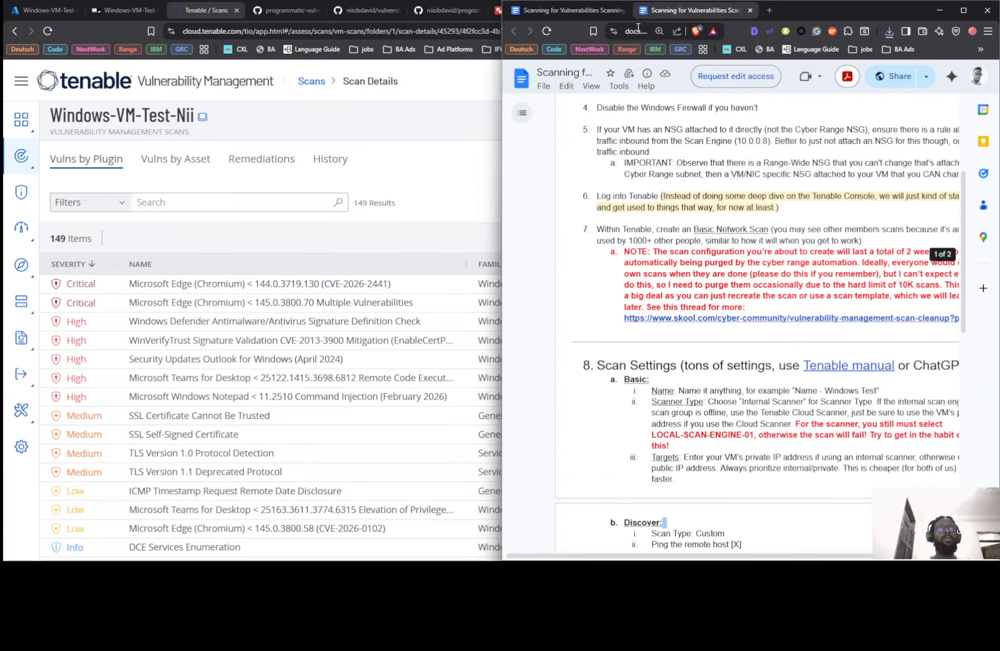
pyautogui.click(582, 13)
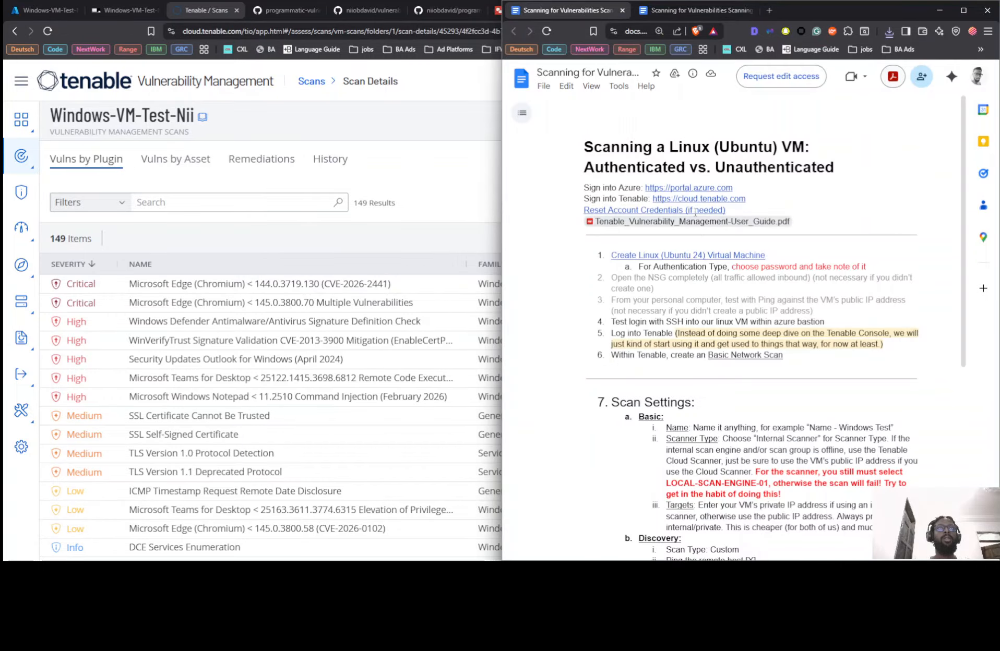
pyautogui.click(660, 13)
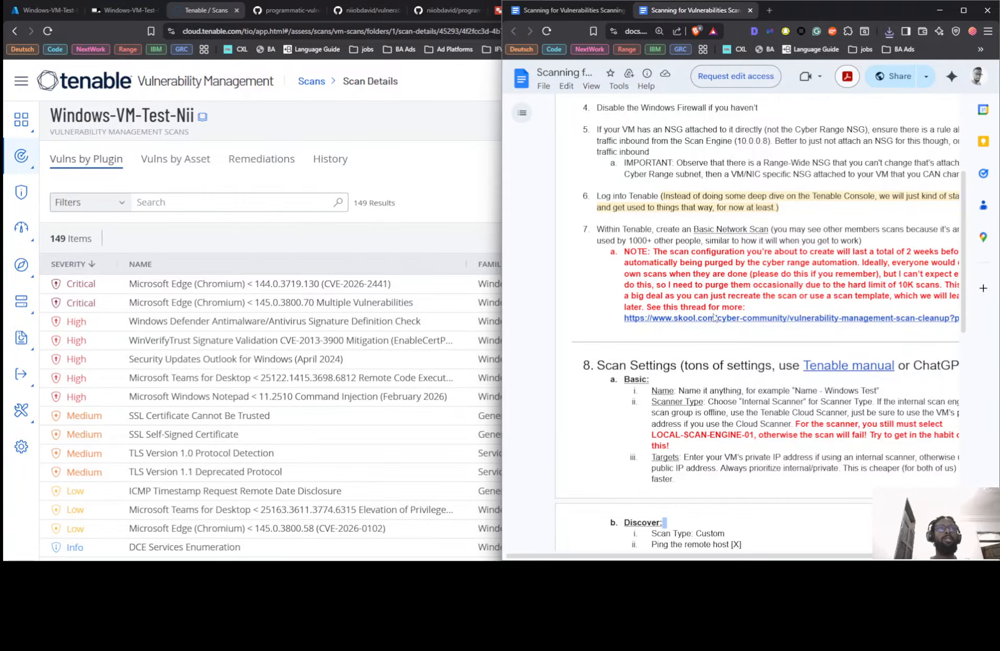
pyautogui.scroll(-5, 746, 344)
pyautogui.scroll(-5, 746, 345)
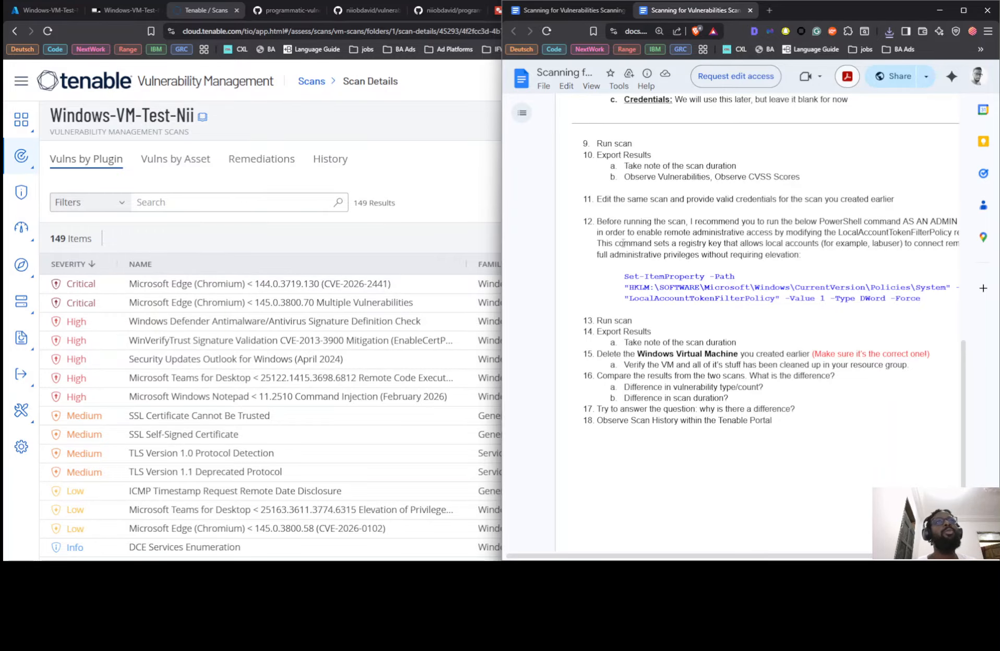
pyautogui.scroll(3, 652, 195)
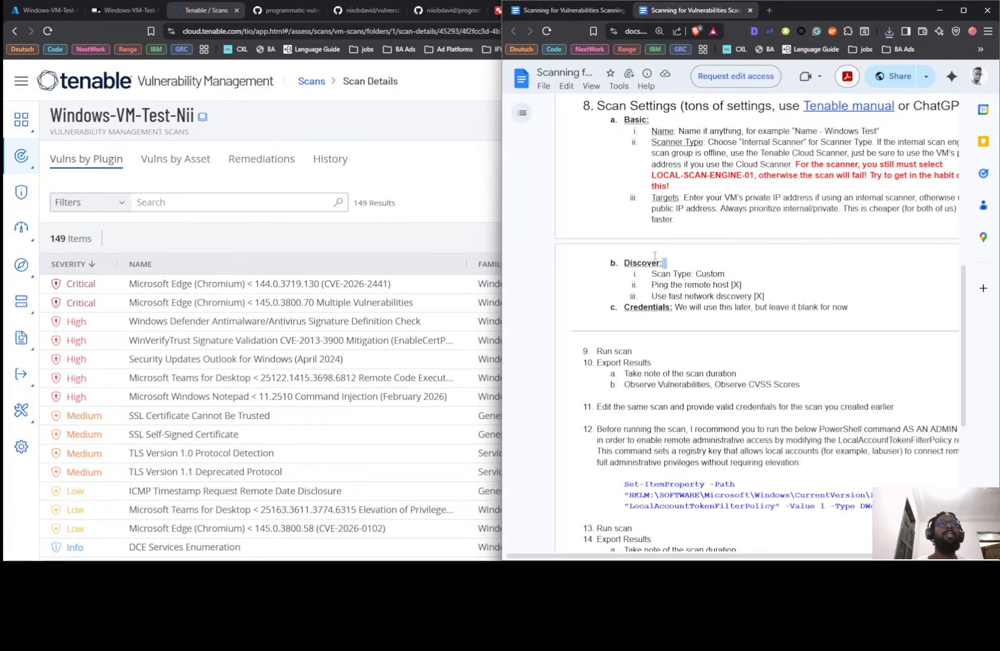
pyautogui.scroll(-4, 686, 277)
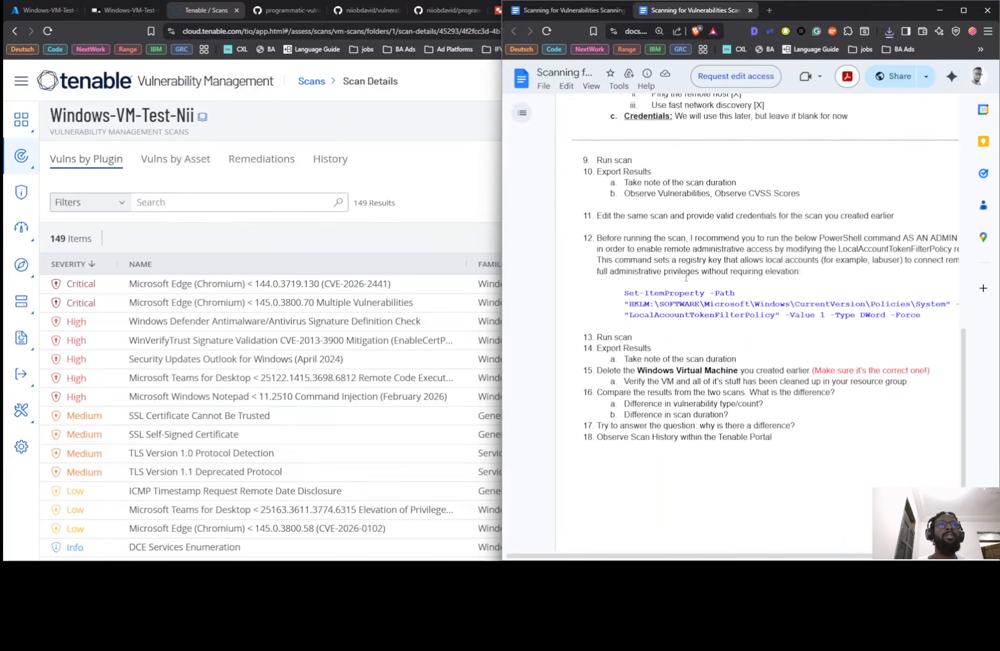
pyautogui.scroll(2, 600, 196)
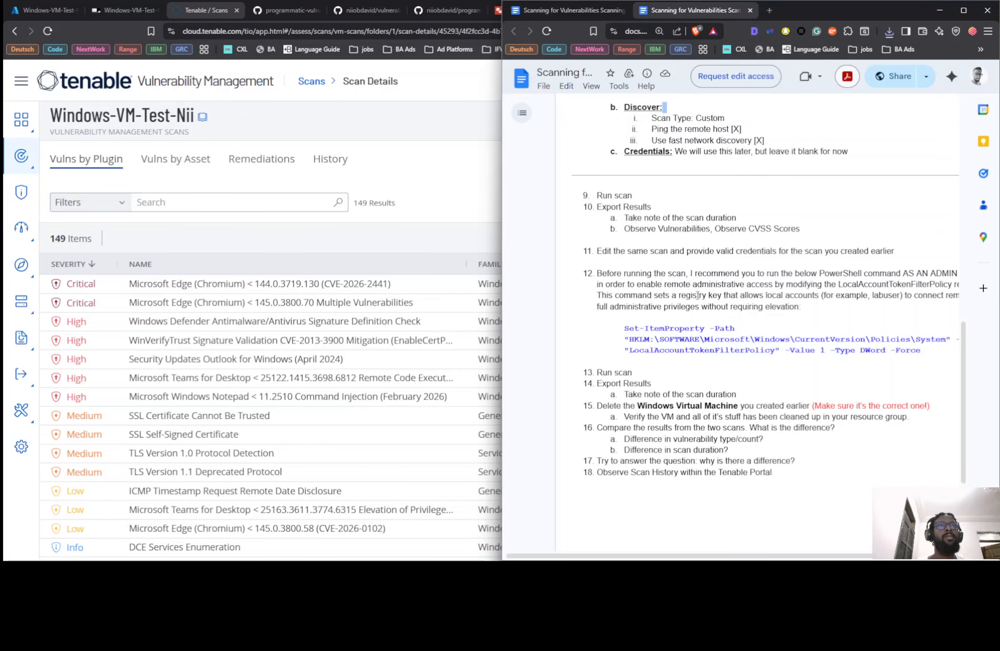
pyautogui.scroll(-2, 697, 296)
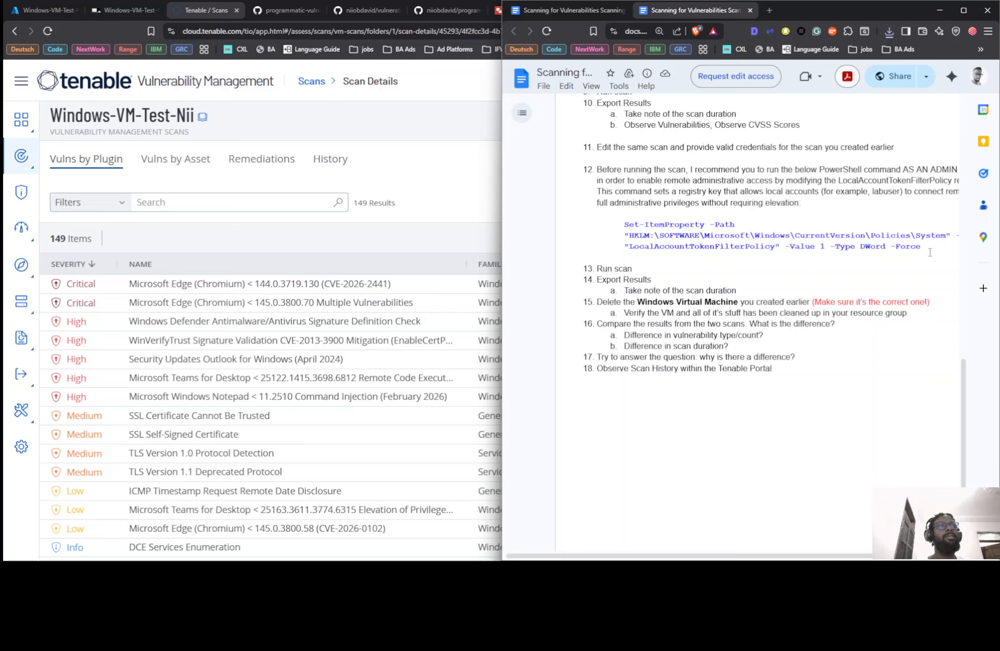
pyautogui.moveTo(930, 253); pyautogui.dragTo(605, 228)
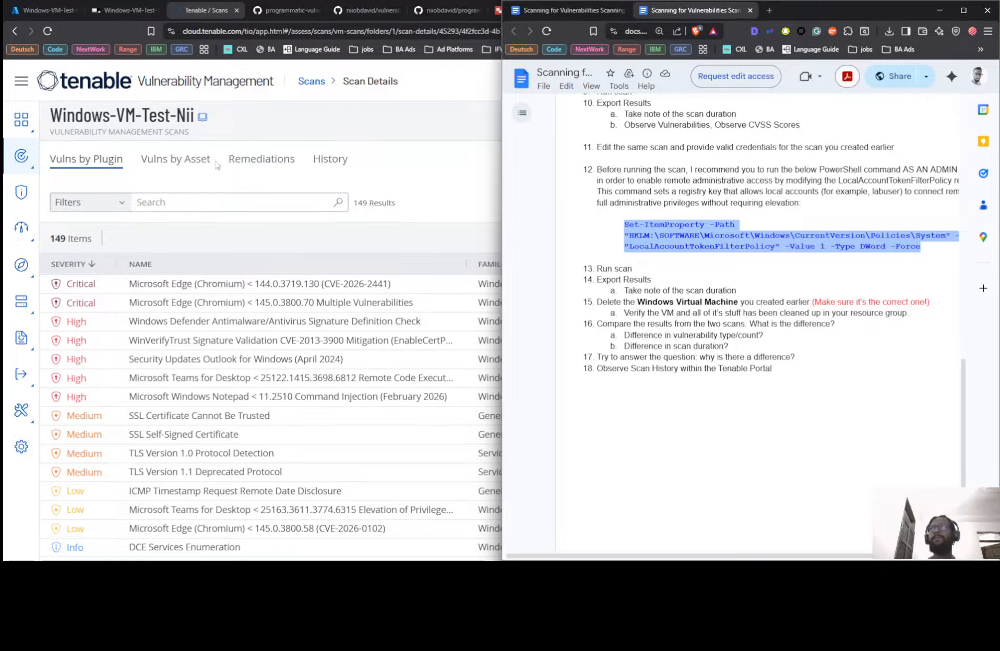
# In the Azure portal, delete the Windows-VM-Test-Nii virtual machine with force delete, including its OS disk and network interface
pyautogui.click(36, 10)
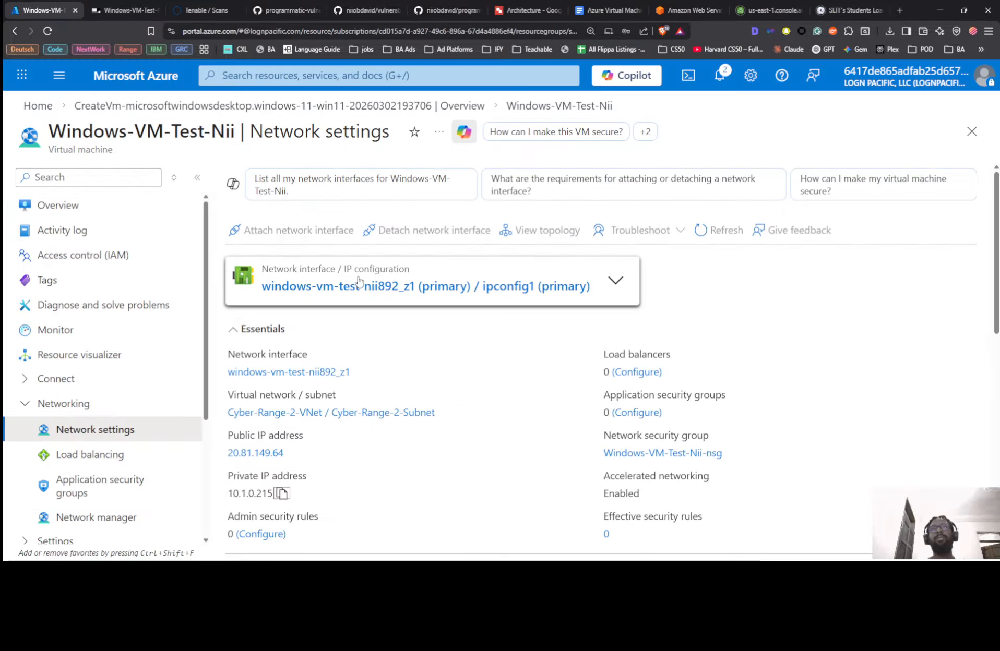
pyautogui.click(39, 207)
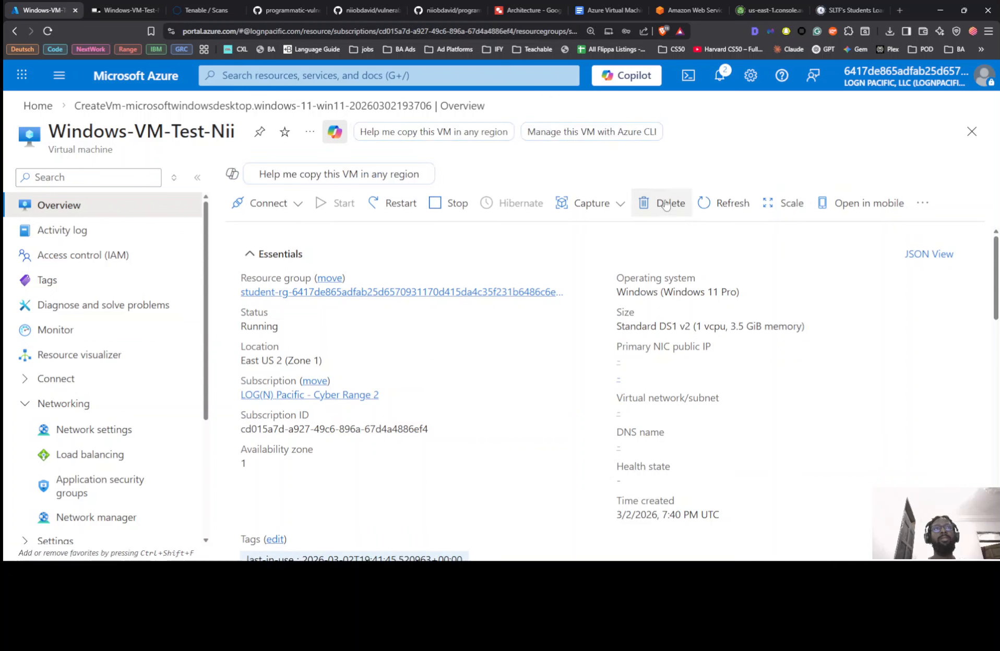
pyautogui.click(666, 205)
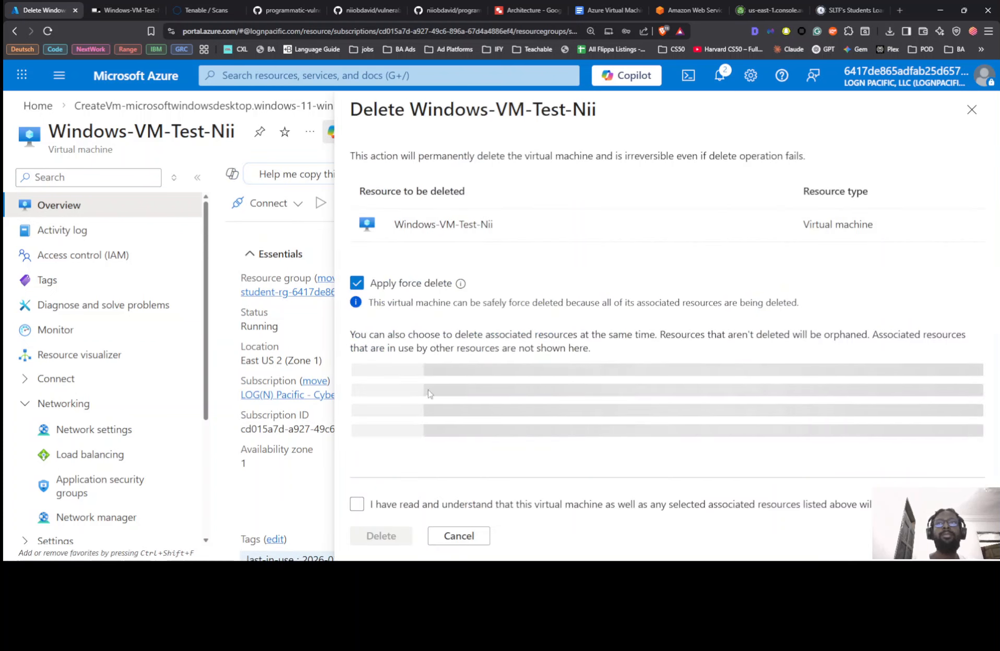
pyautogui.click(380, 504)
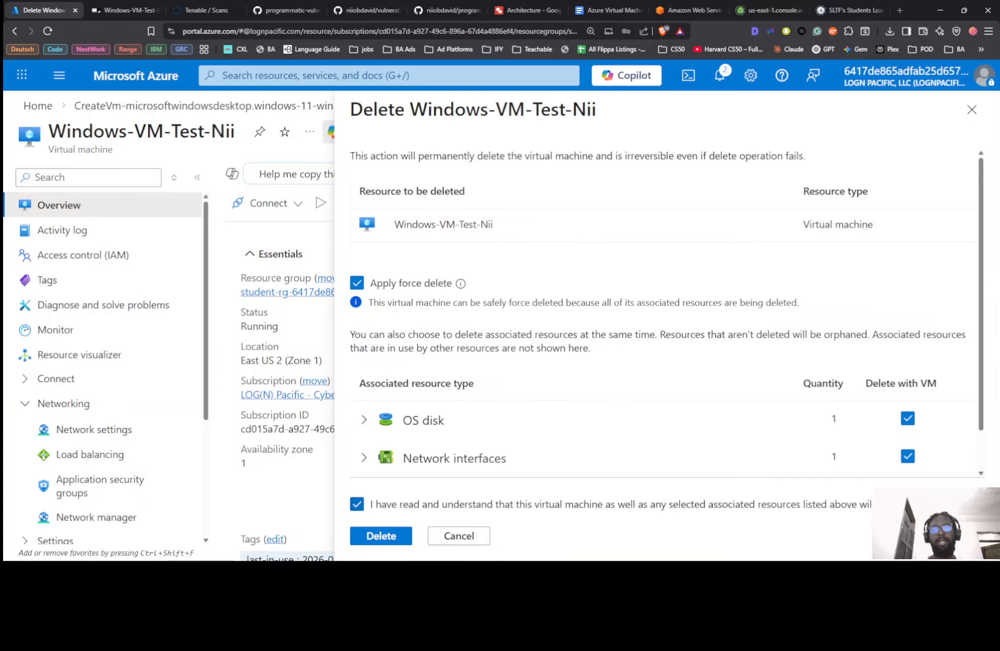
pyautogui.click(385, 533)
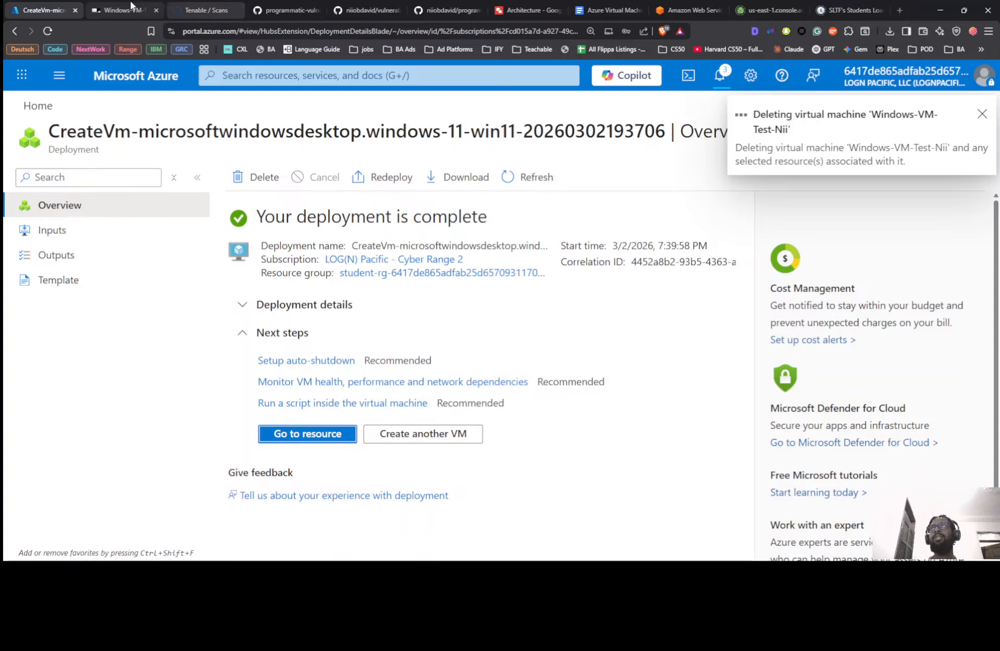
# Check the scan comparison tasks in the Windows lab instructions alongside the Windows-VM-Test-Nii scan details in Tenable
pyautogui.click(205, 9)
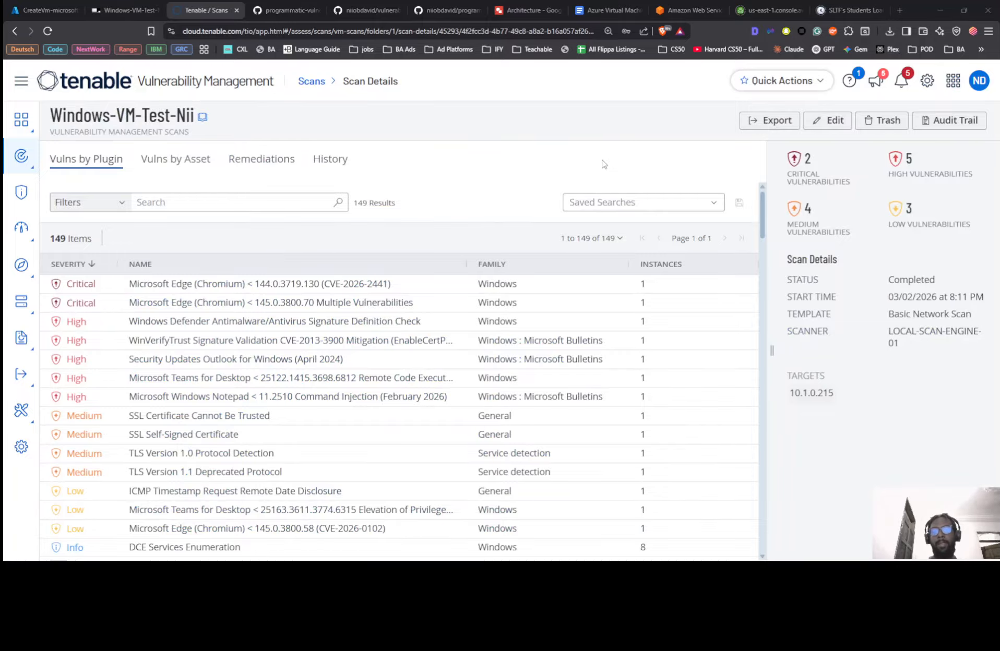
pyautogui.hotkey('alt', 'Tab')
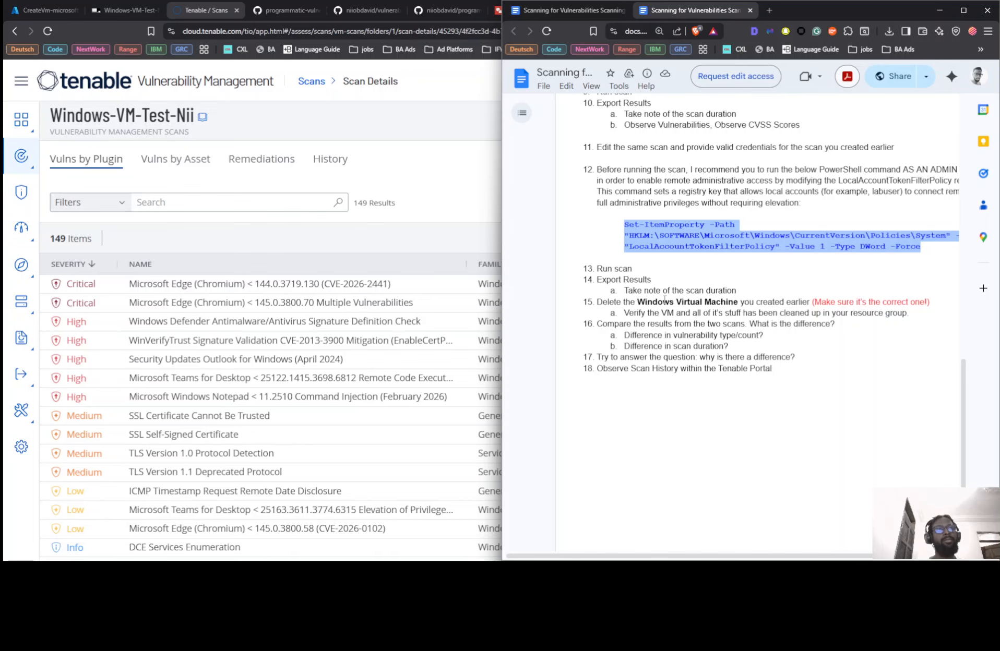
pyautogui.press('super+shift+s')
pyautogui.moveTo(715, 286); pyautogui.dragTo(746, 308)
pyautogui.press('alt')
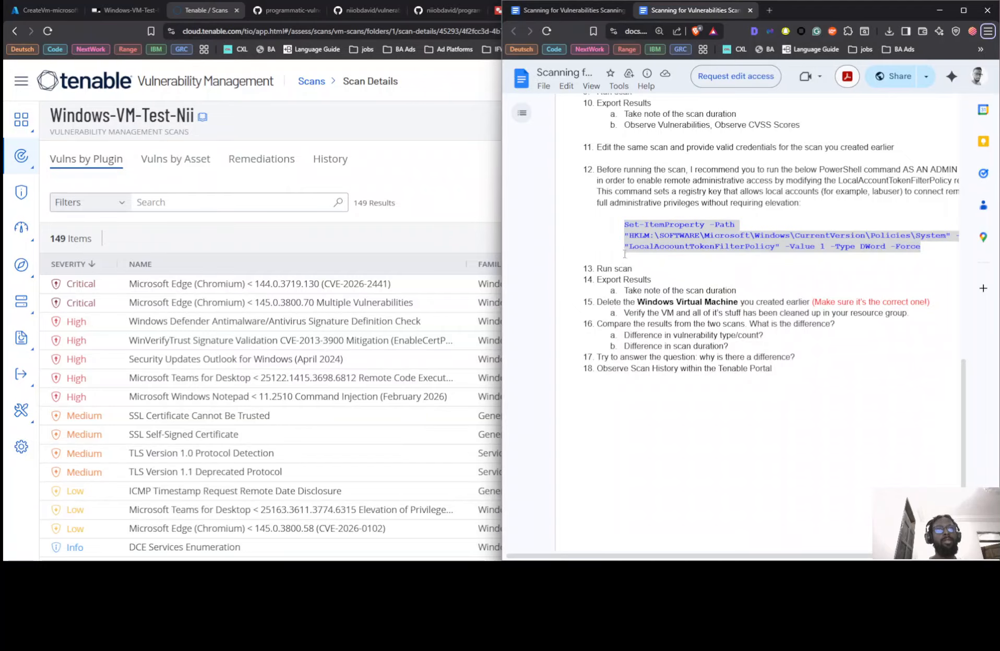
pyautogui.hotkey('alt', 'Tab')
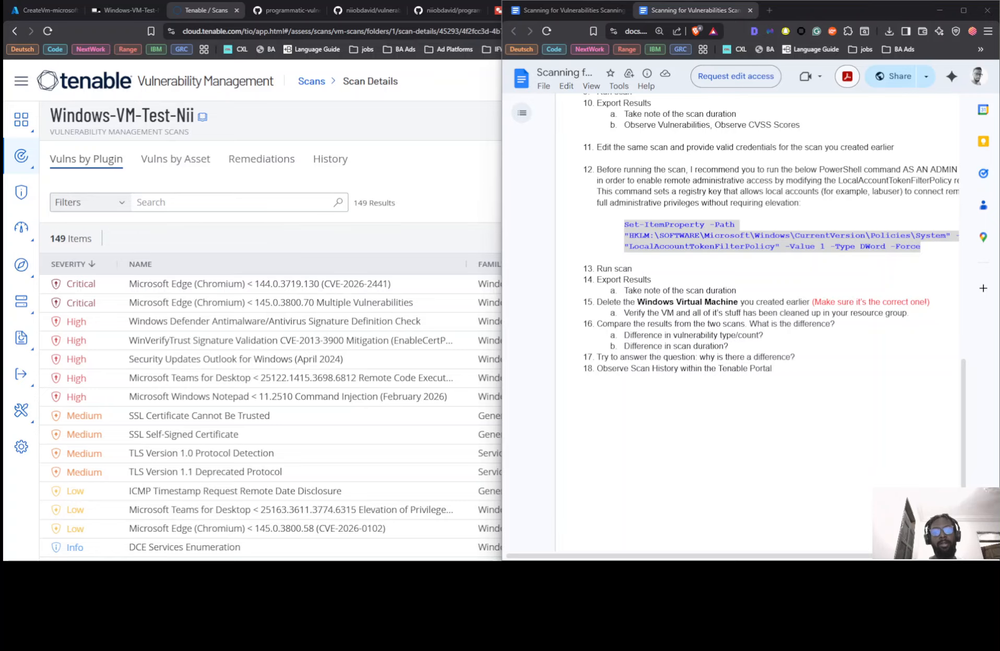
# Open the unauthenticated and authenticated Windows scan PDFs from the CyberRange Scan folder side by side in Microsoft Edge
pyautogui.press('super+e')
pyautogui.moveTo(493, 312); pyautogui.dragTo(478, 197)
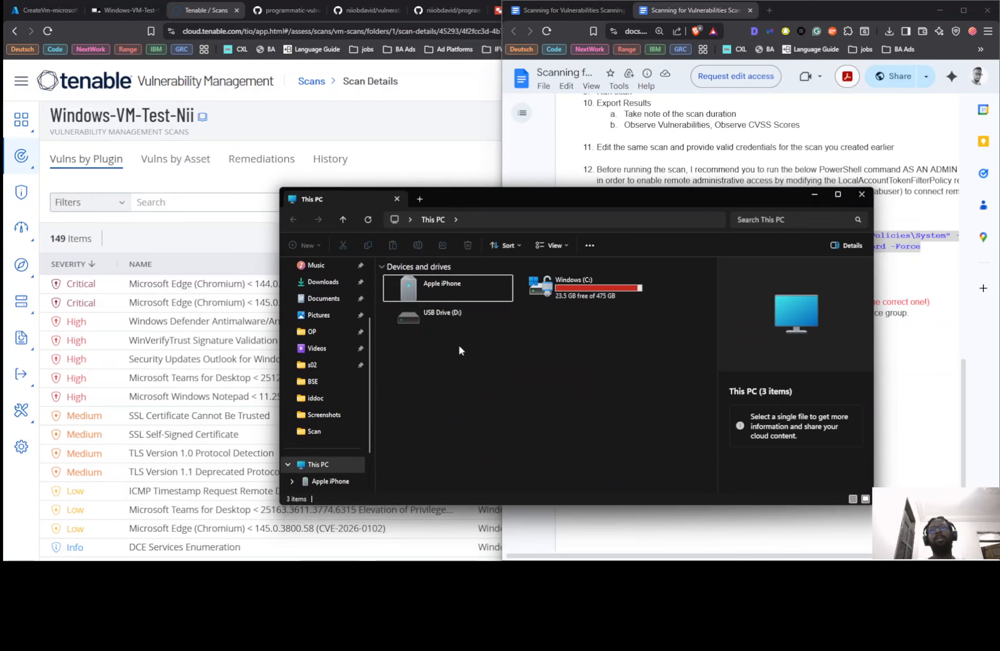
pyautogui.click(314, 432)
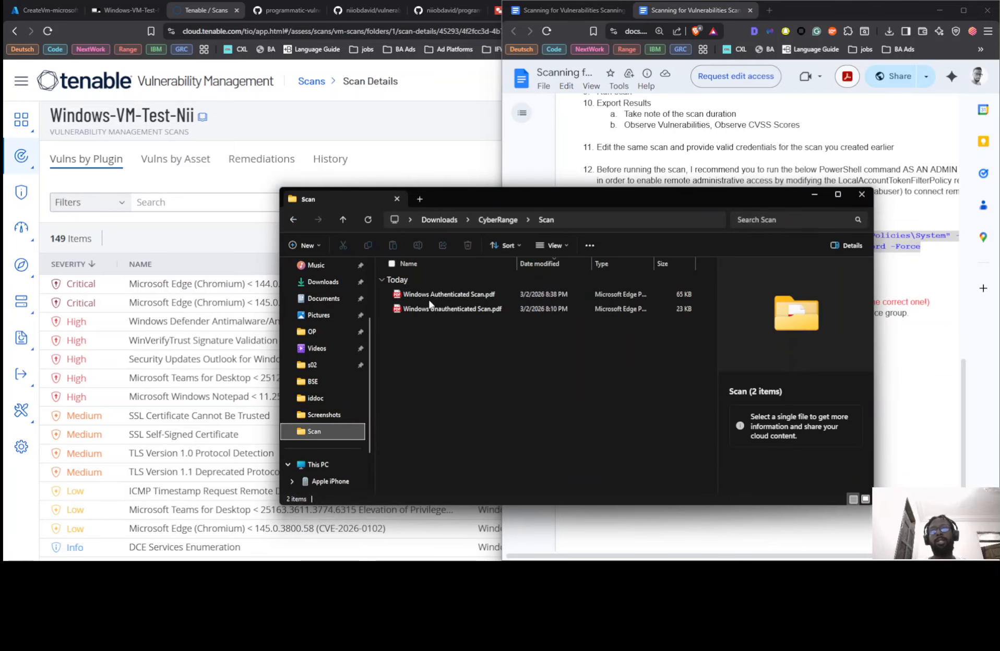
pyautogui.click(429, 298)
pyautogui.click(436, 309)
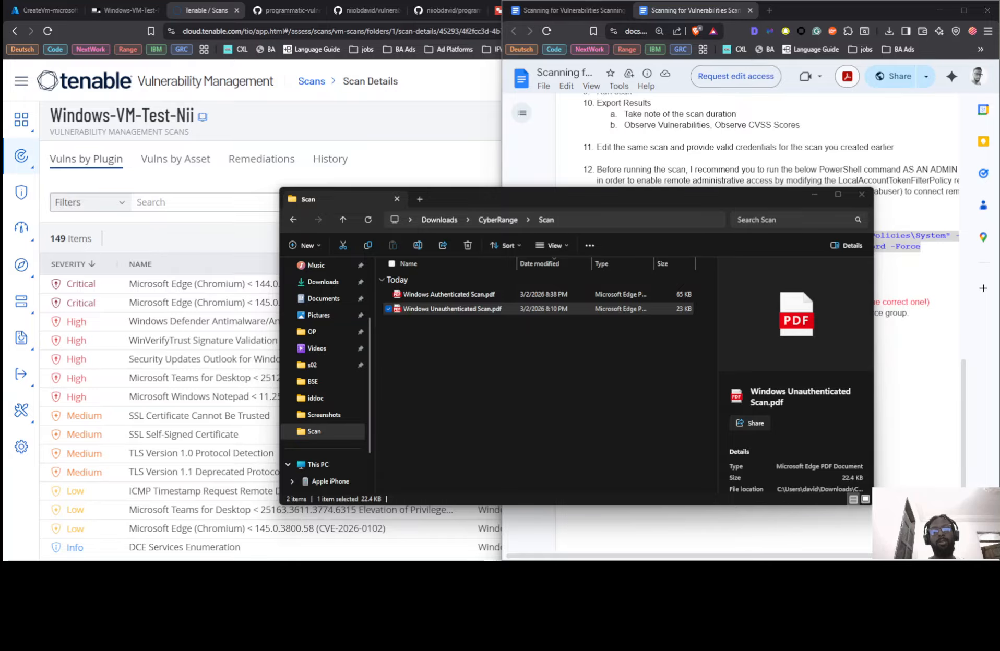
pyautogui.moveTo(481, 561); pyautogui.dragTo(486, 7)
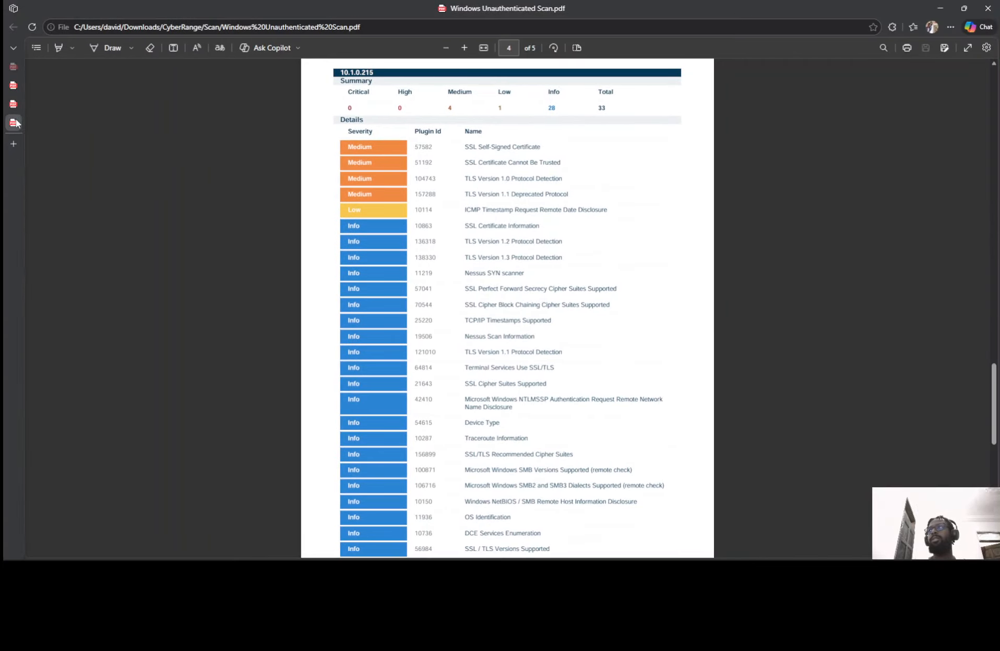
pyautogui.moveTo(16, 122); pyautogui.dragTo(185, 127)
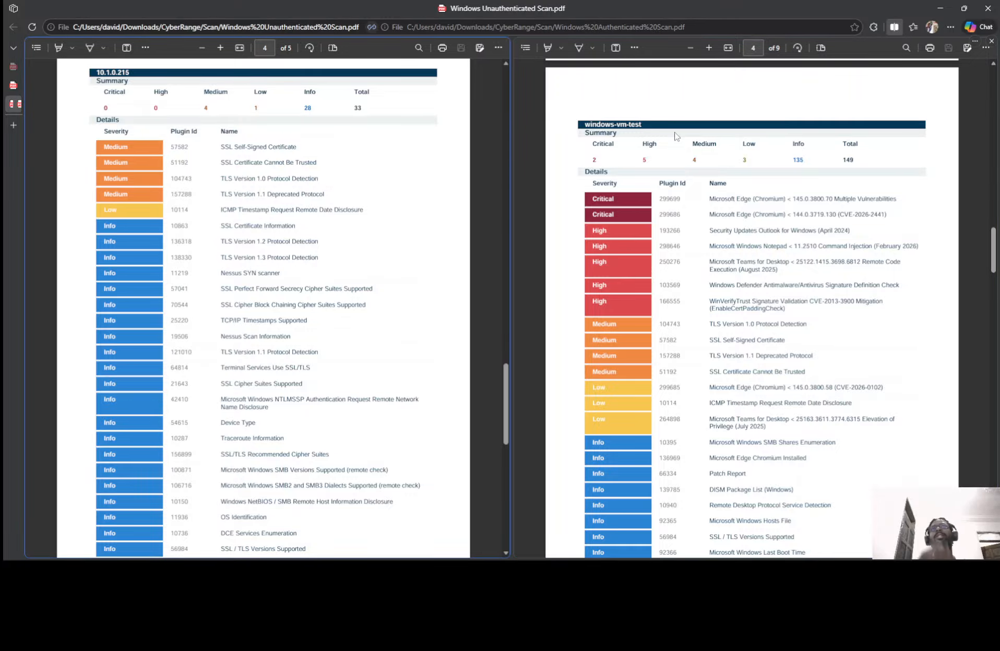
# Compare the severity summaries and plugin findings on page 4 onward of the unauthenticated and authenticated reports
pyautogui.scroll(5, 270, 215)
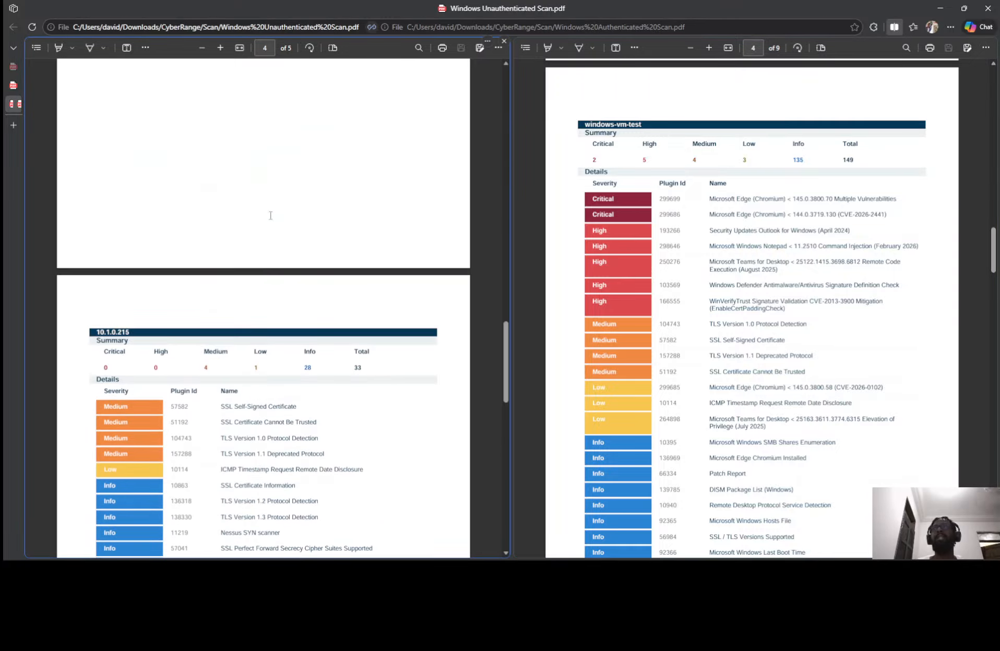
pyautogui.scroll(6, 736, 210)
pyautogui.scroll(-7, 736, 210)
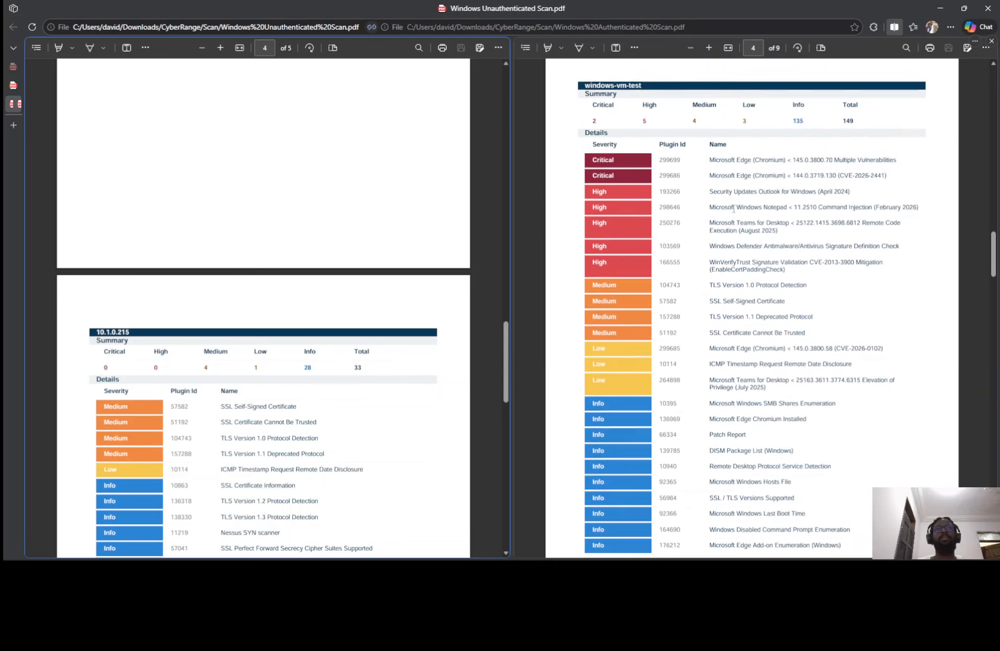
pyautogui.scroll(-5, 349, 288)
pyautogui.scroll(2, 349, 289)
pyautogui.scroll(-1, 324, 267)
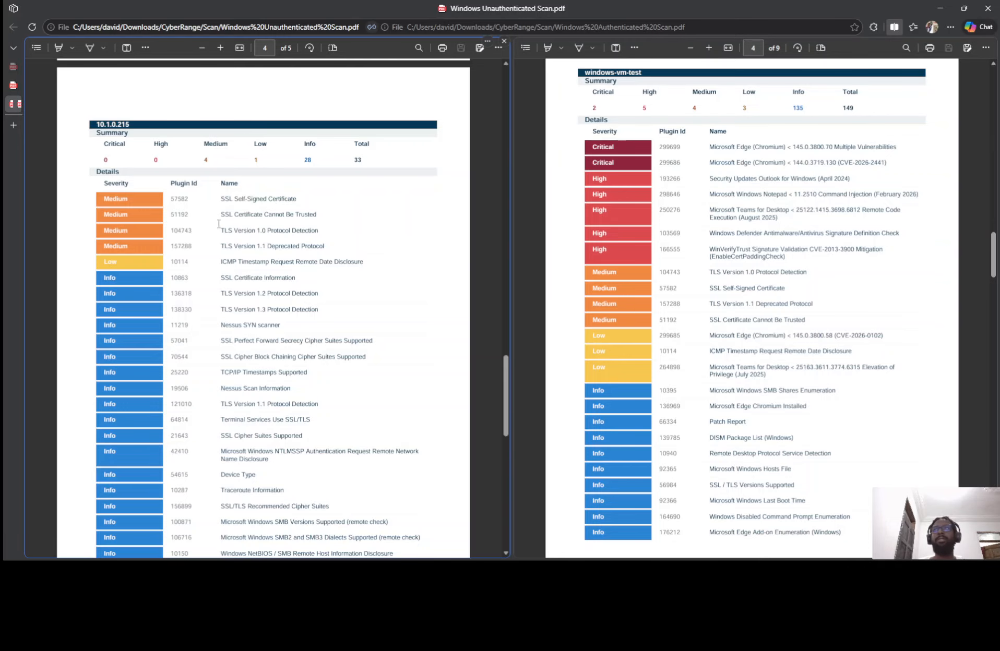
pyautogui.scroll(-2, 258, 192)
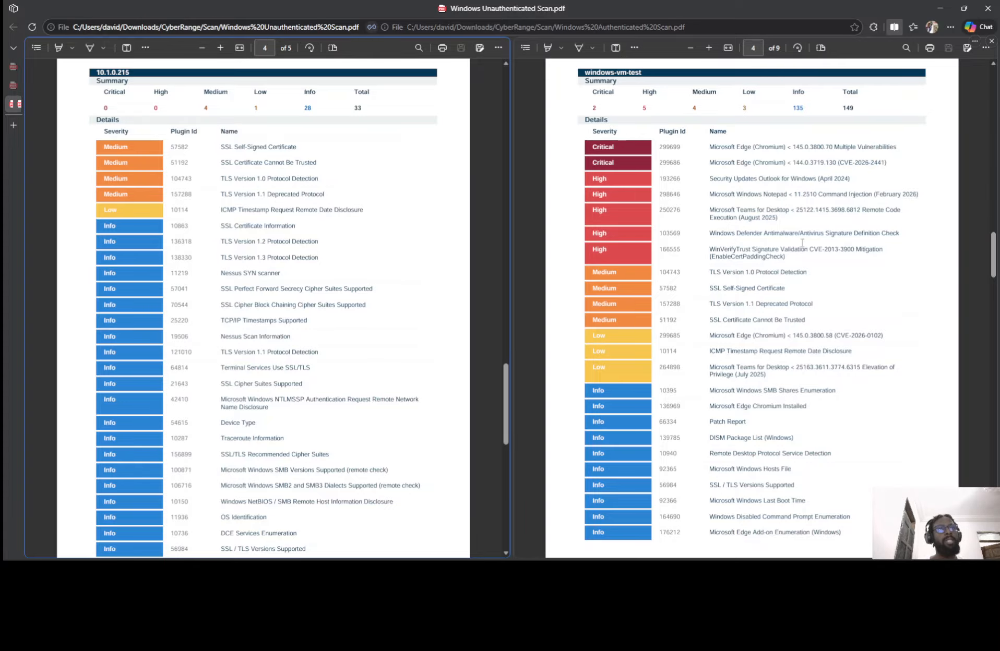
pyautogui.scroll(-1, 219, 183)
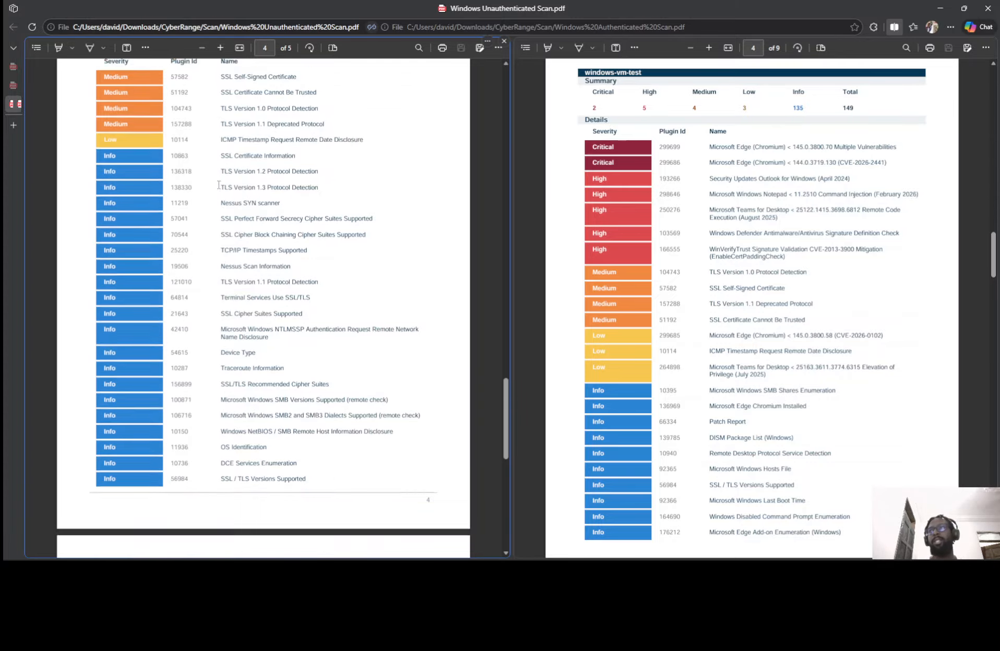
pyautogui.scroll(-1, 218, 185)
pyautogui.scroll(-6, 779, 220)
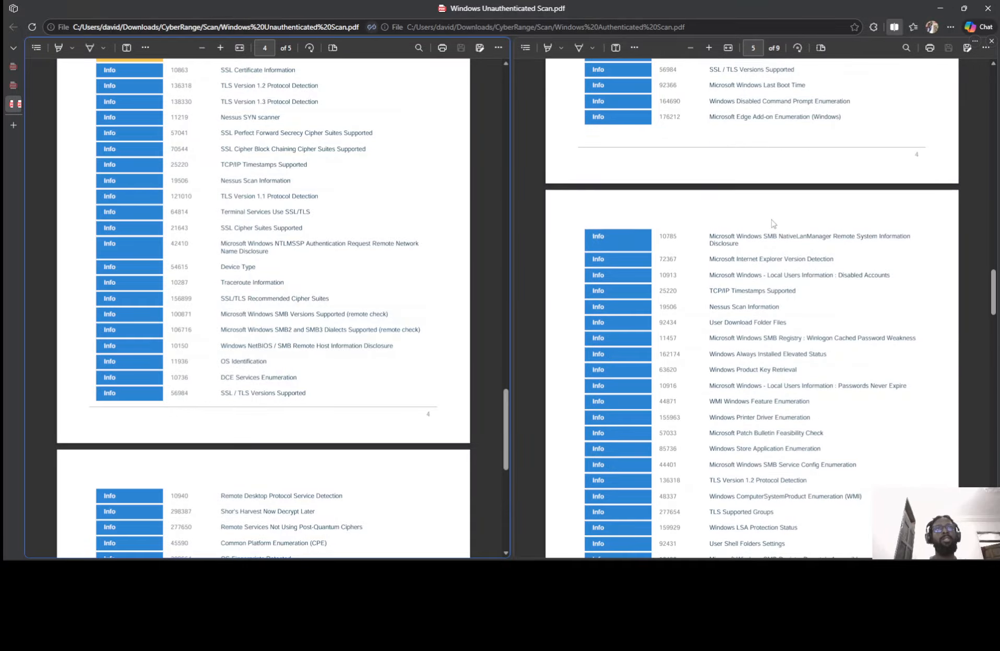
# Check the report dates on both title pages and put away the PDF and file windows
pyautogui.scroll(7, 753, 219)
pyautogui.scroll(6, 449, 219)
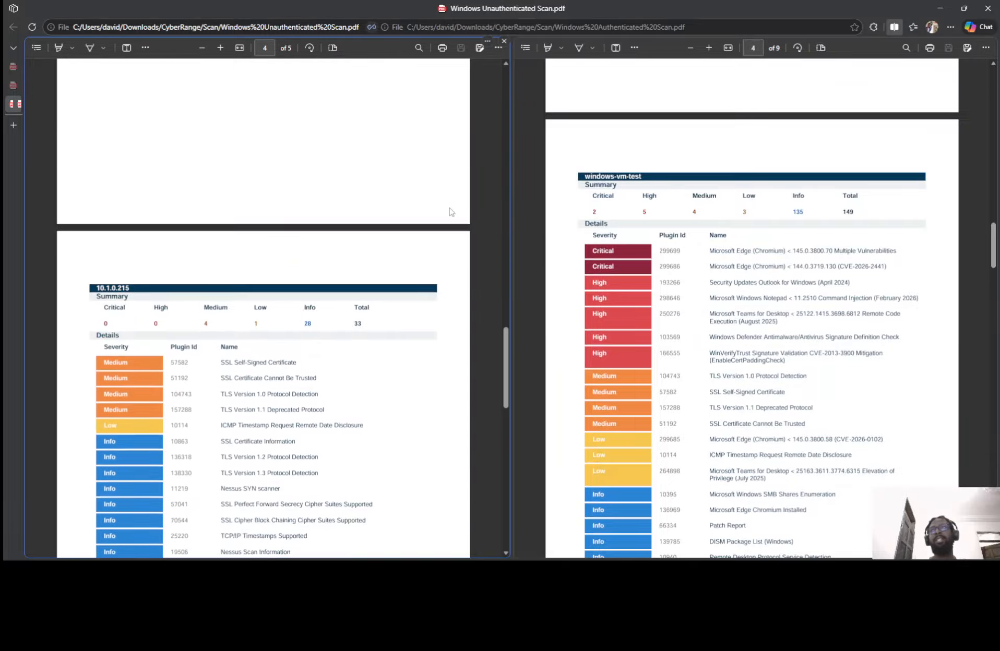
pyautogui.scroll(5, 416, 291)
pyautogui.scroll(5, 605, 285)
pyautogui.scroll(6, 444, 279)
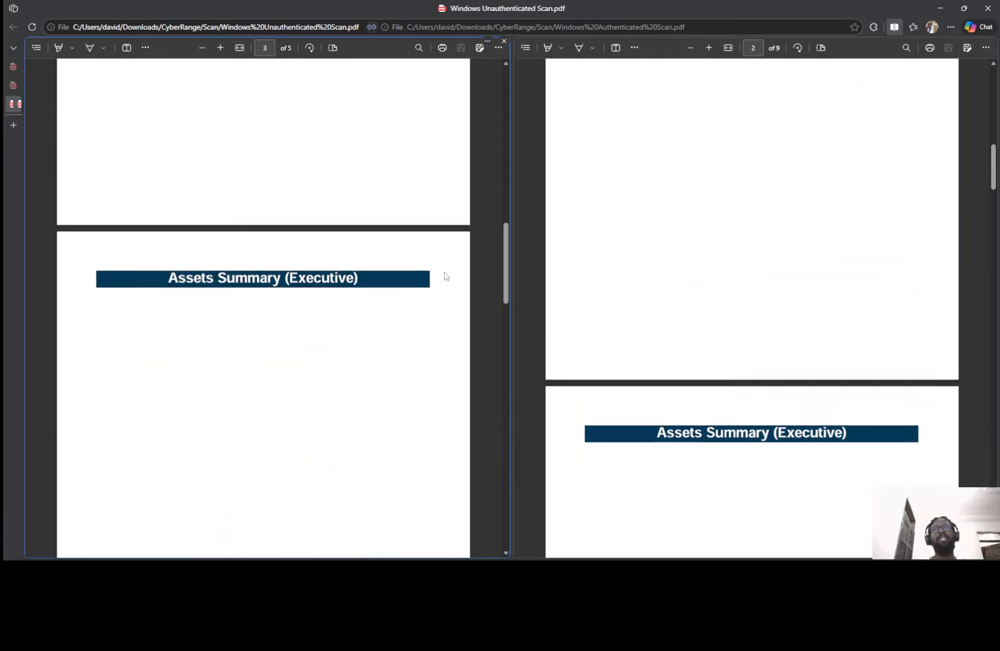
pyautogui.scroll(10, 856, 332)
pyautogui.scroll(6, 493, 321)
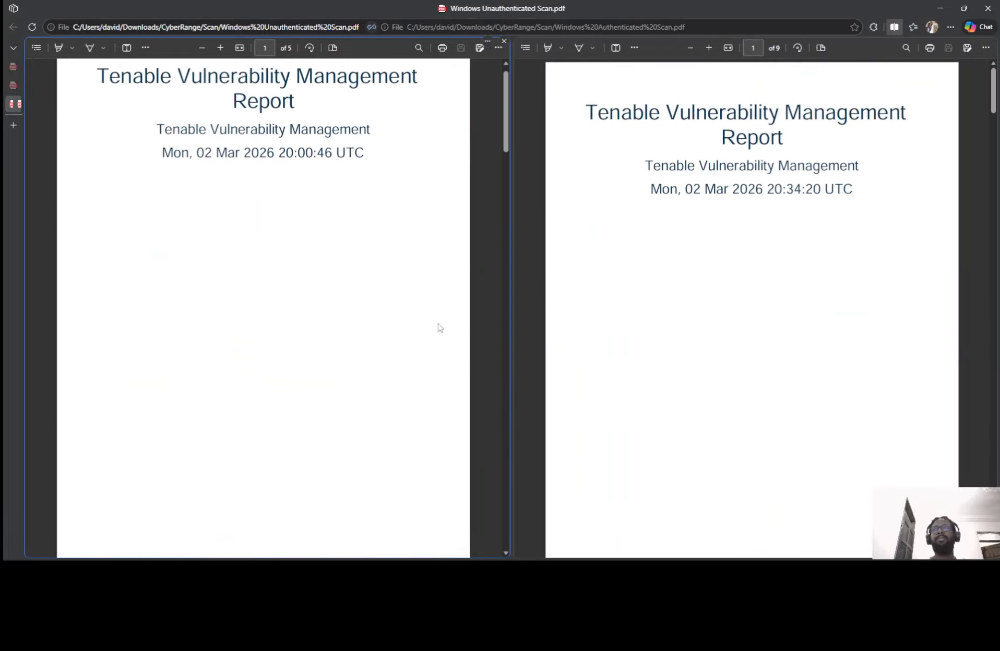
pyautogui.click(986, 9)
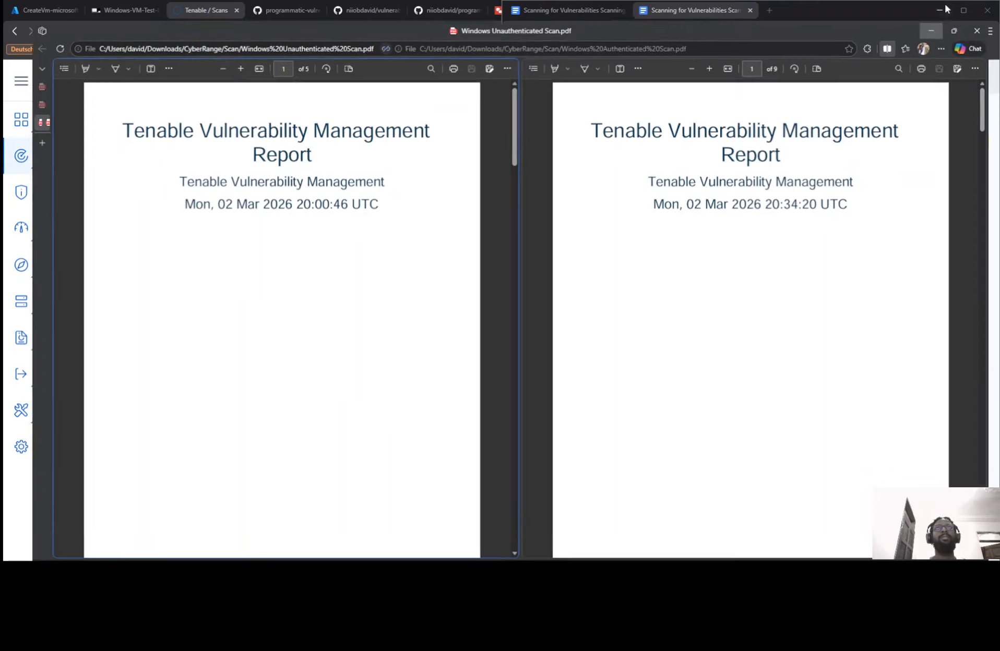
pyautogui.click(812, 195)
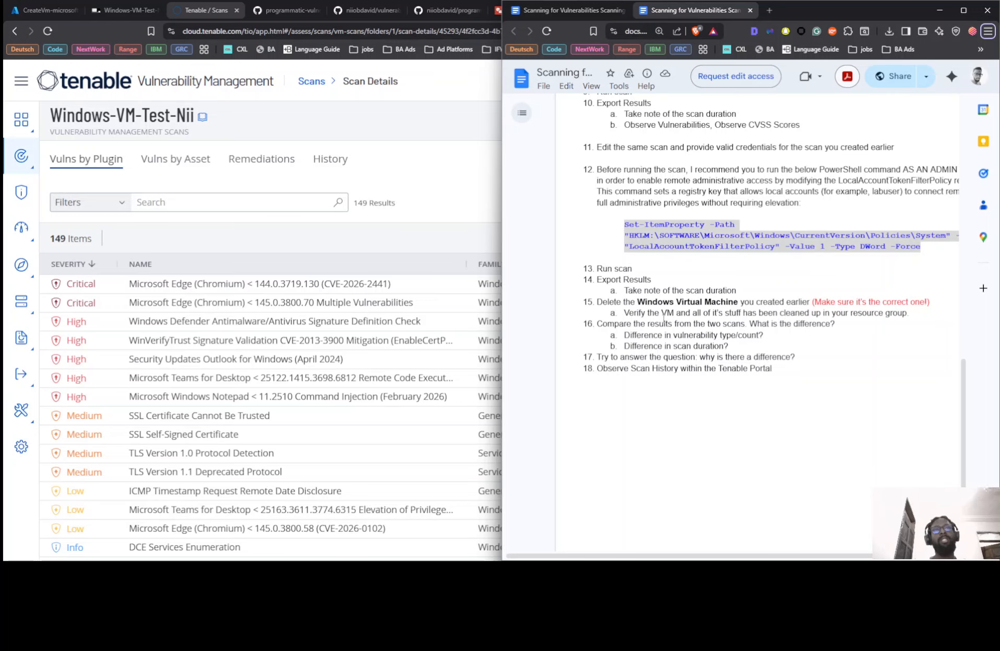
# Bring back the two PDF reports and compare their page 4 host summaries by vulnerability type and count
pyautogui.hotkey('alt', 'Tab')
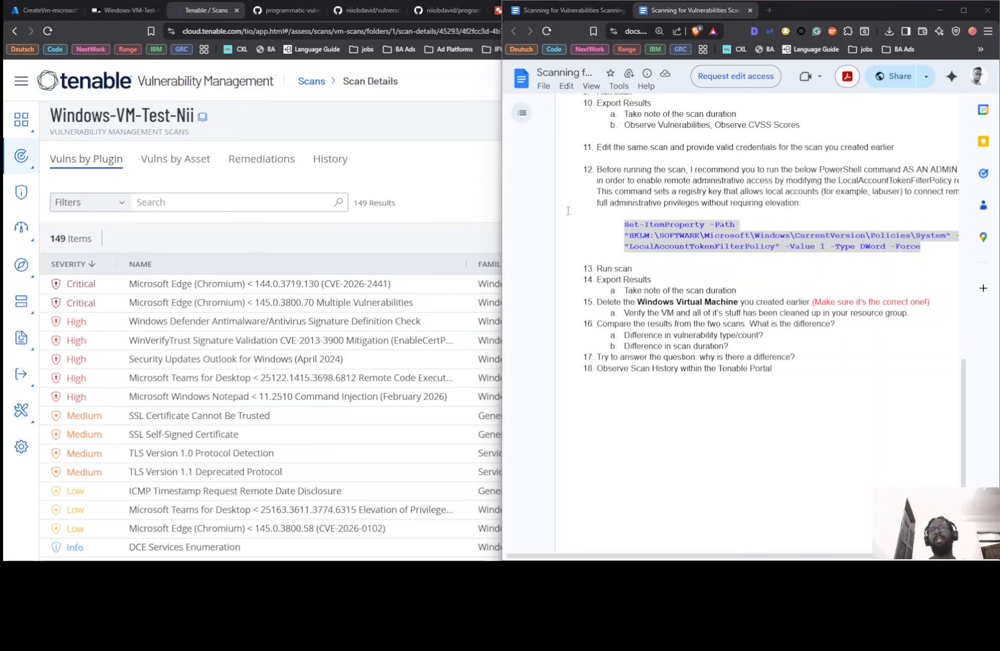
pyautogui.scroll(-15, 384, 249)
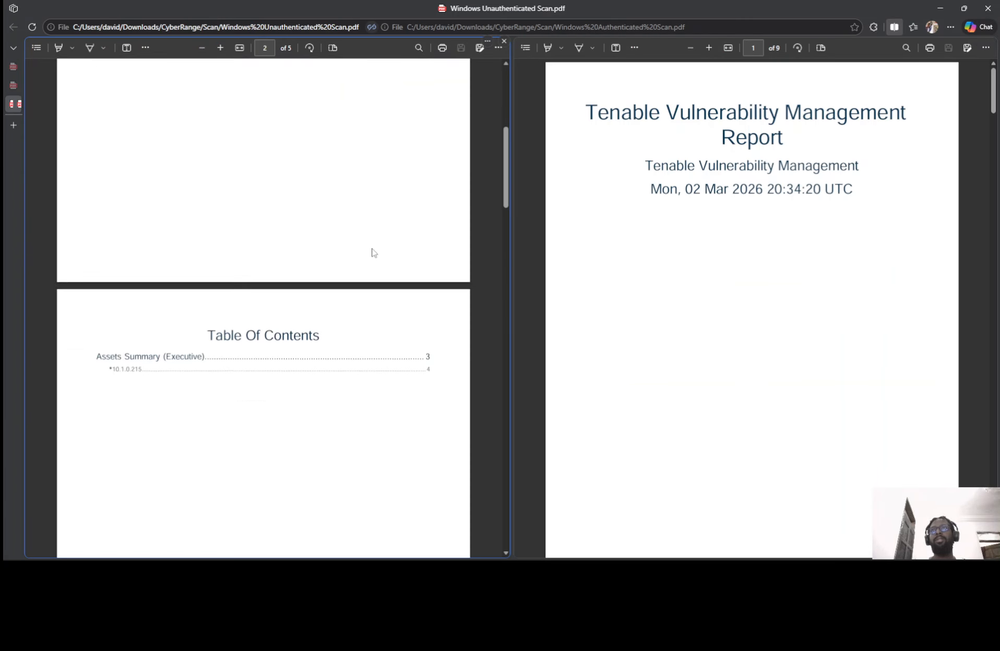
pyautogui.scroll(-15, 368, 257)
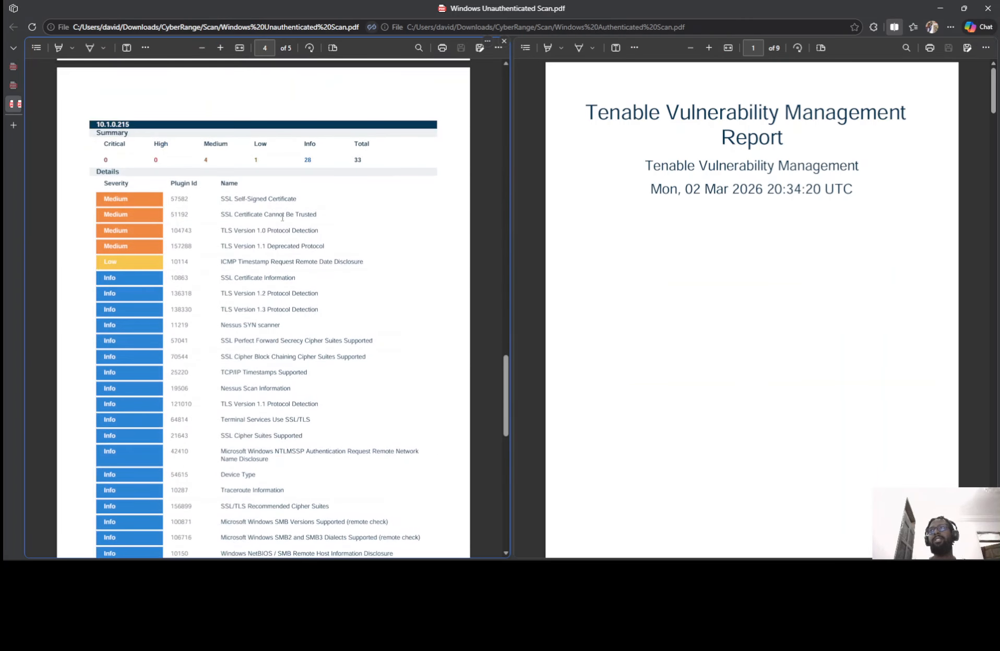
pyautogui.scroll(-15, 777, 296)
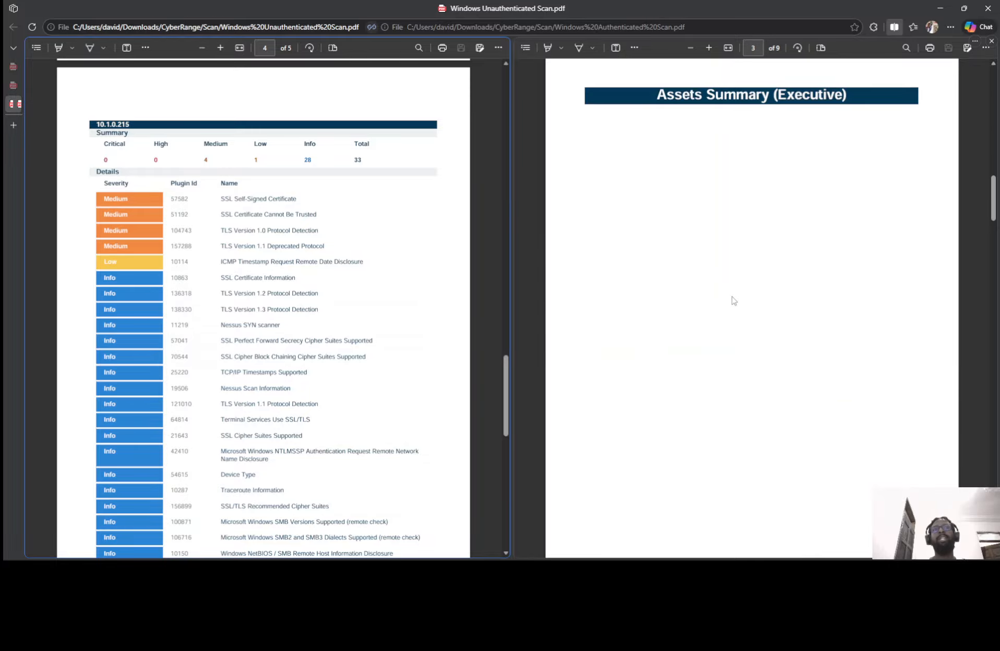
pyautogui.scroll(-3, 727, 303)
pyautogui.scroll(3, 727, 303)
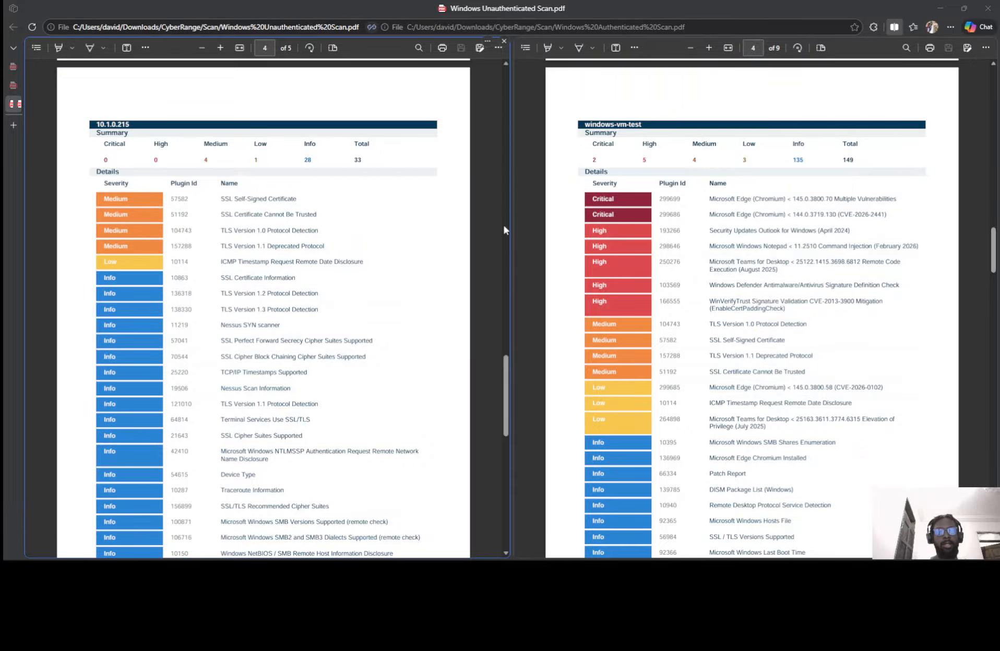
# Examine the Cyber Range Architecture diagram for the Tenable scan engine's path to the subnets, and recheck the lab tasks
pyautogui.hotkey('alt', 'Tab')
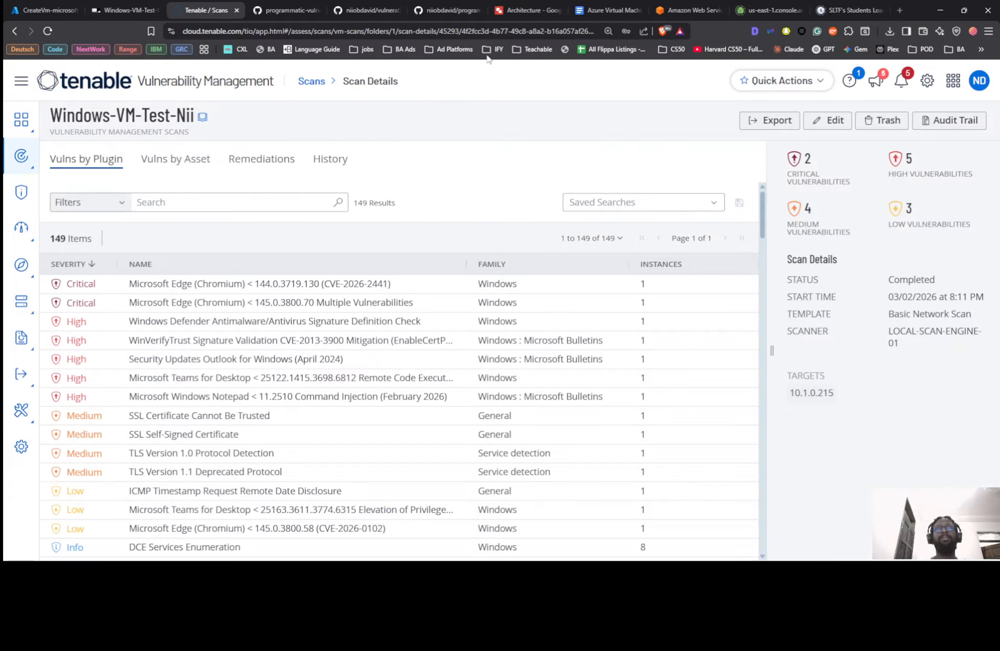
pyautogui.click(544, 10)
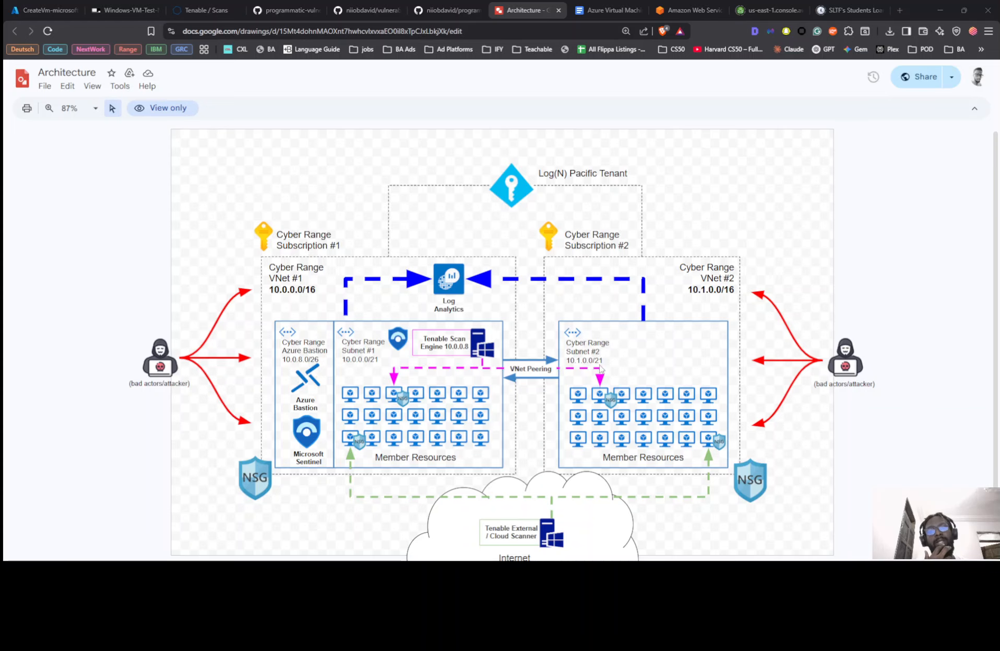
pyautogui.hotkey('alt', 'Tab')
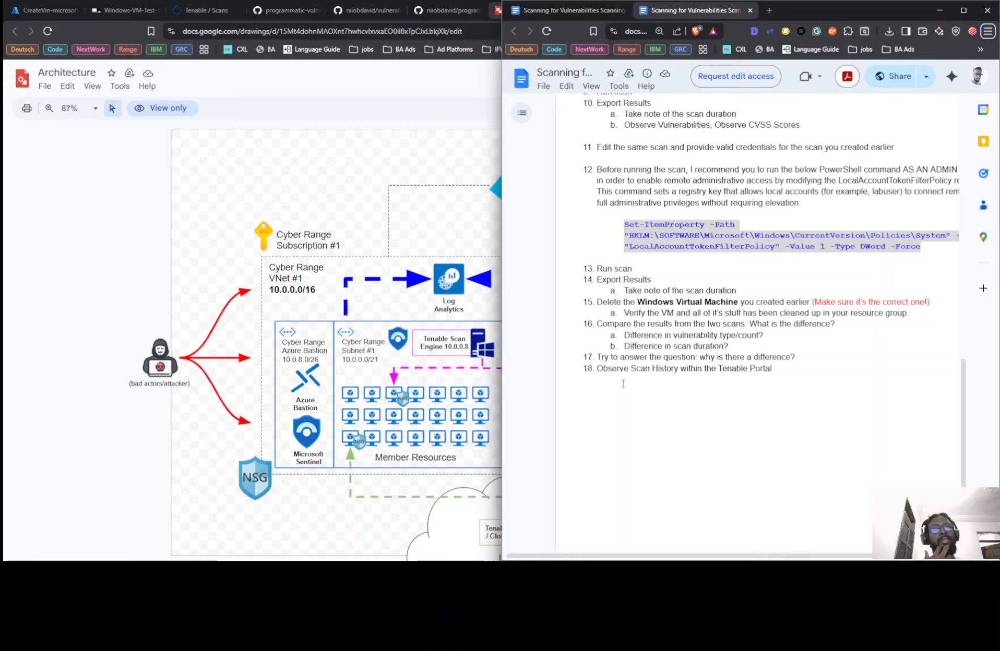
# View the scan history of Windows-VM-Test-Nii in Tenable and compare the durations of the two runs
pyautogui.click(206, 10)
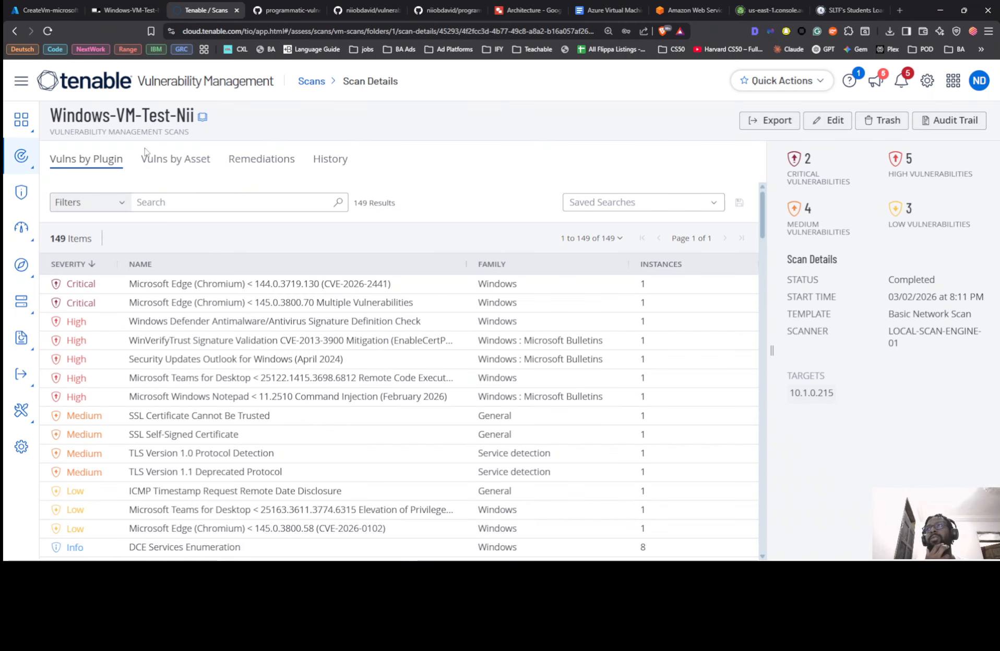
pyautogui.click(324, 161)
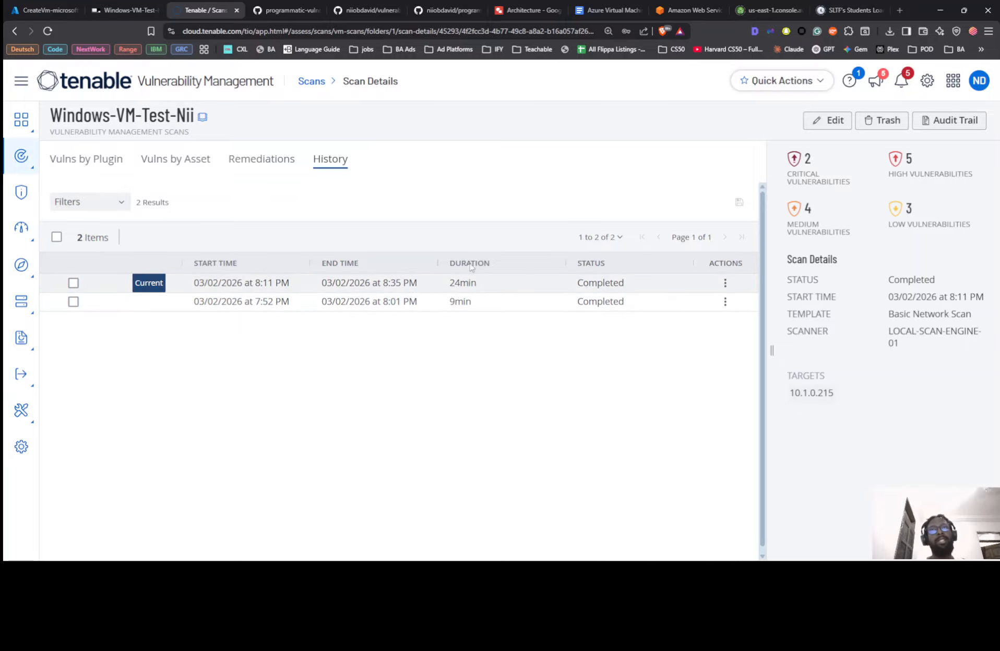
pyautogui.moveTo(471, 268); pyautogui.dragTo(563, 341)
pyautogui.click(563, 342)
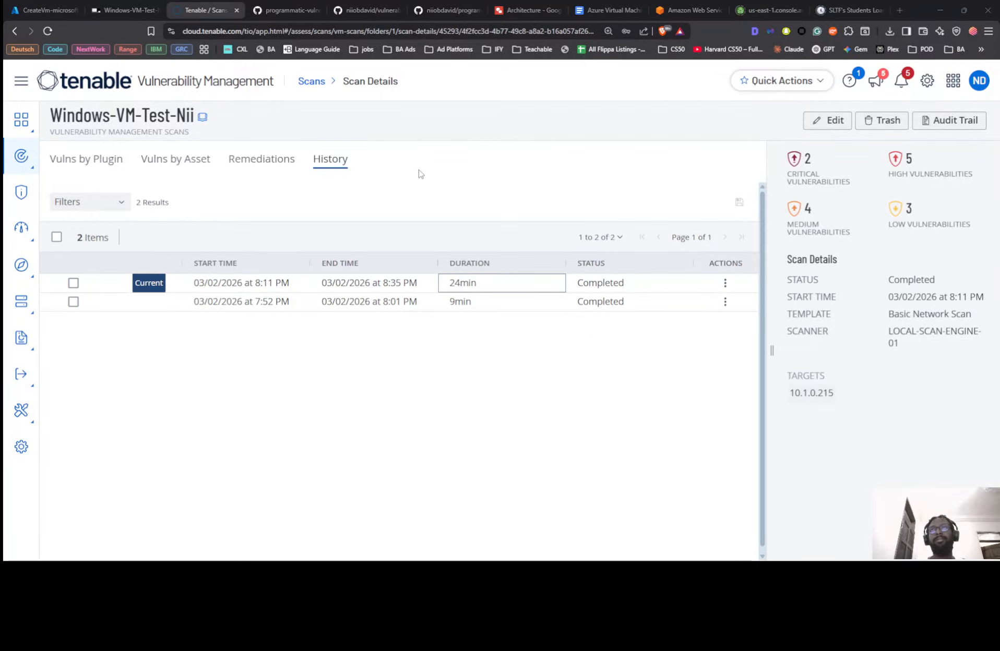
# Open the Linux (Ubuntu) VM authenticated vs. unauthenticated scanning instructions in Google Docs and return to the Azure portal
pyautogui.hotkey('alt', 'Tab')
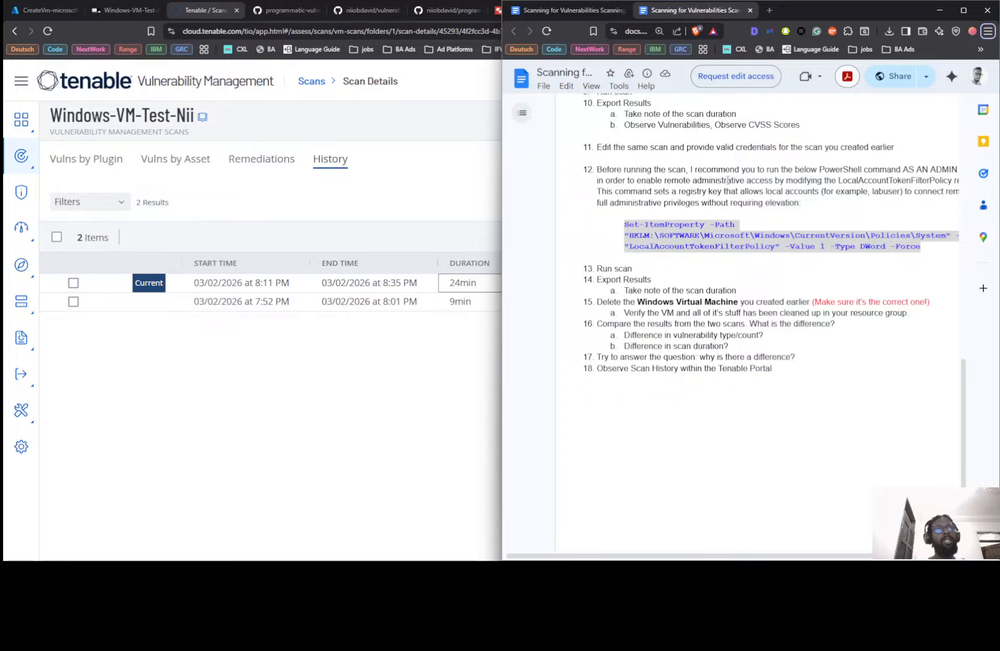
pyautogui.scroll(15, 728, 180)
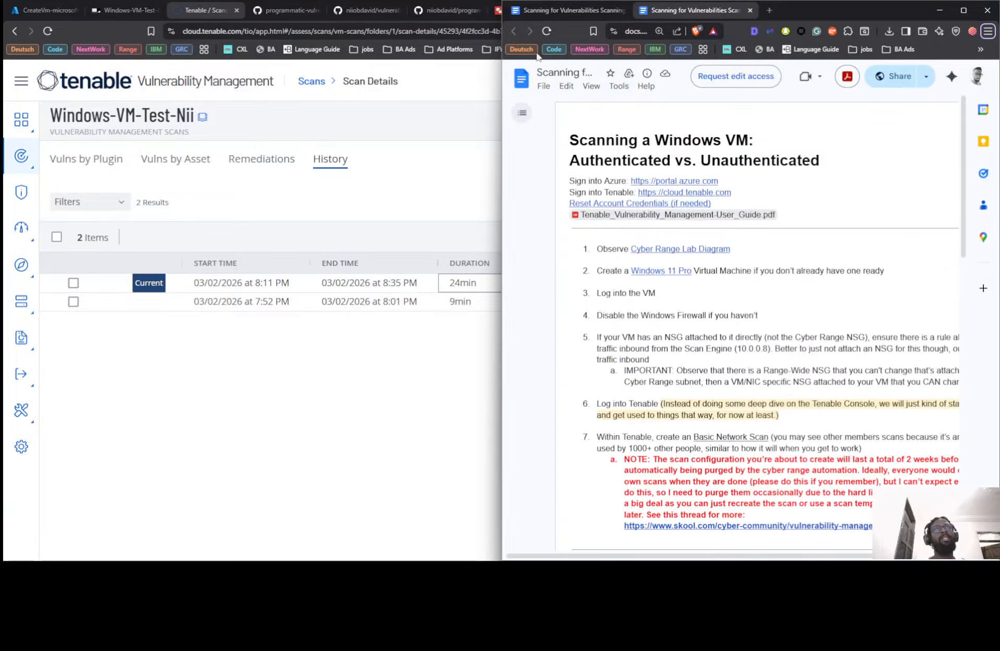
pyautogui.click(567, 11)
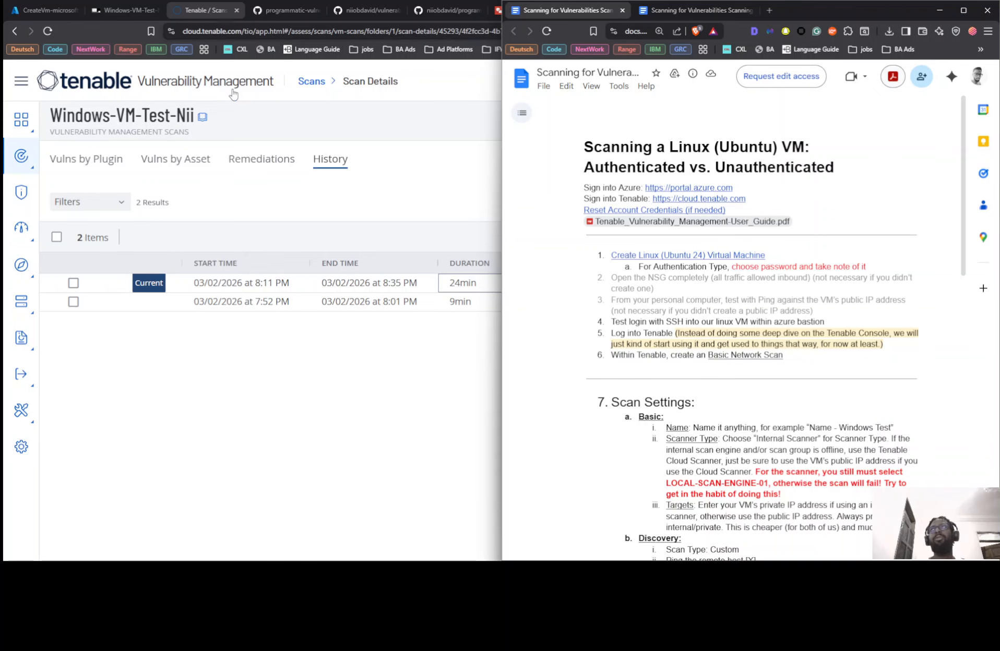
pyautogui.click(25, 5)
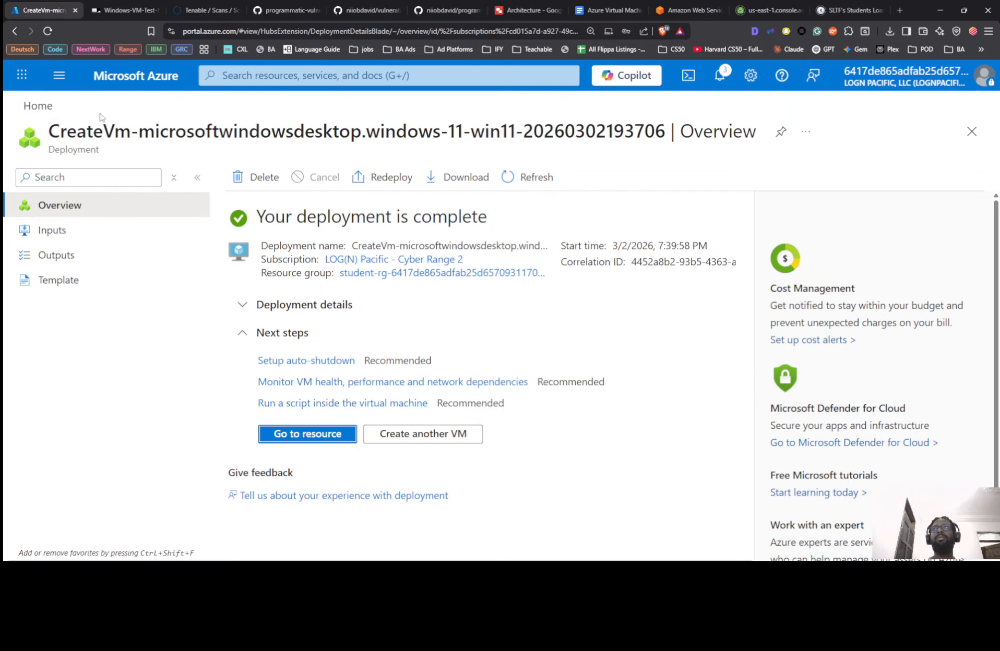
# Check the Windows-VM-Test-Nii-ip resource and the portal notifications for the VM's deletion, and reload the recent resources on the Azure home page
pyautogui.click(118, 86)
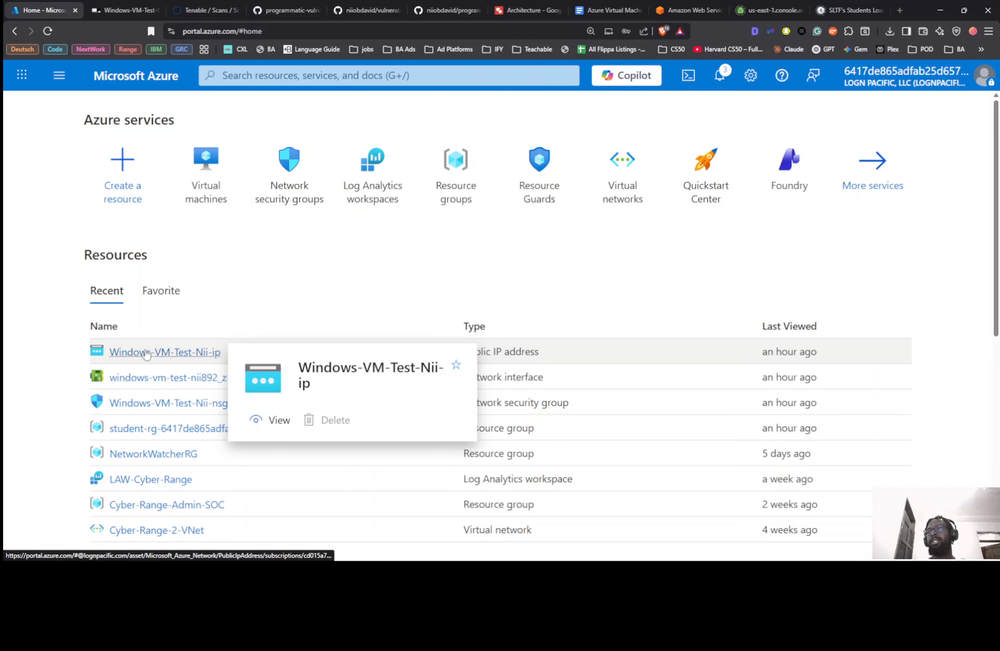
pyautogui.click(147, 352)
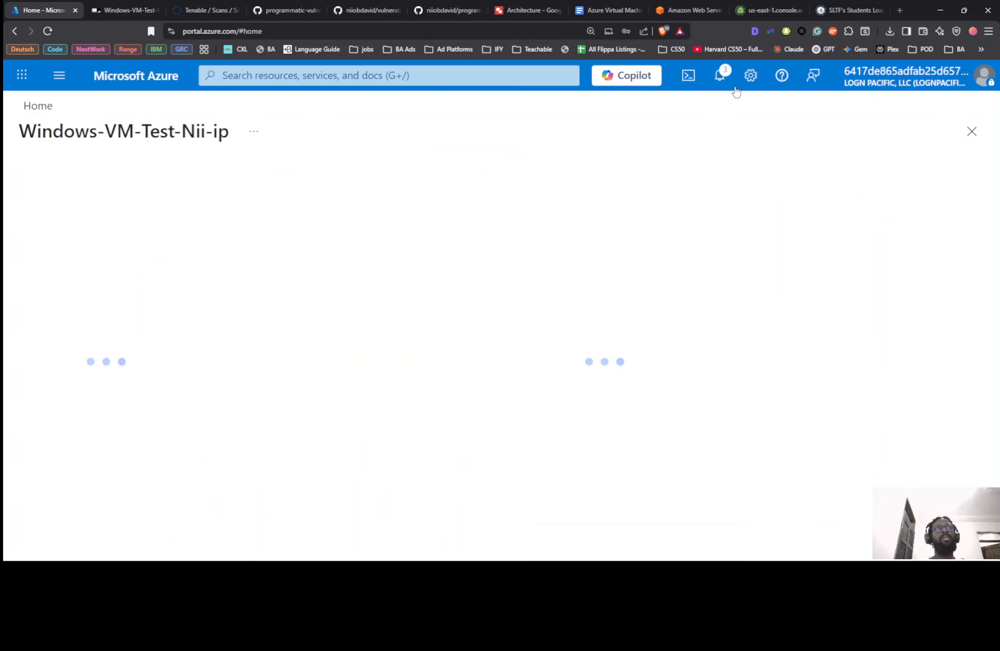
pyautogui.click(720, 76)
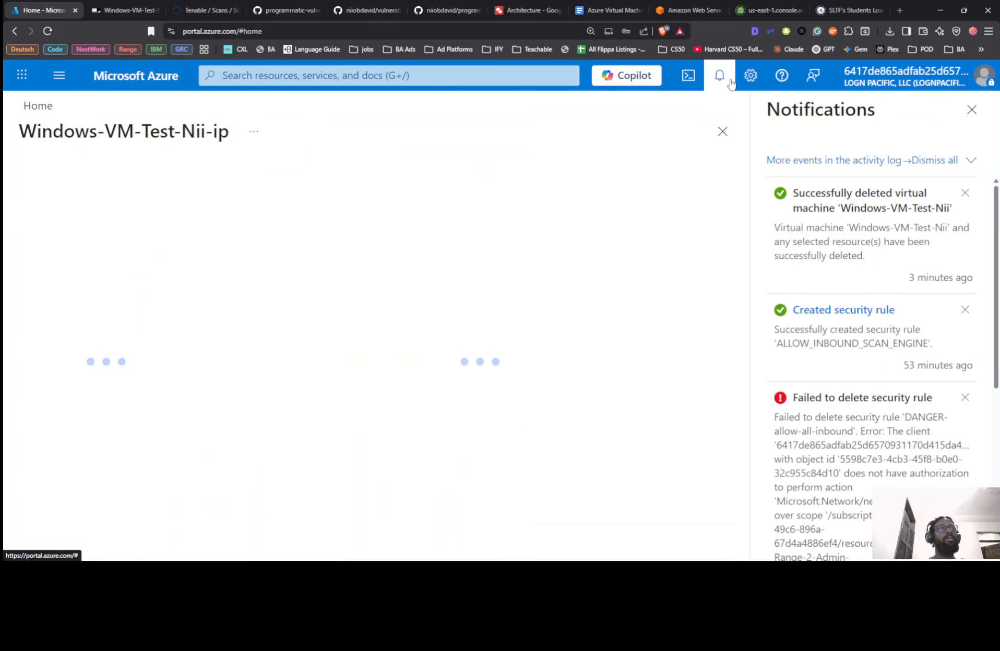
pyautogui.click(721, 76)
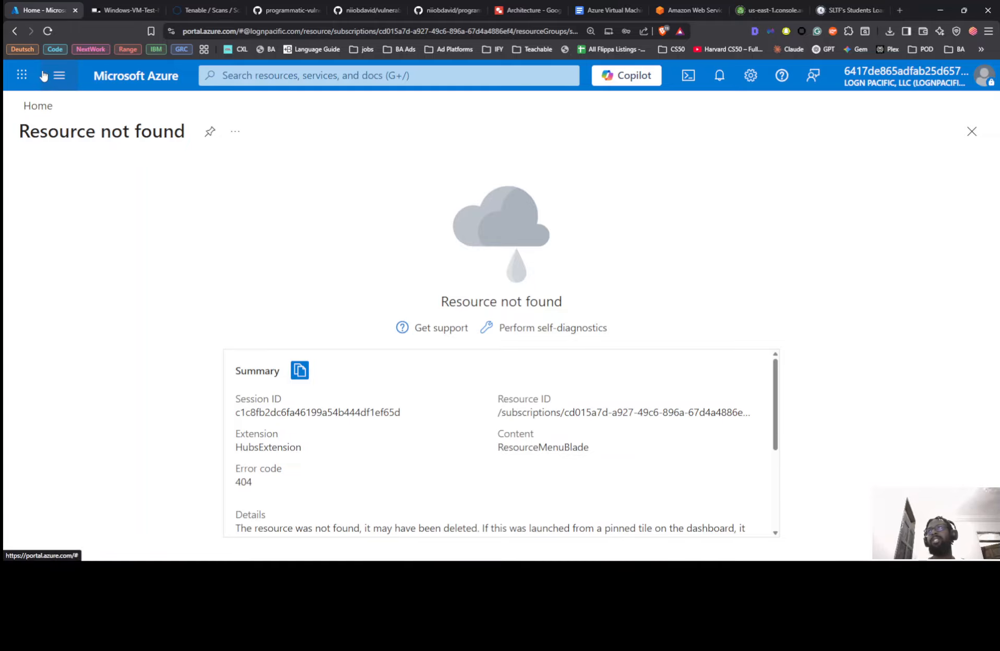
pyautogui.click(95, 79)
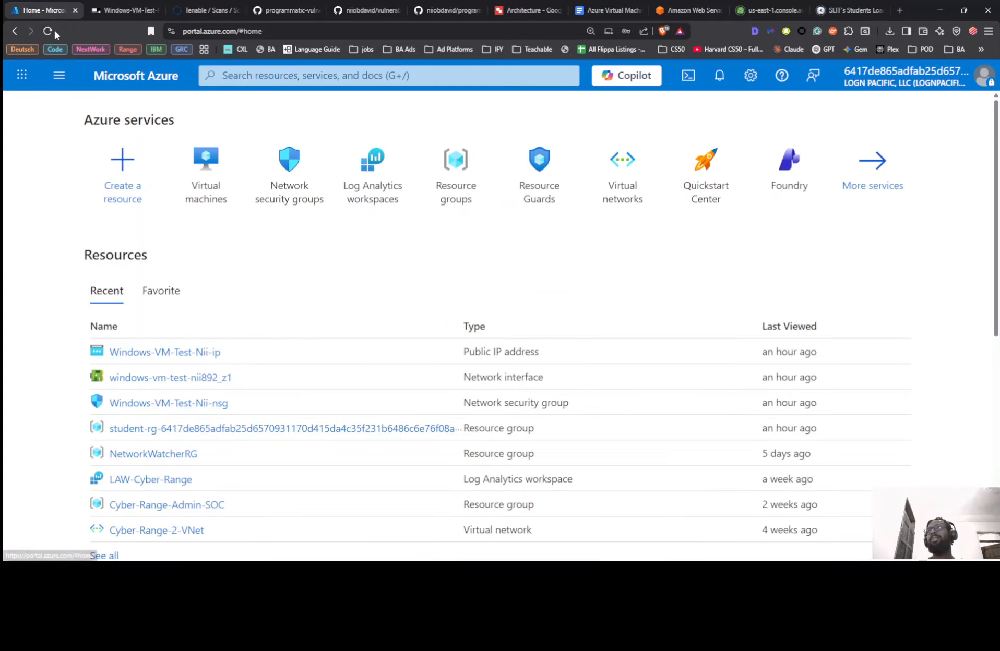
pyautogui.click(49, 31)
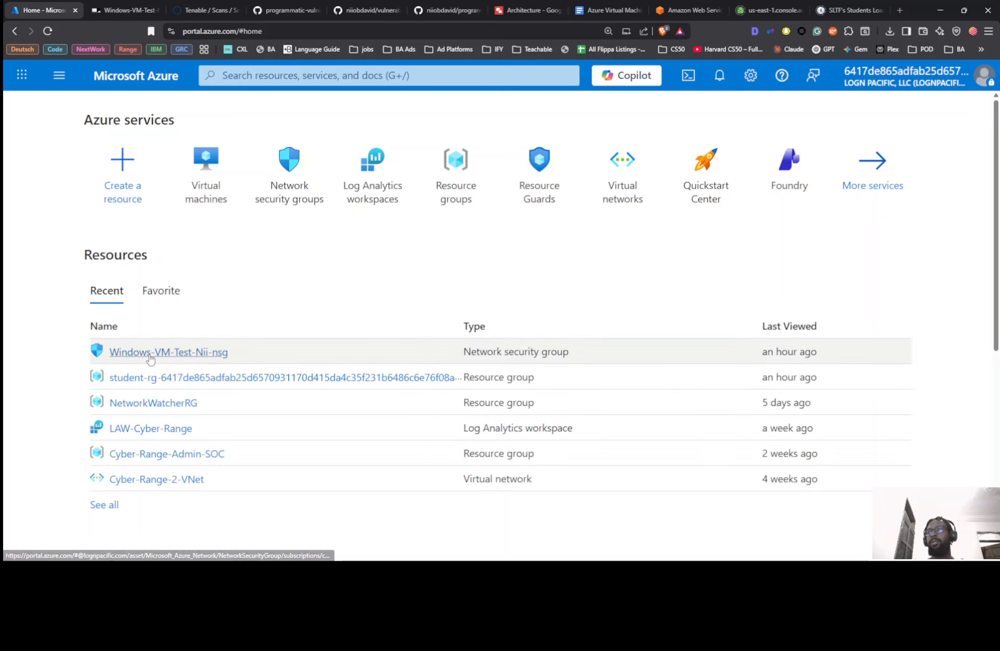
# Delete the leftover network security group Windows-VM-Test-Nii-nsg
pyautogui.moveTo(157, 353)
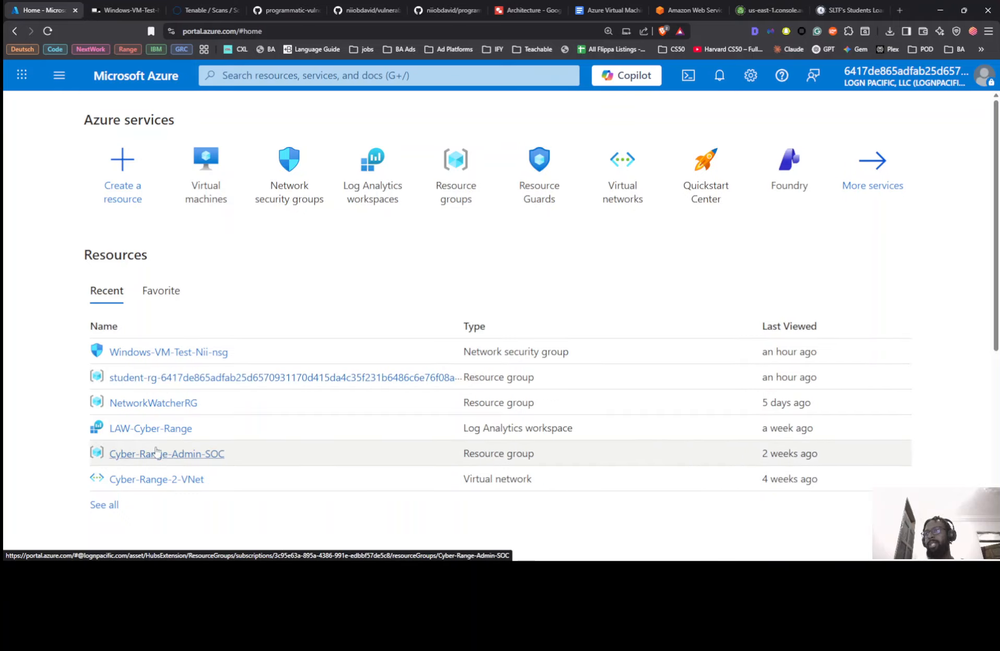
pyautogui.click(161, 352)
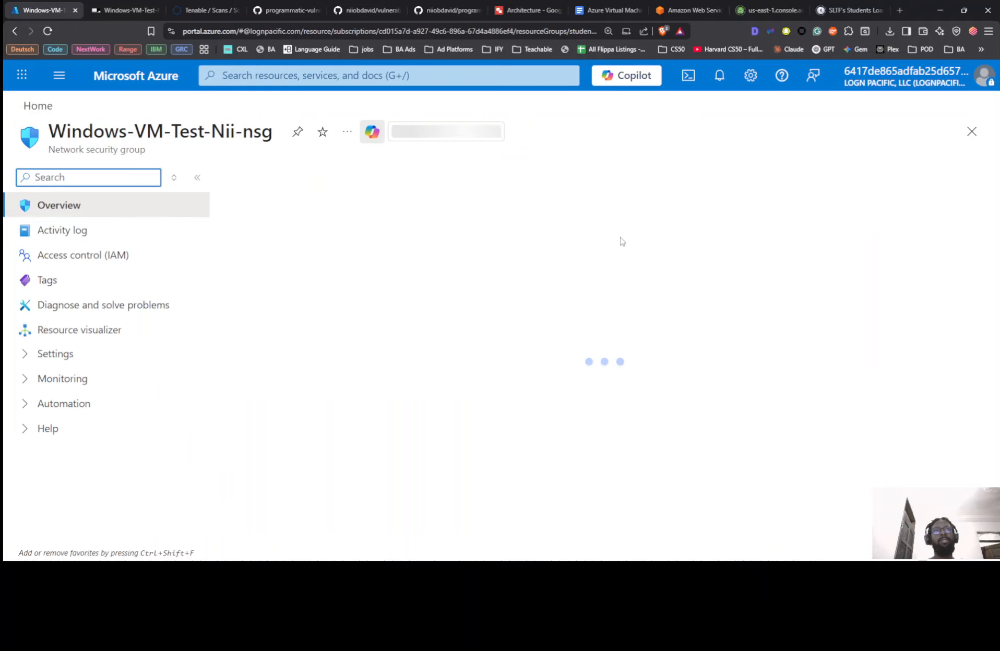
pyautogui.click(336, 178)
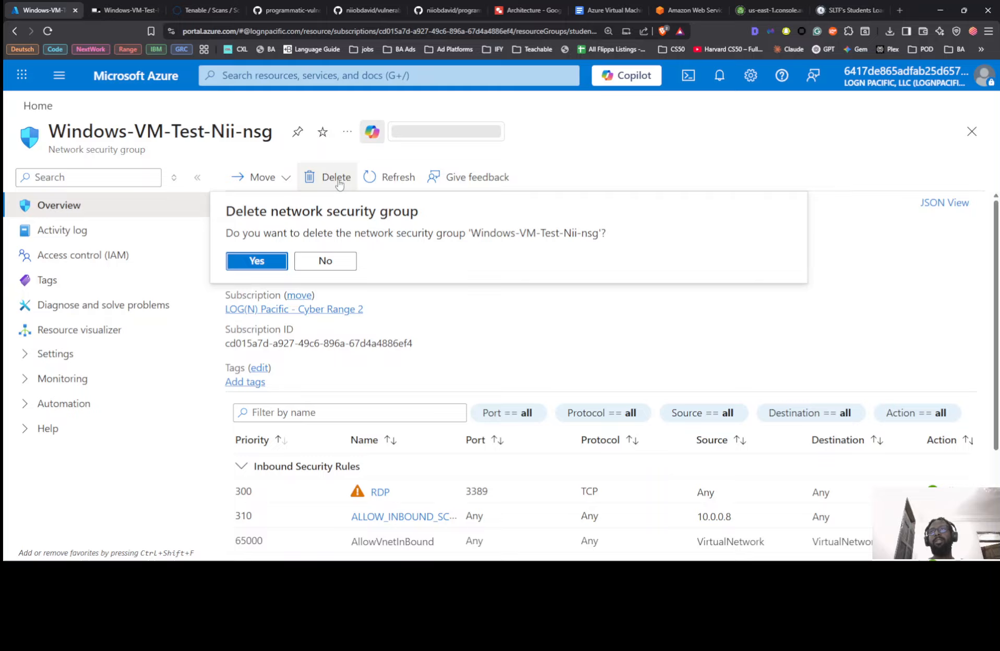
pyautogui.click(282, 264)
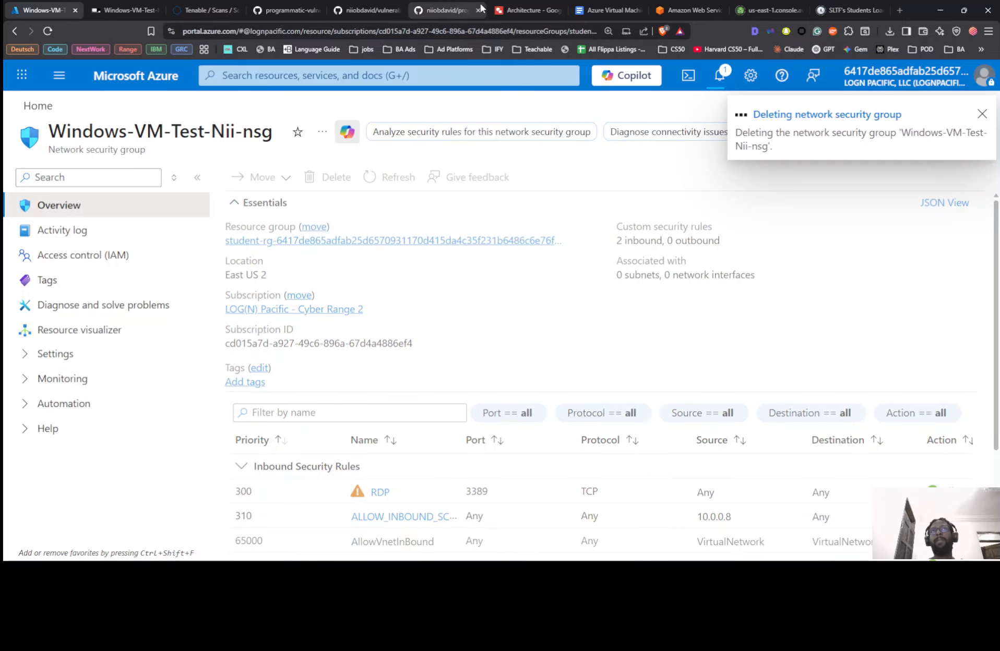
# Try to reconnect the Bastion session to the Windows VM
pyautogui.click(124, 7)
pyautogui.click(499, 347)
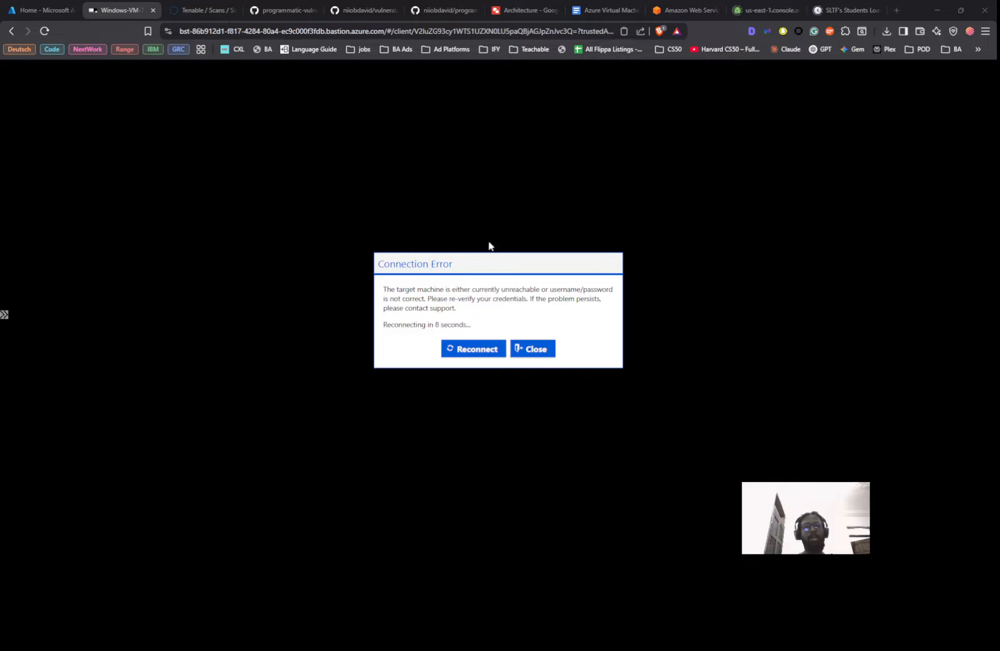
pyautogui.click(475, 353)
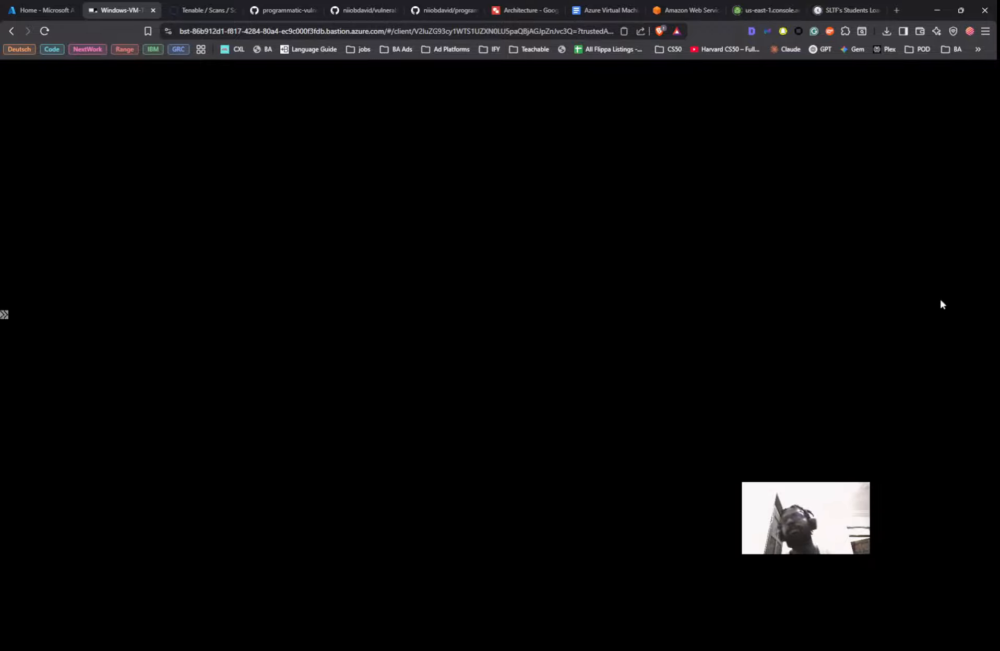
# Return to the Azure portal home page, refresh the recent resources, and open their full list in Resource Manager
pyautogui.click(55, 7)
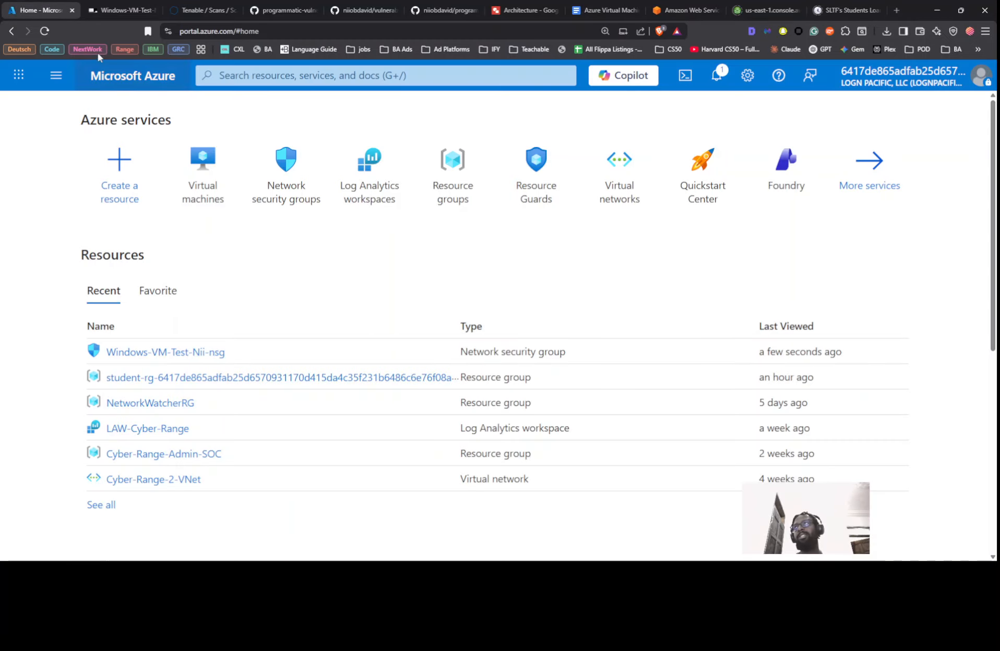
pyautogui.click(45, 31)
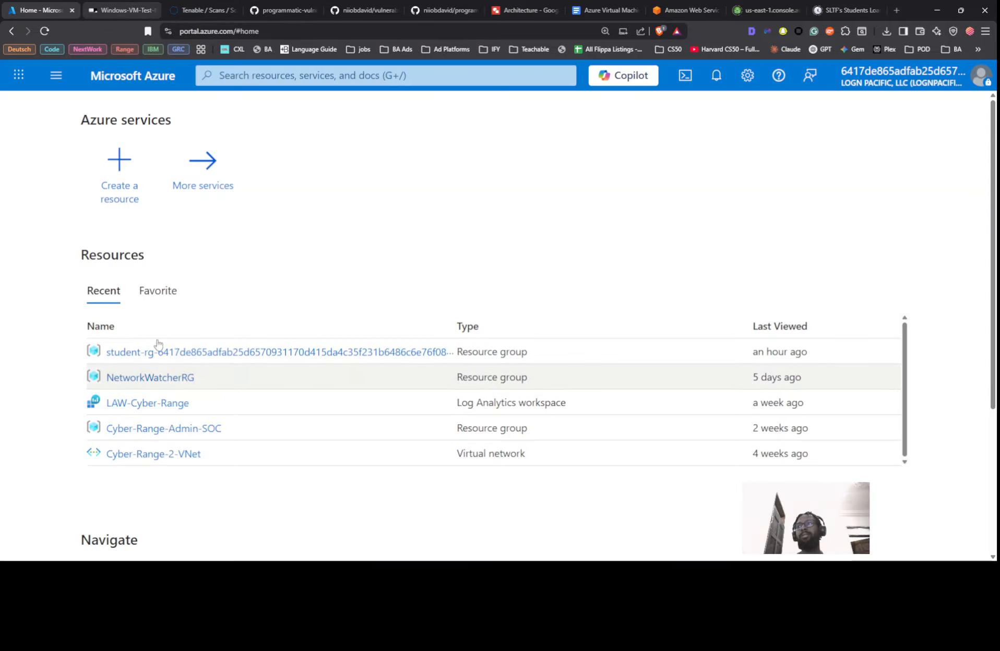
pyautogui.moveTo(151, 379)
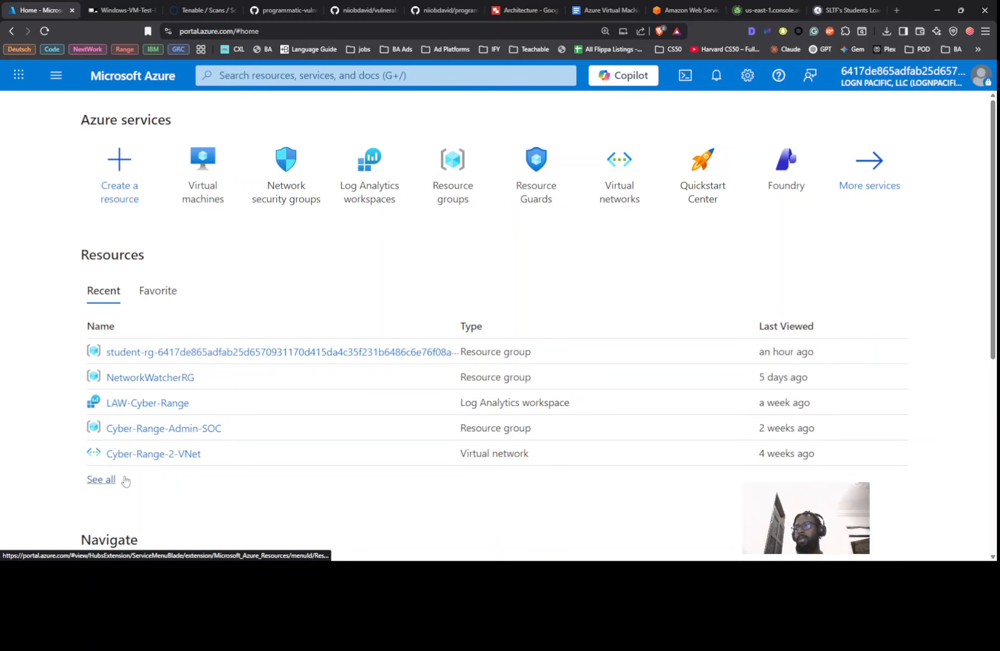
pyautogui.click(110, 481)
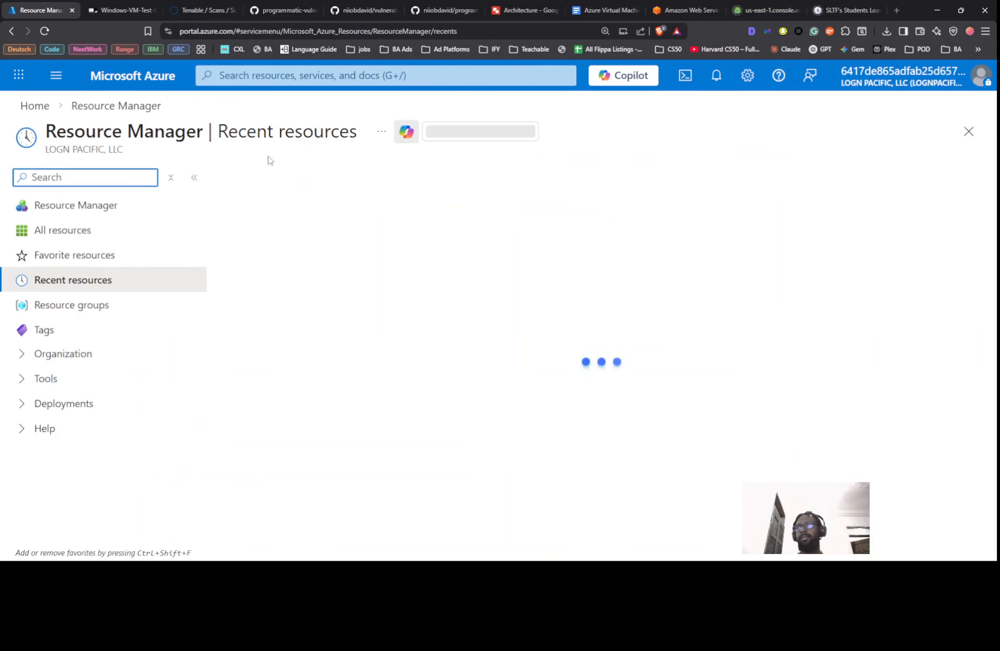